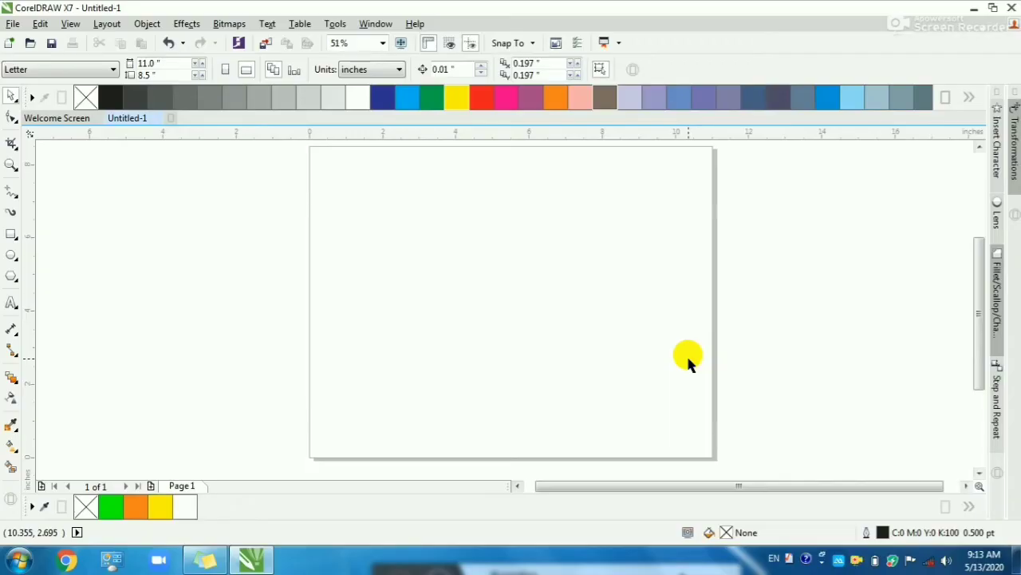
Step: Draw a circle about 4.48 inches in diameter in the middle of the page with the Ellipse tool
click(12, 260)
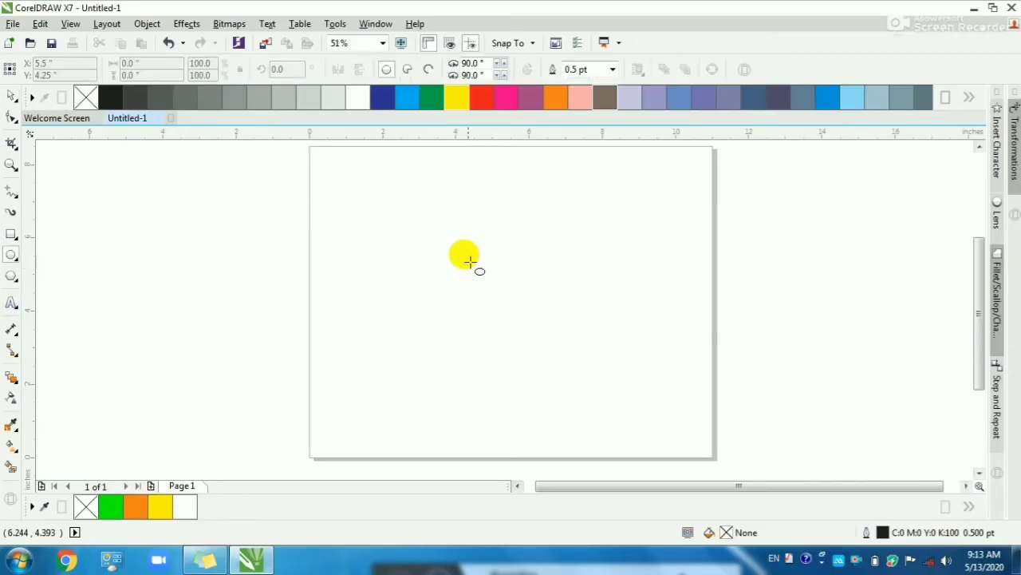
drag(435, 218, 599, 366)
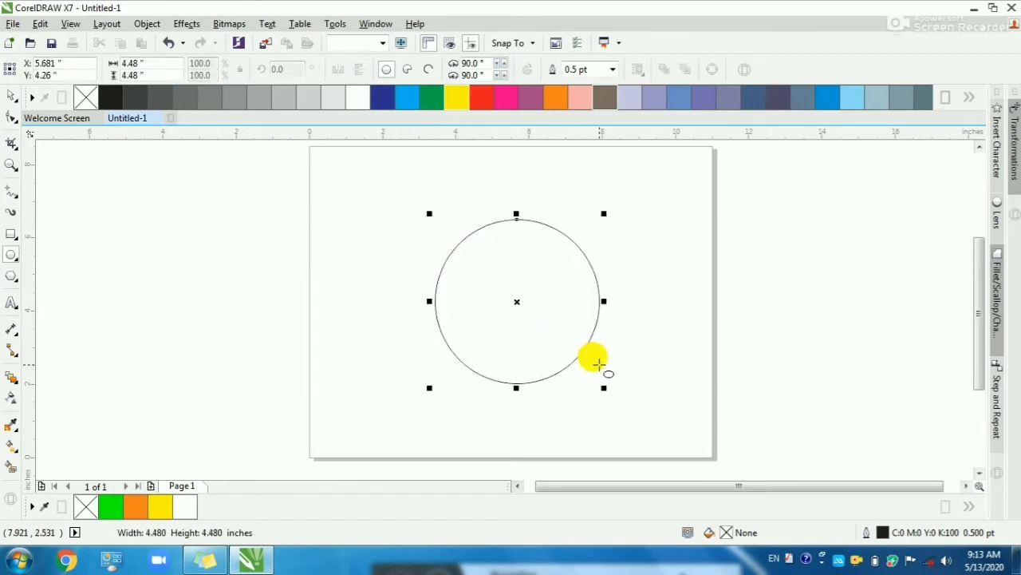
key(space)
drag(370, 182, 614, 384)
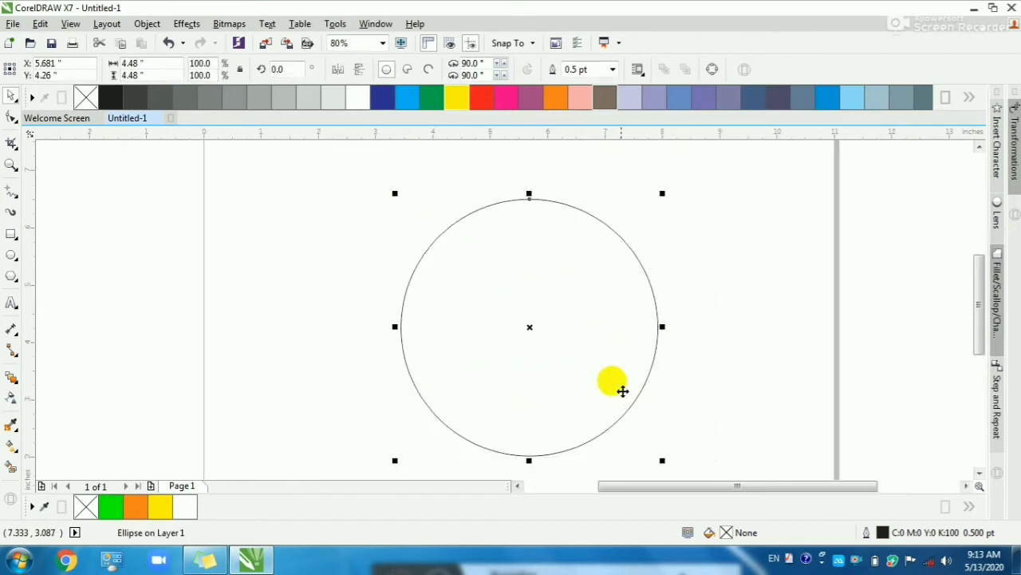
Step: Create two smaller concentric copies of the circle, about 3.82 and 3.74 inches in diameter
drag(664, 196, 643, 215)
scroll(638, 227, up, 3)
scroll(566, 232, down, 2)
scroll(548, 230, up, 4)
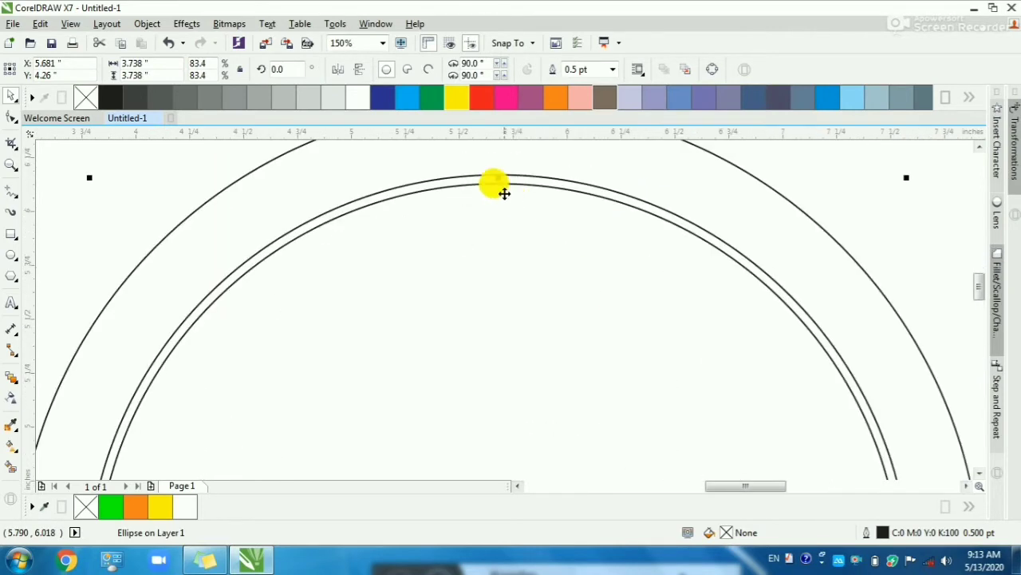
Step: Lower the top of the innermost circle slightly so that it is about 3.70 inches high
drag(499, 177, 500, 182)
scroll(499, 183, down, 4)
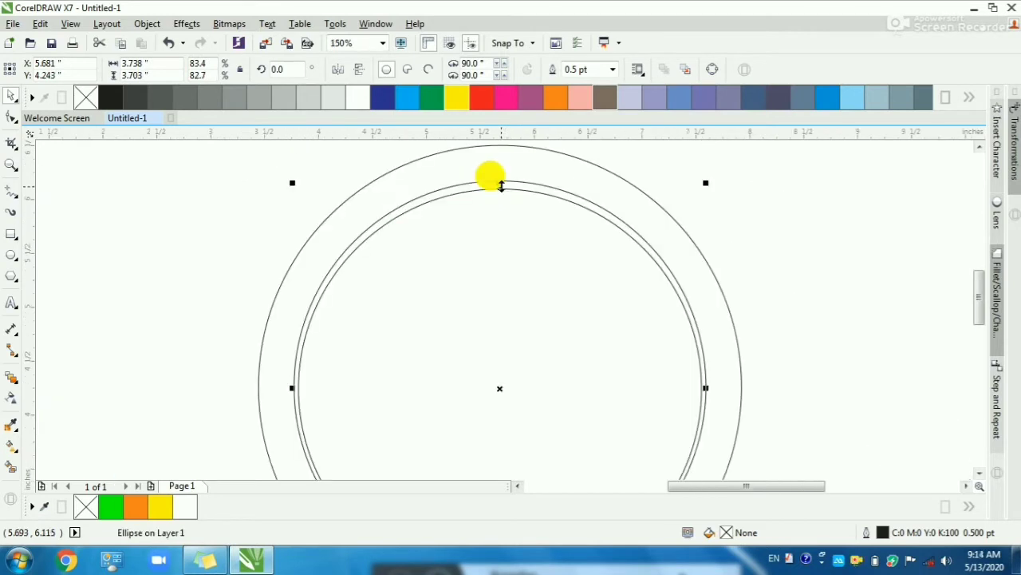
click(697, 201)
scroll(697, 201, up, 1)
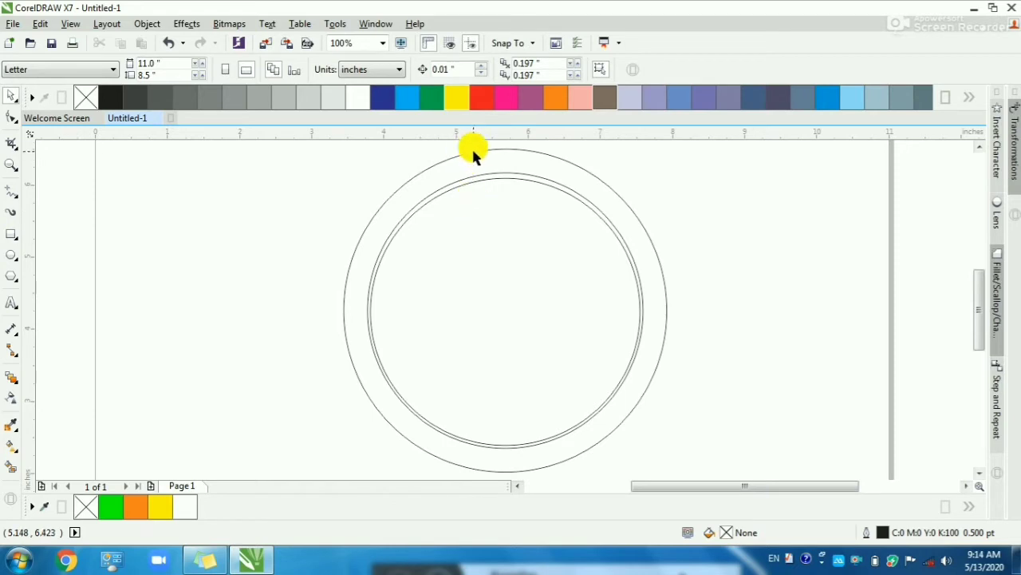
Step: Fill the wide band between the outer and middle circles with red using Smart Fill, without an outline
click(491, 157)
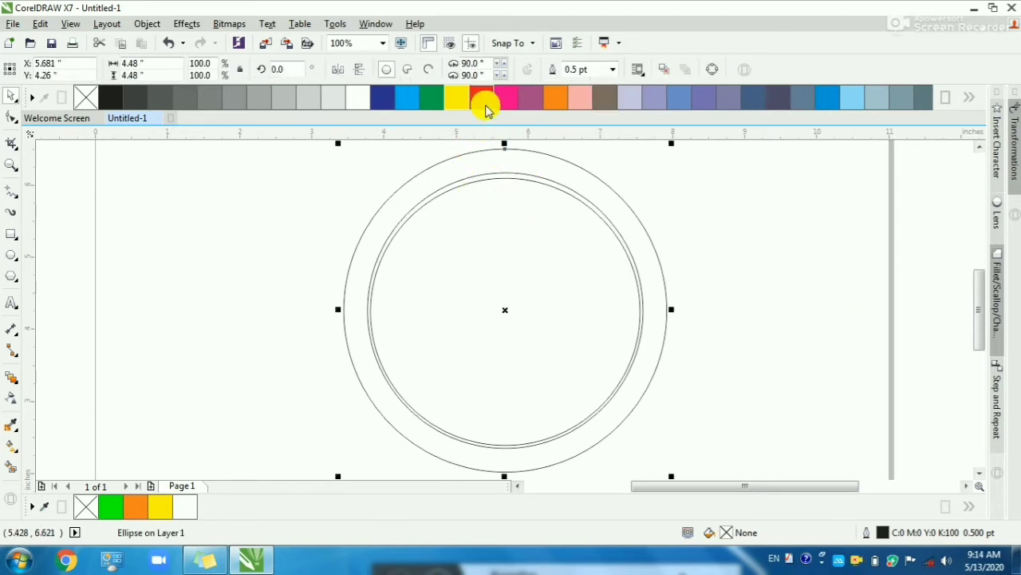
click(407, 172)
click(433, 163)
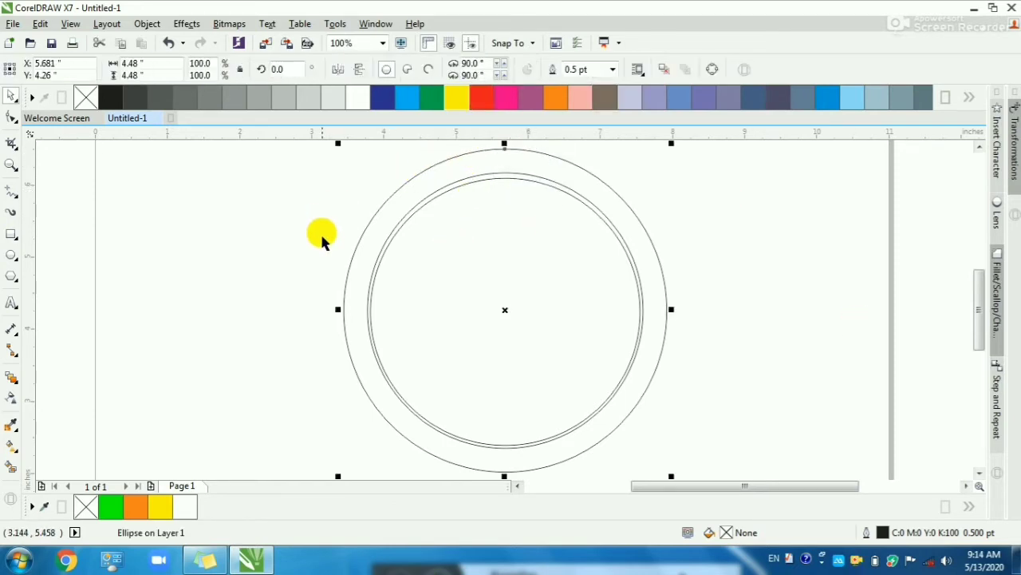
click(301, 265)
click(11, 468)
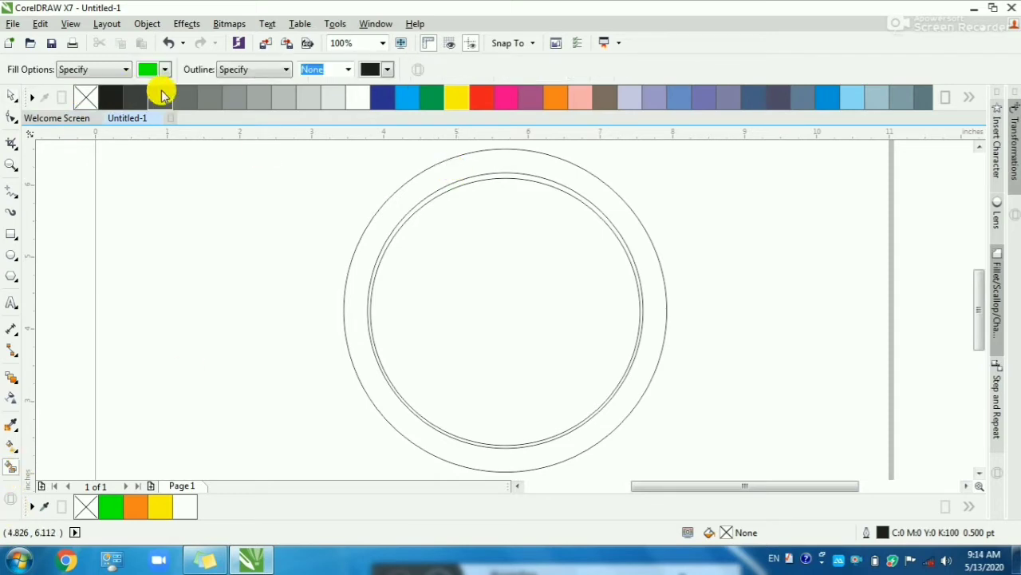
click(160, 70)
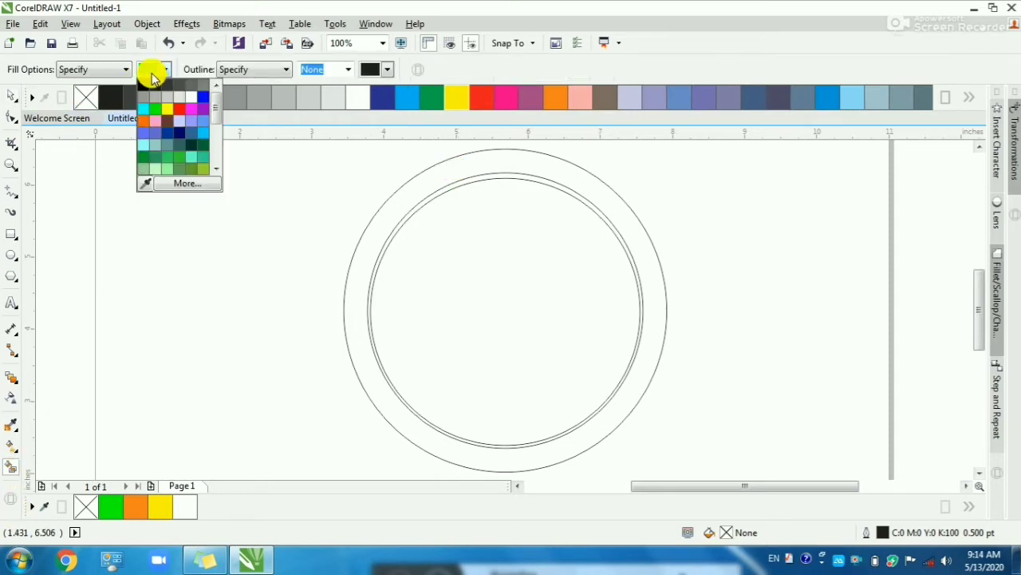
click(177, 114)
click(474, 161)
Step: Fill the thin band between the two inner circles with black using Smart Fill, without an outline
scroll(474, 164, up, 4)
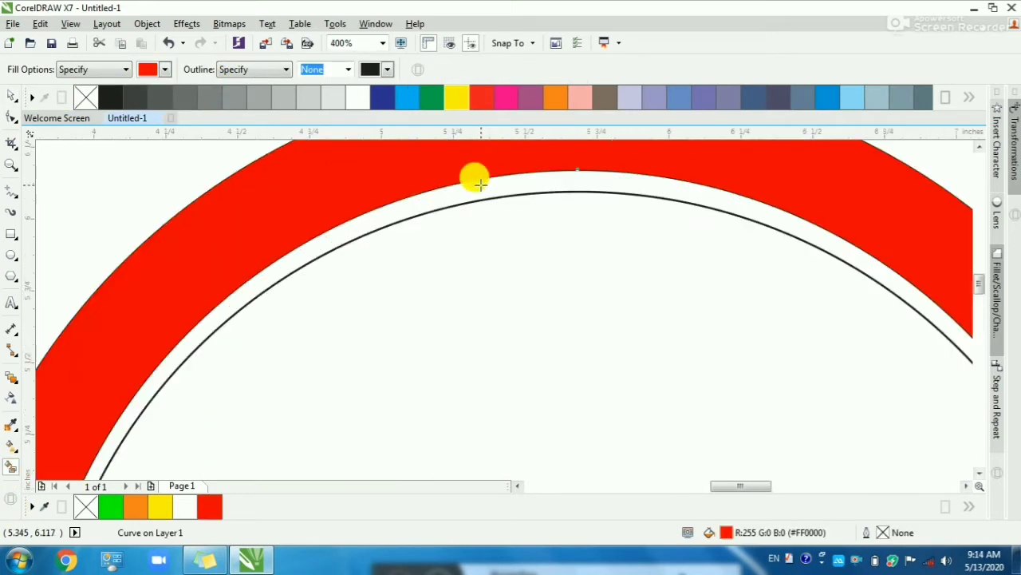
scroll(430, 200, down, 1)
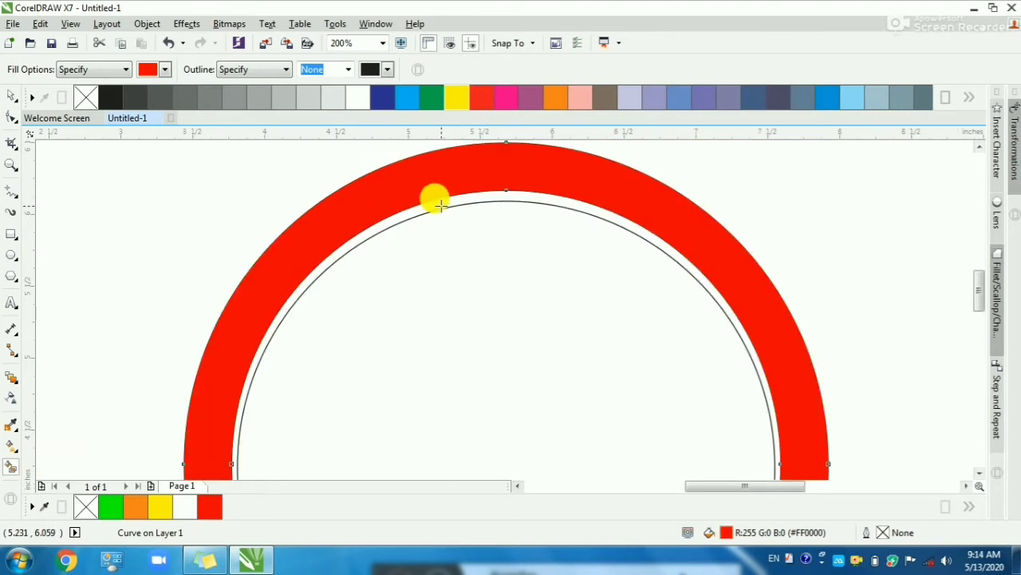
scroll(434, 200, up, 1)
key(space)
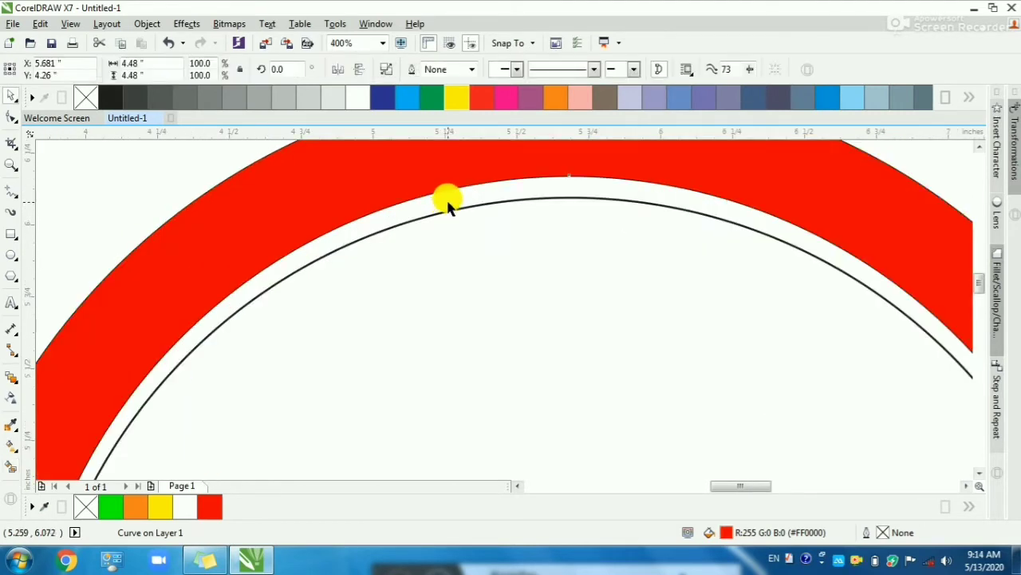
click(450, 205)
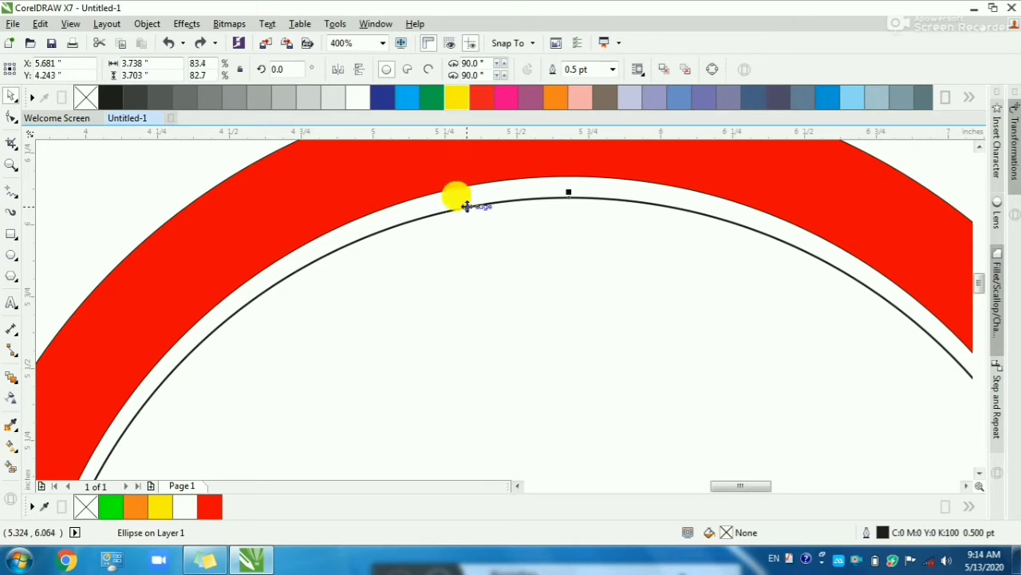
key(space)
click(164, 70)
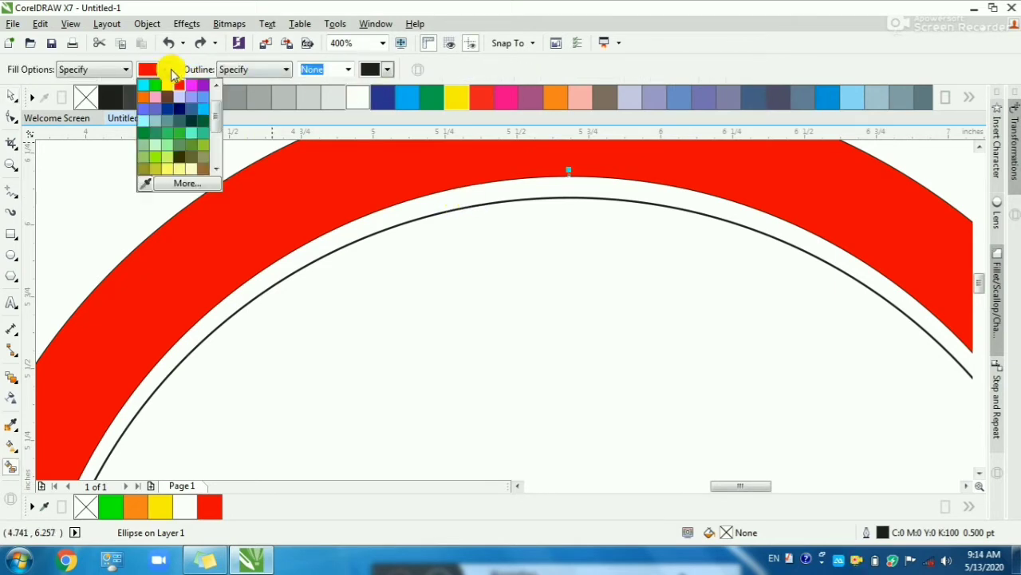
scroll(213, 161, down, 3)
scroll(217, 155, up, 3)
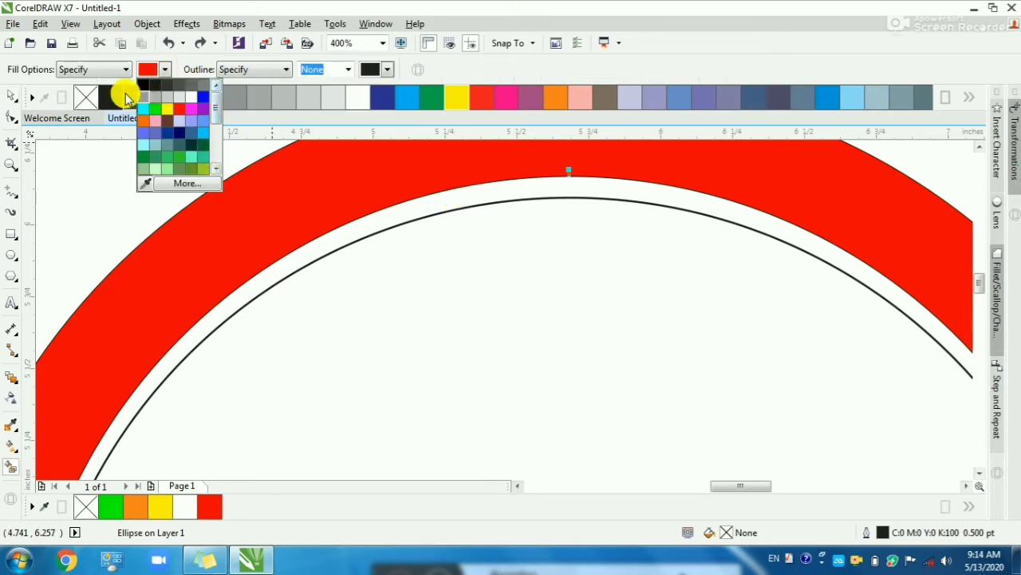
click(157, 91)
click(419, 204)
scroll(419, 203, down, 1)
scroll(421, 209, down, 1)
key(space)
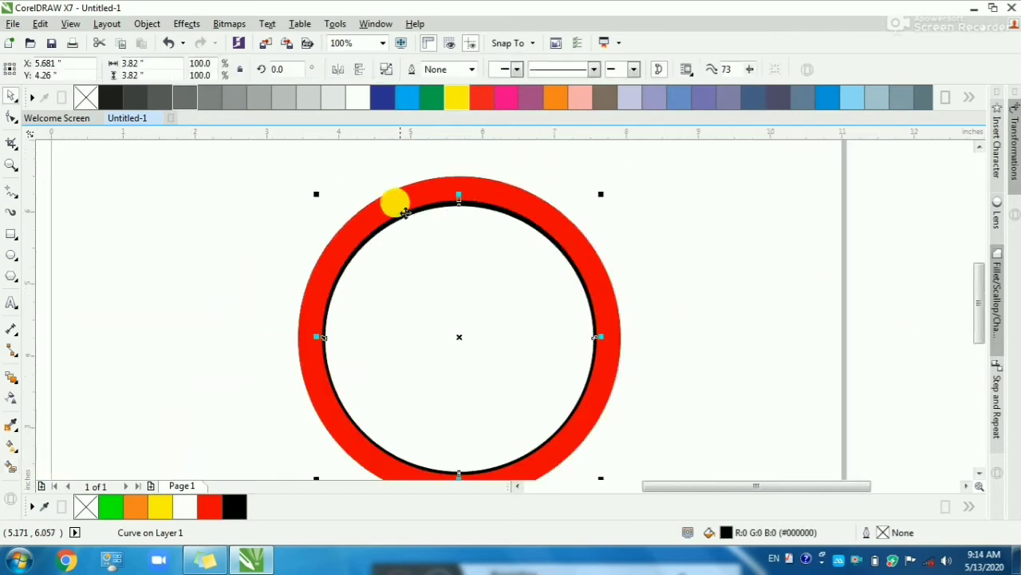
Step: Select the red and black rings together and move them horizontally beside the original outline circles
click(288, 193)
scroll(392, 210, up, 2)
click(413, 234)
shift+click(387, 214)
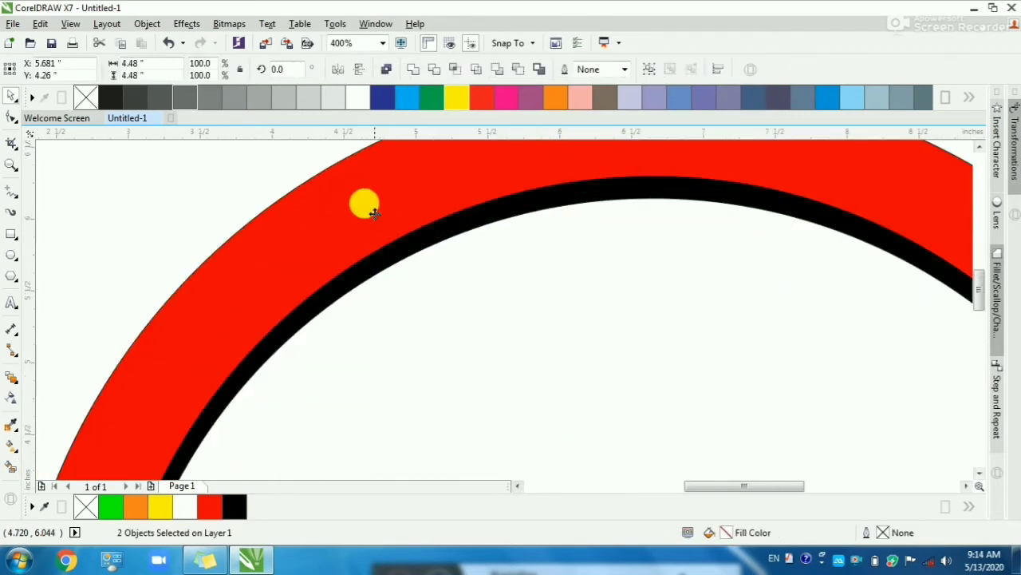
scroll(364, 205, down, 2)
drag(364, 205, 699, 252)
scroll(467, 227, down, 2)
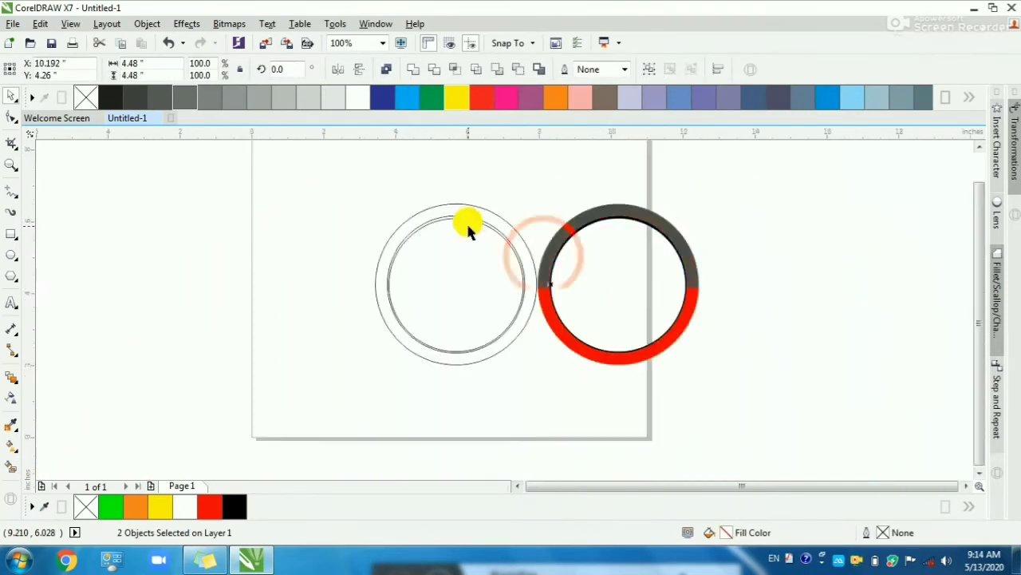
Step: Delete the three original outline circles
drag(316, 176, 508, 327)
scroll(491, 245, up, 2)
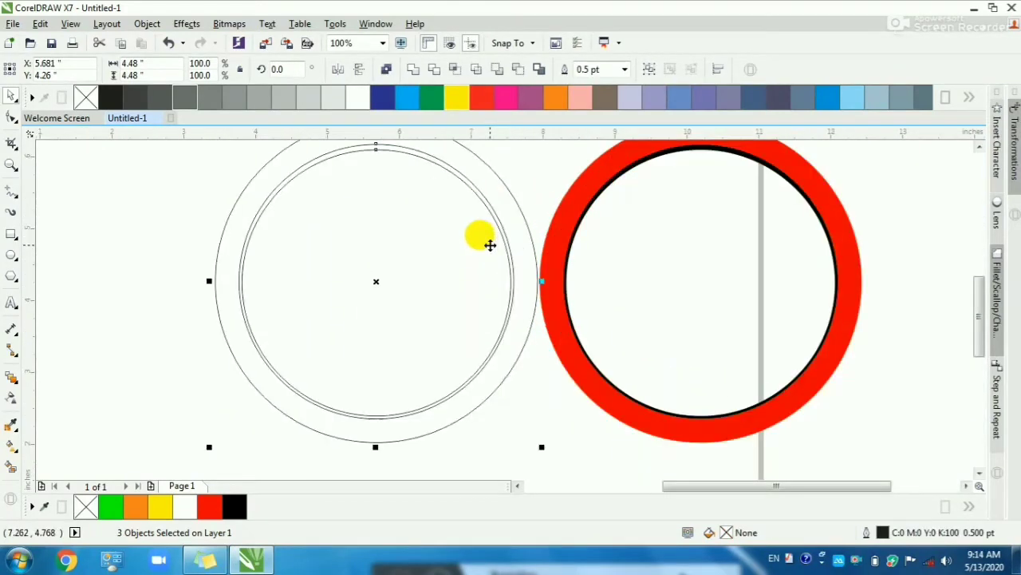
key(Delete)
Step: Group the red and black rings and move the group back to the middle of the page
scroll(487, 240, down, 1)
drag(455, 160, 713, 355)
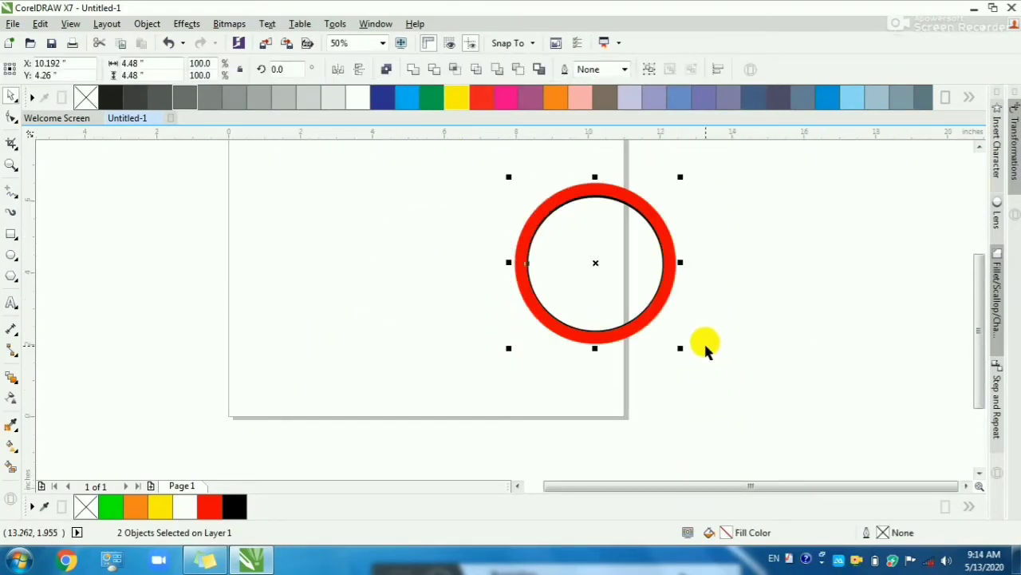
key(ctrl+g)
scroll(602, 194, up, 1)
drag(544, 192, 240, 188)
key(F4)
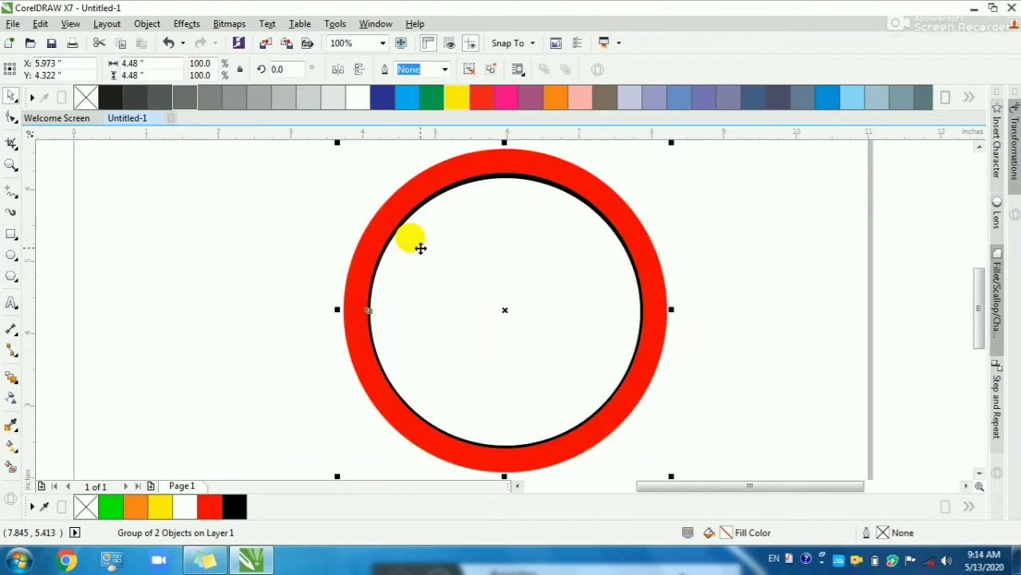
click(744, 274)
click(445, 167)
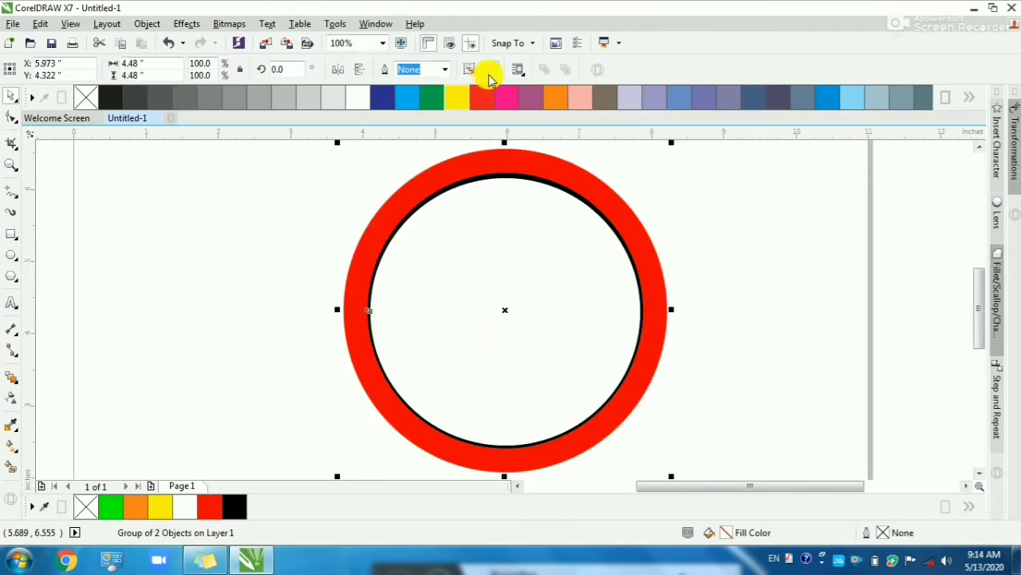
click(155, 333)
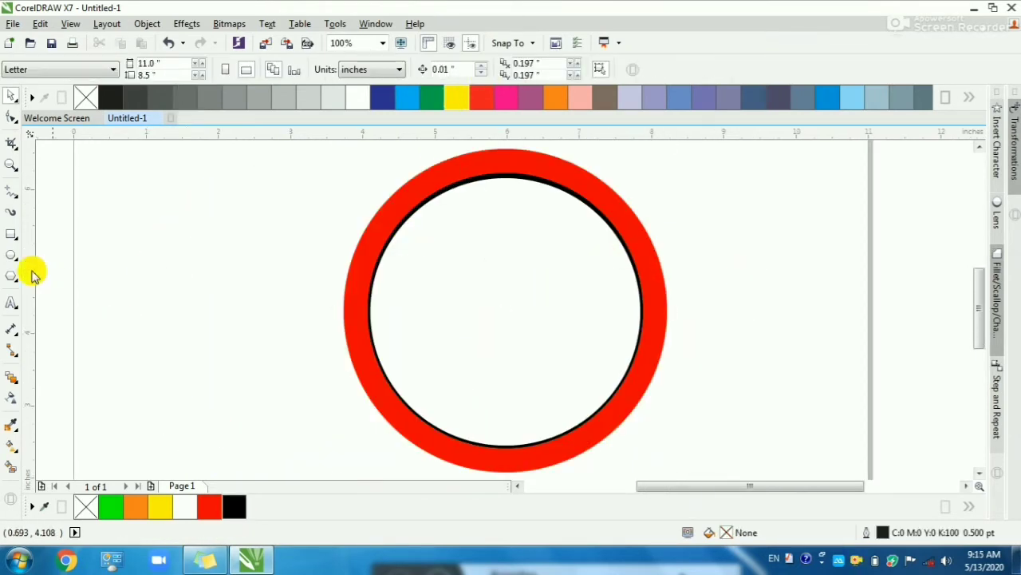
Step: Draw a small circle about 0.505 inch in diameter inside the ring, above and left of its centre
click(11, 255)
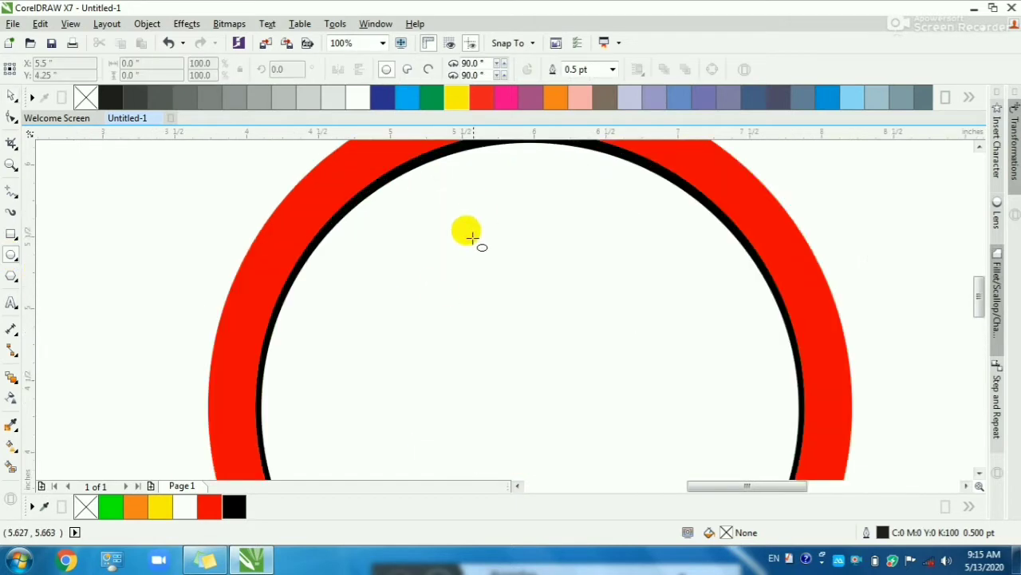
scroll(471, 224, up, 1)
drag(451, 297, 509, 344)
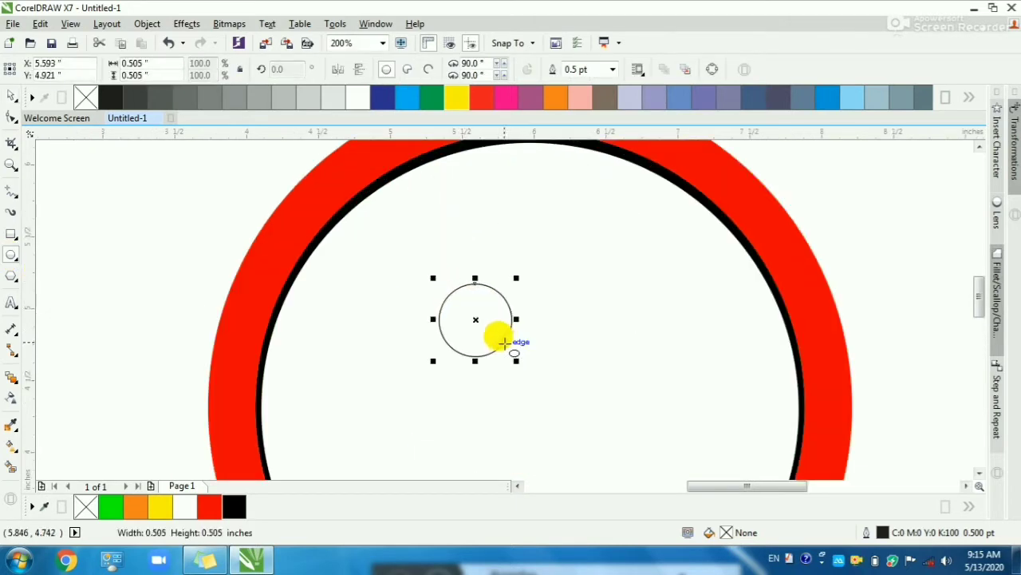
key(space)
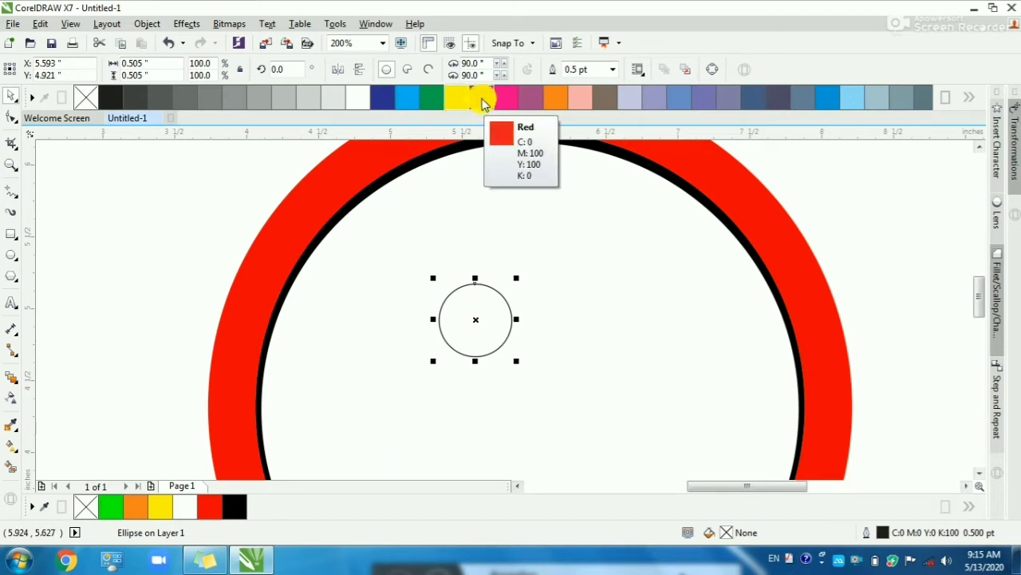
Step: Fill the small circle with blue using Smart Fill, without an outline
click(12, 467)
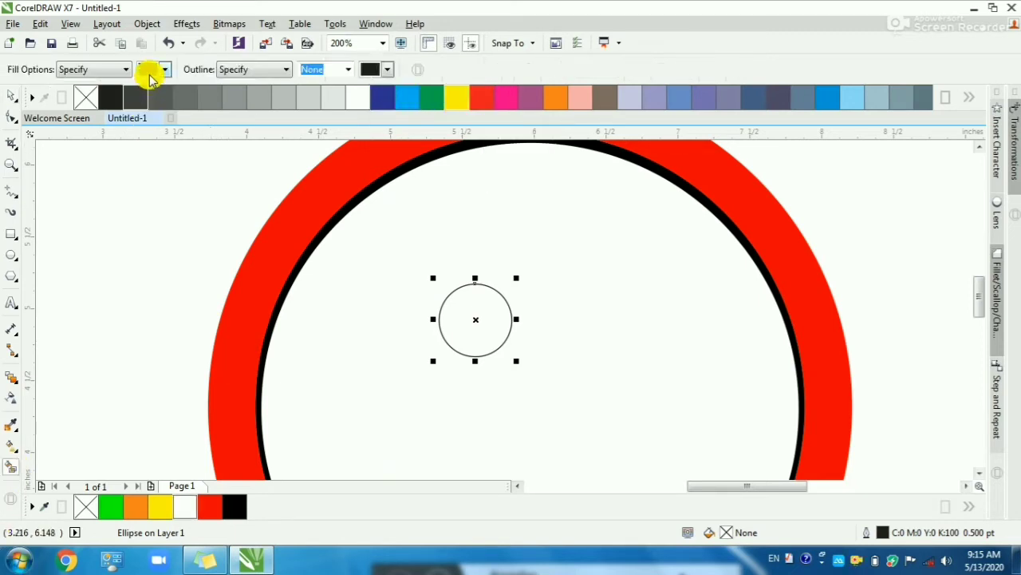
click(165, 70)
click(197, 104)
click(464, 306)
scroll(490, 311, up, 1)
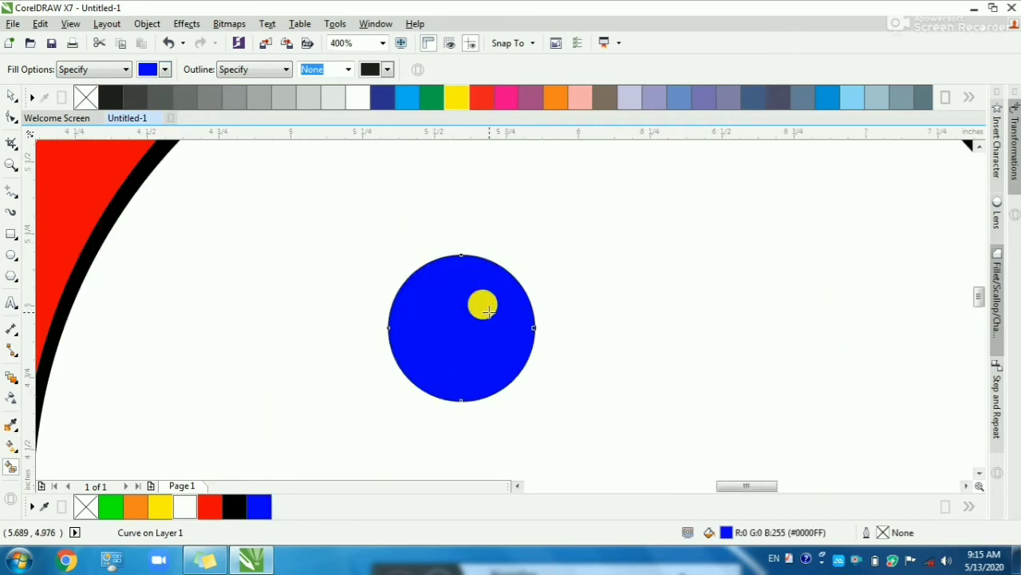
Step: Apply an elliptical fountain fill to the small blue circle, running from a light blue centre to a blue edge
key(space)
key(g)
drag(432, 284, 499, 380)
click(208, 70)
drag(469, 336, 458, 326)
click(405, 99)
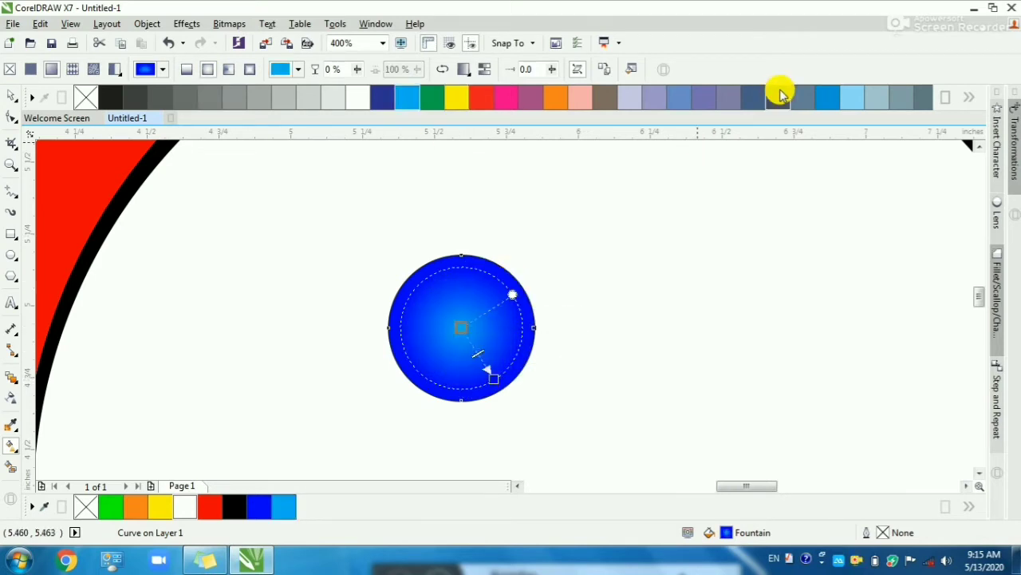
click(849, 98)
Step: Adjust the gradient's size, shift its centre slightly upward and change the centre colour to white
scroll(470, 328, up, 1)
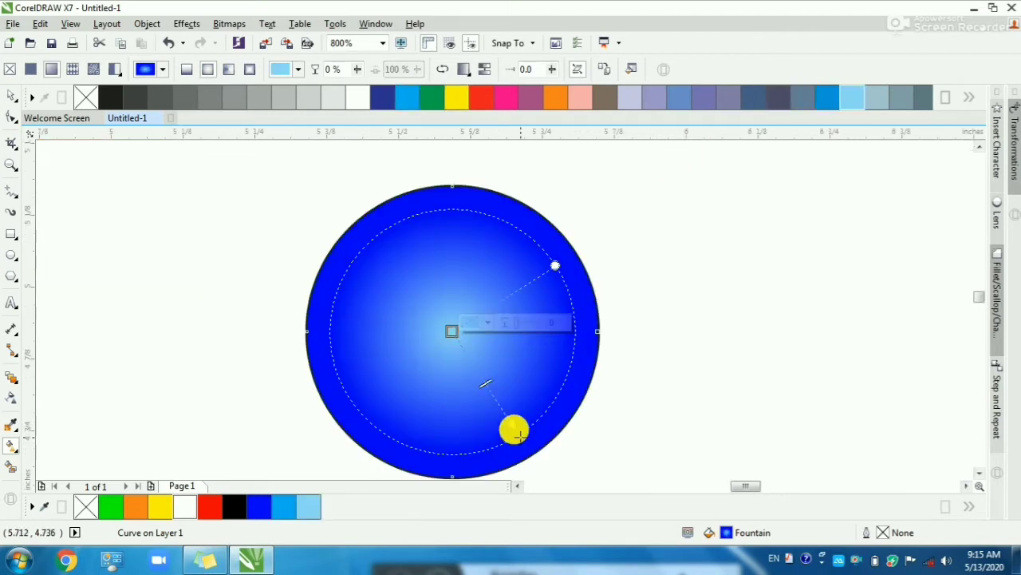
drag(519, 435, 505, 418)
mouse_move(452, 330)
mouse_down()
mouse_move(444, 303)
mouse_move(450, 317)
mouse_up()
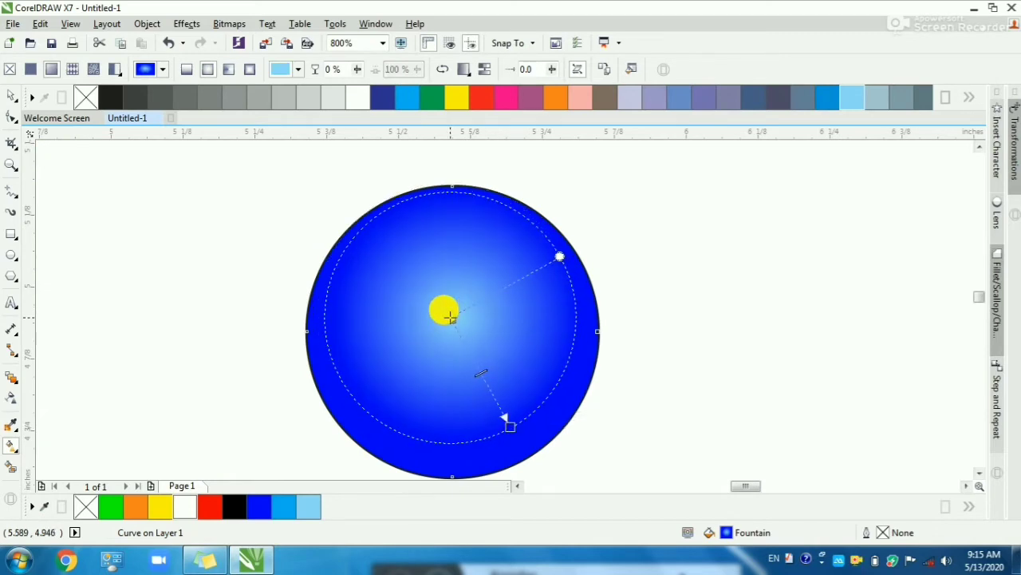
click(356, 97)
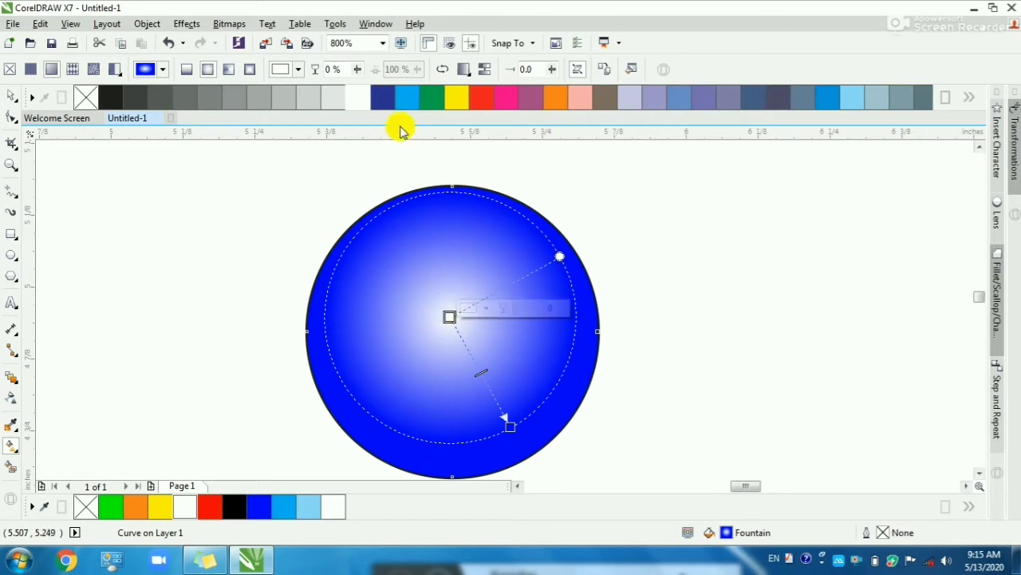
key(space)
scroll(469, 291, down, 1)
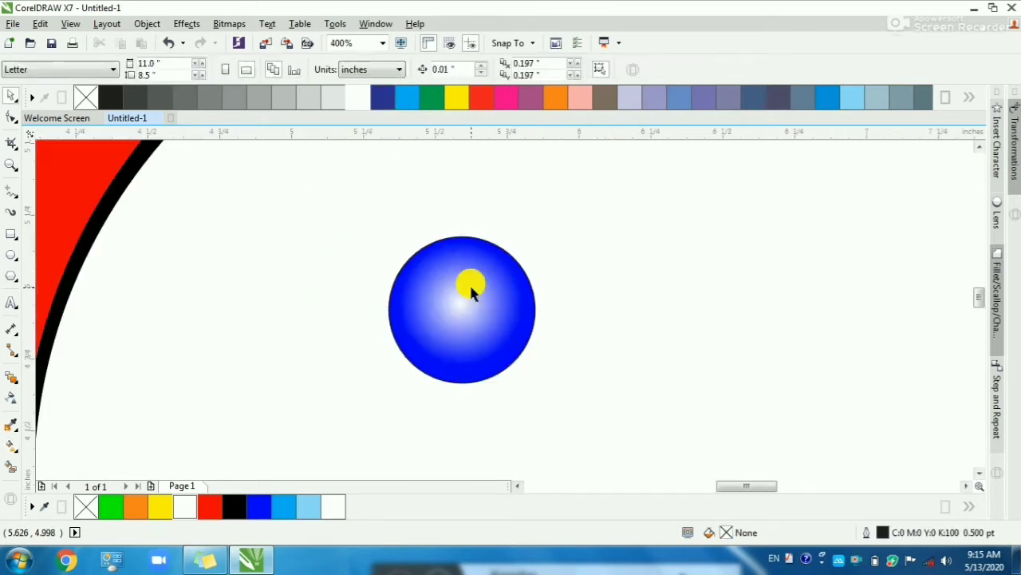
Step: Move the gradient ball off the leftover circle outline, delete that outline circle, and set the ball's outline to None
click(471, 69)
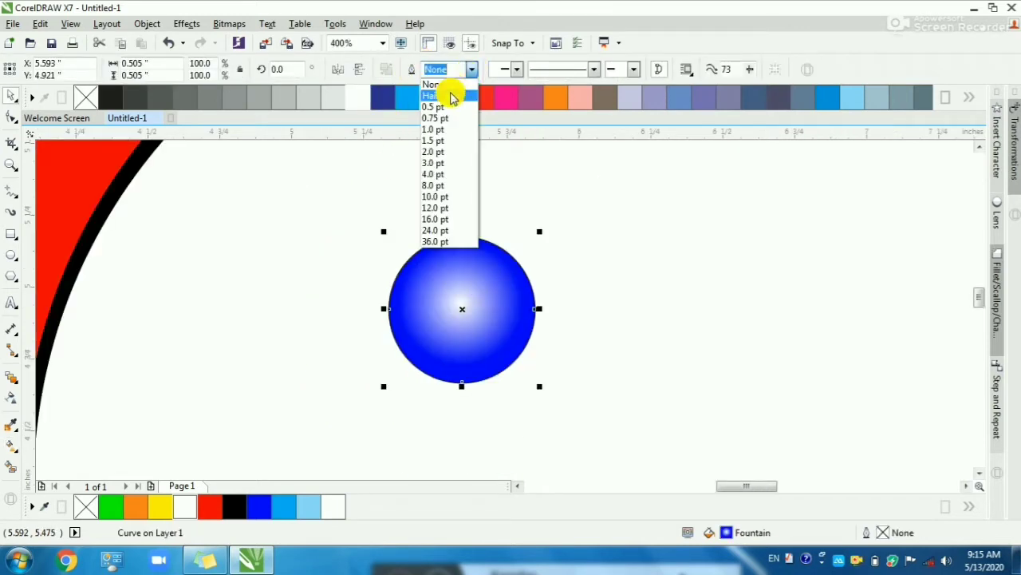
click(471, 69)
drag(450, 271, 341, 307)
click(439, 237)
key(Delete)
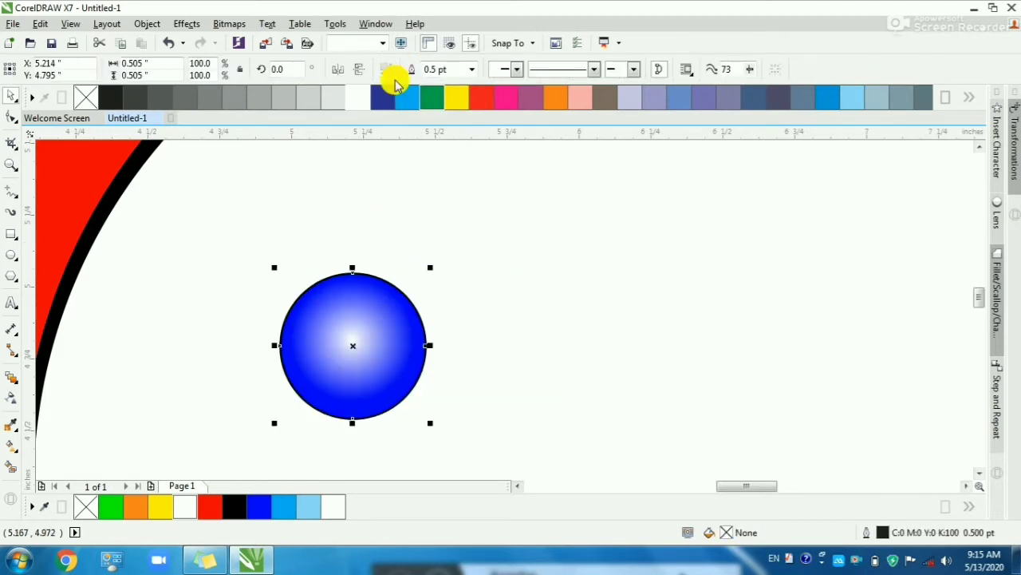
click(471, 69)
click(447, 87)
Step: Shrink the gradient ball to 0.158 inch in diameter and place it just inside the top of the ring
scroll(376, 272, down, 2)
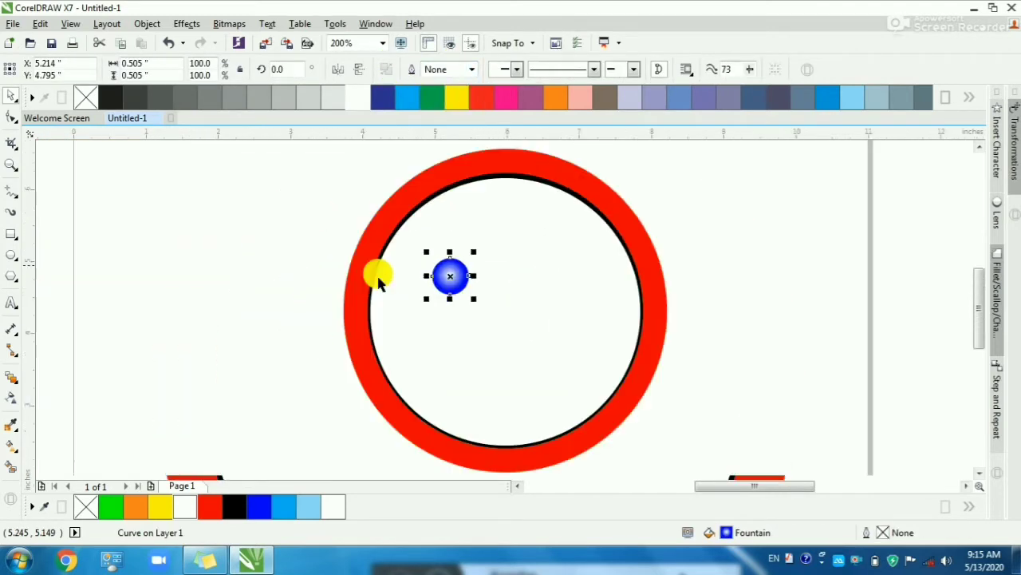
key(F2)
drag(278, 159, 679, 365)
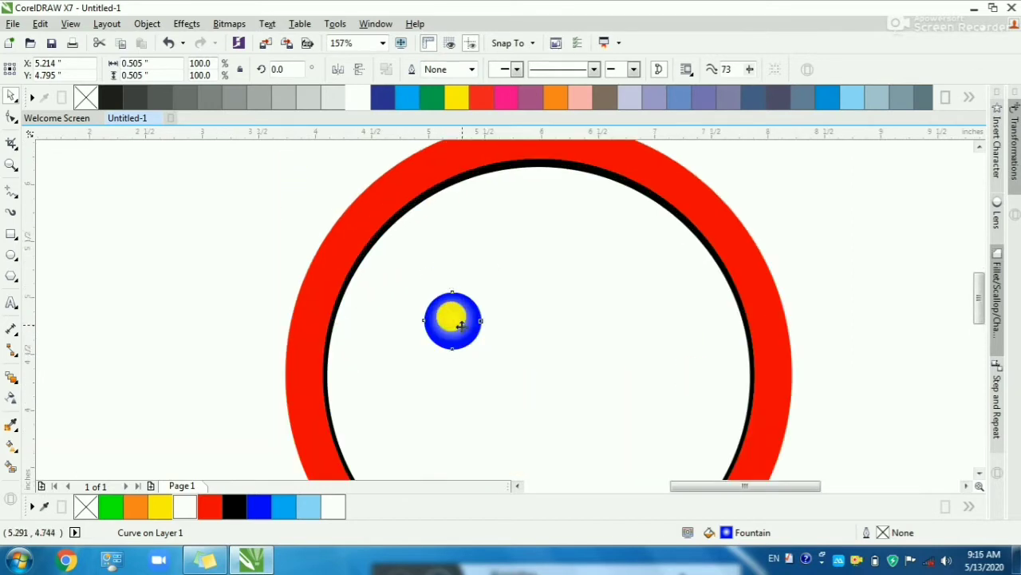
drag(462, 326, 510, 289)
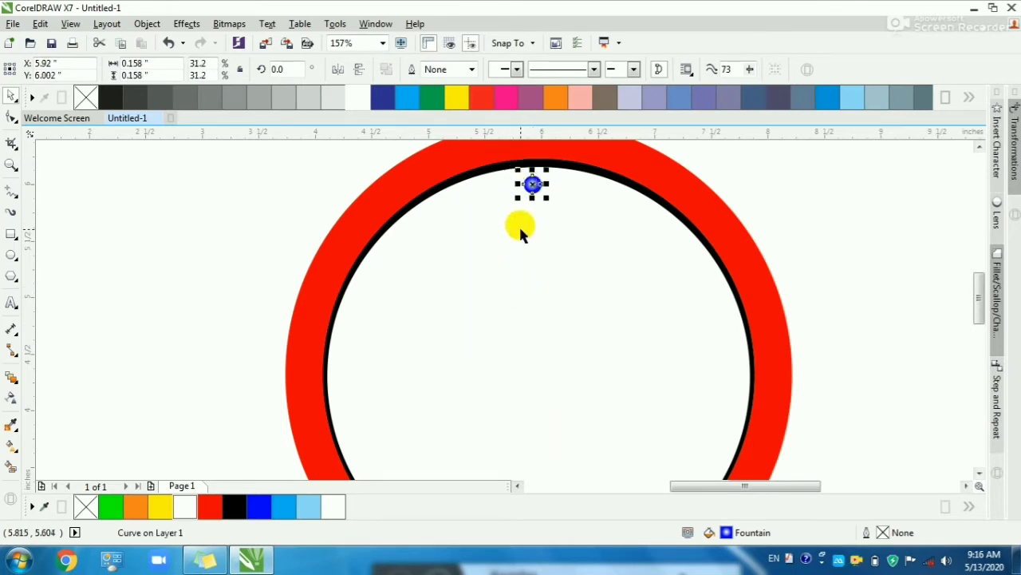
Step: Align the small ball with the red ring on their shared vertical centre line
scroll(500, 226, down, 1)
scroll(517, 182, up, 1)
shift+click(509, 186)
key(c)
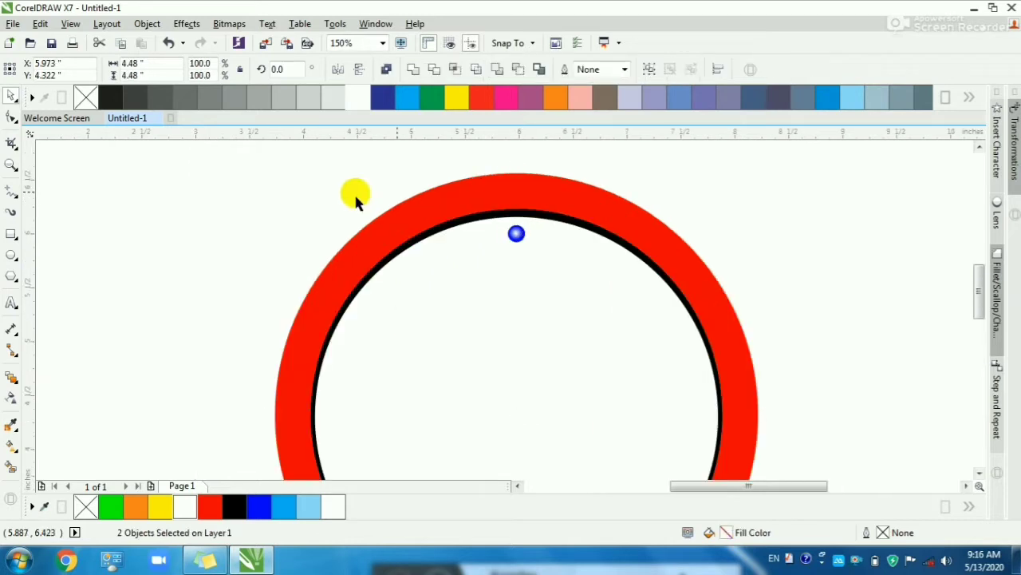
Step: Nudge the small ball up toward the ring's black inner edge, to Y 6.048 inches
drag(435, 175, 526, 244)
scroll(513, 221, up, 4)
scroll(521, 239, up, 2)
scroll(521, 264, down, 2)
scroll(526, 246, down, 2)
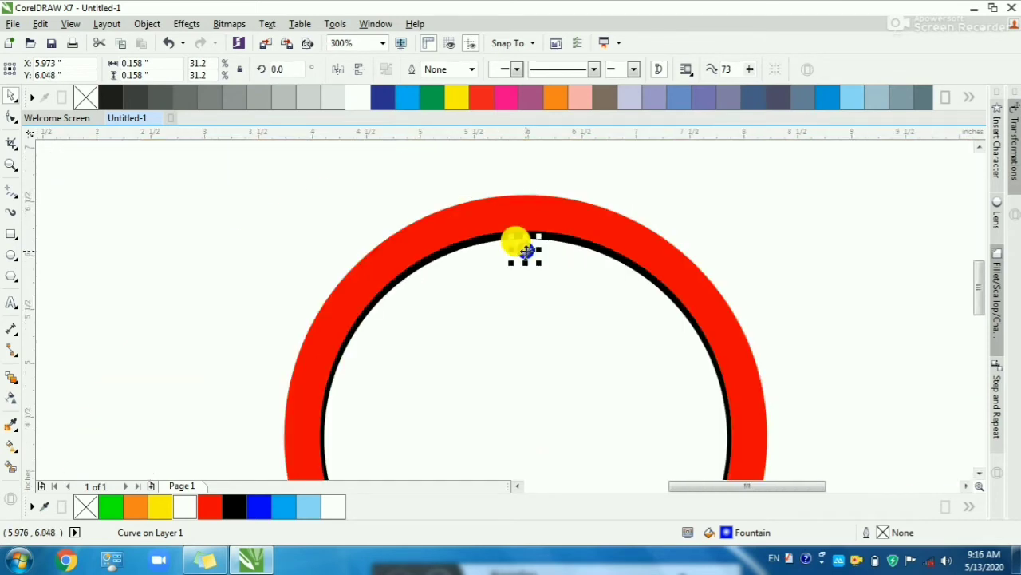
click(405, 207)
scroll(521, 237, up, 2)
scroll(522, 240, down, 2)
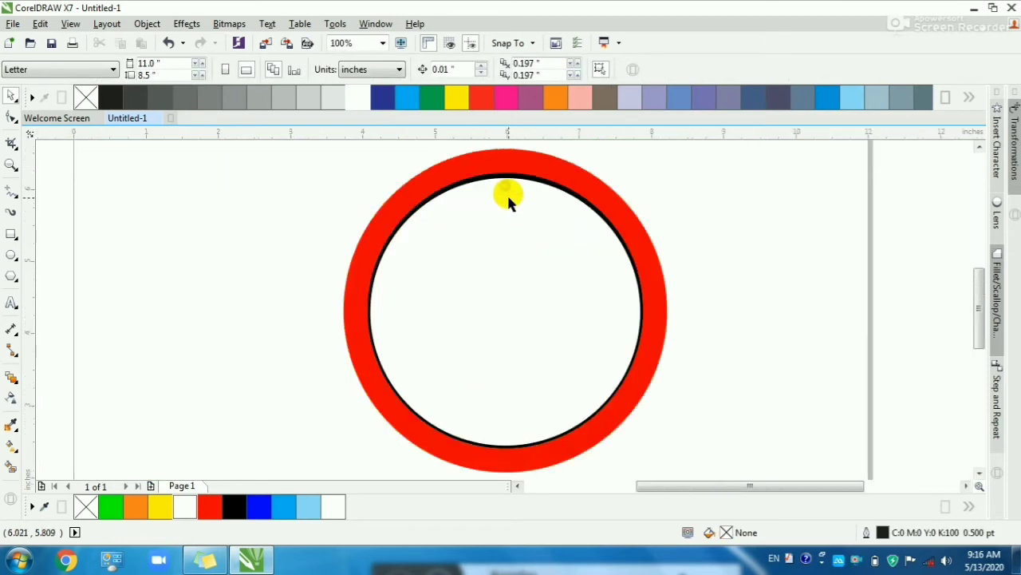
Step: Duplicate the ball straight down and place the copy just inside the bottom of the ring
click(508, 194)
scroll(509, 195, up, 2)
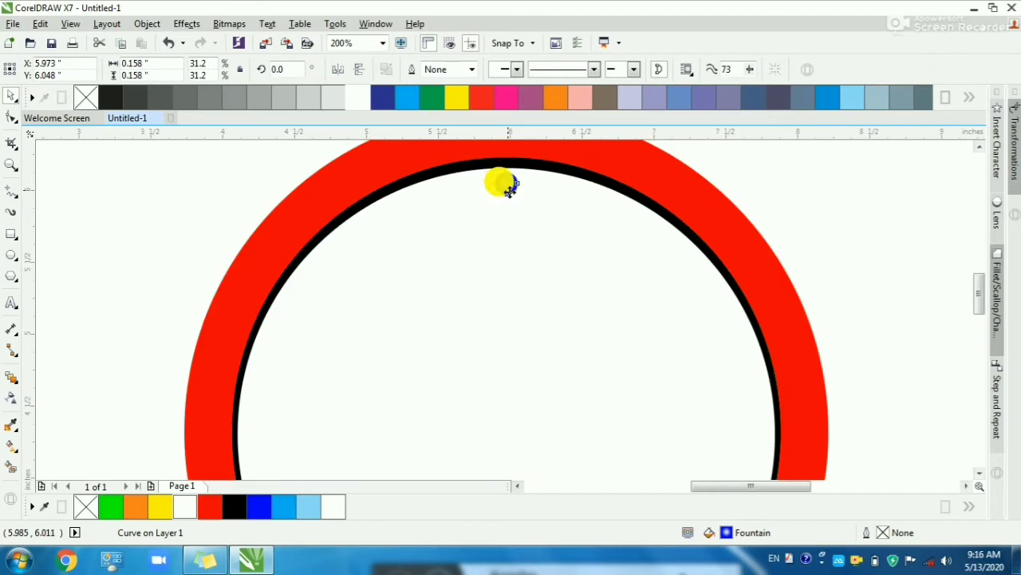
drag(510, 190, 529, 348)
scroll(529, 348, down, 1)
drag(319, 227, 688, 511)
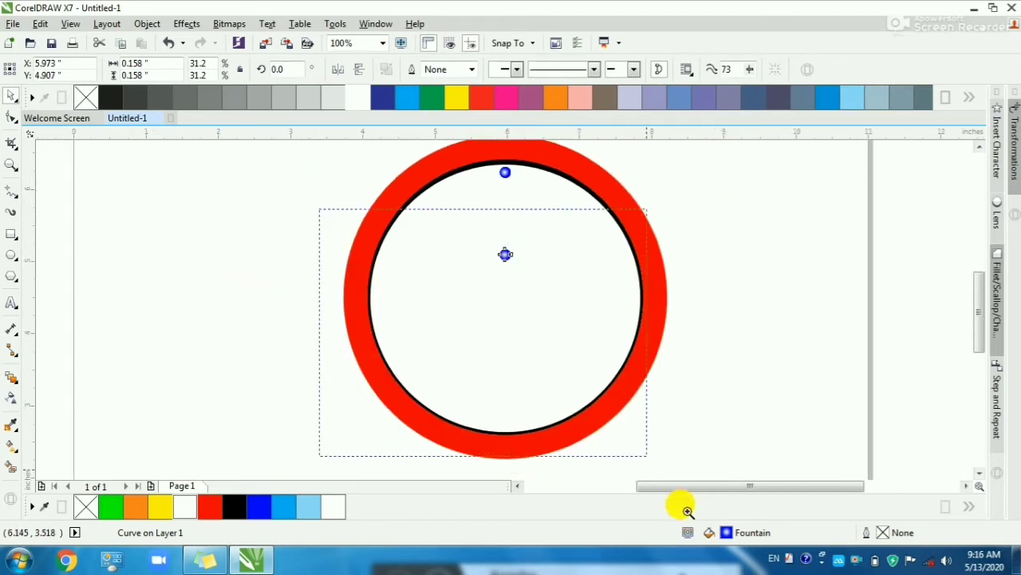
scroll(688, 511, up, 1)
drag(505, 194, 518, 399)
scroll(509, 369, up, 3)
key(F4)
Step: Group the top and bottom balls and duplicate the pair around its centre every 30 degrees to make twelve evenly spaced balls
shift+click(500, 178)
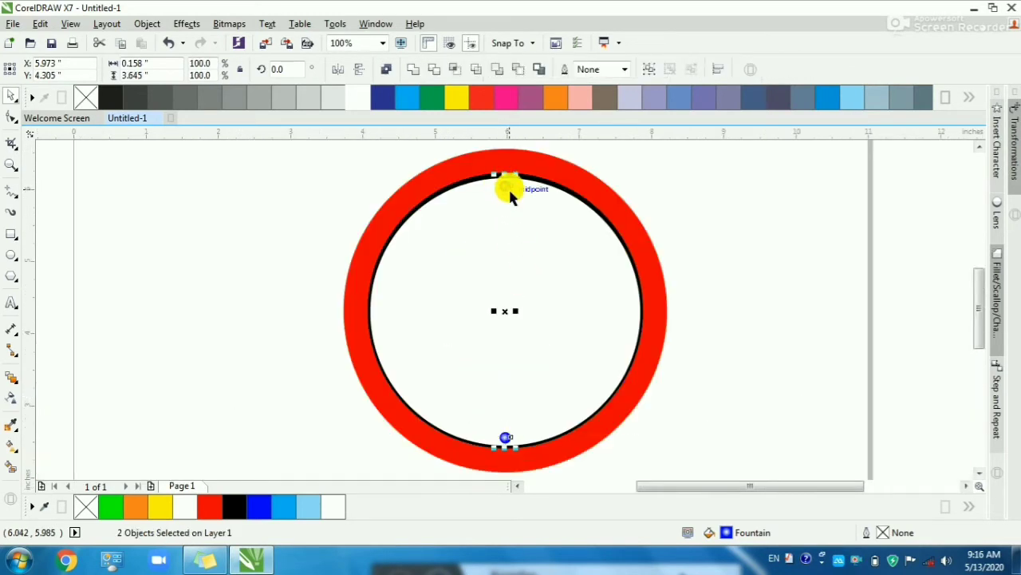
key(ctrl+g)
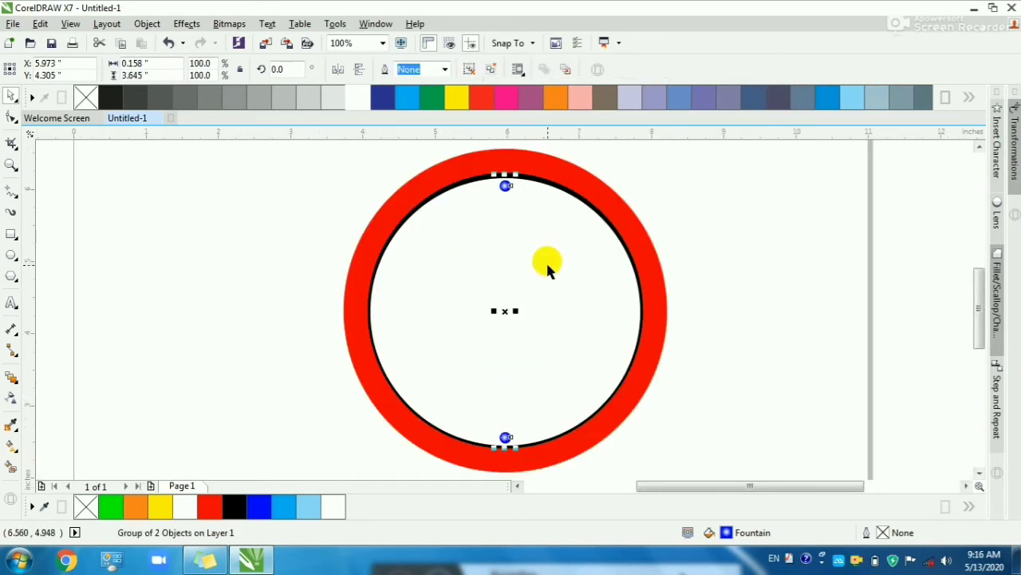
click(531, 226)
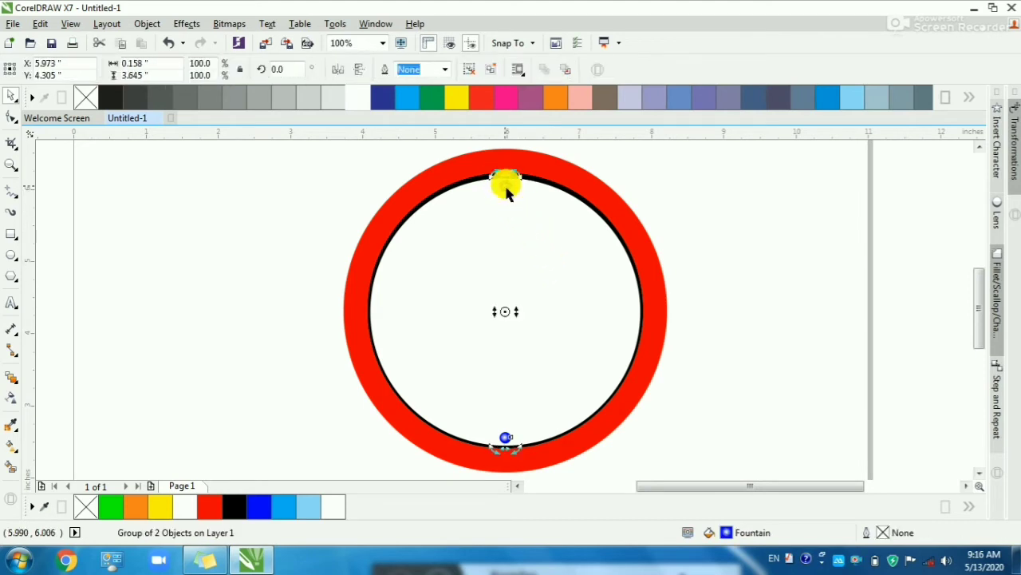
drag(515, 177, 565, 217)
key(ctrl+r)
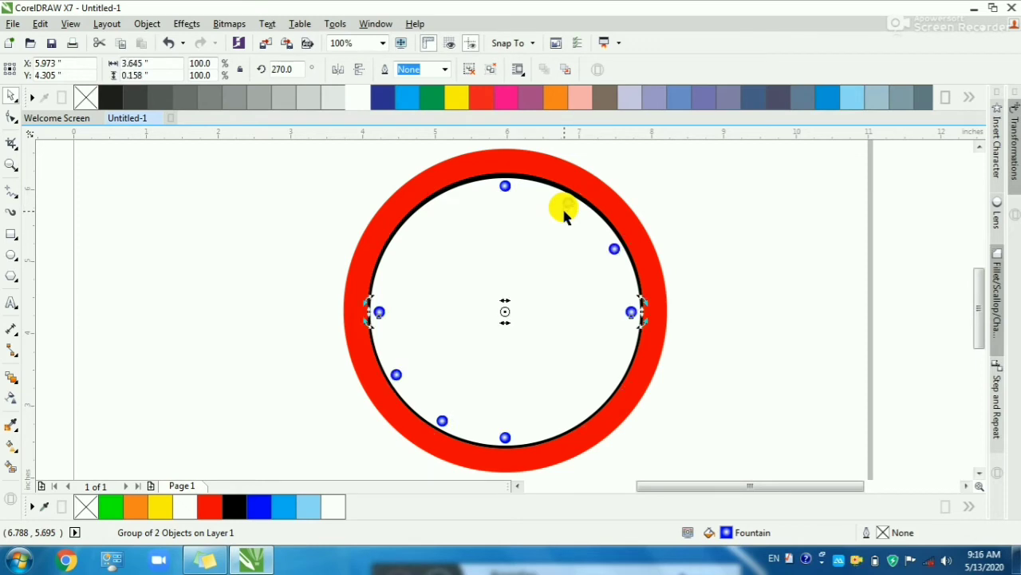
key(ctrl+r)
key(ctrl+r)
click(750, 256)
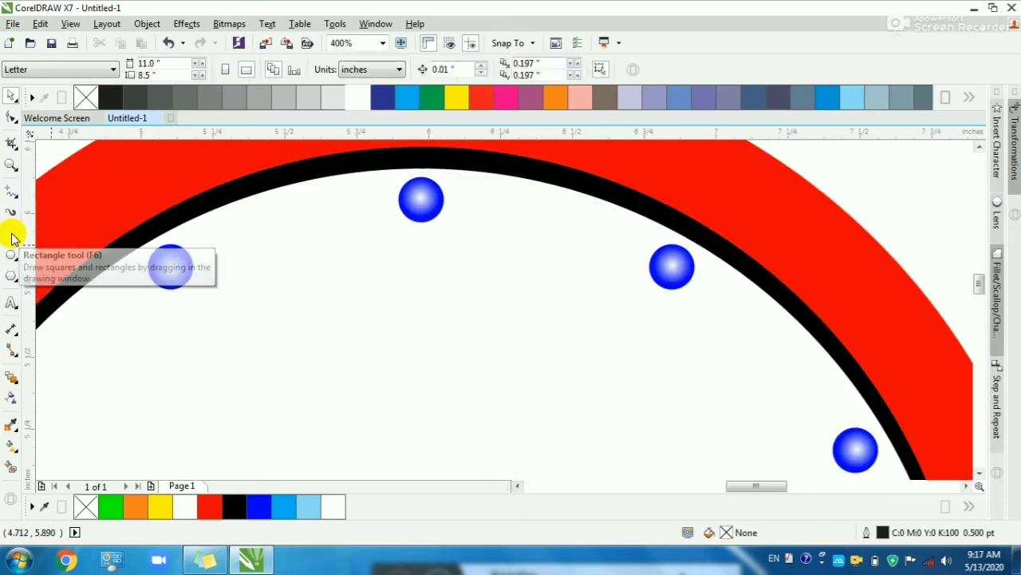
Step: Draw a thin upright rectangle about 0.034 by 0.128 inch below the top ball, filled orange without an outline
click(11, 234)
drag(366, 270, 373, 307)
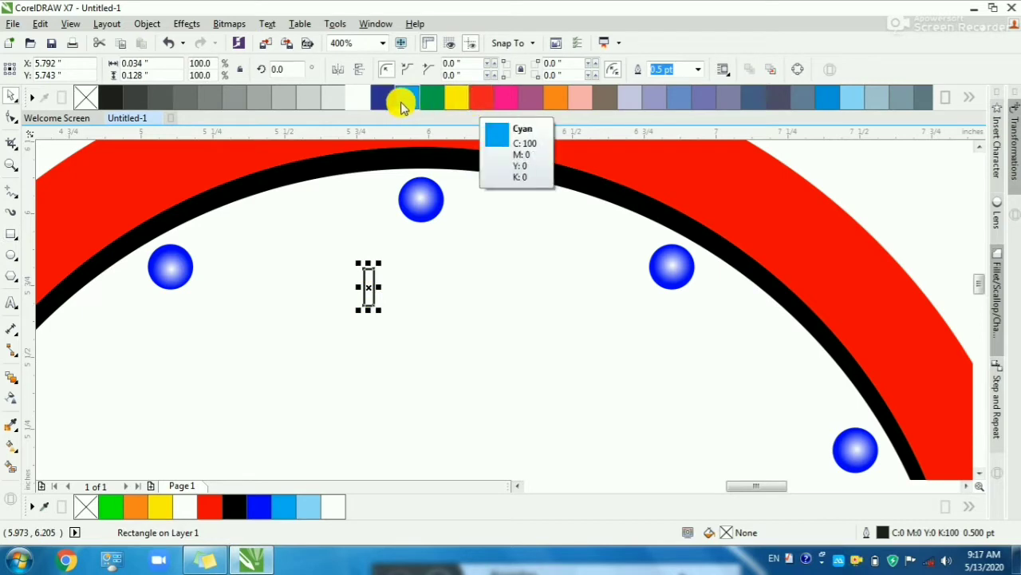
click(556, 106)
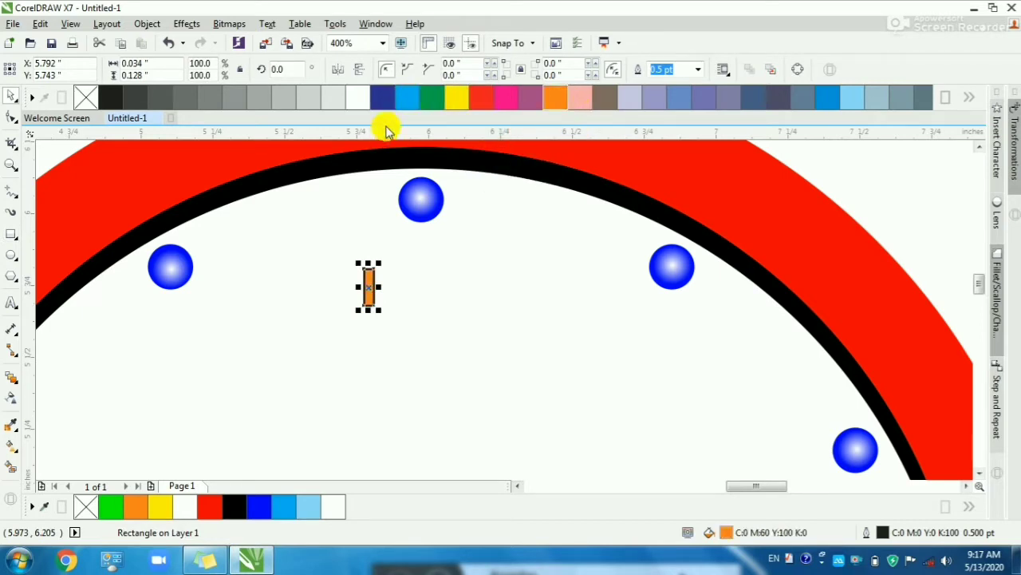
click(699, 69)
click(678, 83)
click(385, 278)
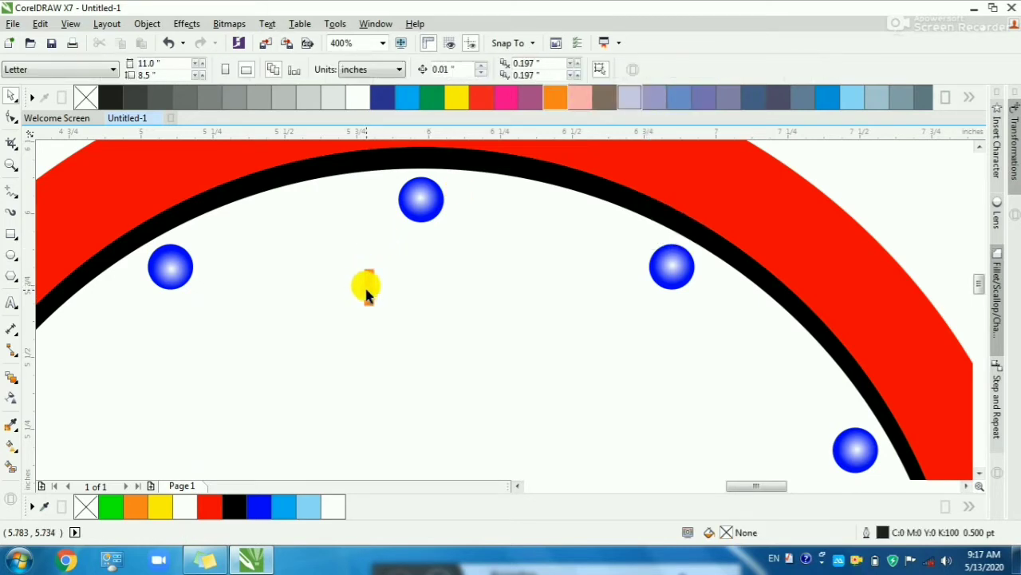
Step: Duplicate the orange bar three times to the right at equal spacing to form a row of four
drag(368, 291, 403, 292)
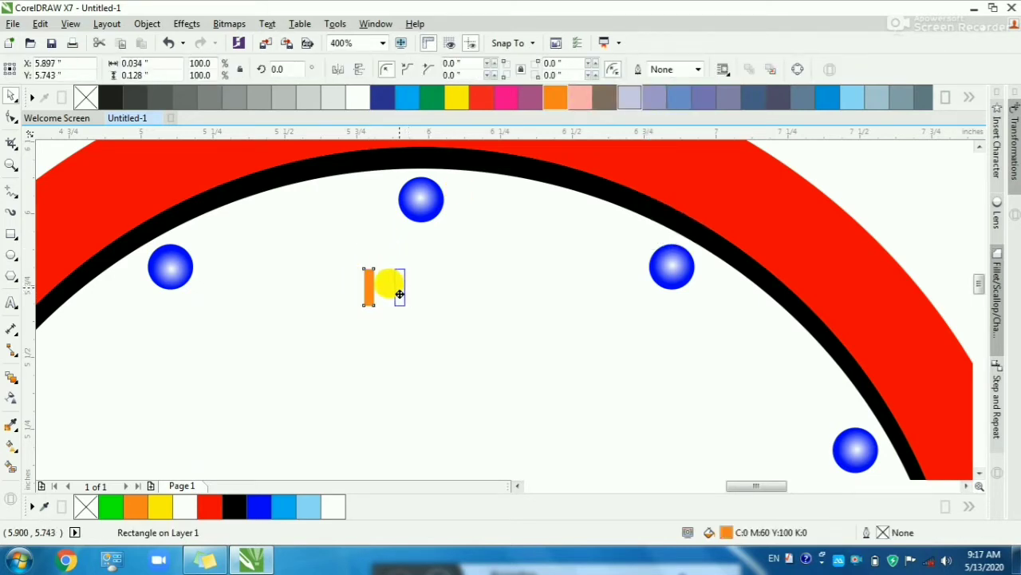
key(ctrl+r)
key(ctrl+r)
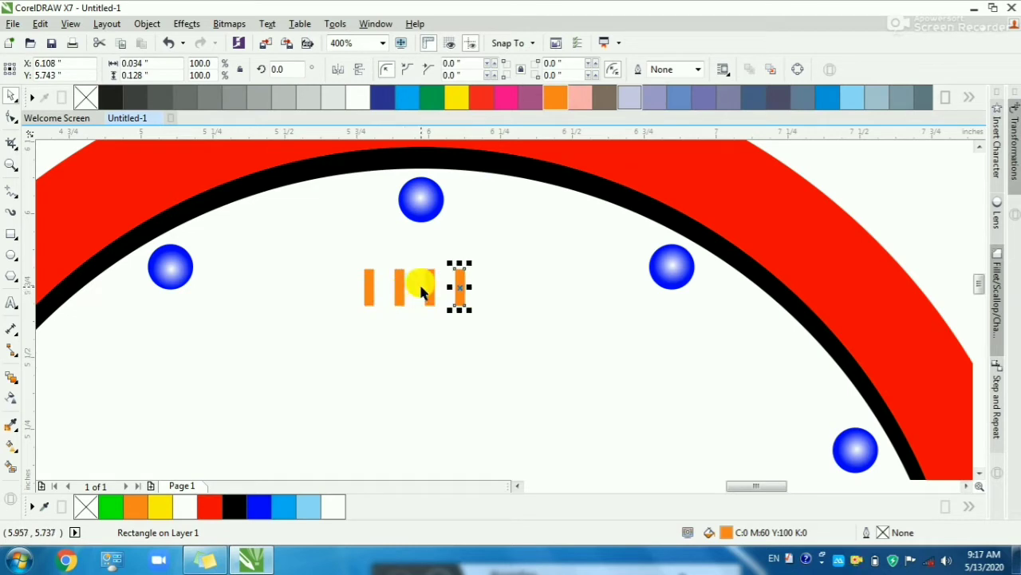
Step: Stretch the row of four orange bars to about 0.411 inch wide and group them
shift+click(402, 289)
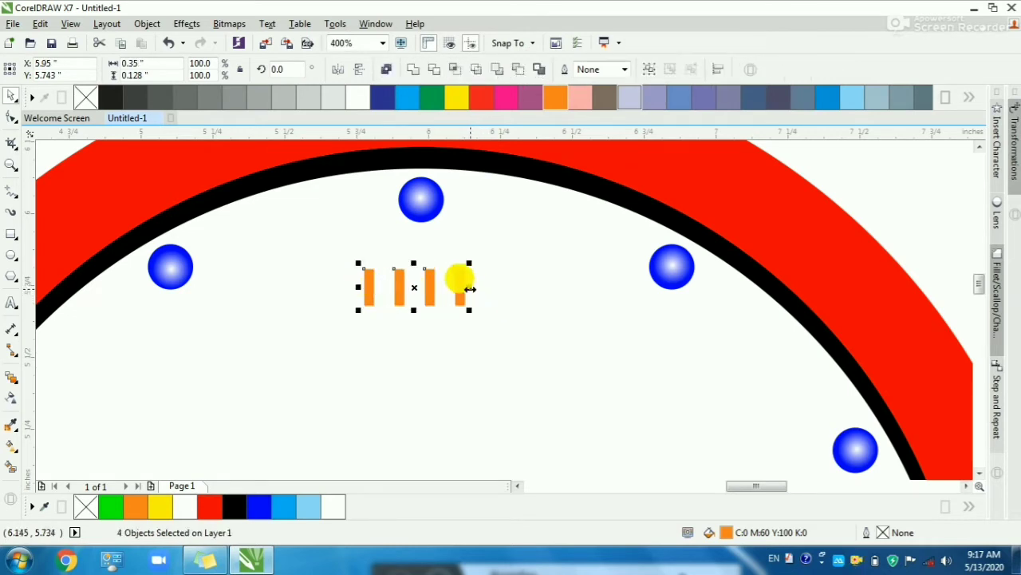
drag(470, 289, 480, 289)
key(ctrl+g)
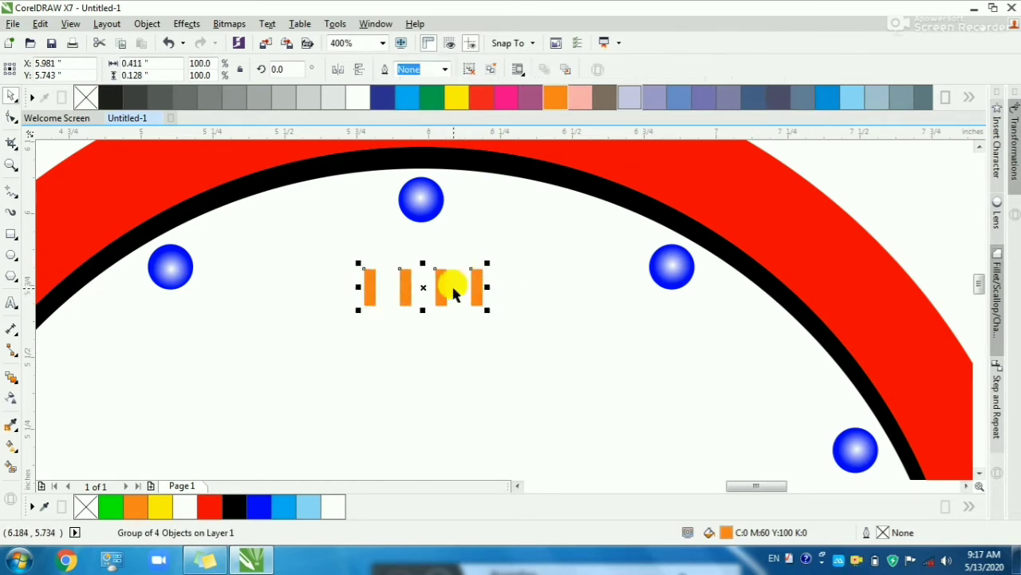
Step: Centre the bar group on the top ball, move it up over the ball, and shift its rotation centre to the ring's centre
shift+click(422, 200)
click(423, 277)
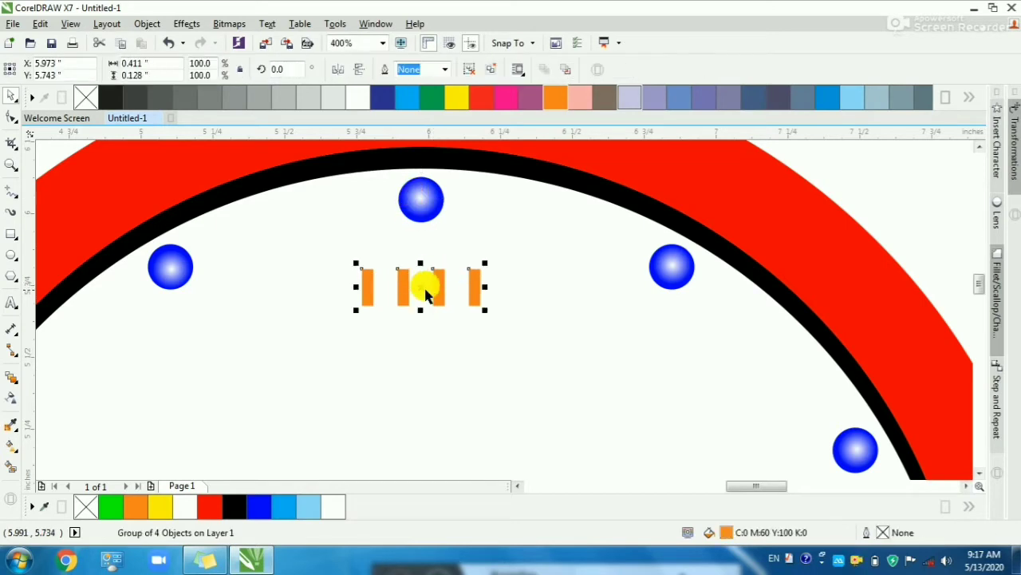
drag(423, 276, 422, 199)
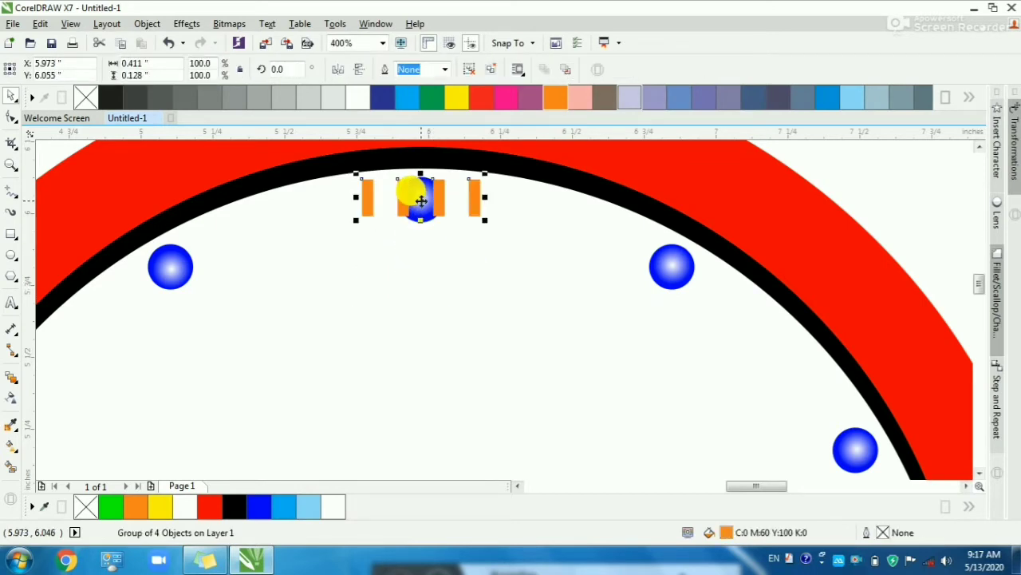
scroll(421, 200, down, 2)
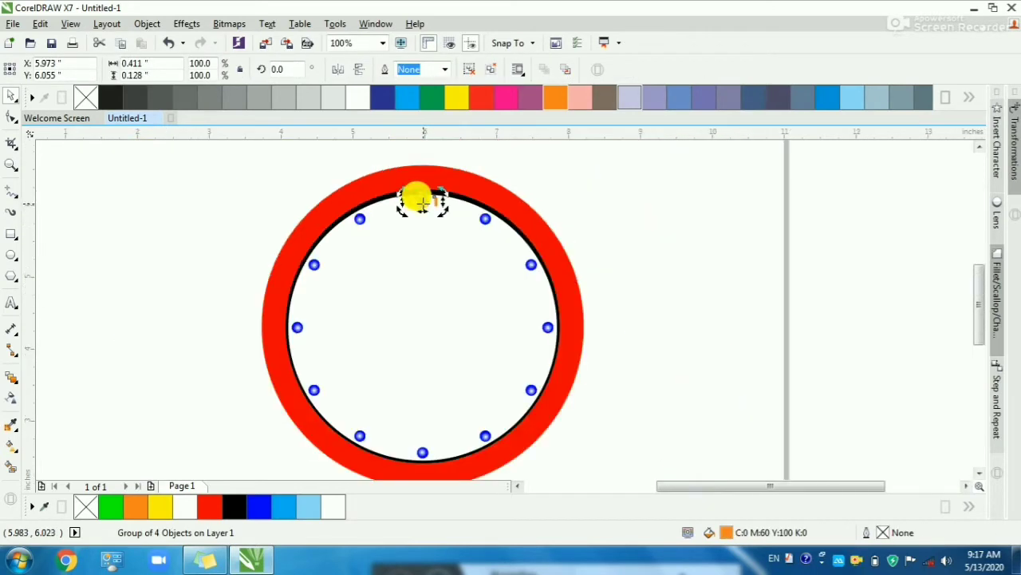
scroll(451, 211, up, 1)
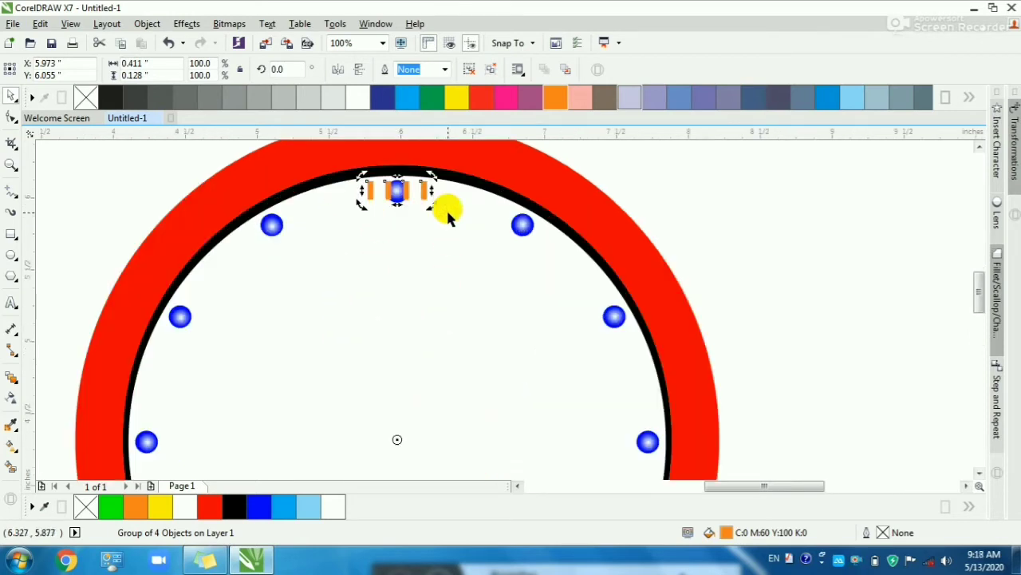
Step: Undo the trial rotation of the bar group and widen the group about its centre to 0.485 inch
drag(434, 207, 469, 239)
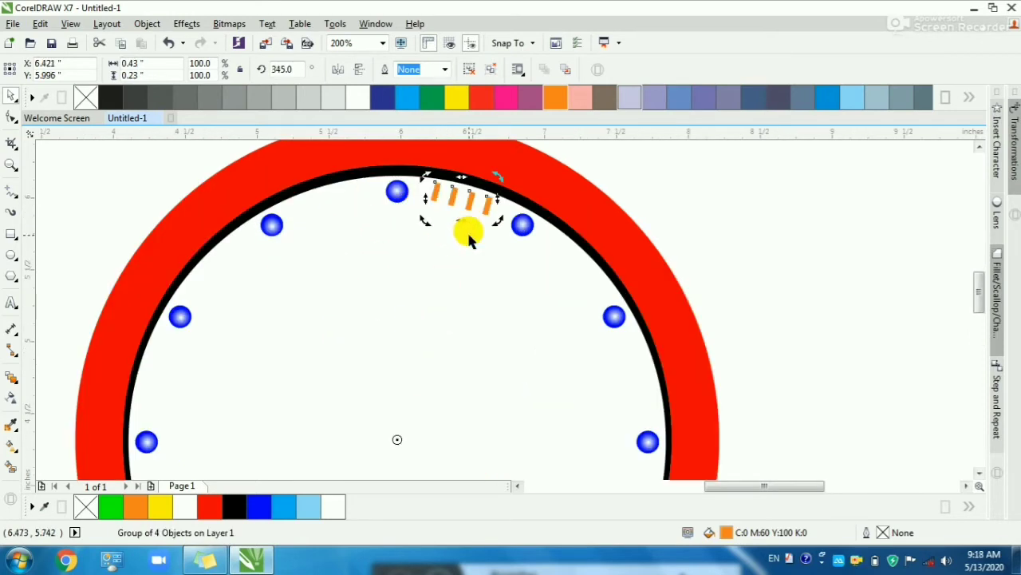
key(ctrl+z)
scroll(404, 200, up, 1)
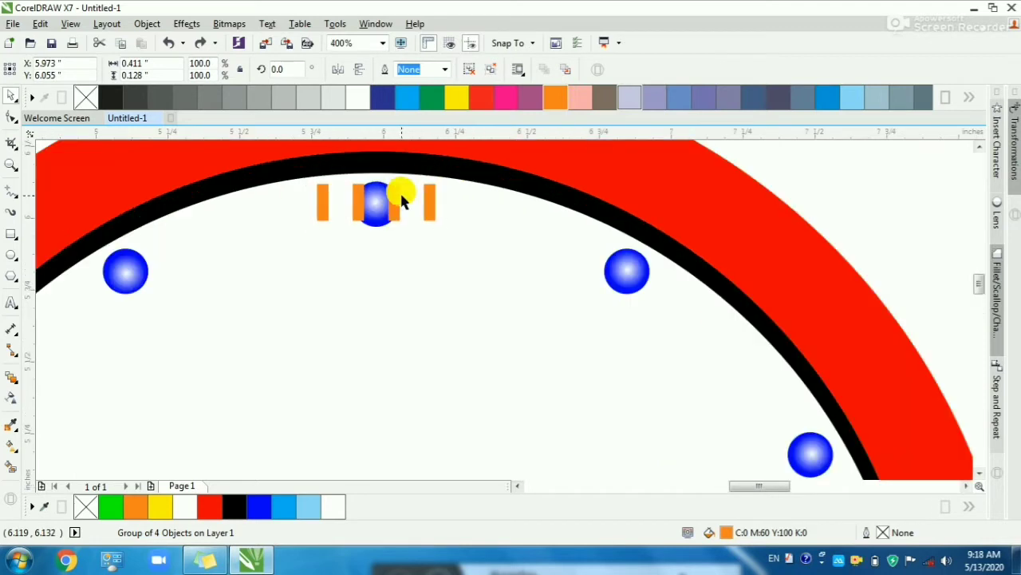
drag(441, 200, 440, 199)
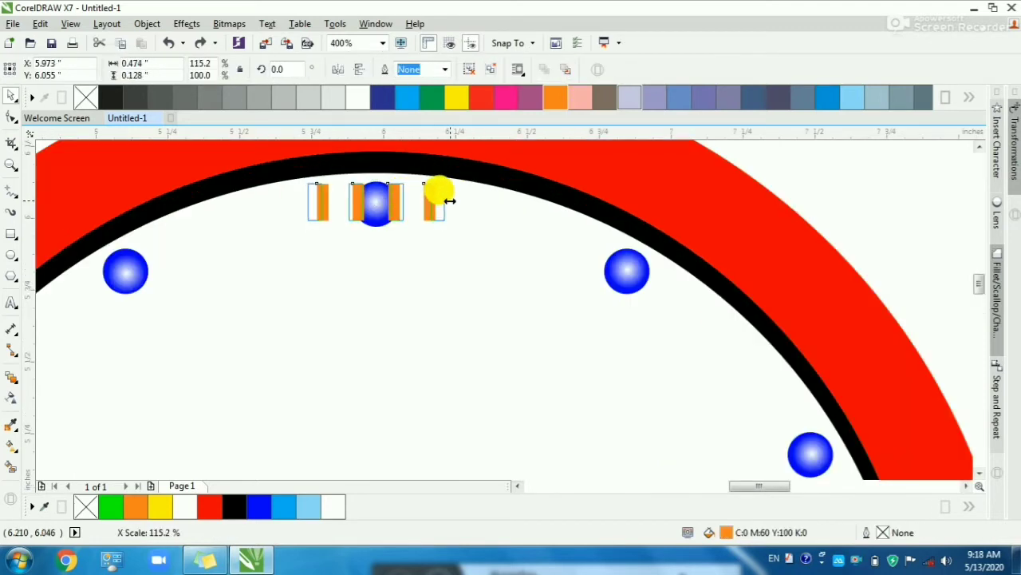
scroll(418, 197, down, 1)
scroll(418, 203, up, 1)
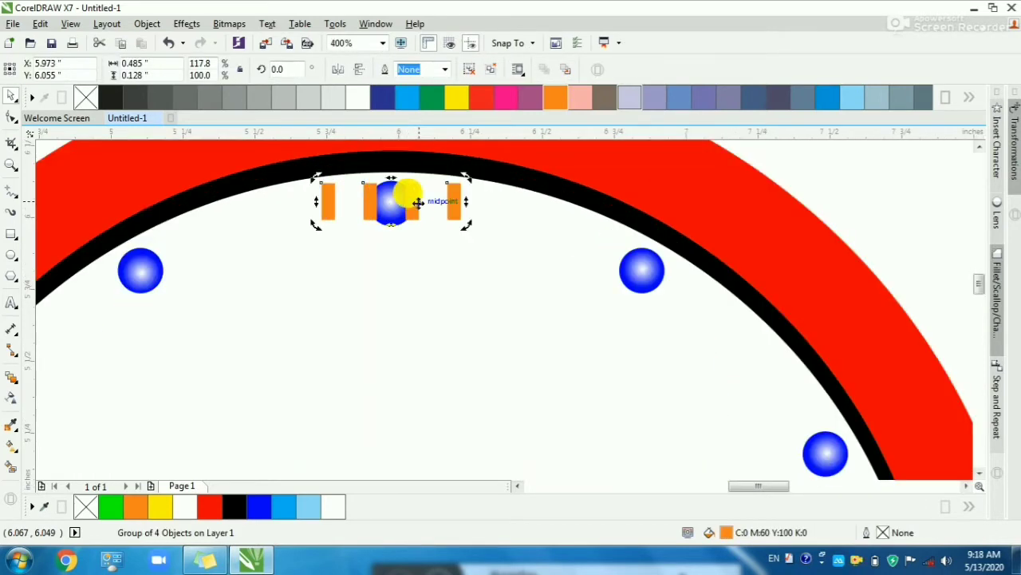
Step: Rotate the bar group 15 degrees clockwise about the ring's centre, then duplicate it every 30 degrees to fill all gaps between the balls
scroll(418, 202, down, 1)
drag(445, 190, 570, 288)
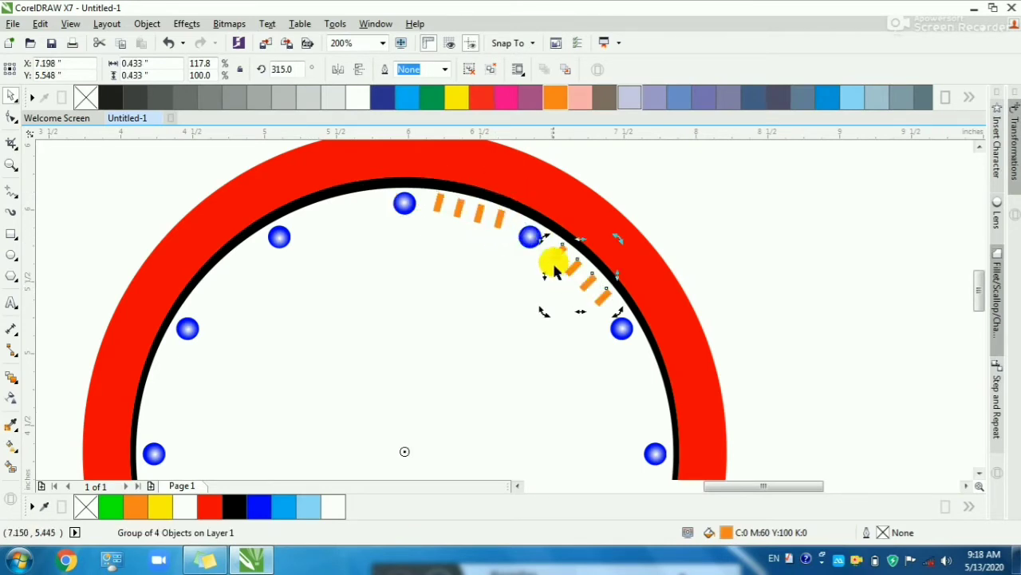
scroll(553, 261, down, 1)
key(ctrl+r)
key(ctrl+r)
key(ctrl+r)
key(ctrl+r)
key(ctrl+r)
key(ctrl+r)
key(ctrl+r)
key(ctrl+r)
key(ctrl+r)
key(ctrl+r)
key(ctrl+r)
key(ctrl+r)
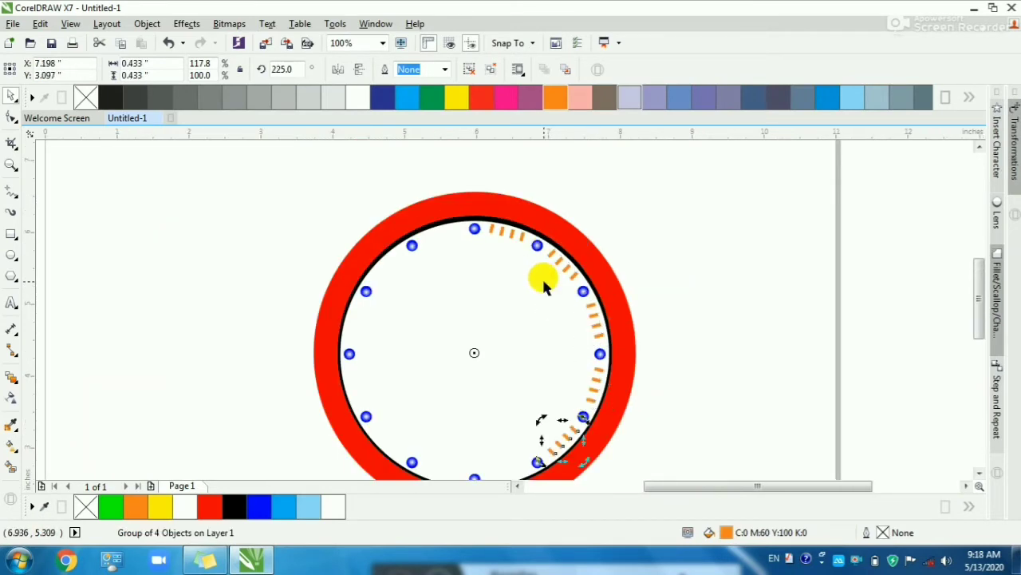
key(ctrl+r)
key(ctrl+r)
key(ctrl+r)
key(ctrl+r)
key(ctrl+r)
key(ctrl+r)
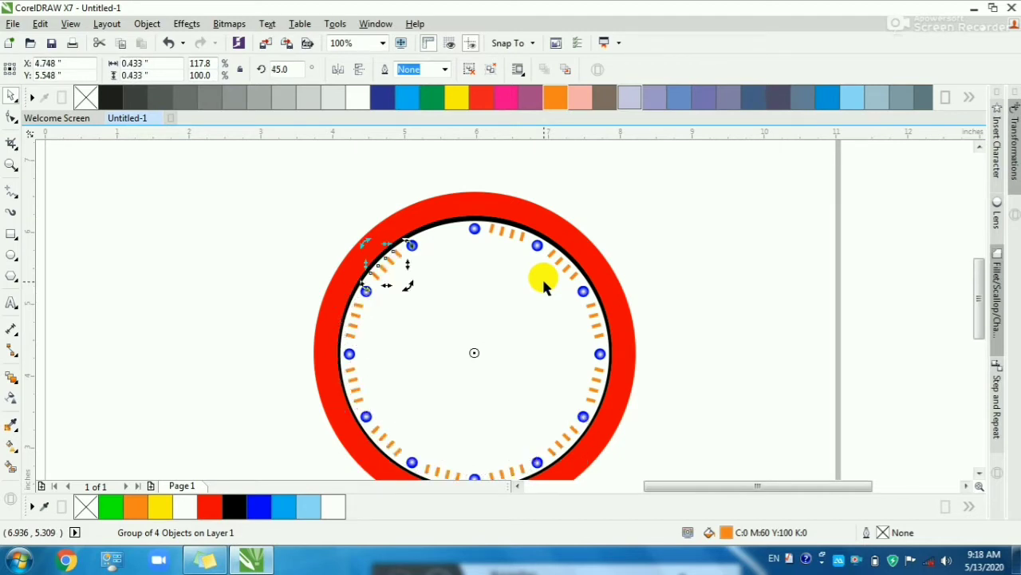
click(340, 217)
drag(323, 188, 578, 345)
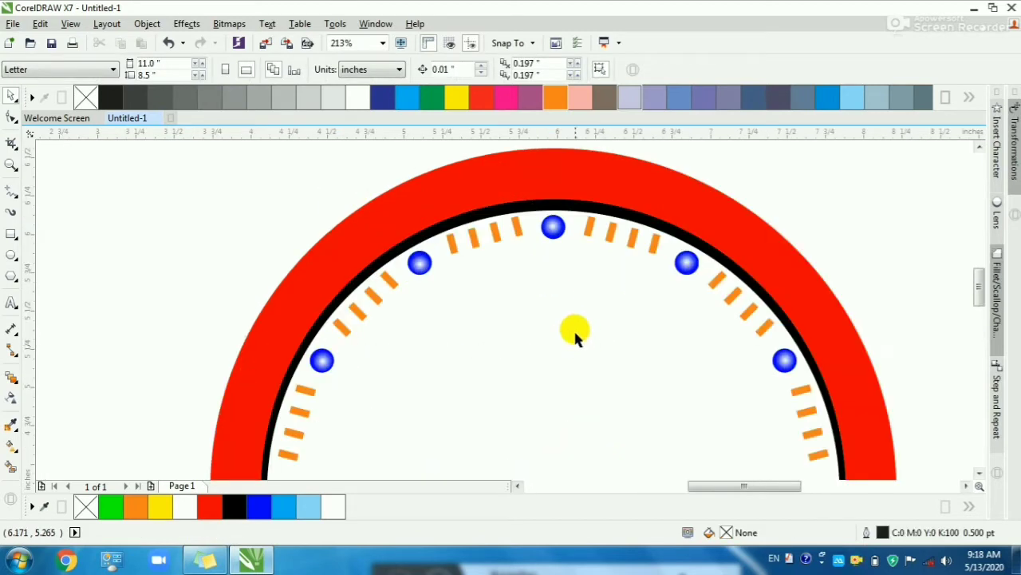
right_click(534, 275)
drag(292, 187, 706, 343)
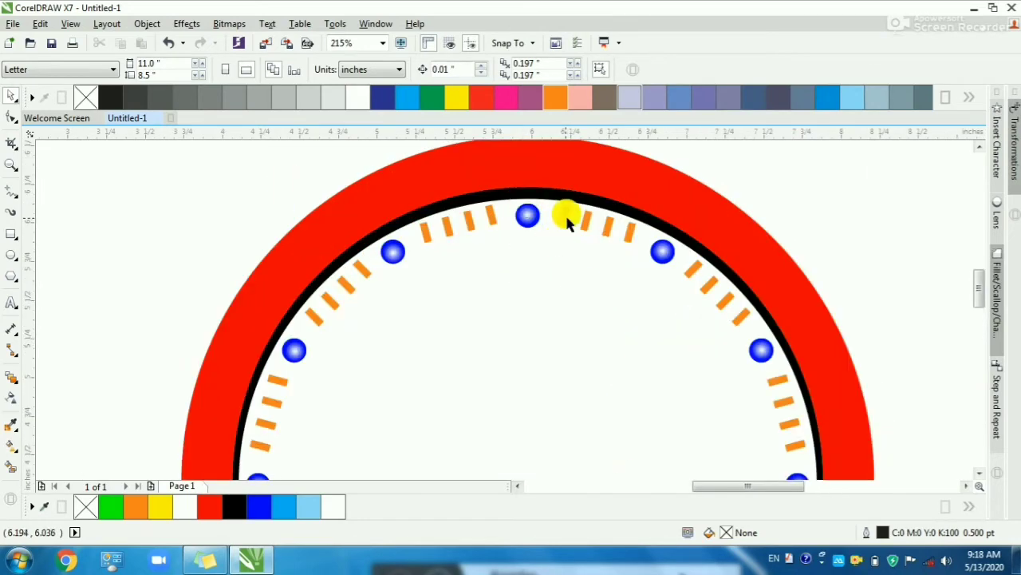
Step: Add the number 12 as artistic text just below the top ball of the dial
scroll(602, 218, up, 3)
scroll(598, 212, down, 4)
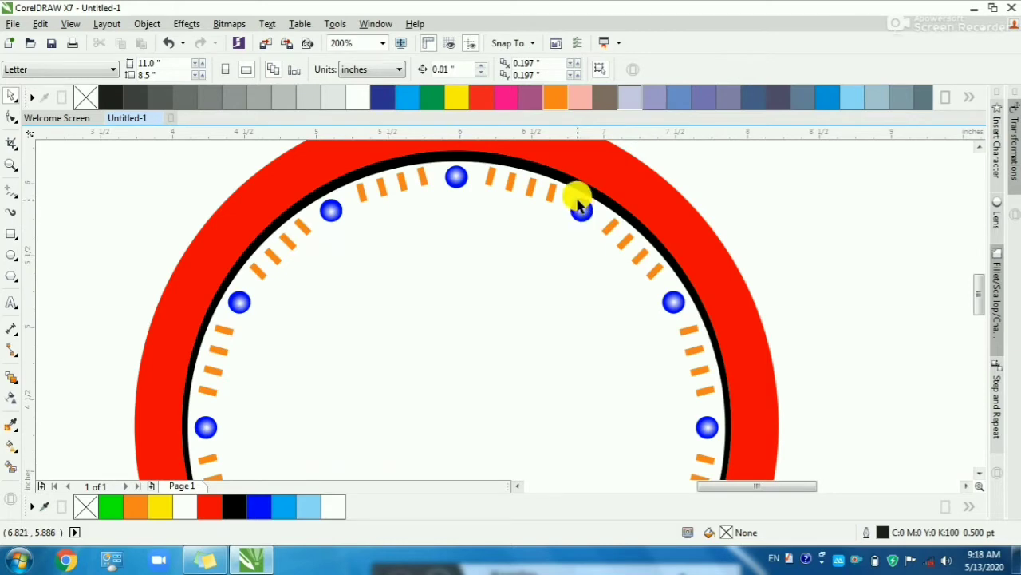
scroll(559, 203, down, 2)
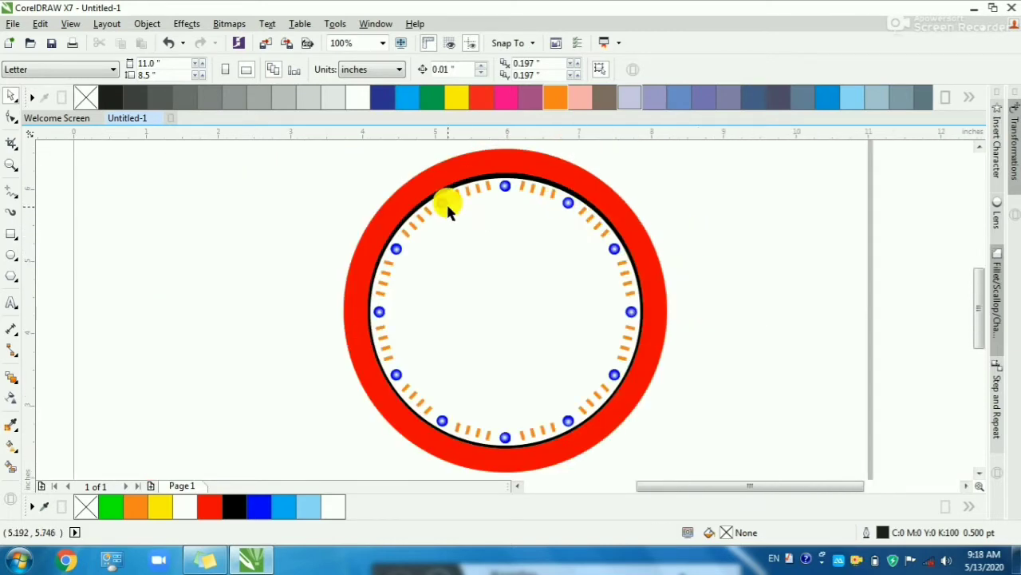
drag(308, 159, 623, 262)
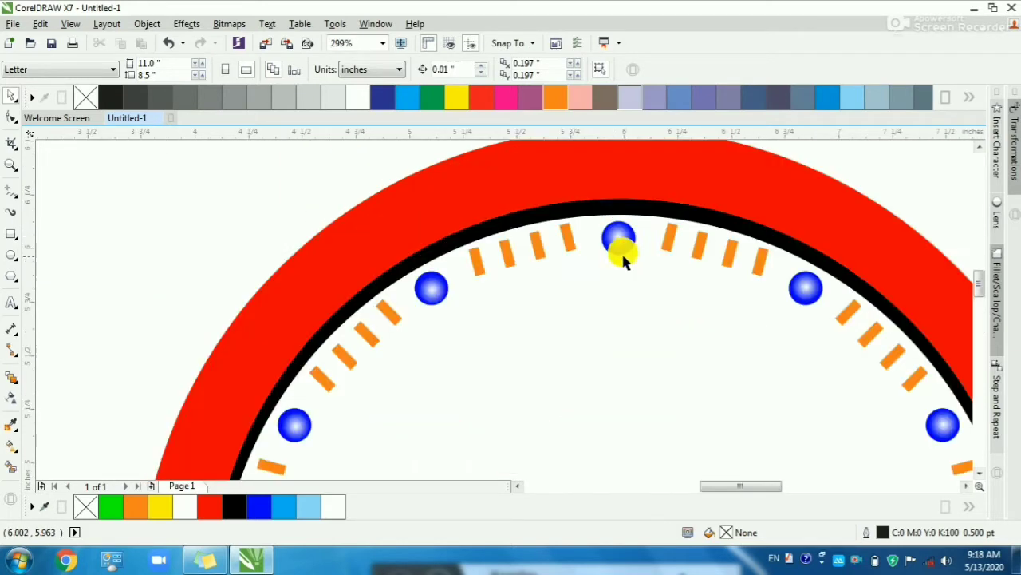
key(F8)
click(604, 304)
text(1)
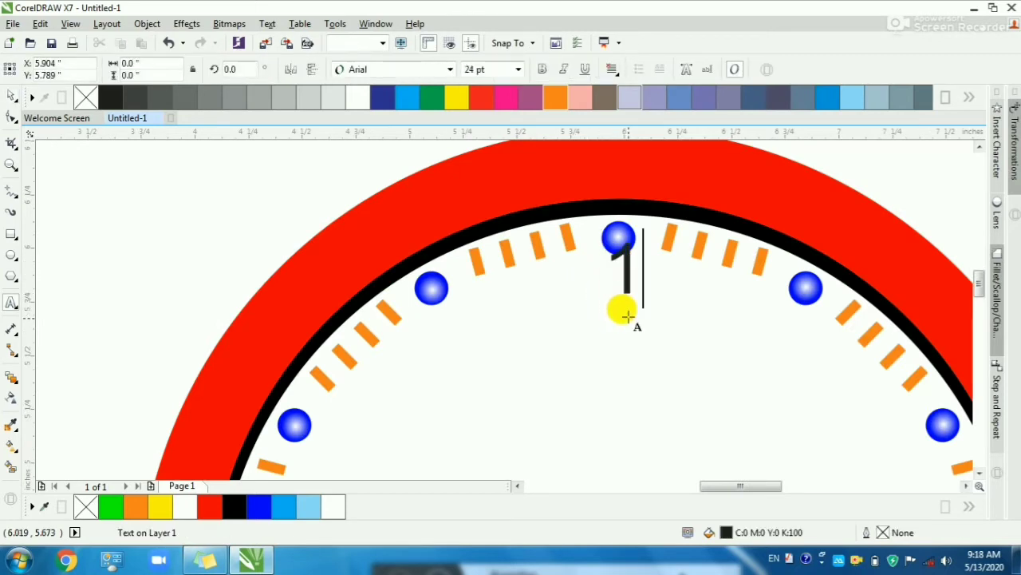
text(2)
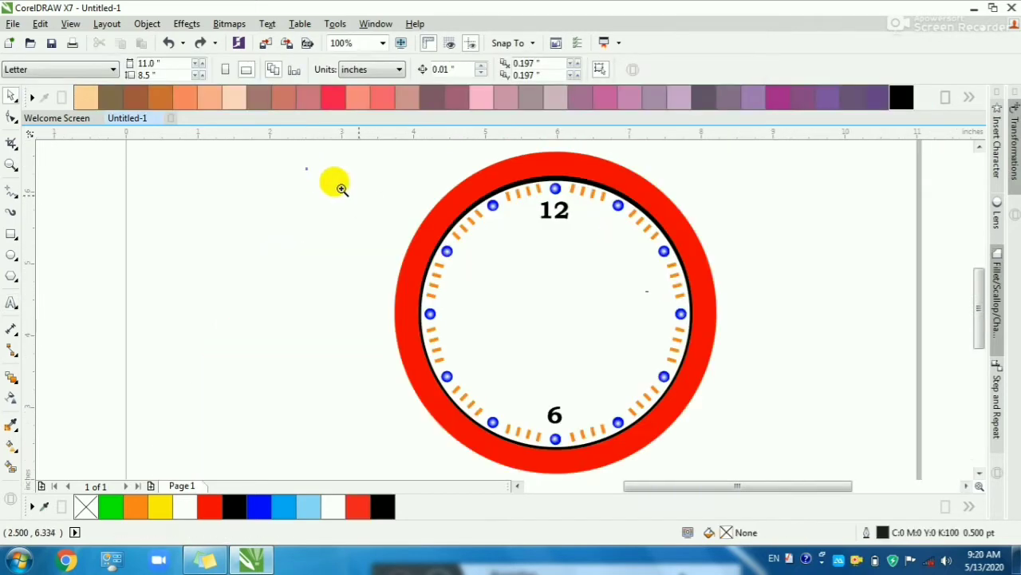
Step: Copy the 6 beside the nine o'clock ball, change the copy to 9 and align it level with the ball
scroll(702, 359, up, 1)
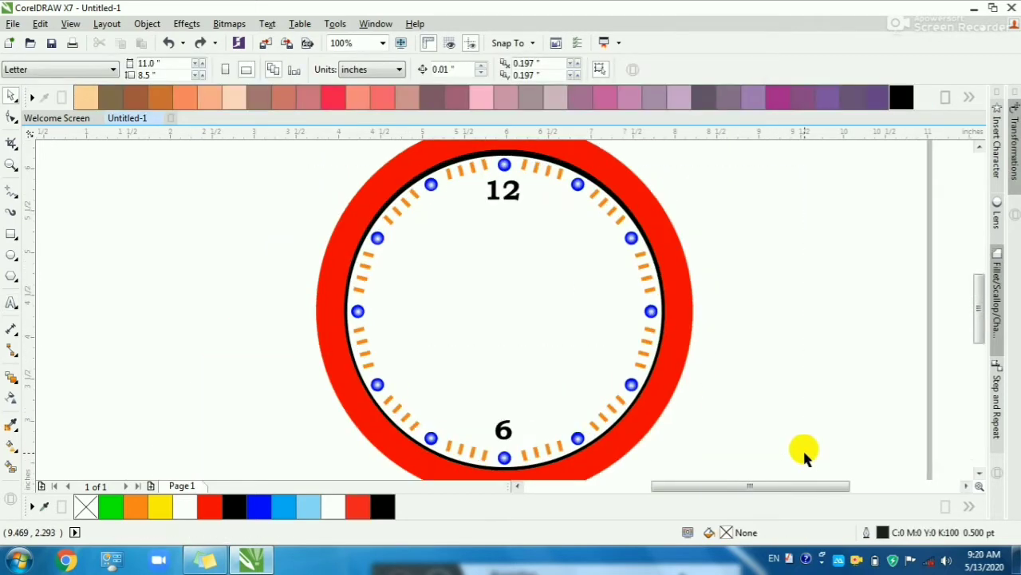
click(503, 431)
drag(504, 432, 392, 319)
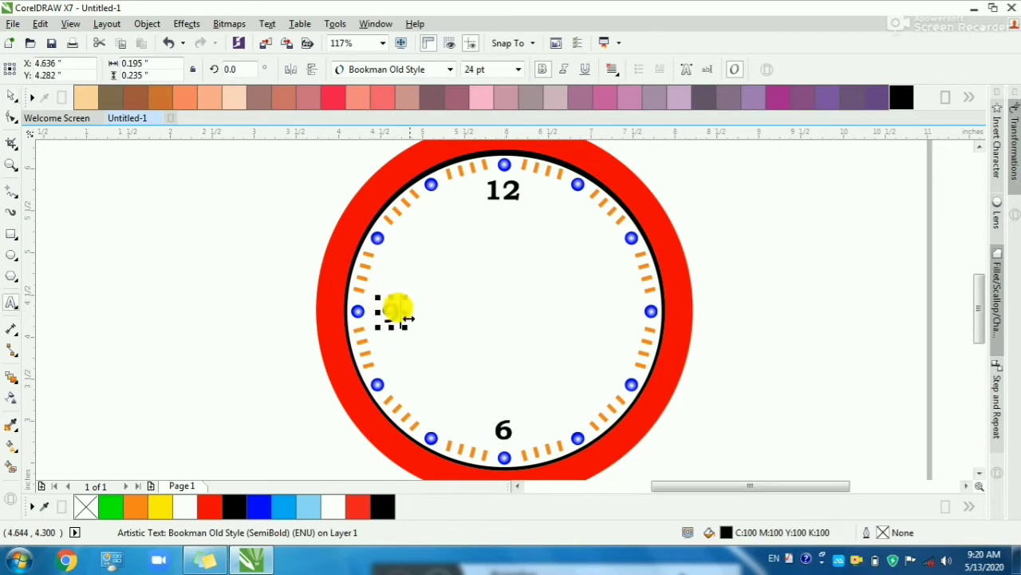
key(ctrl+space)
shift+click(359, 314)
click(405, 308)
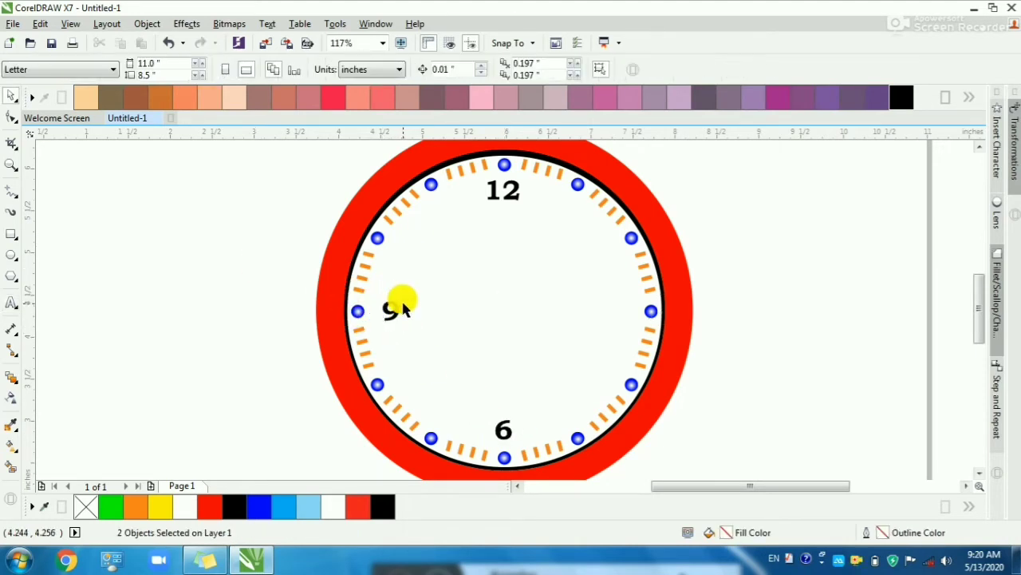
Step: Copy the 9 horizontally beside the three o'clock ball, change the copy to 3 and align it level with the ball
scroll(391, 312, up, 1)
drag(392, 321, 896, 319)
double_click(780, 319)
text(3)
key(ctrl+space)
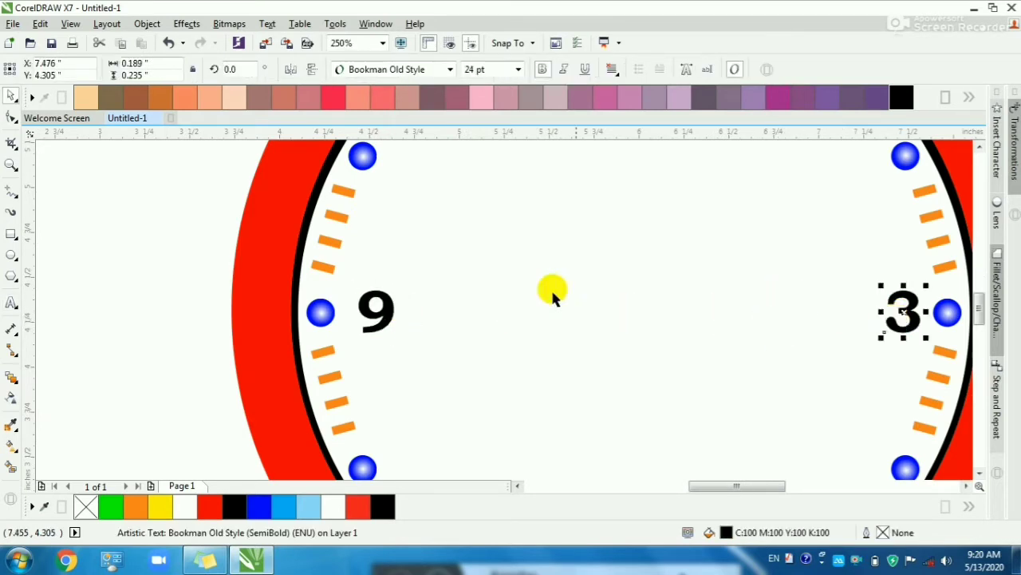
click(948, 318)
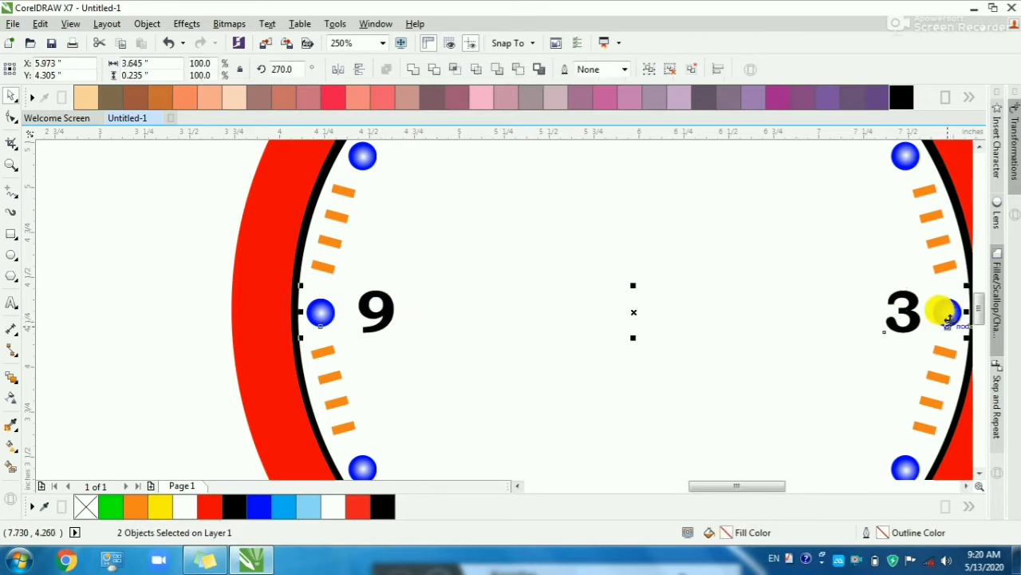
click(467, 335)
Step: Copy the 3 beside the two o'clock ball and change the copy to 2
scroll(468, 335, down, 2)
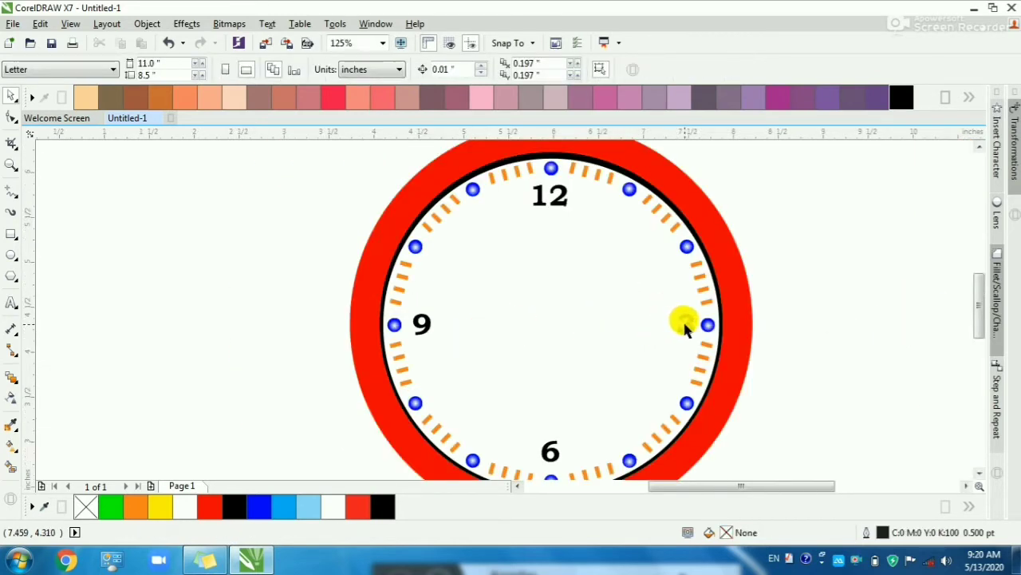
drag(325, 198, 758, 367)
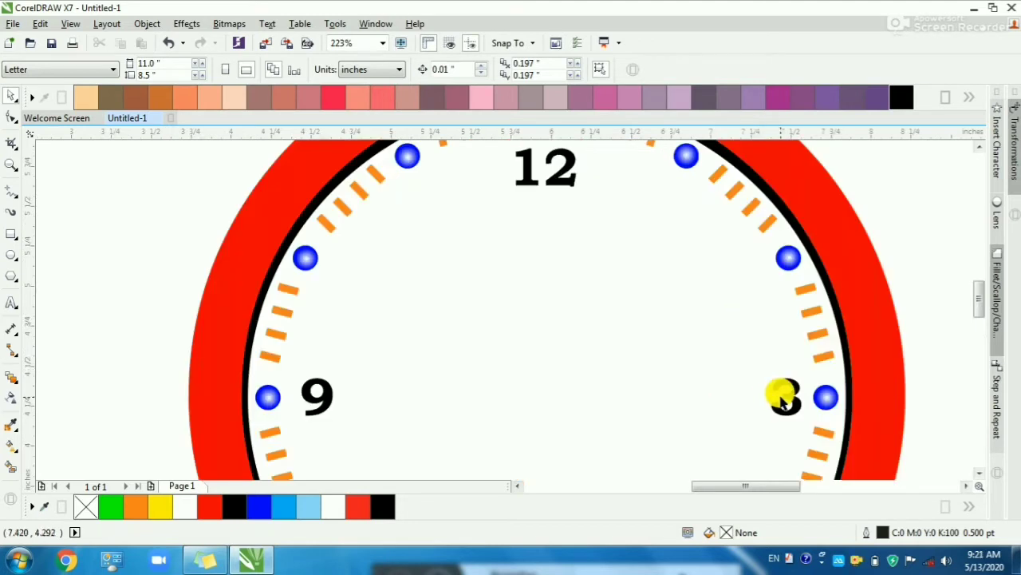
drag(790, 402, 758, 284)
double_click(758, 281)
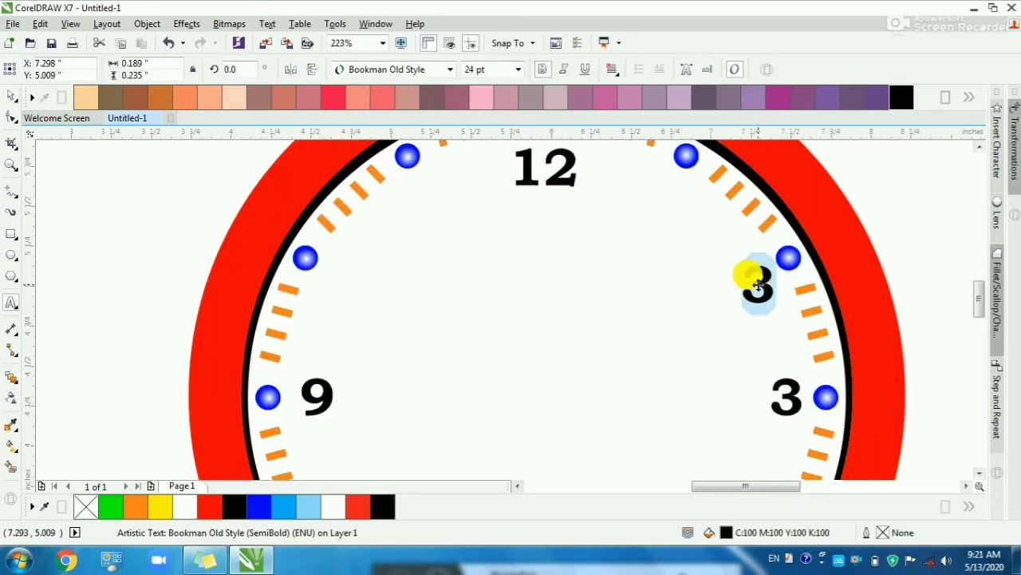
text(2)
key(ctrl+space)
scroll(747, 279, up, 2)
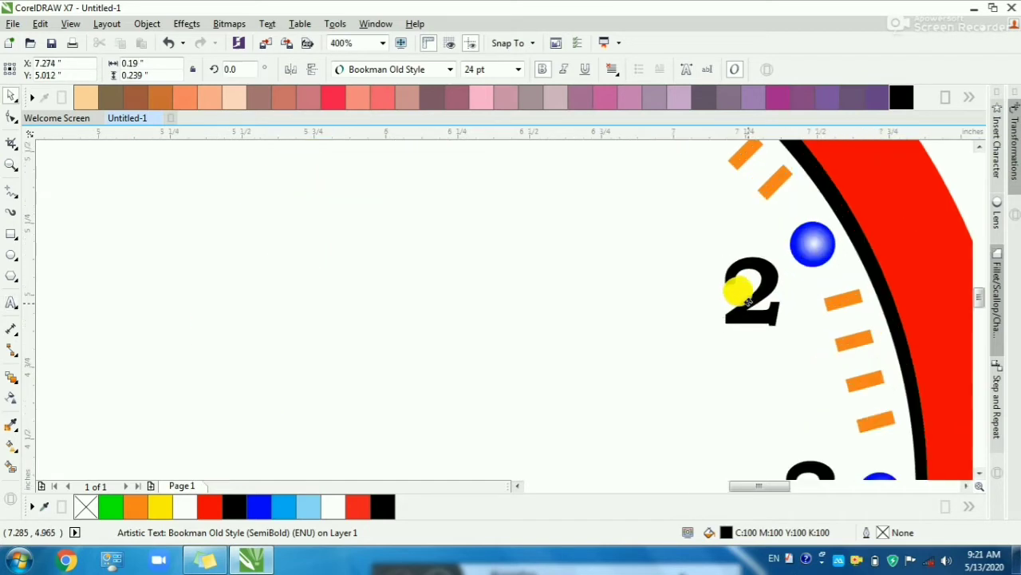
Step: Copy the 2 beside the one o'clock ball and change the copy to 1
scroll(742, 294, down, 2)
drag(735, 285, 669, 226)
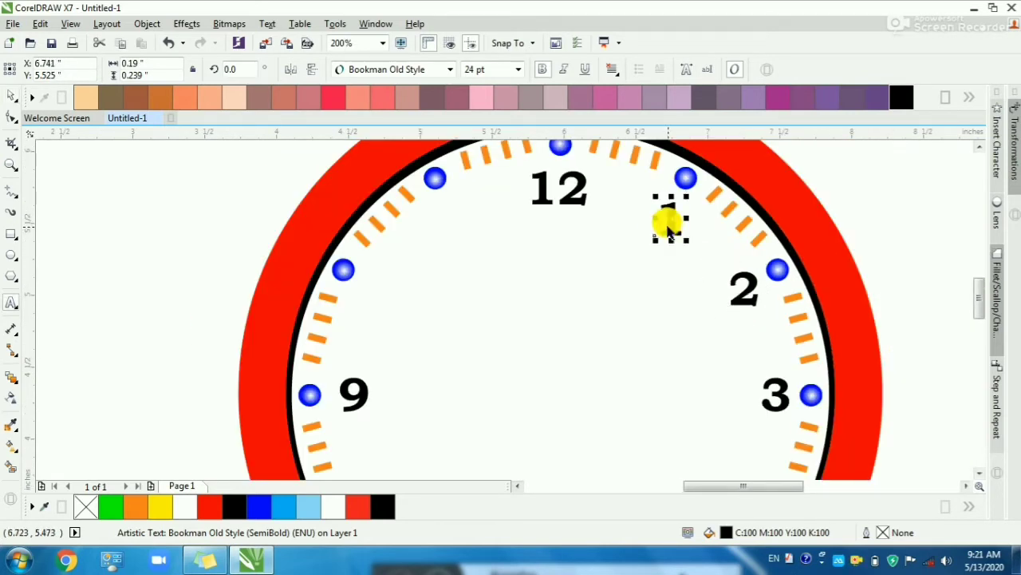
key(Escape)
scroll(642, 228, down, 2)
scroll(810, 431, up, 1)
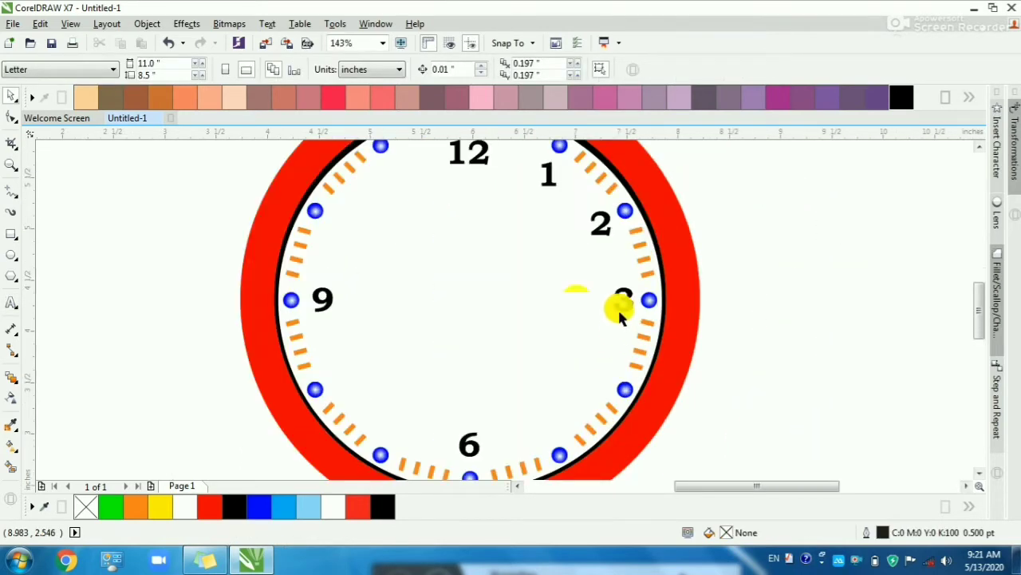
Step: Copy the 3 beside the four o'clock ball and change the copy to 4
scroll(689, 434, up, 2)
click(623, 179)
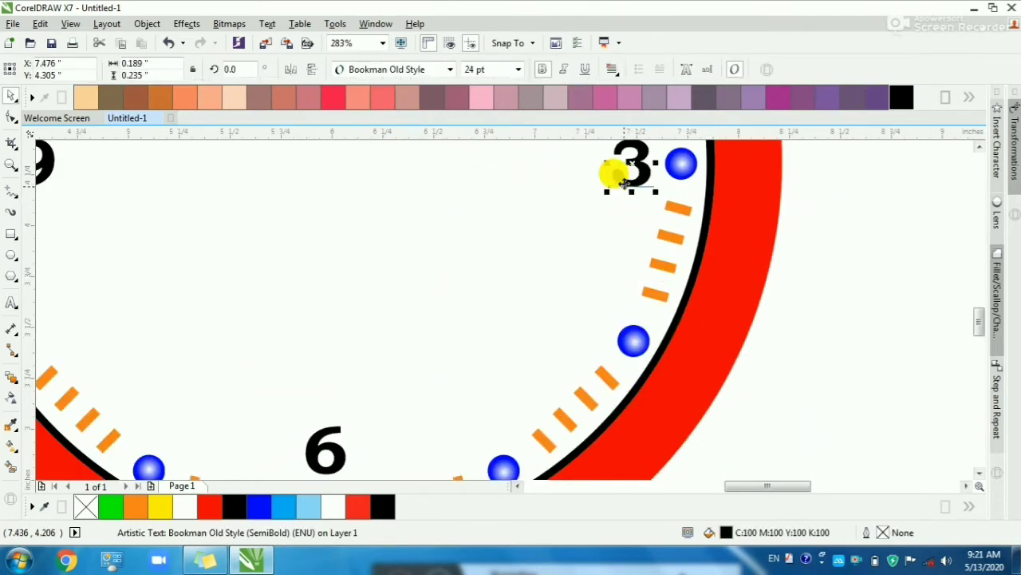
drag(625, 182, 568, 320)
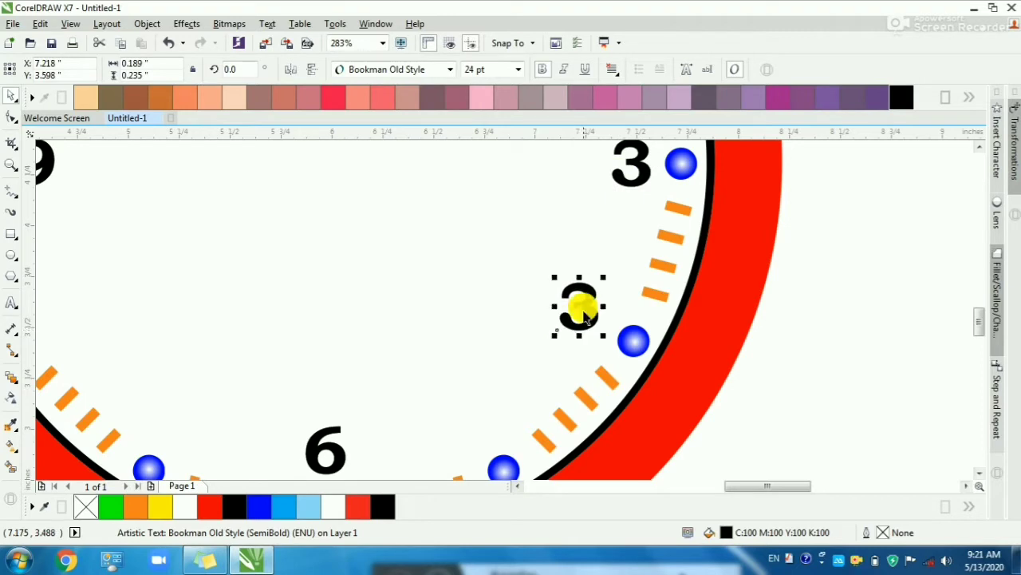
key(BackSpace)
text(4)
key(Escape)
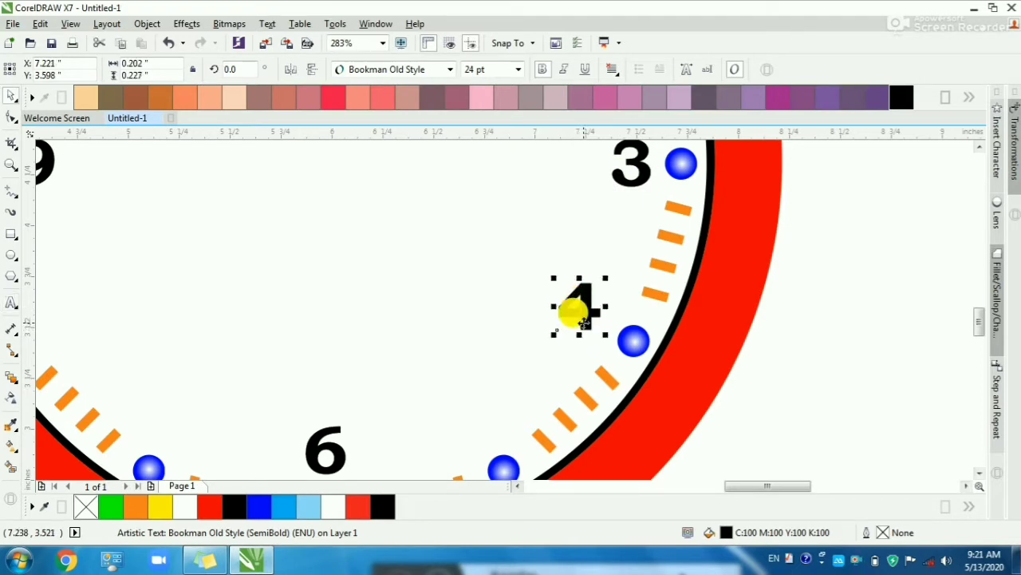
Step: Copy the 4 beside the five o'clock ball and change the copy to 5
drag(584, 322, 474, 417)
double_click(475, 408)
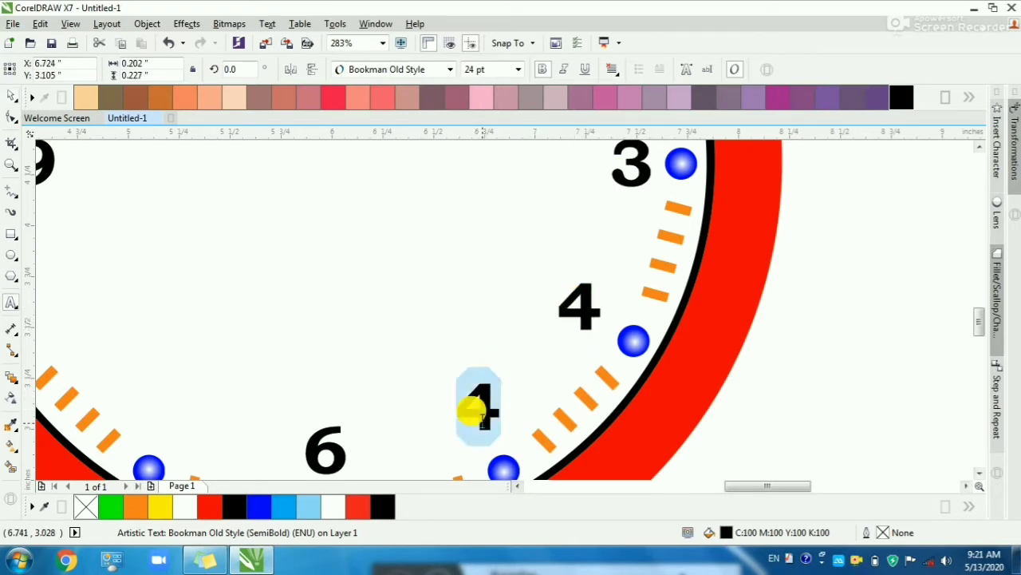
text(5)
key(Escape)
Step: Copy the 6 beside the seven o'clock ball and change the copy to 7
key(F4)
drag(338, 293, 581, 446)
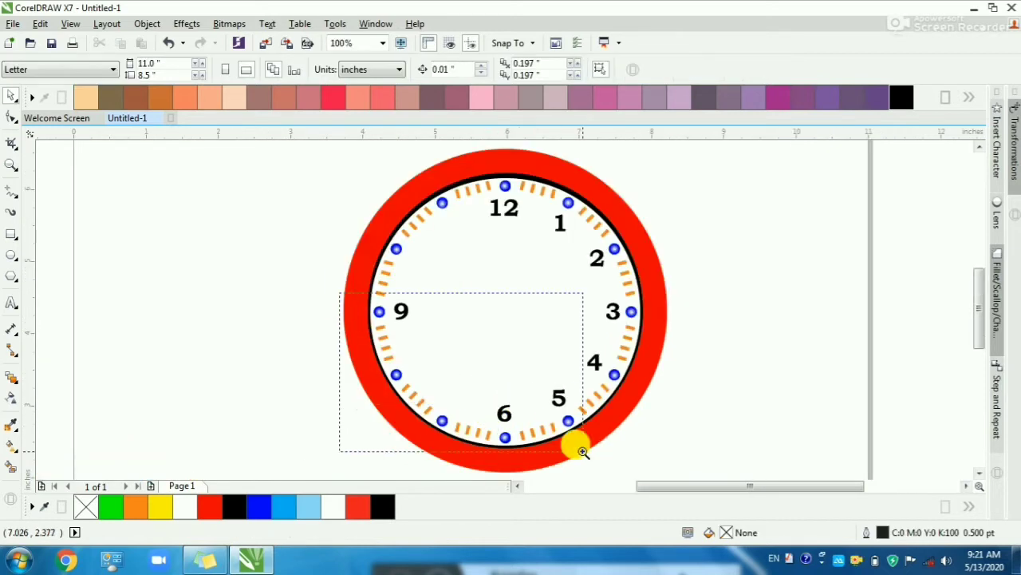
drag(221, 187, 720, 452)
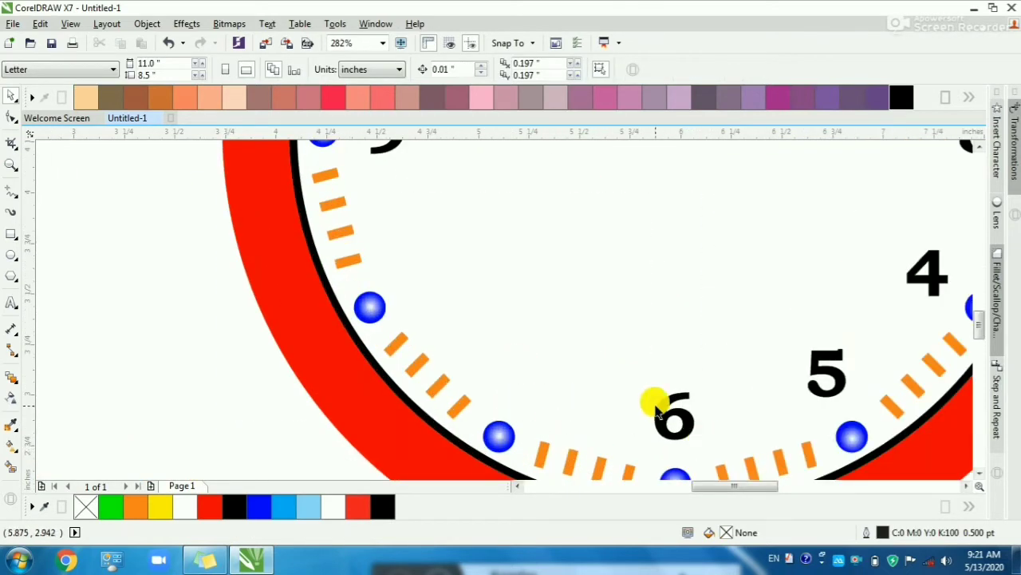
drag(654, 399, 523, 369)
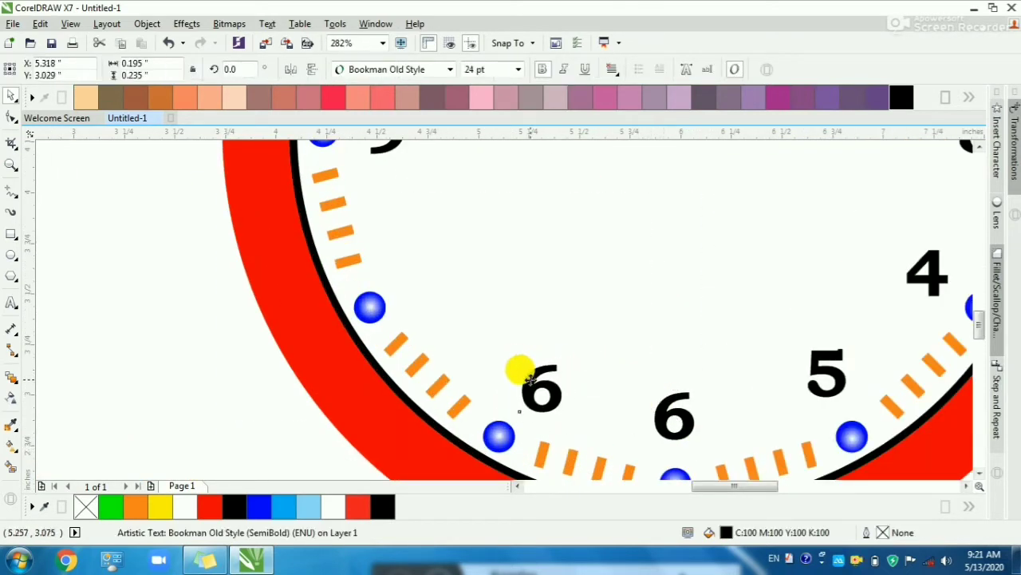
double_click(533, 381)
text(7)
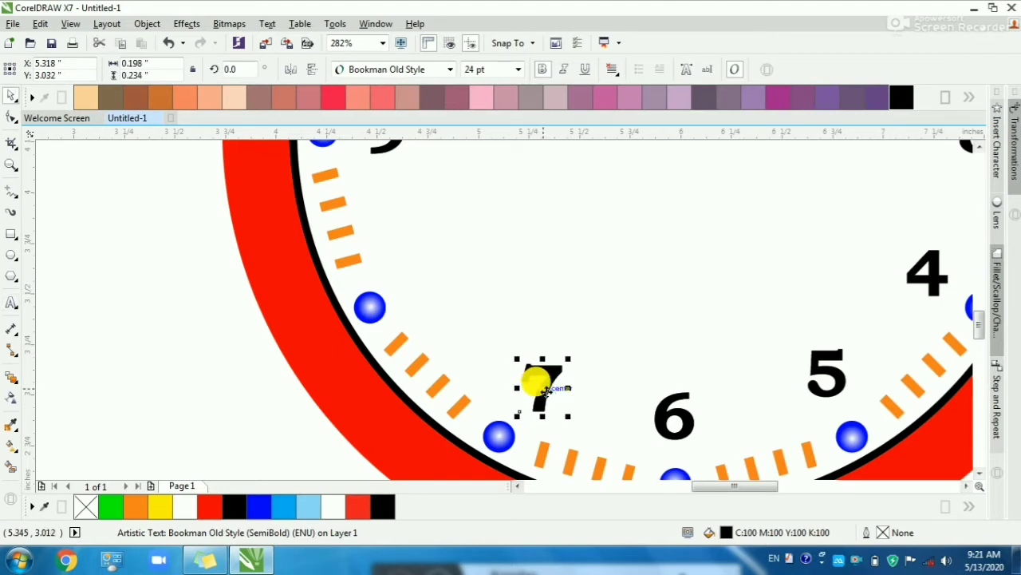
Step: Copy the 7 beside the eight o'clock ball and change the copy to 8
drag(543, 388, 431, 284)
double_click(429, 278)
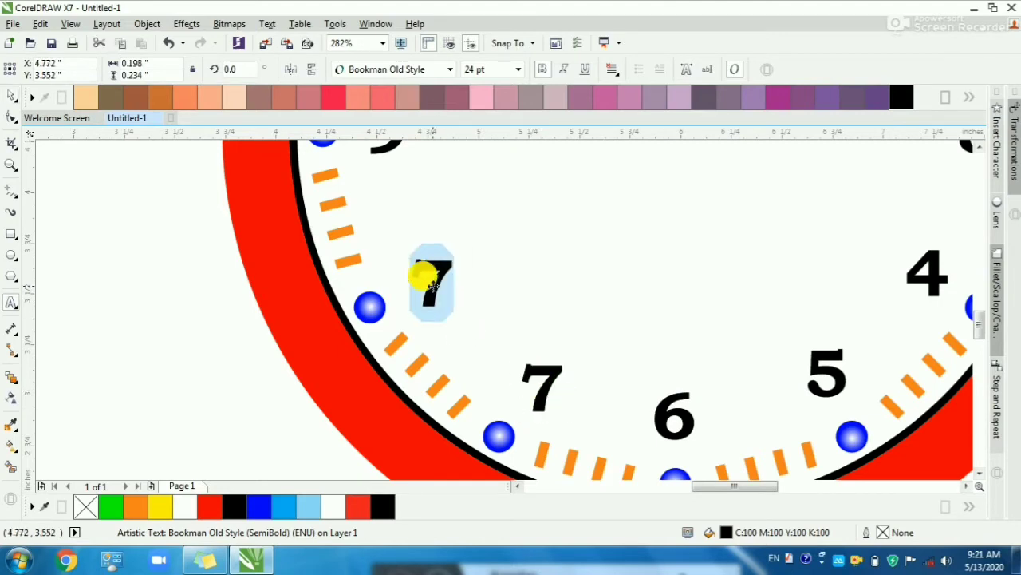
text(8)
key(Escape)
Step: Copy the 9 beside the ten o'clock ball and change the copy to 10
key(F4)
drag(338, 182, 529, 308)
click(408, 449)
drag(408, 448, 451, 322)
double_click(450, 319)
text(10)
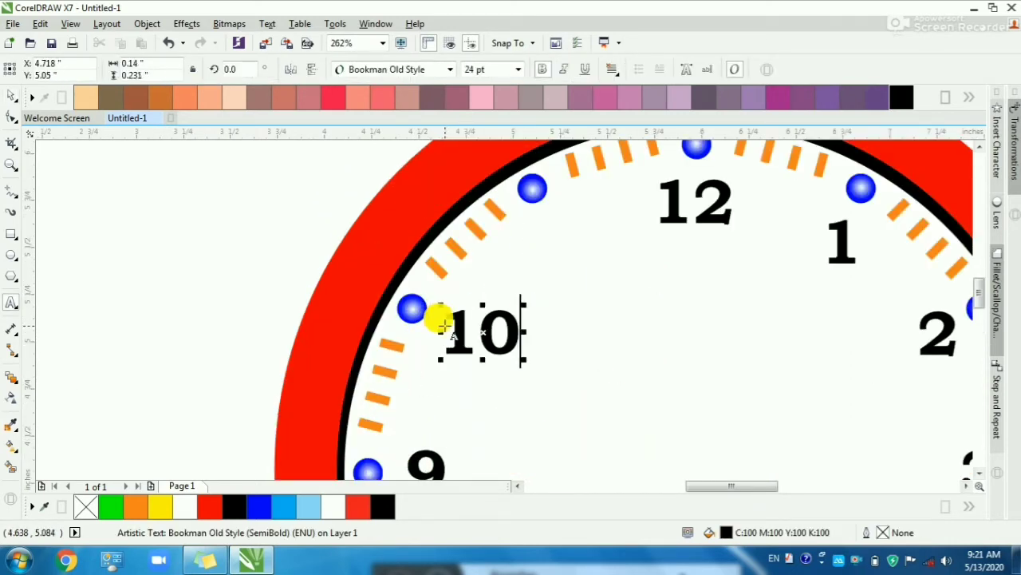
Step: Copy the 10 beside the eleven o'clock ball and change the copy to 11
drag(449, 331, 546, 237)
double_click(540, 231)
text(11)
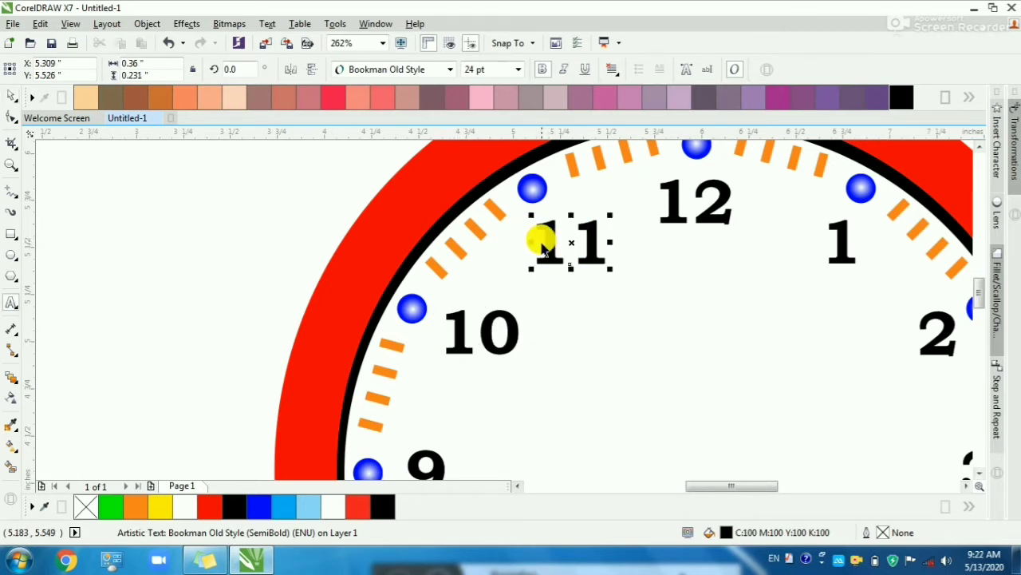
key(Escape)
scroll(538, 255, down, 2)
scroll(403, 232, down, 2)
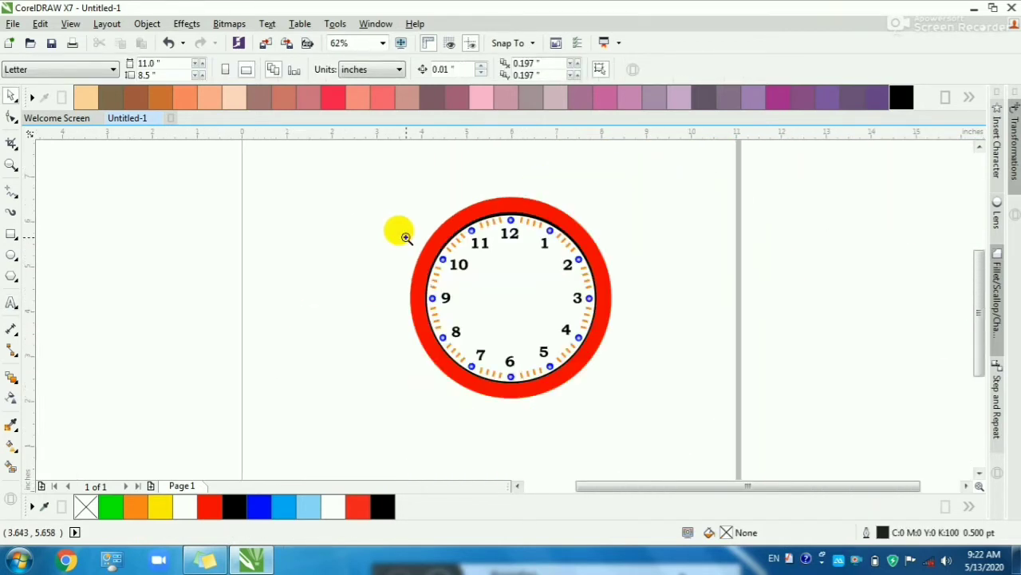
Step: Select the red outer ring, try shifting it to the left, and undo the move
key(z)
drag(368, 193, 677, 394)
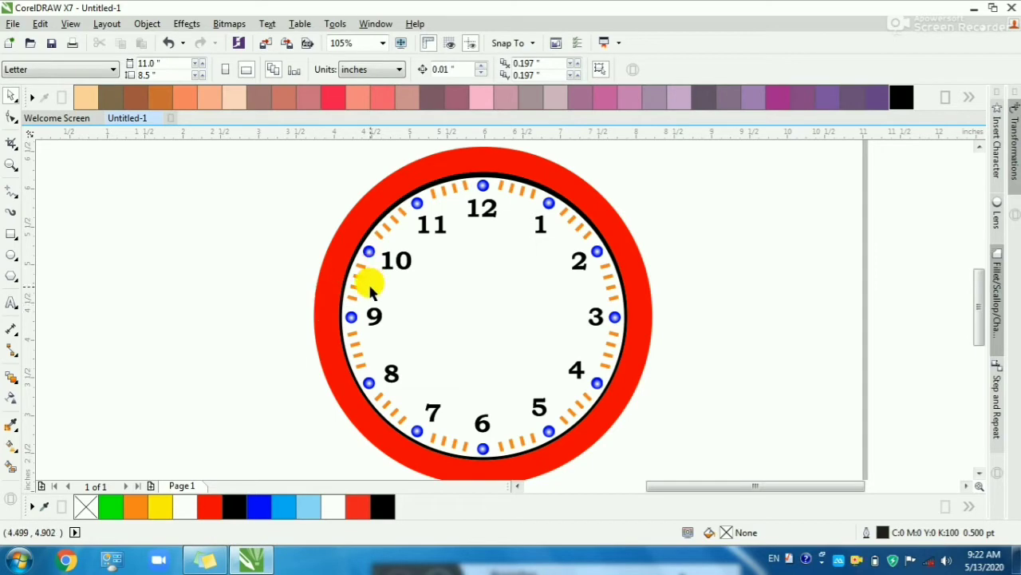
click(406, 171)
scroll(413, 151, up, 2)
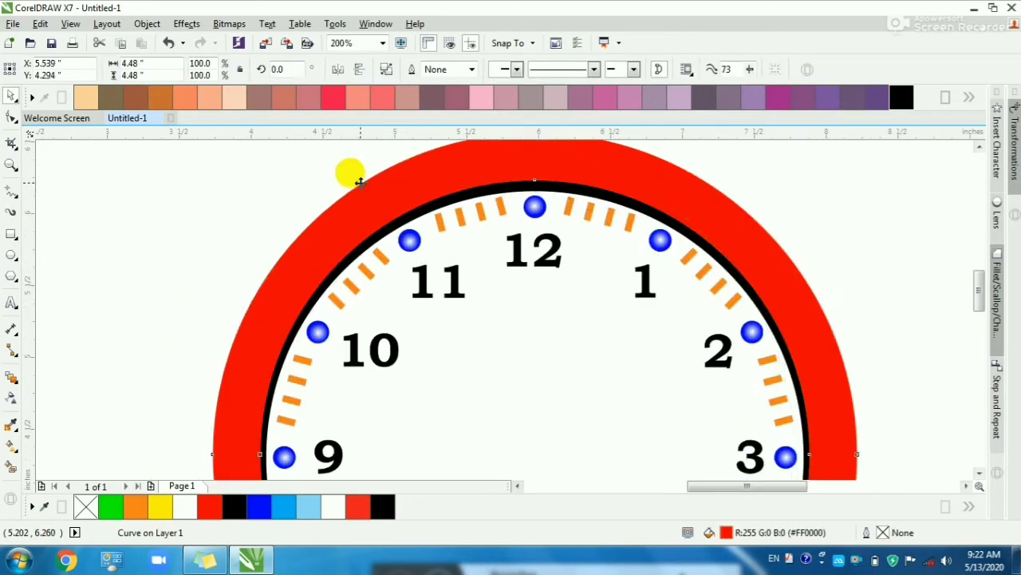
drag(360, 182, 292, 186)
key(ctrl+z)
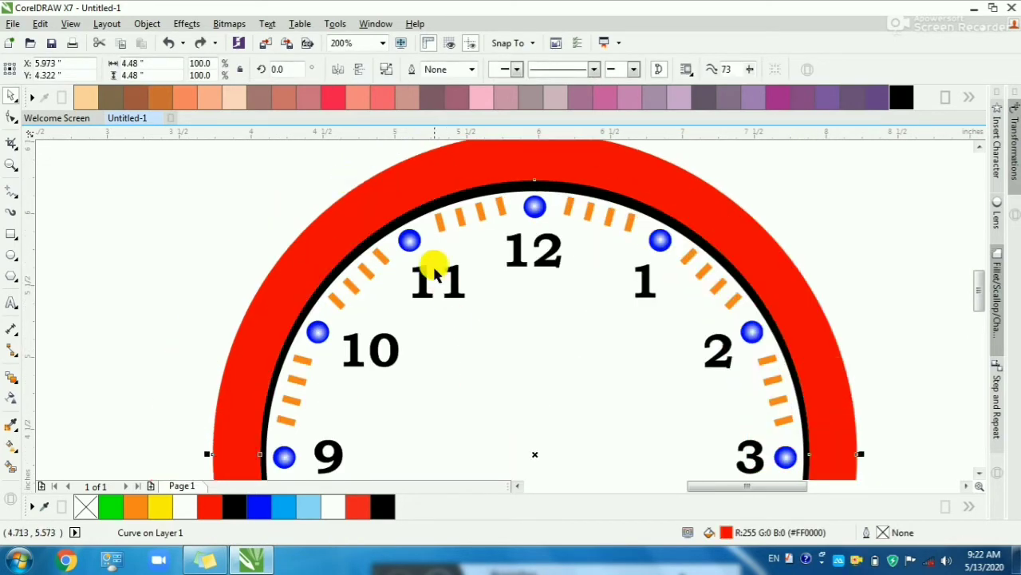
Step: Apply a vertical linear fountain fill to the outer ring, running from red at its top edge to white at its bottom edge
scroll(378, 178, down, 2)
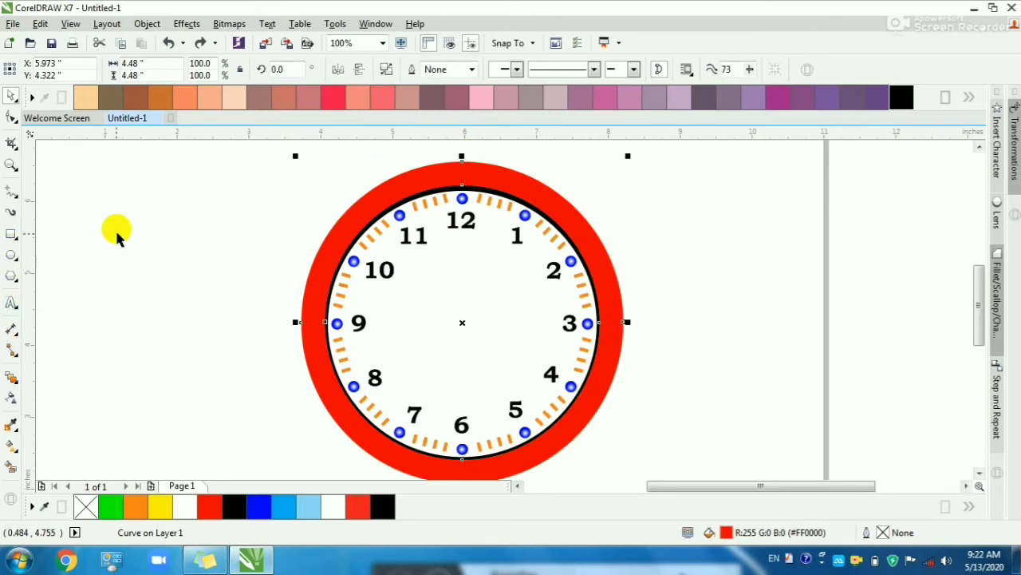
key(g)
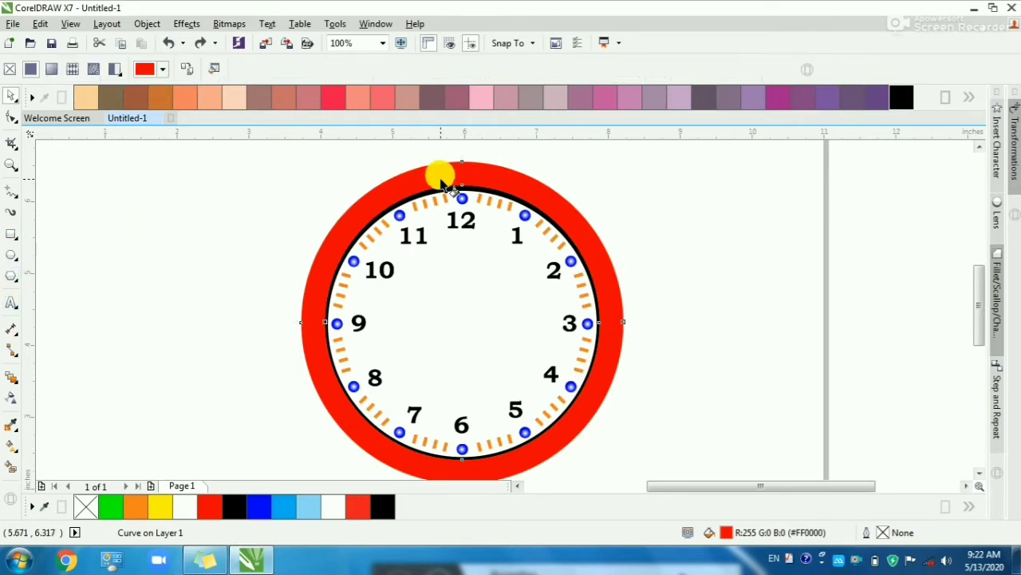
drag(456, 164, 456, 484)
scroll(445, 164, down, 1)
scroll(440, 289, up, 1)
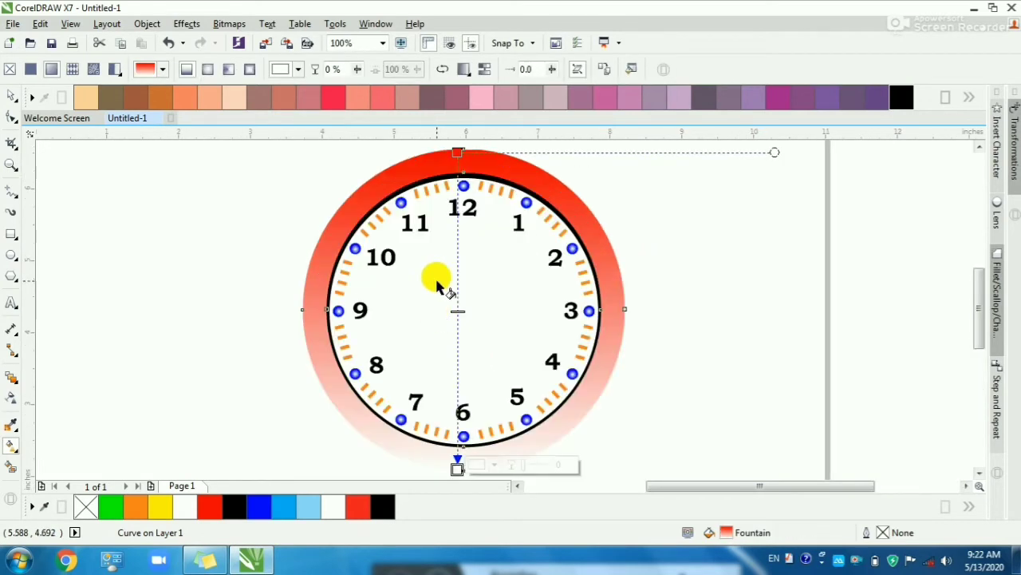
scroll(437, 286, down, 1)
scroll(436, 285, up, 1)
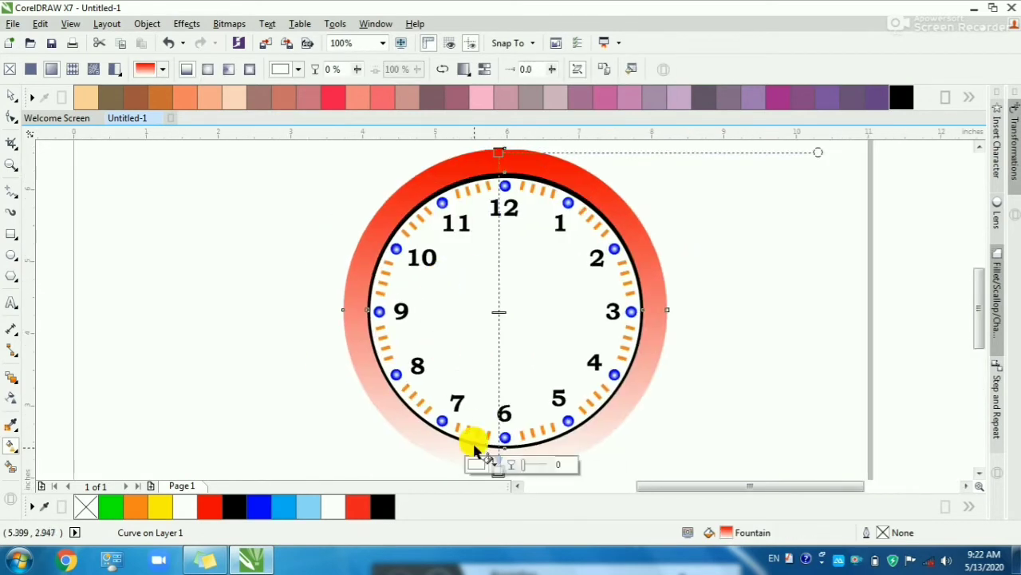
Step: Recolour the outer ring's vertical fountain fill so it runs from dark red at its top edge to bright red at its bottom edge
click(496, 151)
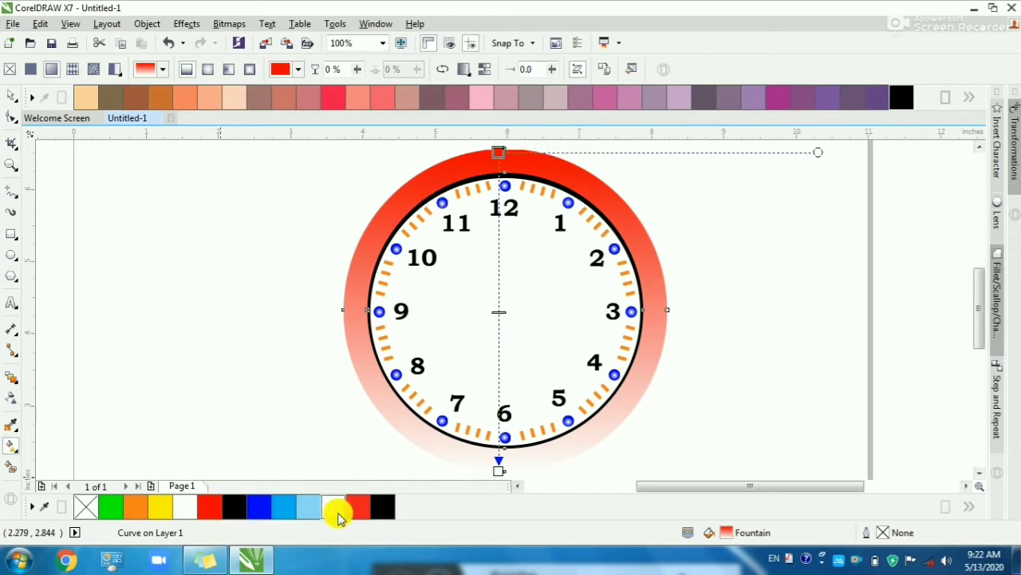
click(210, 518)
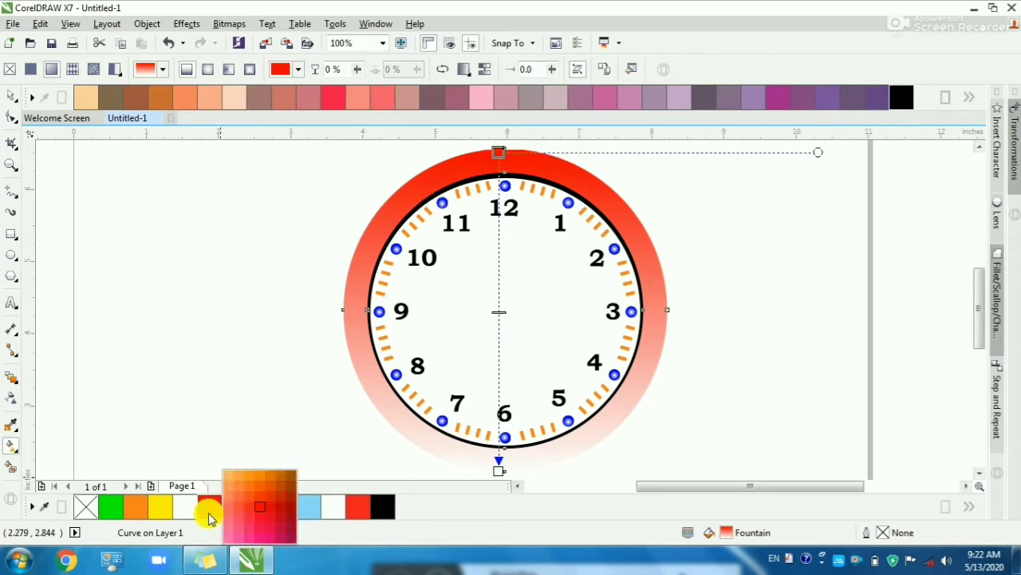
click(277, 515)
click(496, 468)
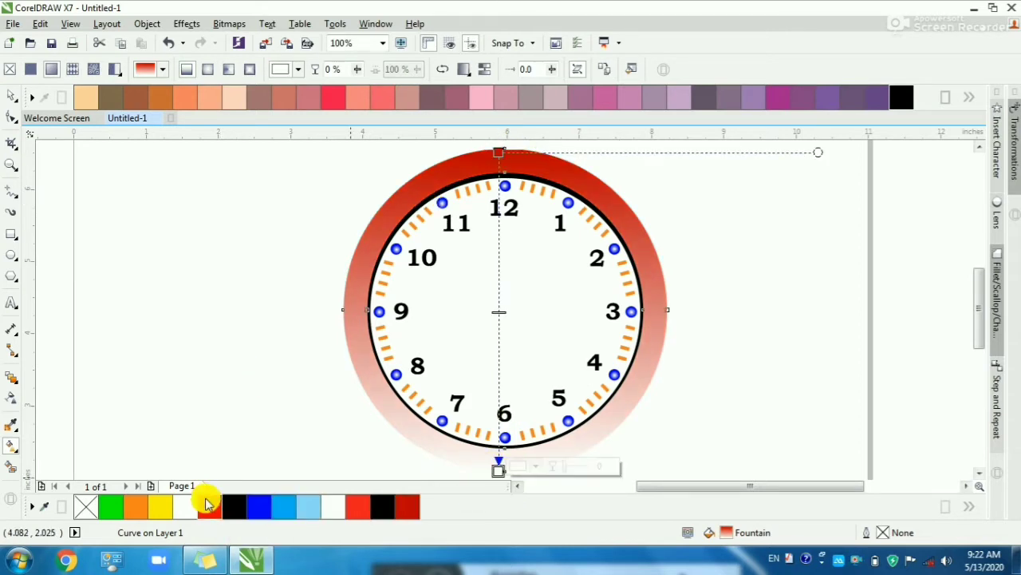
click(212, 507)
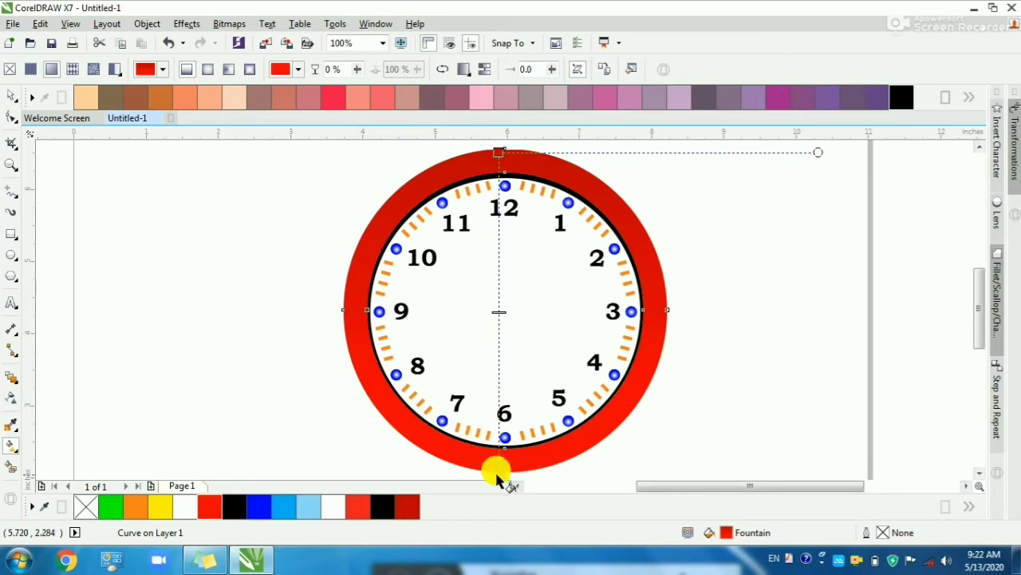
drag(496, 152, 496, 185)
key(space)
click(725, 269)
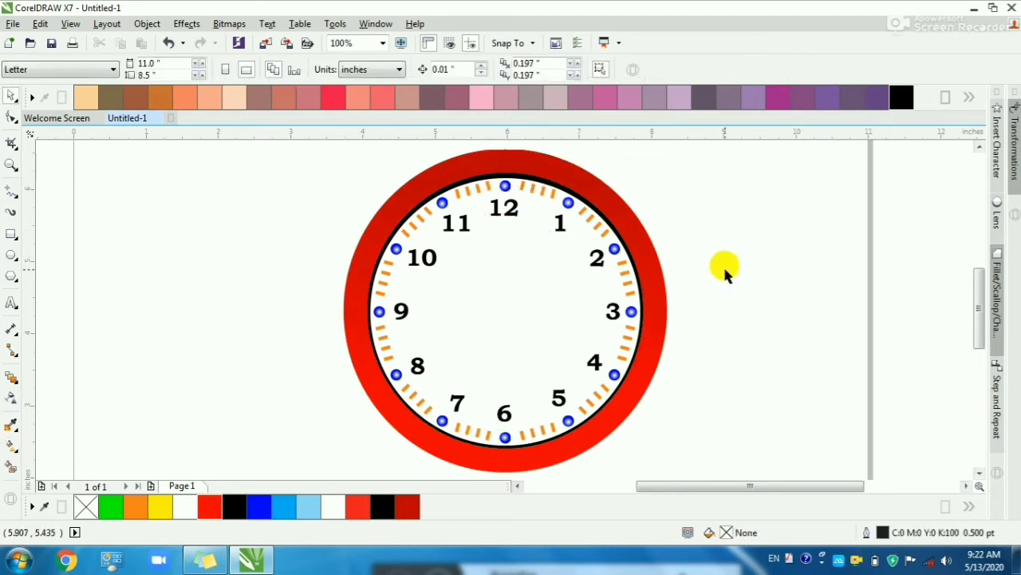
Step: Give the circle running along the middle of the red ring an 8 pt white outline
scroll(480, 167, up, 3)
click(559, 203)
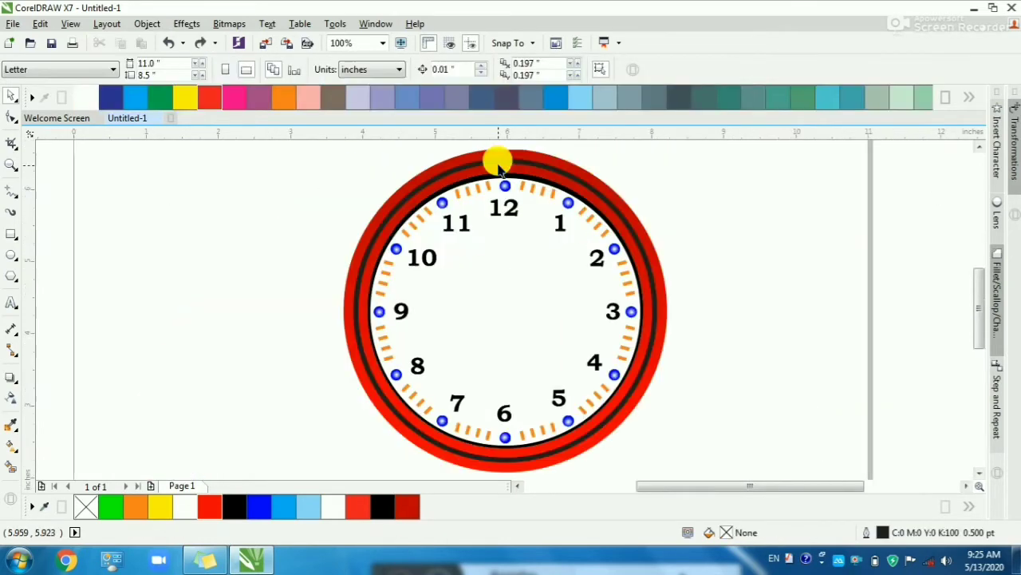
click(498, 163)
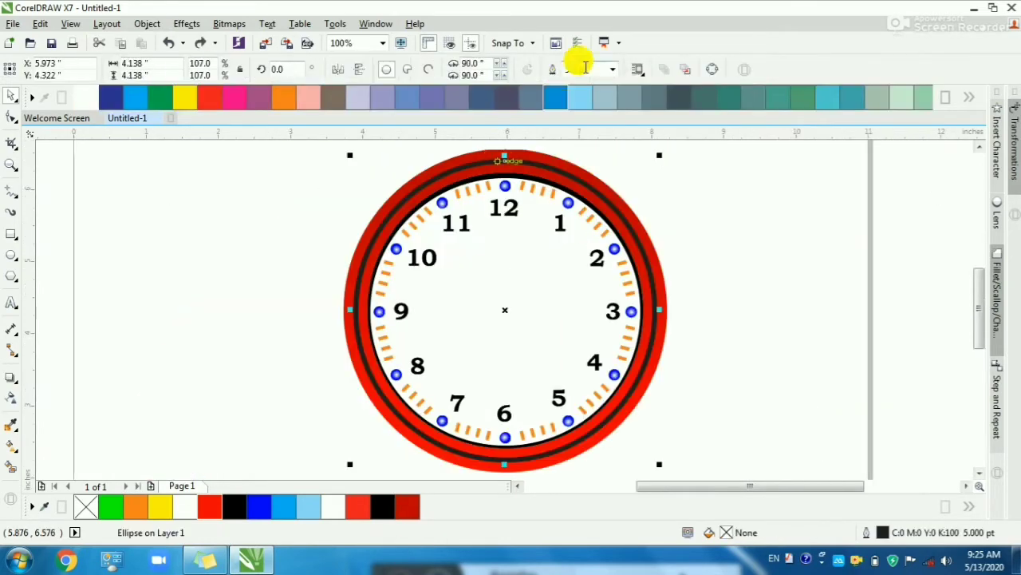
text(8)
key(Return)
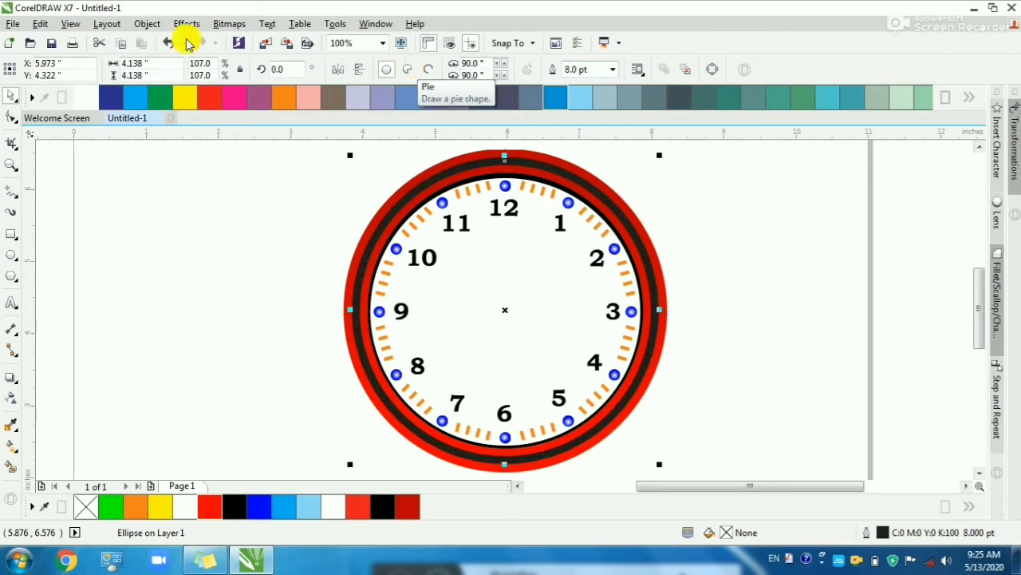
click(88, 96)
click(436, 175)
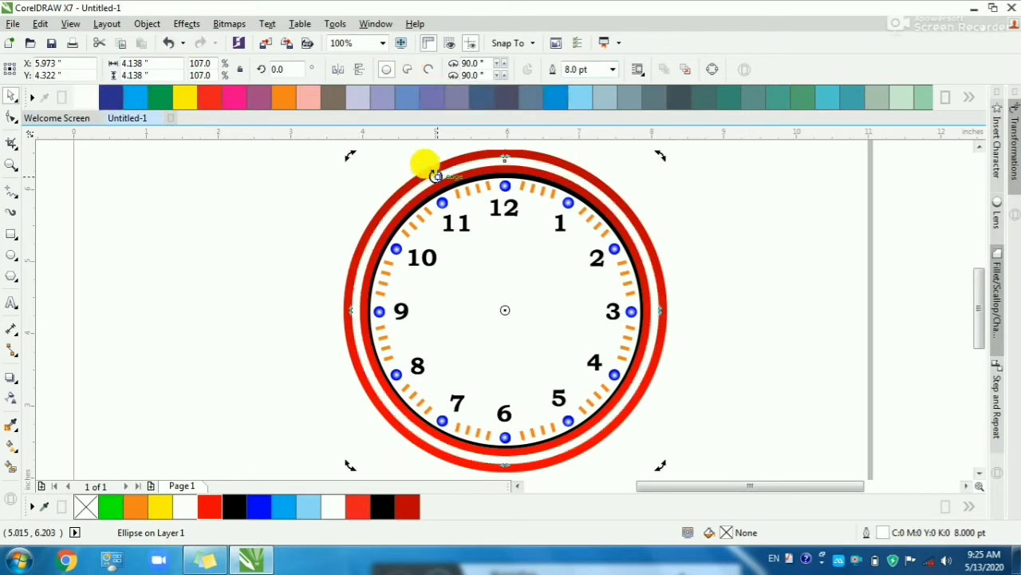
Step: Convert the white circle's outline to an object and convert it to a 300 dpi CMYK bitmap
key(ctrl+shift+q)
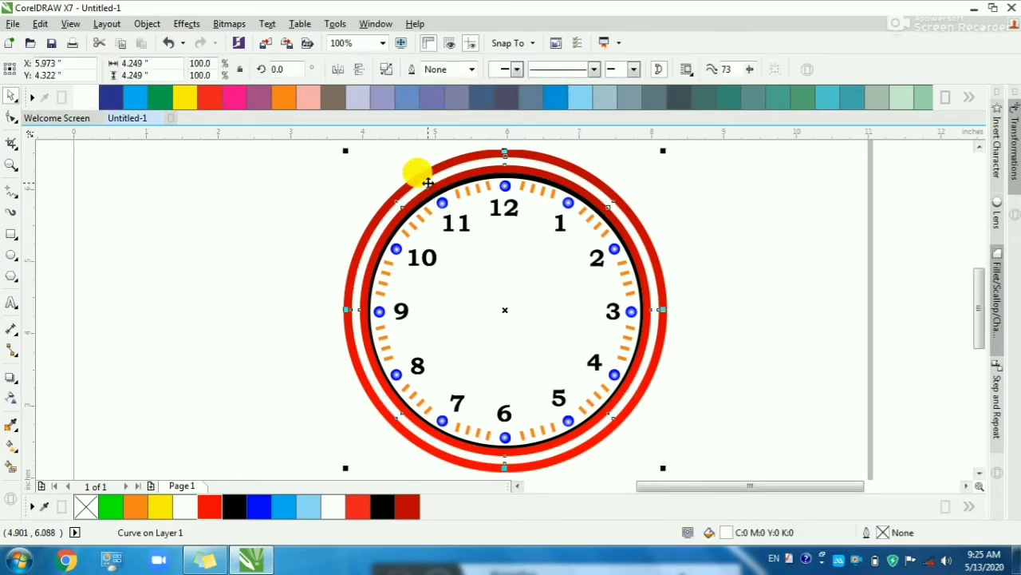
key(alt+b)
key(Return)
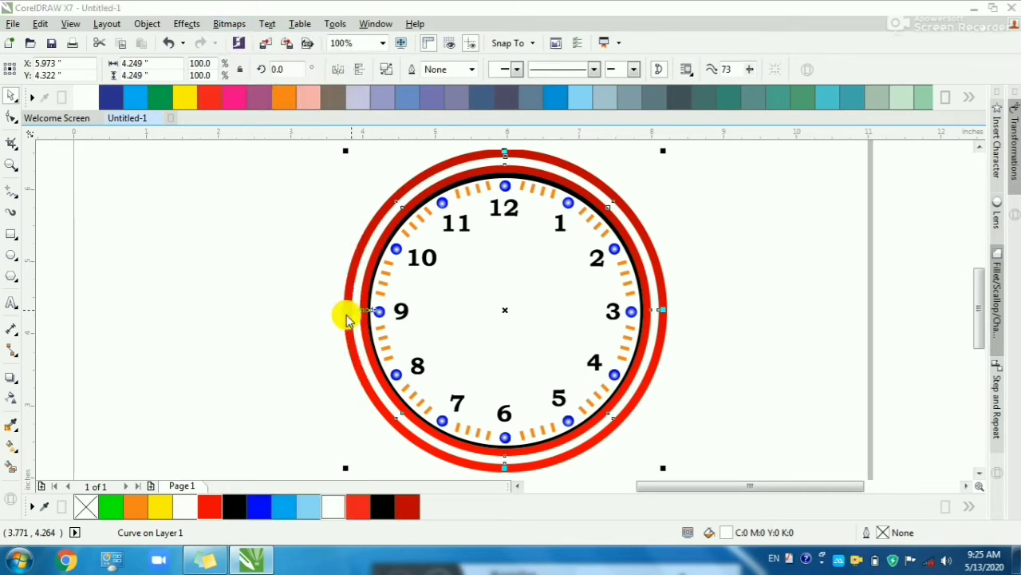
key(Return)
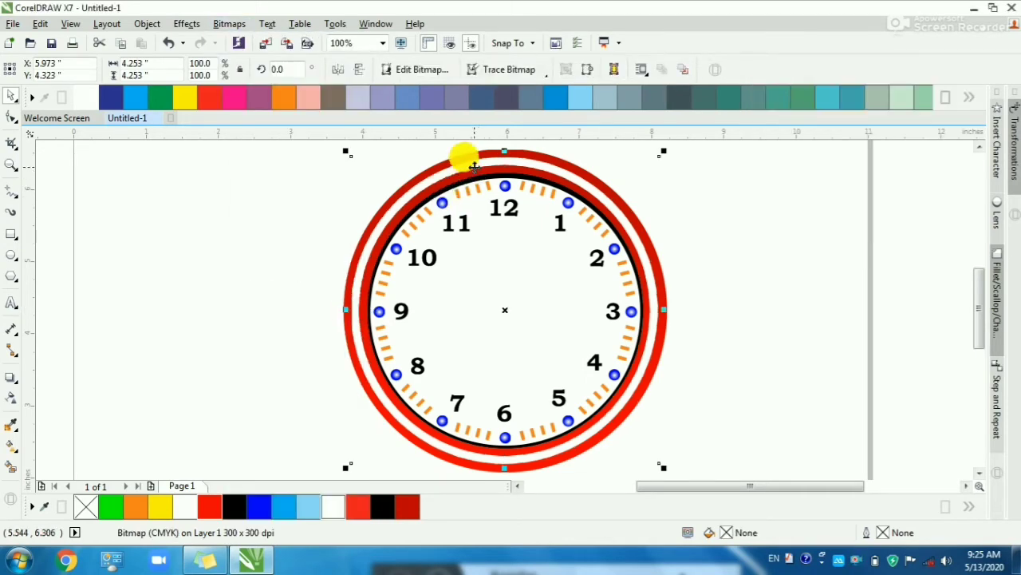
Step: Apply a Gaussian Blur with a radius of 16 pixels to the white ring bitmap
key(alt+b)
key(b)
click(411, 362)
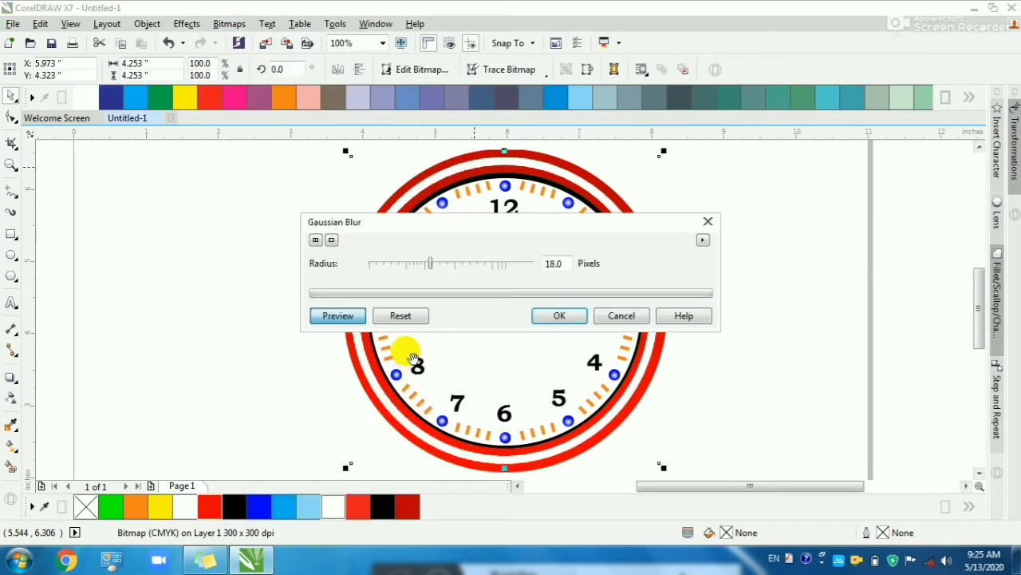
drag(489, 231, 506, 316)
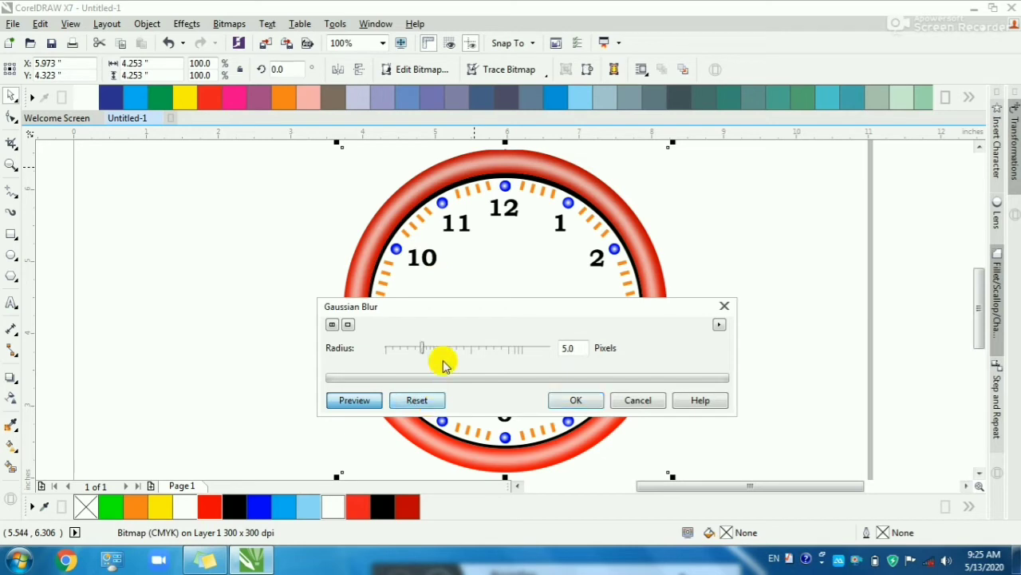
drag(422, 349, 445, 351)
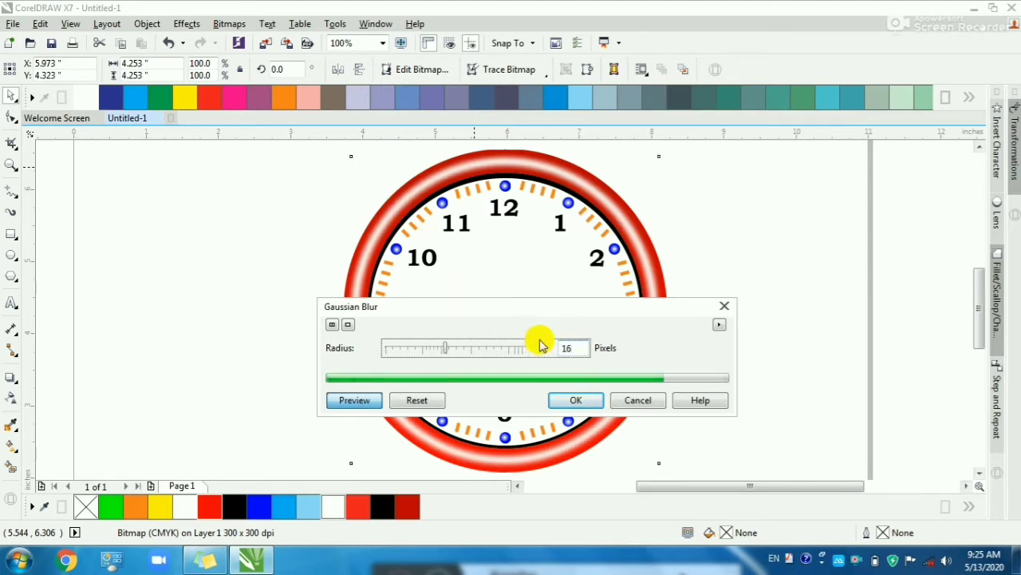
click(575, 399)
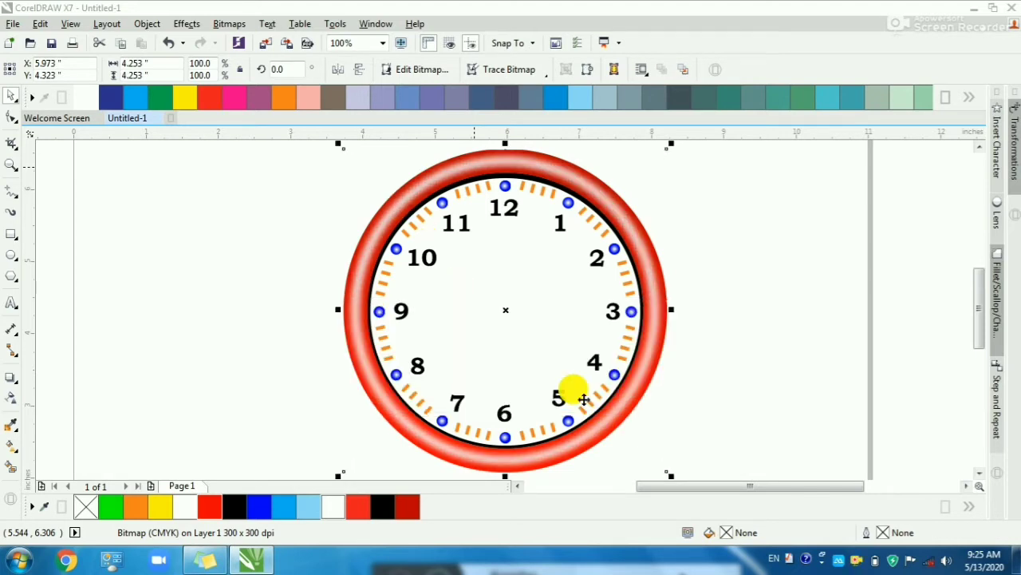
Step: Move the blurred white bitmap out beside the clock and PowerClip it inside the red outer ring
click(728, 357)
drag(723, 244, 364, 148)
click(410, 223)
scroll(411, 224, down, 3)
drag(411, 224, 611, 237)
right_click(611, 239)
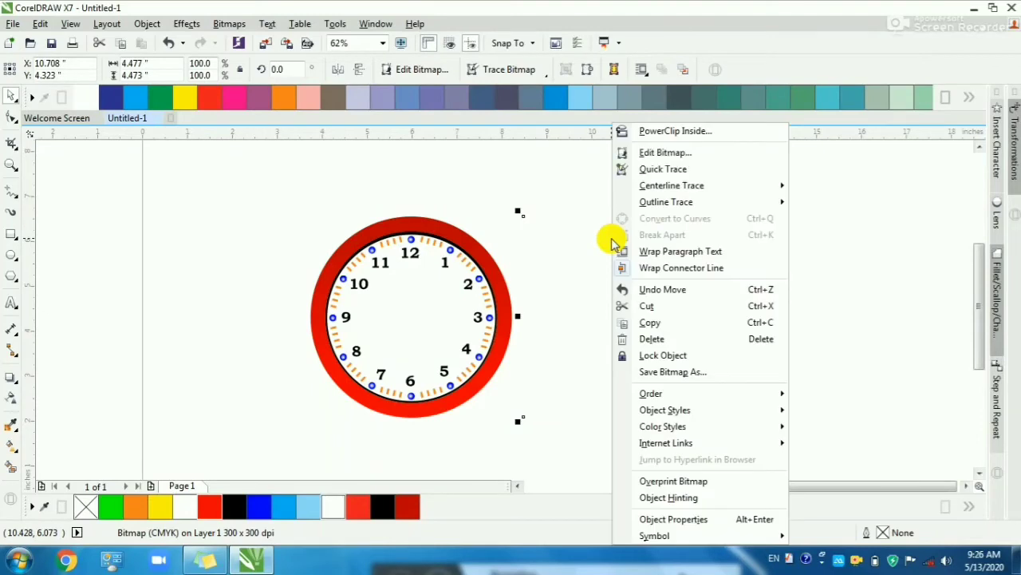
click(641, 131)
click(376, 212)
click(398, 206)
Step: Examine the blurred white highlight inside the red ring close up and across the whole clock
key(F4)
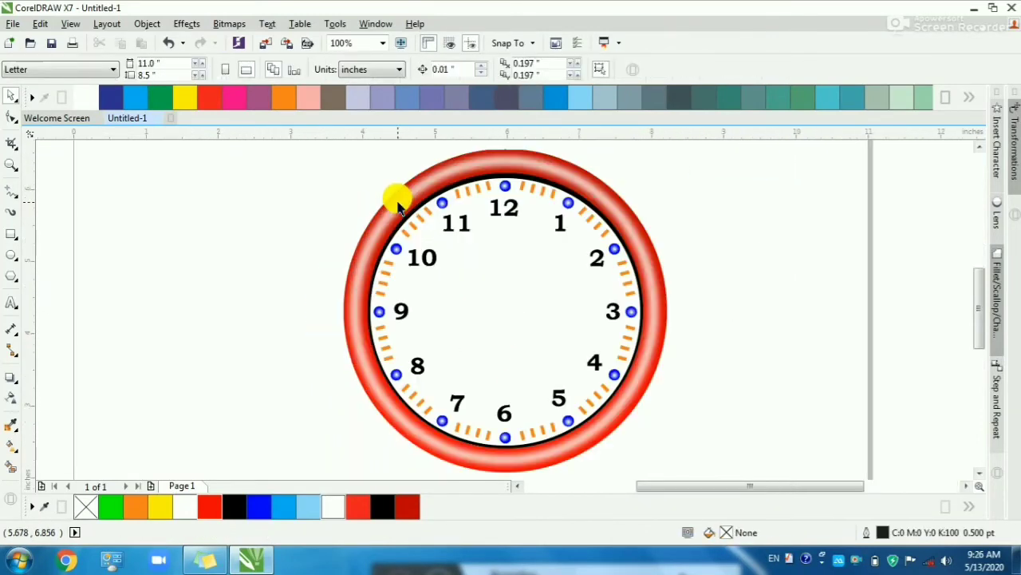
key(F2)
drag(327, 195, 501, 277)
key(F2)
drag(296, 220, 389, 274)
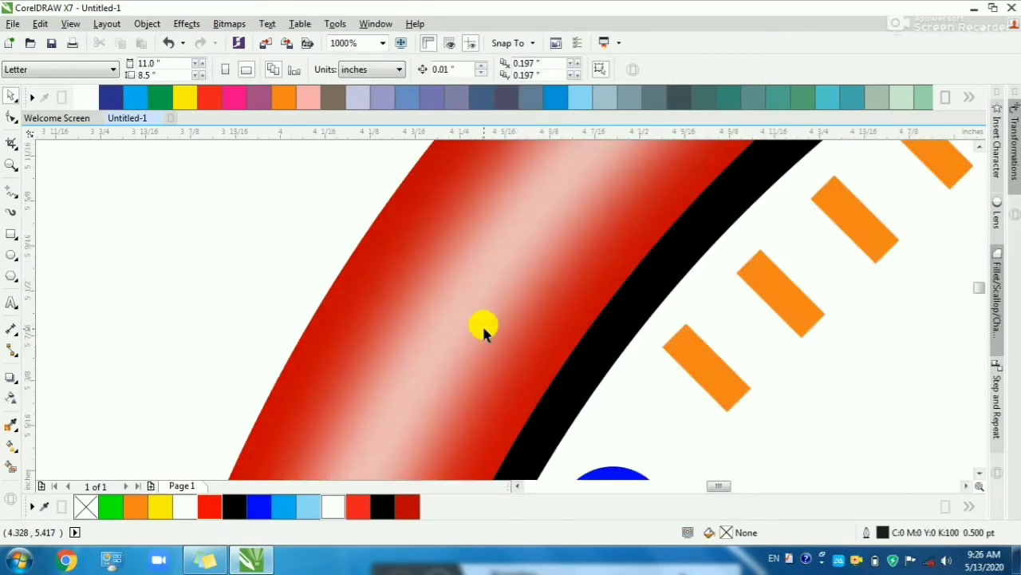
scroll(479, 326, down, 6)
key(F4)
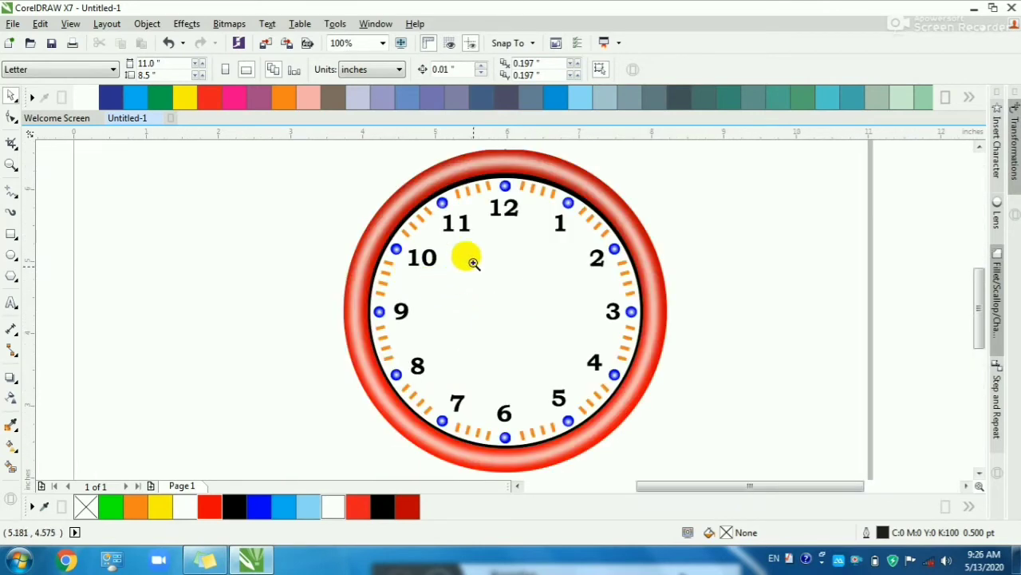
drag(297, 186, 751, 415)
scroll(535, 233, down, 1)
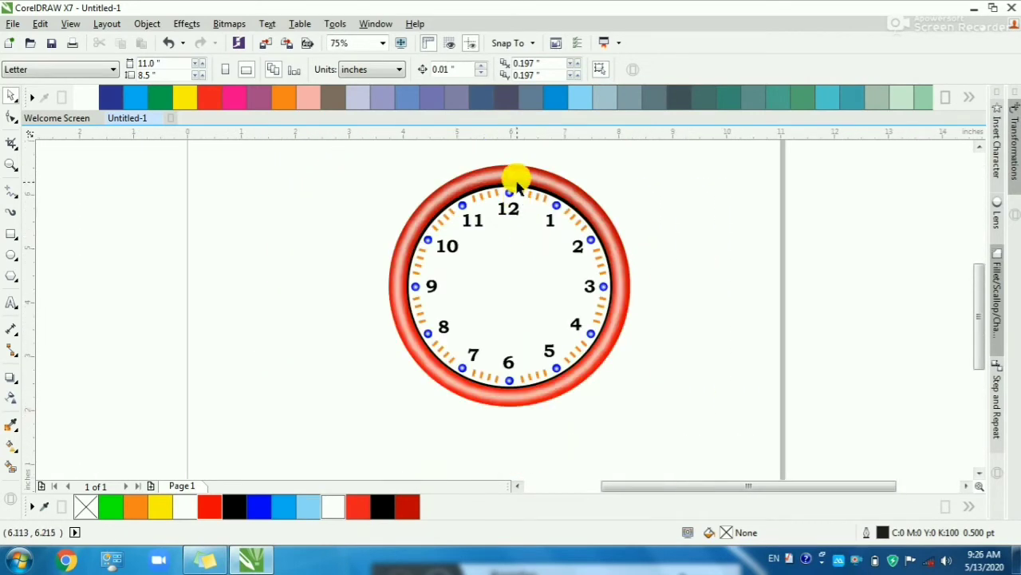
Step: Select the hour balls, minute marks and numbers without the black ring and cut them from the clock face
click(517, 185)
right_click(522, 215)
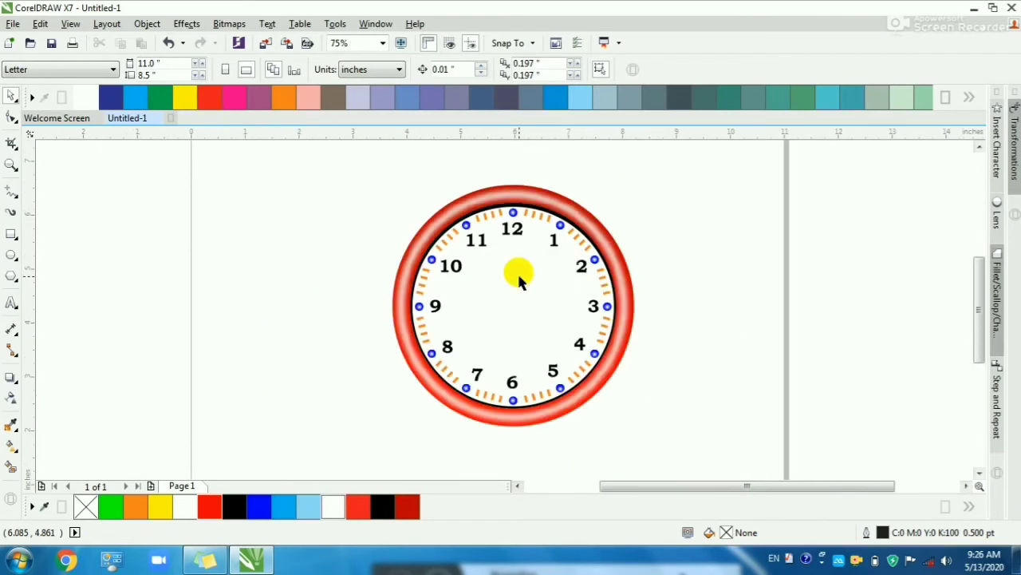
drag(352, 186, 627, 409)
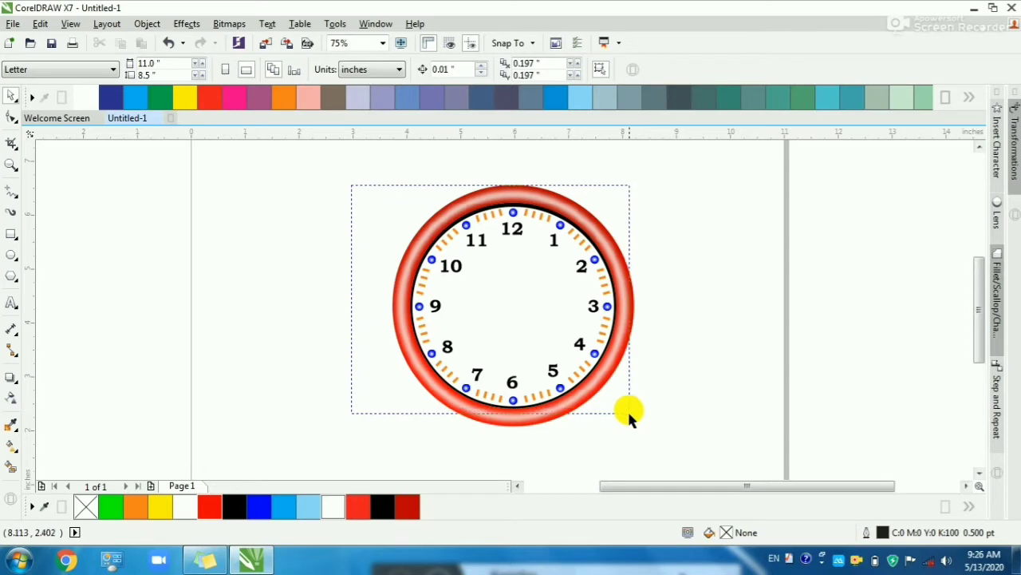
scroll(519, 200, up, 2)
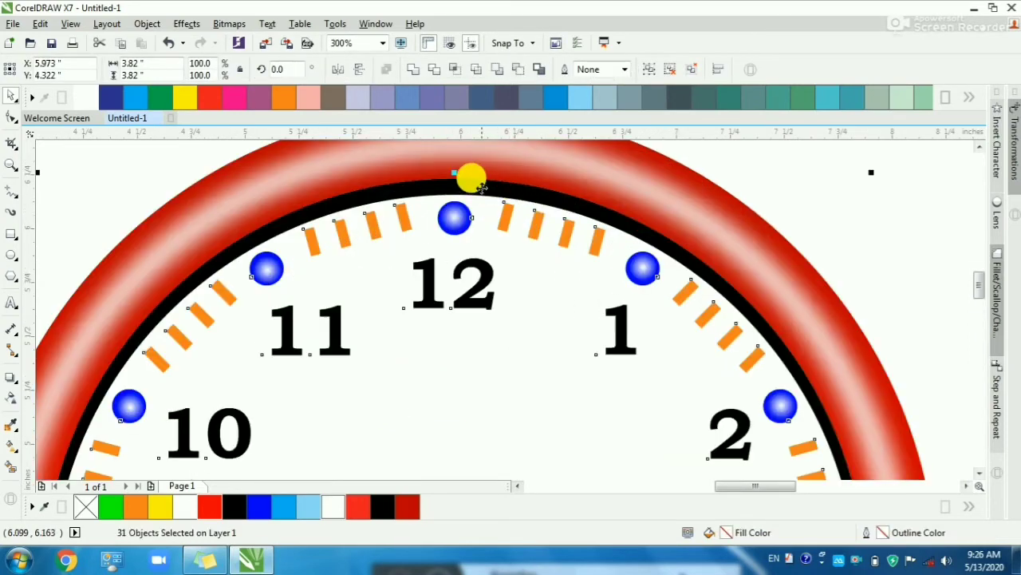
shift+click(481, 185)
scroll(480, 185, down, 1)
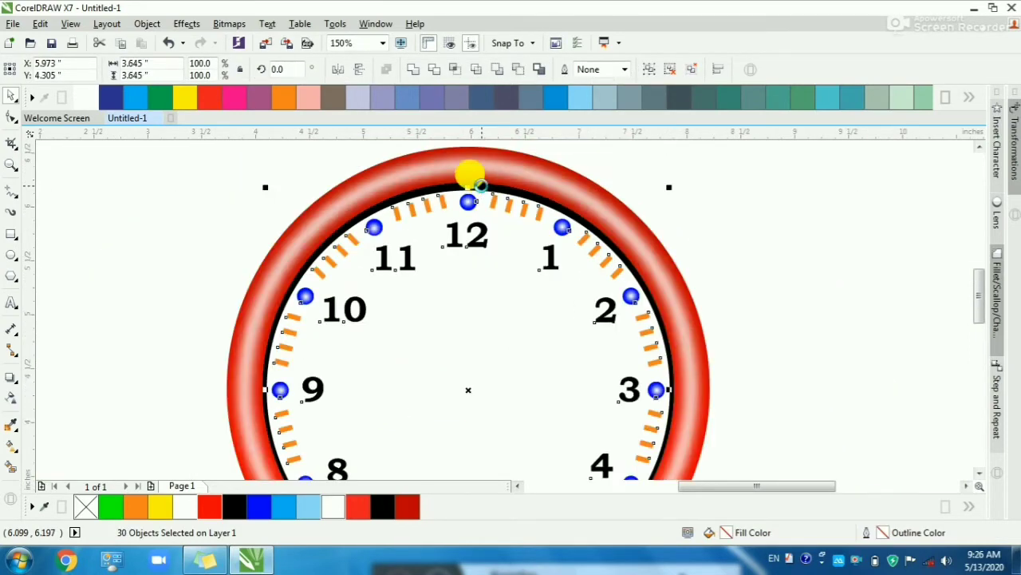
key(Delete)
scroll(483, 195, down, 1)
Step: Create a shape filling the inside of the black ring with Smart Fill and colour it white
click(472, 190)
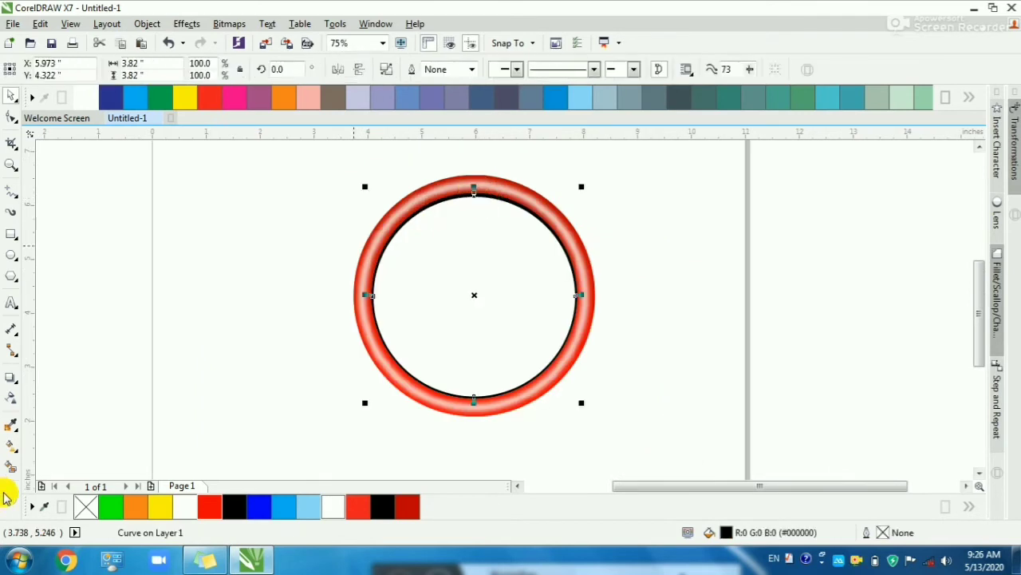
click(11, 467)
click(432, 295)
key(space)
click(85, 97)
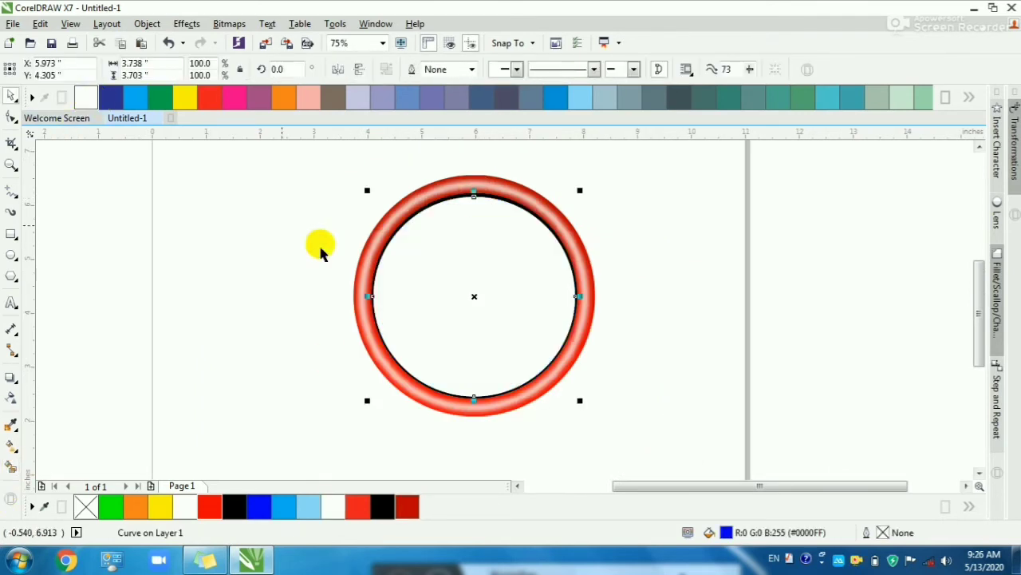
Step: Apply a vertical linear fountain fill to the white face, running from grey at its top edge to white at its bottom edge
click(442, 290)
key(g)
scroll(468, 213, up, 1)
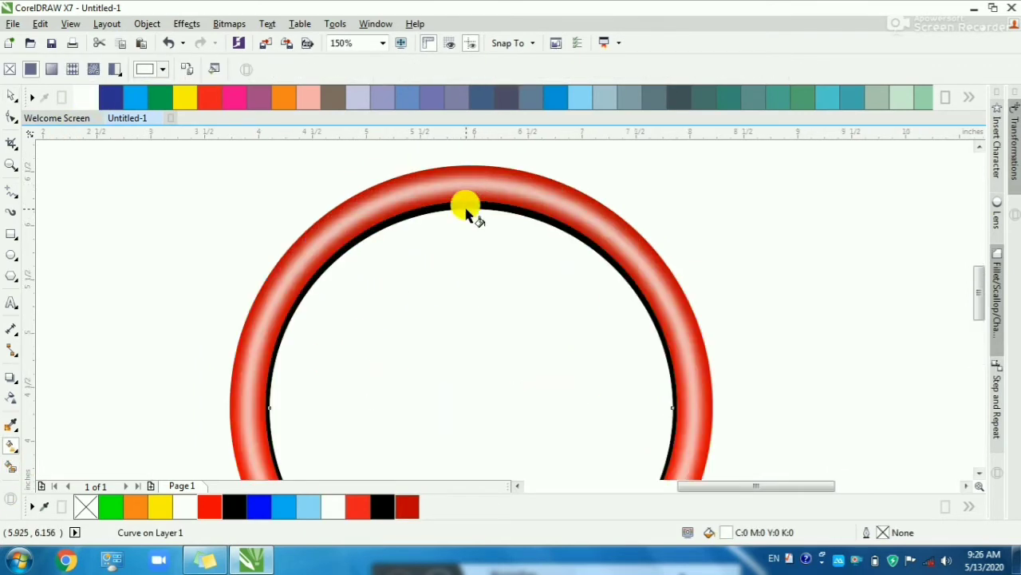
scroll(472, 214, down, 1)
drag(471, 209, 472, 395)
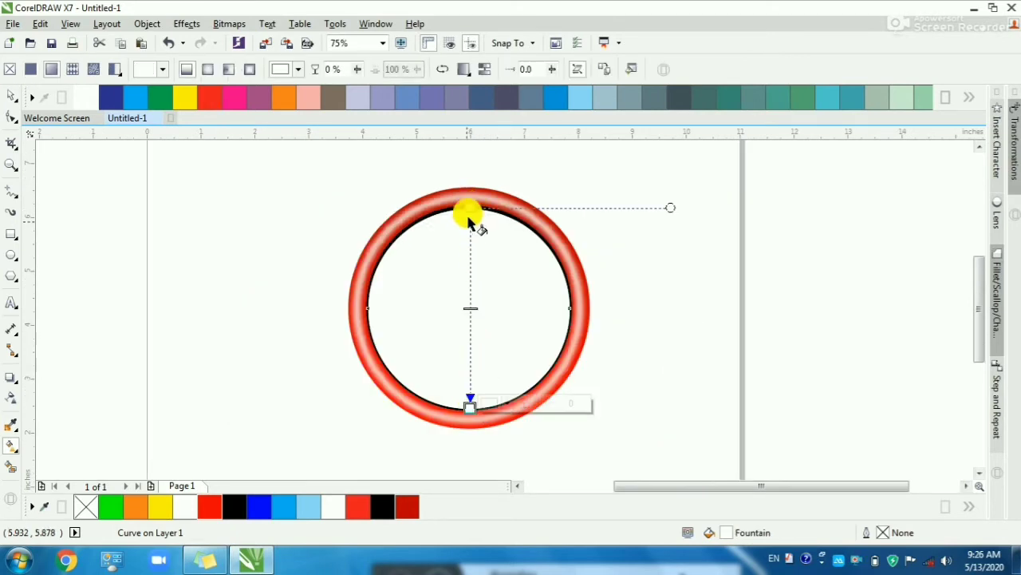
click(969, 99)
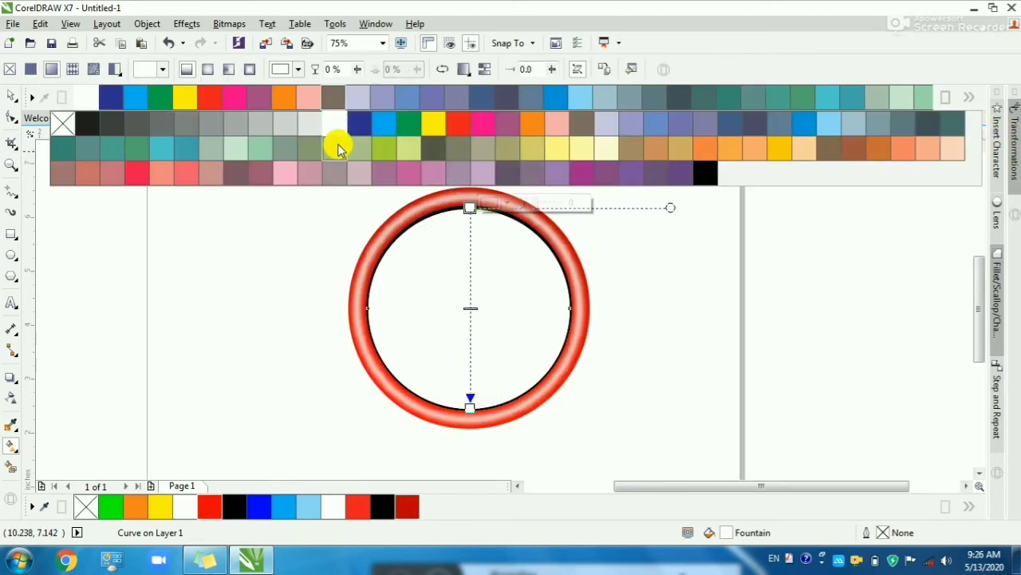
click(242, 126)
Step: Shorten the face's grey-to-white gradient so the grey fades out within about the top third of the face
drag(470, 409, 470, 307)
drag(469, 209, 469, 187)
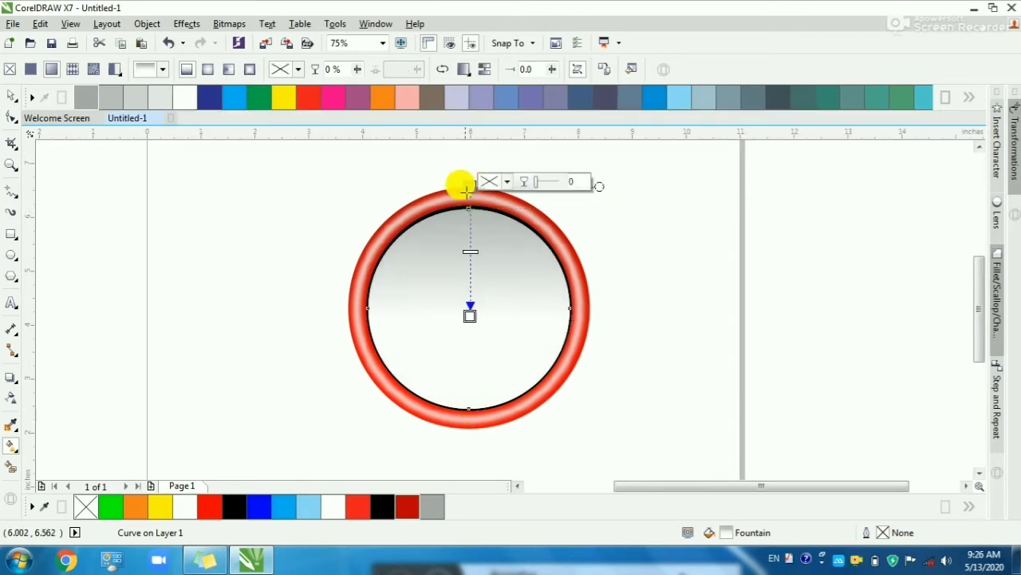
drag(474, 274, 470, 275)
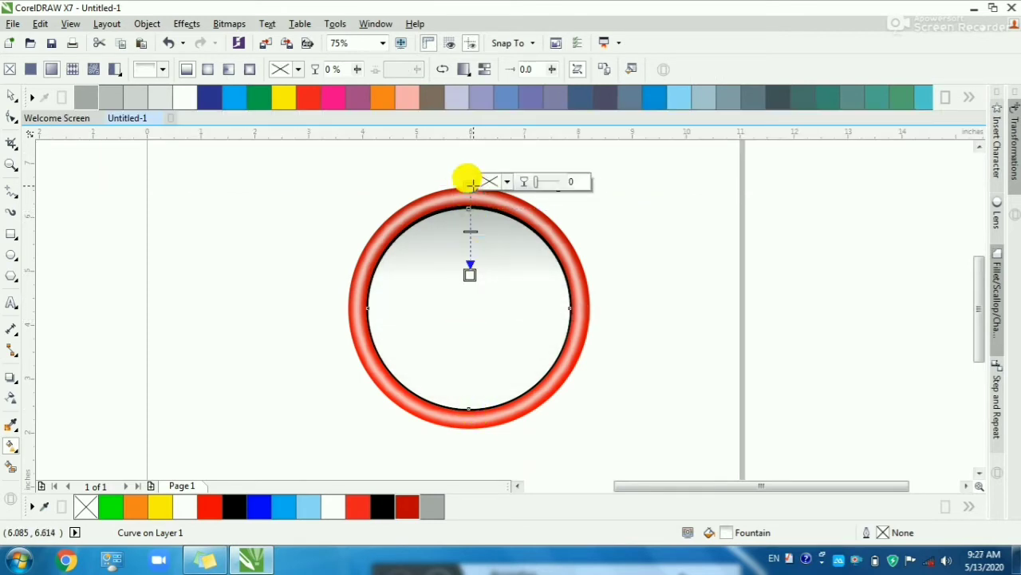
drag(469, 186, 474, 206)
Step: Paste the cut hour balls, minute marks and numbers back onto the shaded clock face and deselect them
click(660, 209)
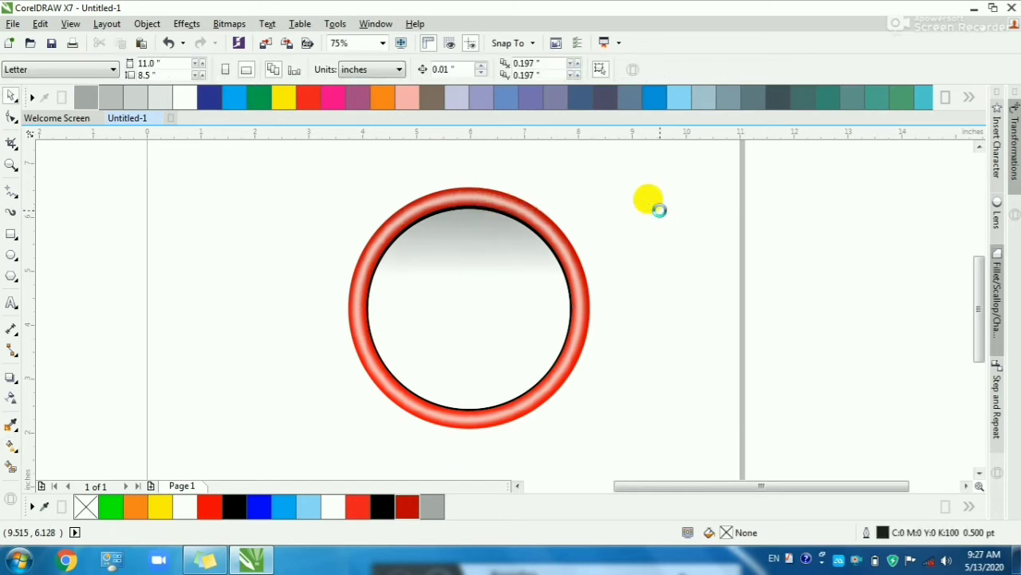
key(ctrl+v)
click(659, 209)
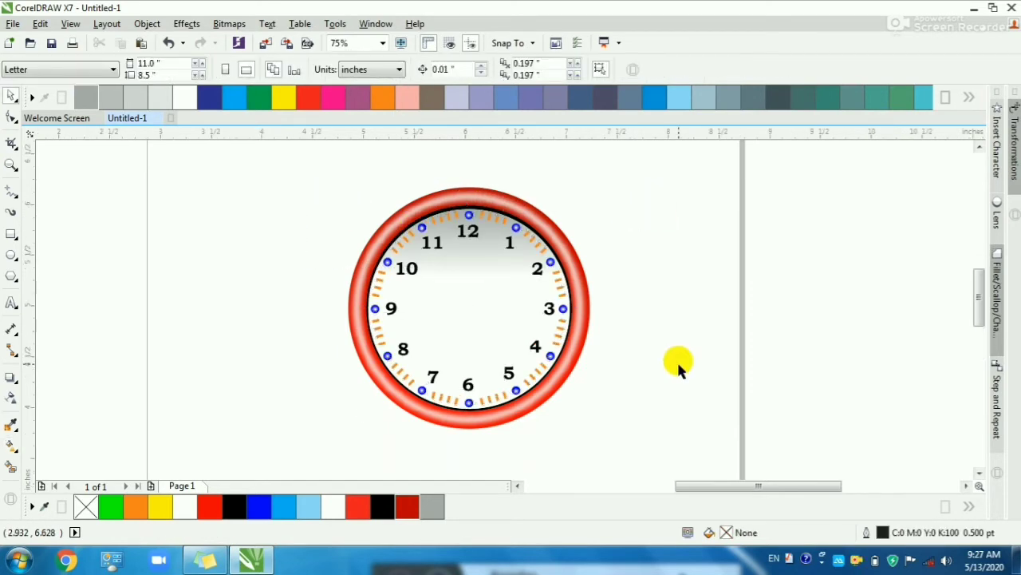
Step: Shift the clock face's grey-to-white fountain fill upward so its grey end starts near the red ring's outer edge
scroll(520, 315, up, 3)
click(520, 314)
key(g)
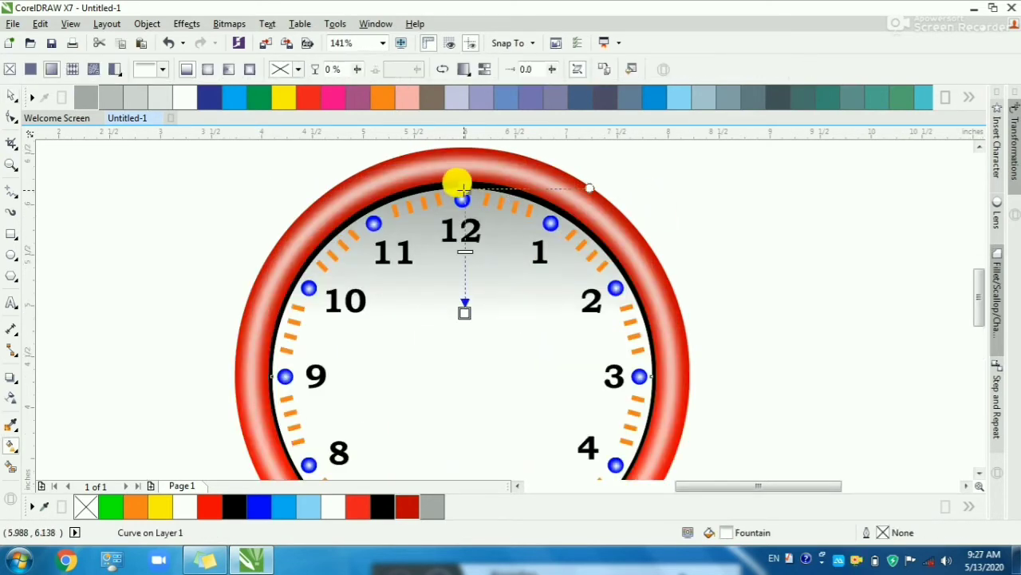
drag(452, 167, 457, 287)
drag(463, 177, 465, 145)
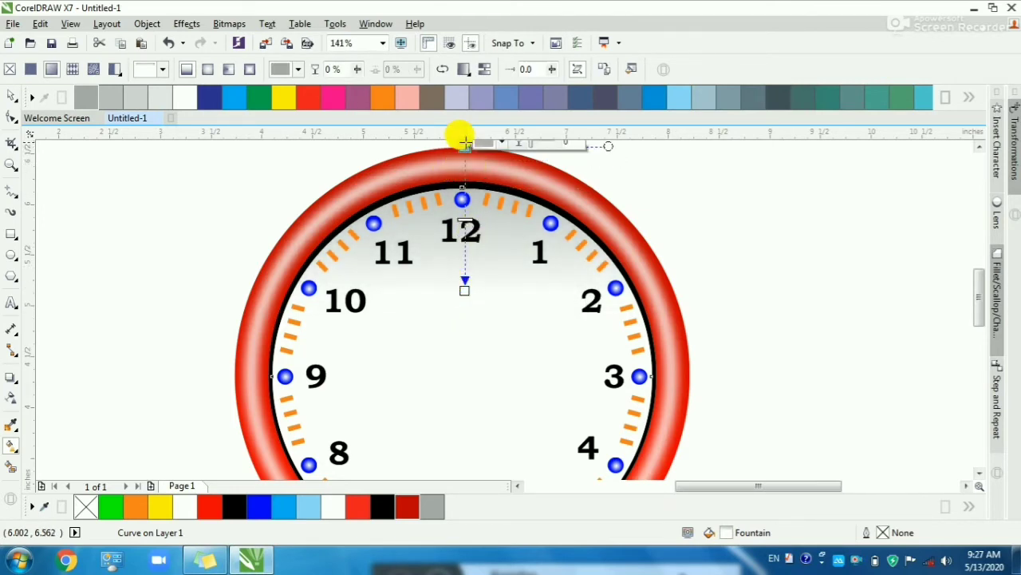
key(space)
click(712, 202)
key(F4)
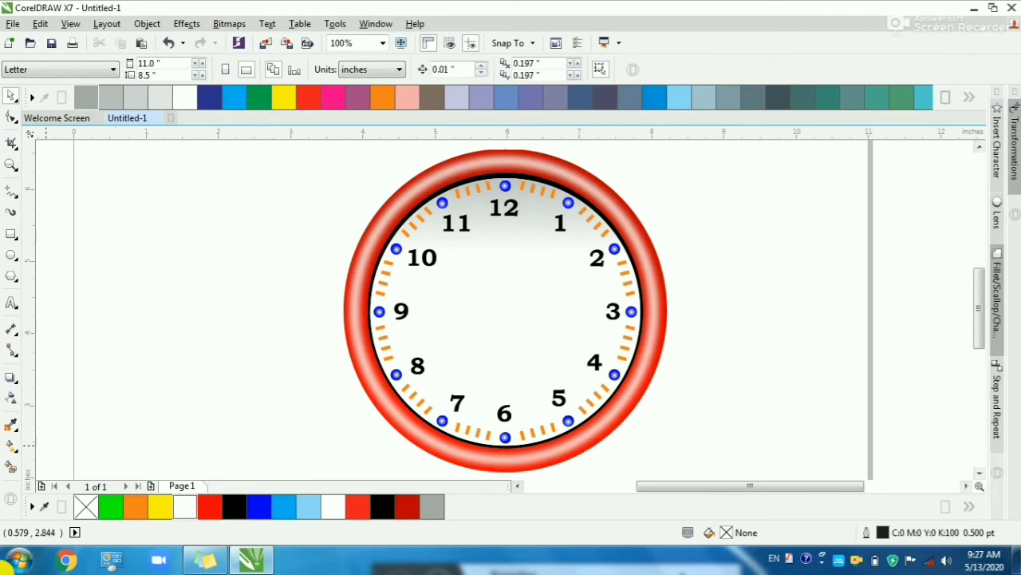
Step: Replace the clock face's fountain fill with plain white and deselect the face
click(501, 292)
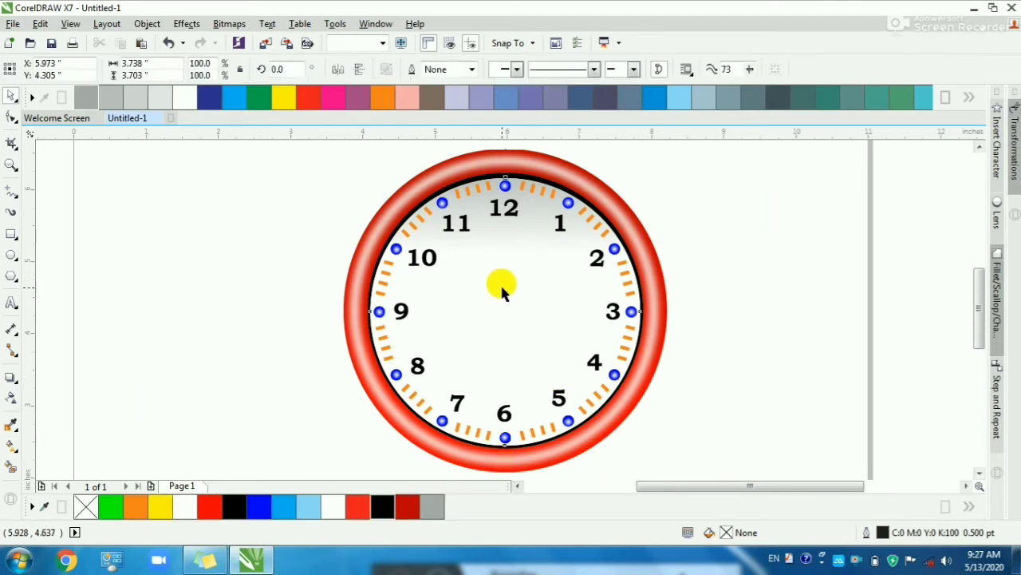
click(193, 102)
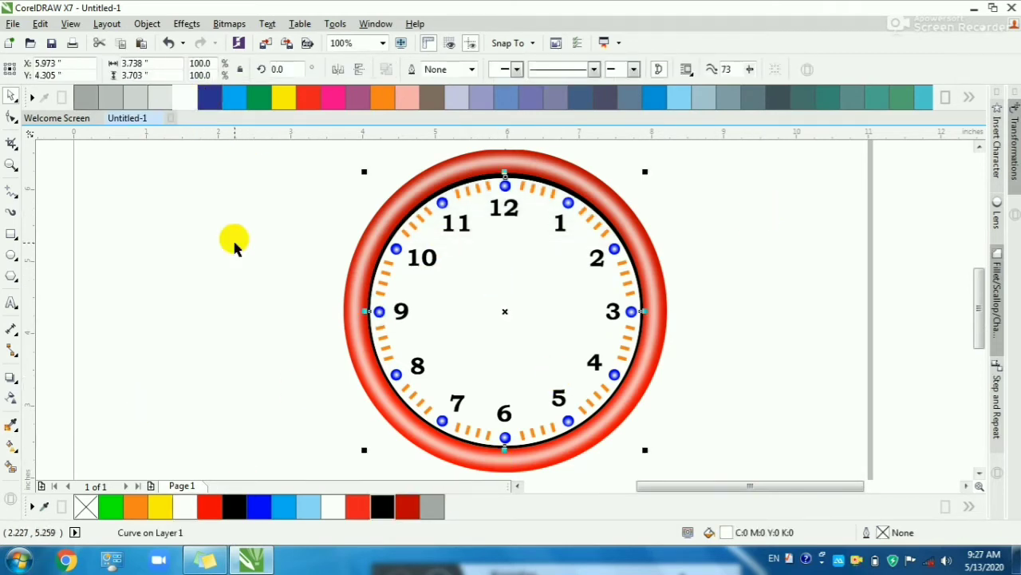
click(234, 244)
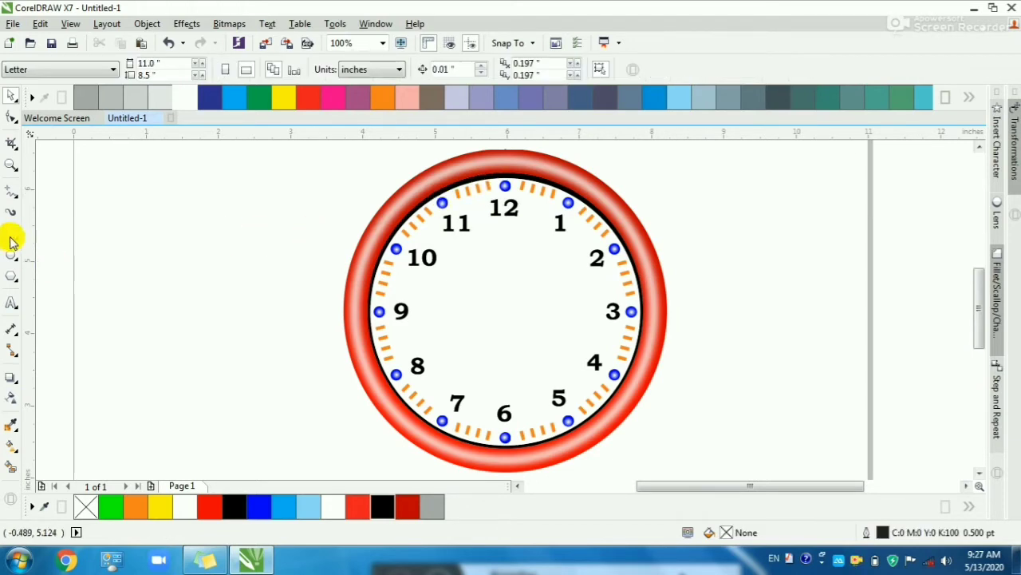
Step: Draw a vertical line about 0.69 inches tall beside the clock and bend it into the left half of a teardrop
click(11, 192)
scroll(156, 227, up, 2)
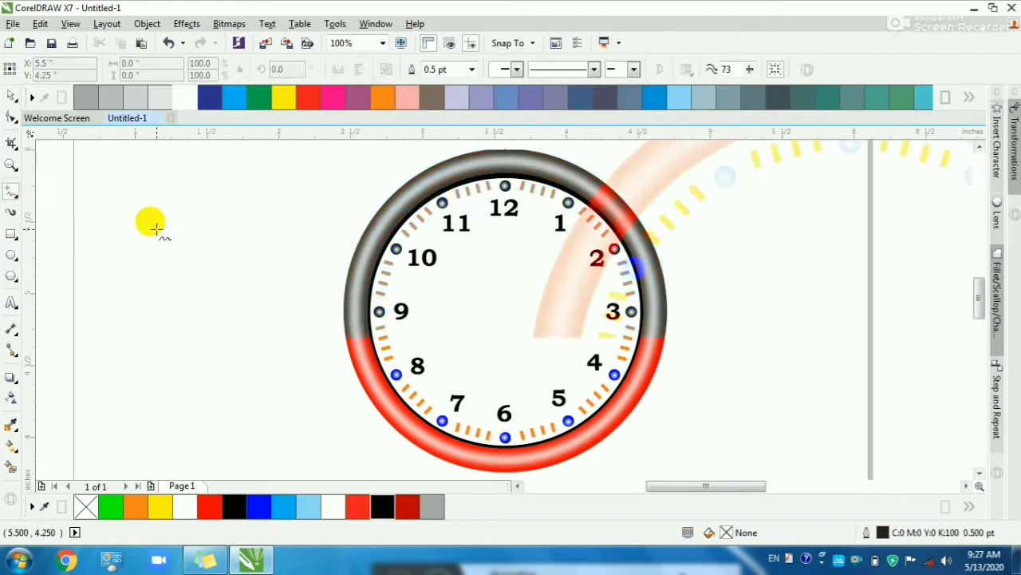
click(249, 217)
click(249, 316)
click(11, 118)
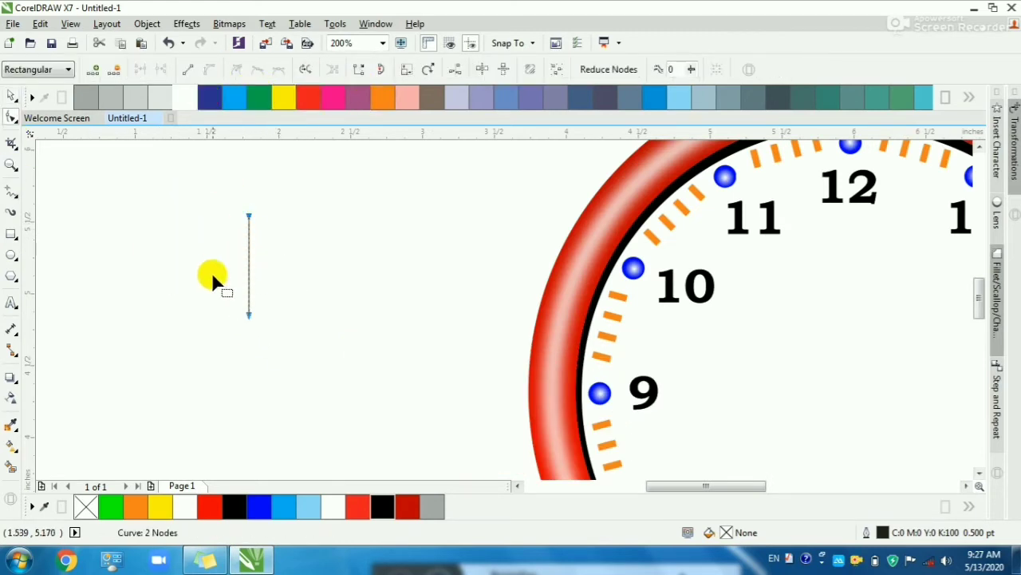
scroll(227, 280, up, 1)
drag(234, 281, 171, 274)
key(space)
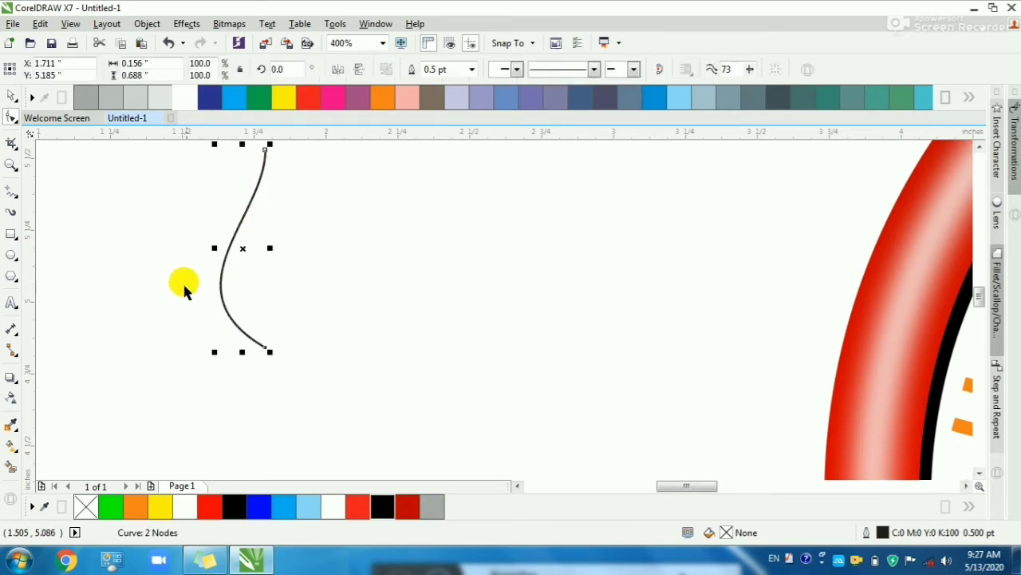
Step: Place a mirrored copy of the bent curve on its right side and combine both halves into one teardrop shape
drag(214, 246, 303, 266)
scroll(303, 264, down, 1)
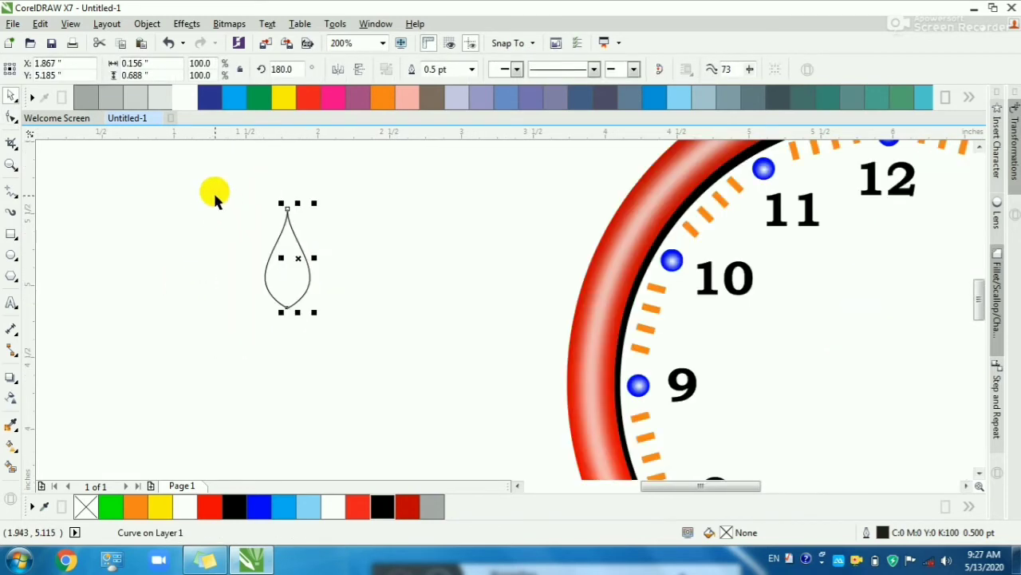
shift+click(296, 229)
scroll(297, 228, up, 1)
click(386, 69)
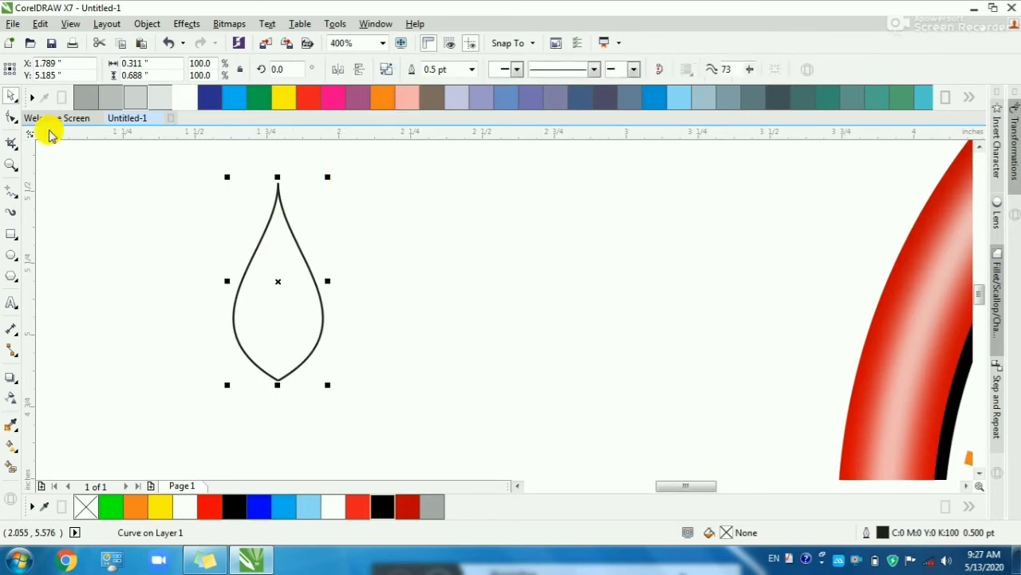
Step: Join the teardrop's overlapping end nodes to close its outline
click(11, 117)
drag(254, 164, 324, 185)
click(361, 72)
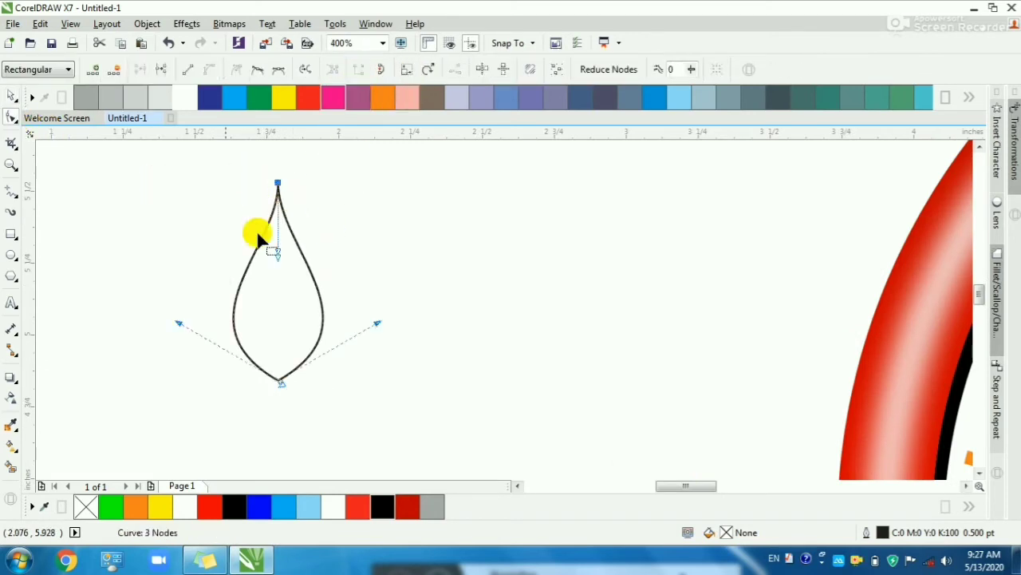
key(space)
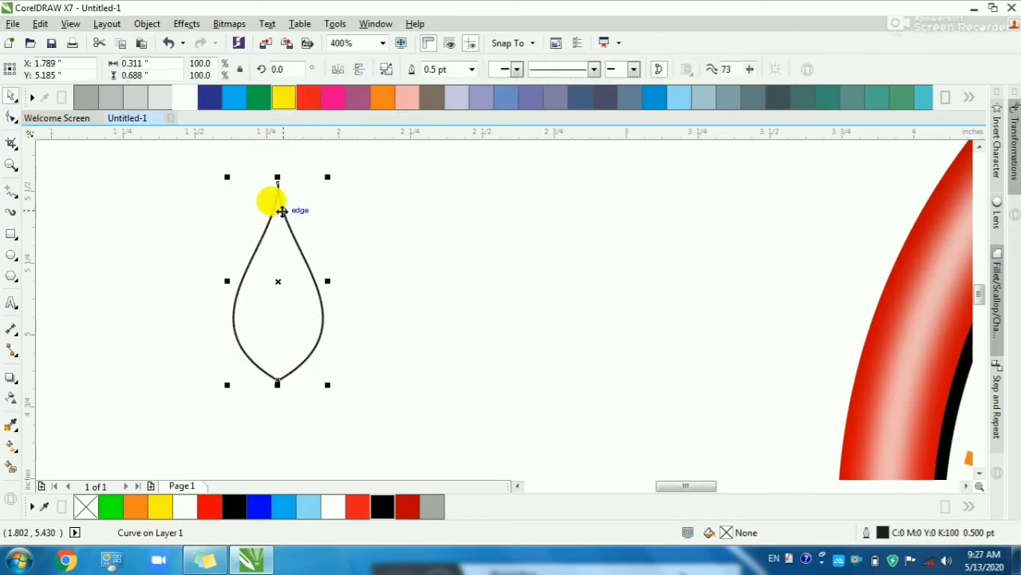
Step: Draw a rectangle about 0.07 by 0.63 inches overlapping the teardrop's lower tip and centre it horizontally with the teardrop
click(12, 234)
scroll(243, 344, down, 2)
drag(262, 262, 281, 444)
key(space)
shift+click(256, 249)
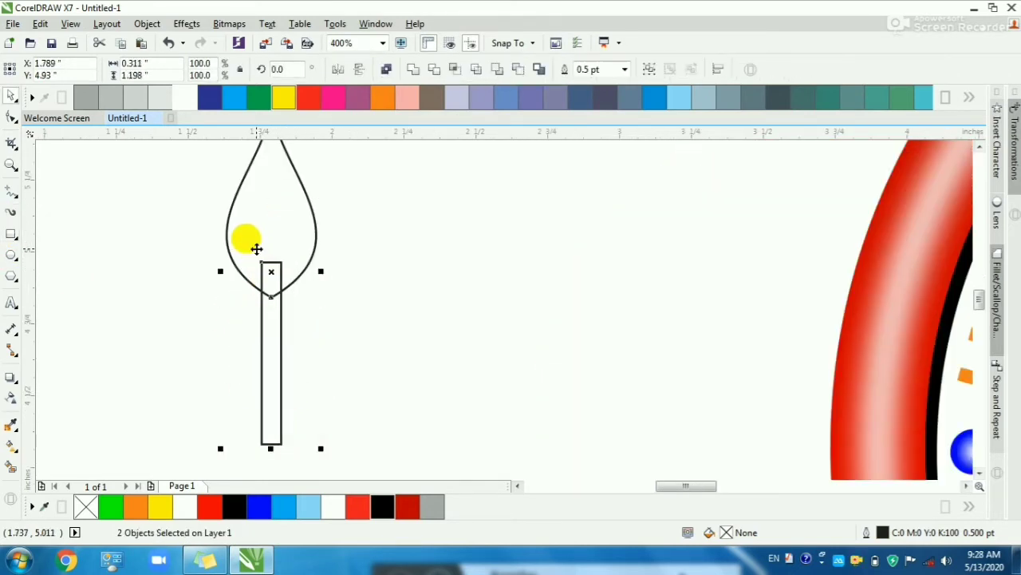
Step: Convert the rectangle to curves and bulge both long sides outward toward its lower end
click(152, 272)
click(263, 392)
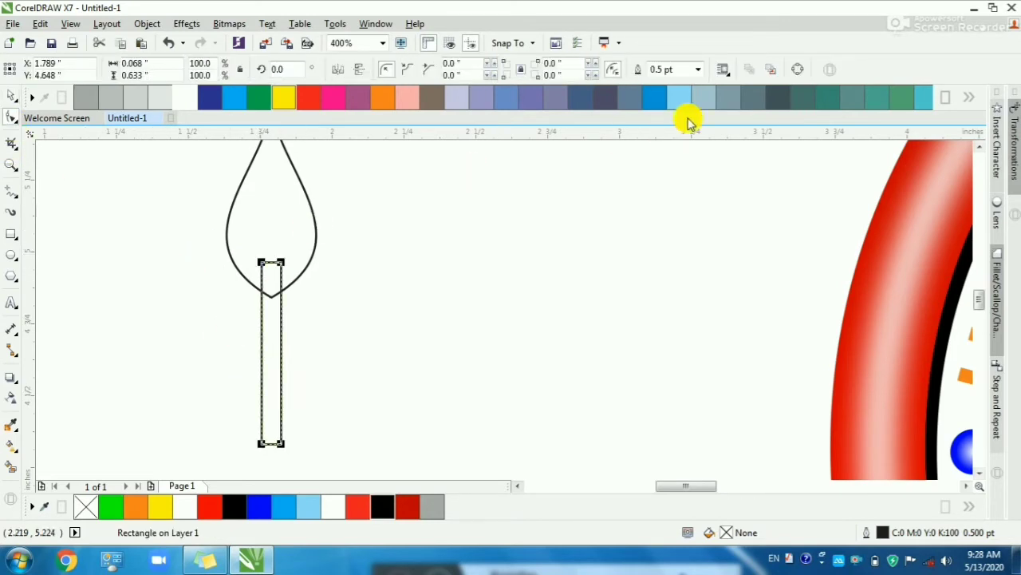
key(F10)
drag(312, 428, 313, 431)
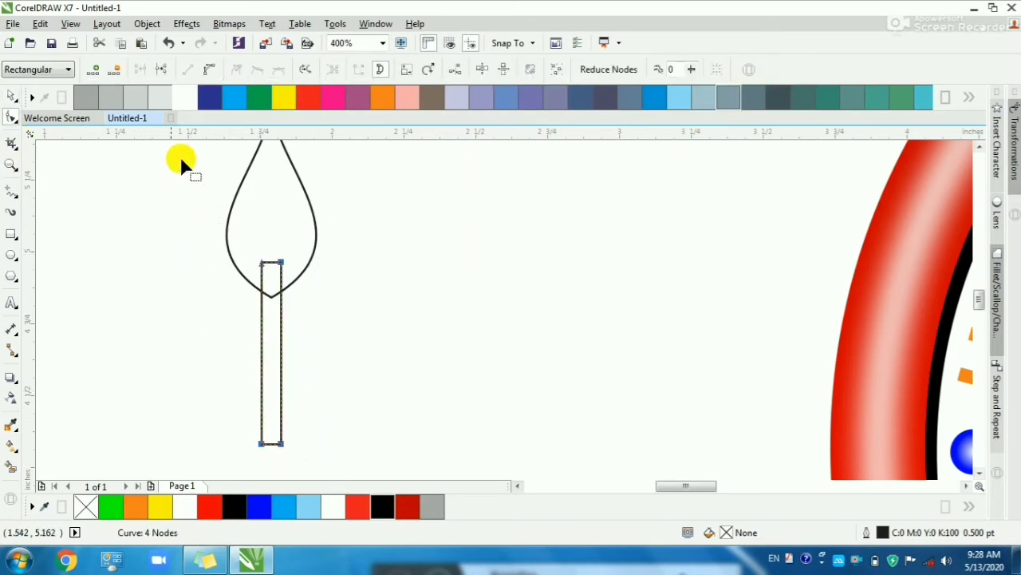
drag(203, 417, 275, 457)
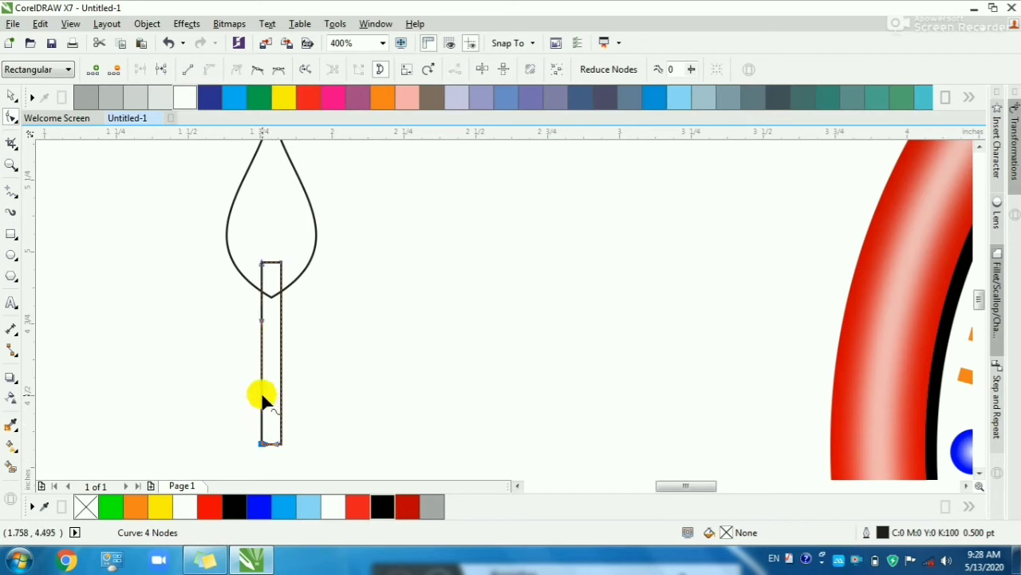
drag(252, 391, 255, 409)
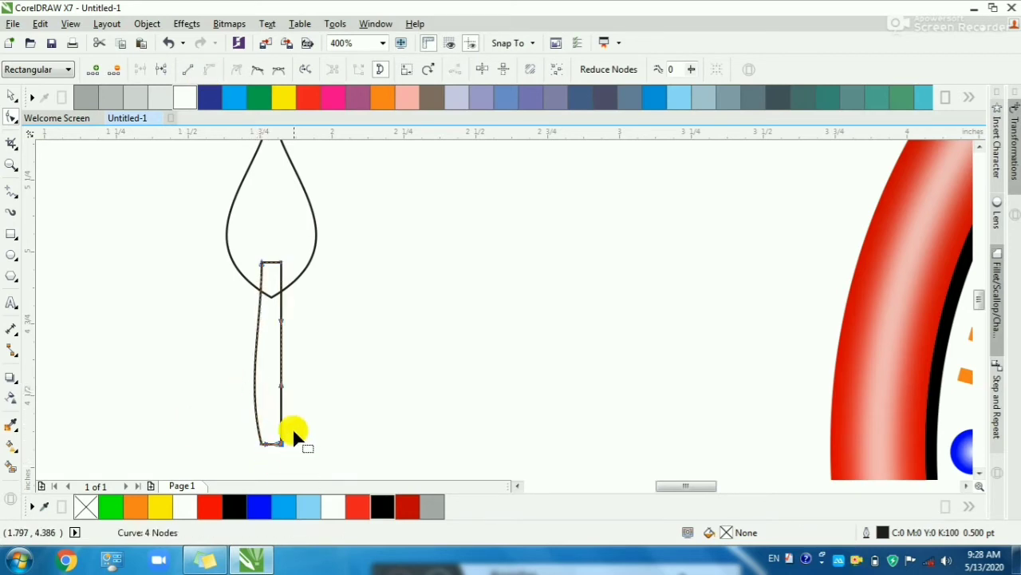
click(286, 387)
click(282, 388)
drag(282, 390, 293, 395)
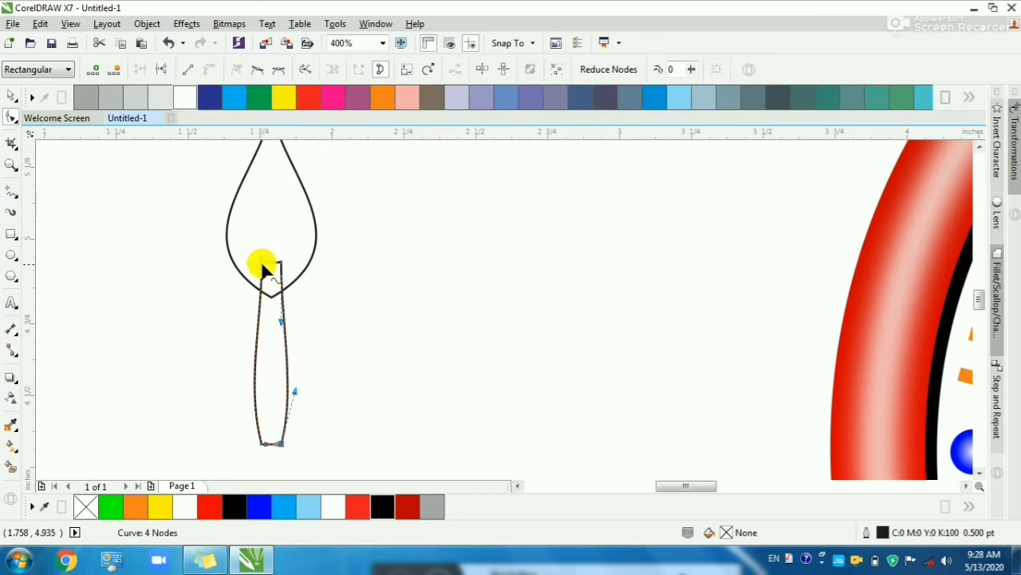
Step: Narrow the stem's upper end by moving its top corner nodes inward
scroll(264, 268, up, 2)
drag(262, 260, 308, 260)
scroll(289, 262, down, 2)
key(space)
scroll(289, 263, down, 1)
scroll(289, 362, up, 1)
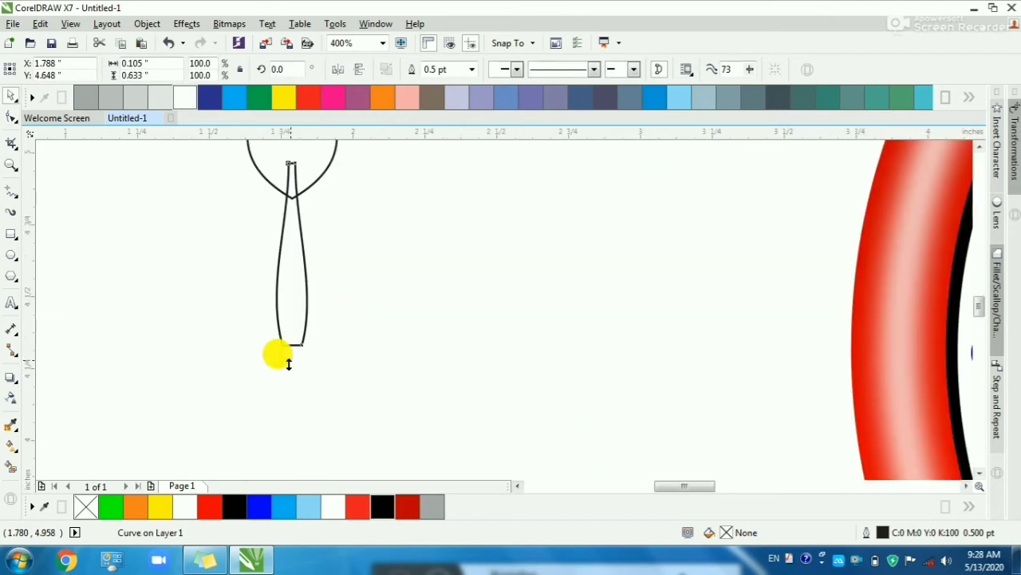
Step: Lengthen the stem slightly downward and draw a circle over its lower end, centred horizontally with the stem
drag(295, 355, 323, 418)
scroll(280, 372, down, 1)
scroll(281, 372, up, 1)
click(11, 255)
key(space)
shift+click(292, 341)
click(300, 403)
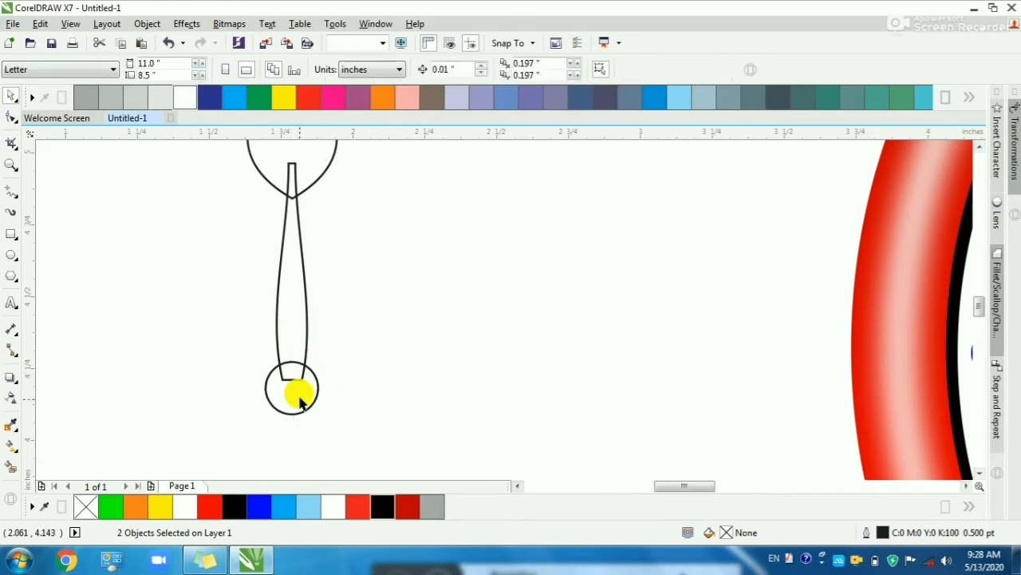
Step: Move the circle up so its centre meets the stem's lower end, keeping it aligned with the stem
click(294, 399)
scroll(294, 399, up, 1)
drag(292, 394, 274, 319)
shift+click(326, 376)
scroll(367, 395, down, 2)
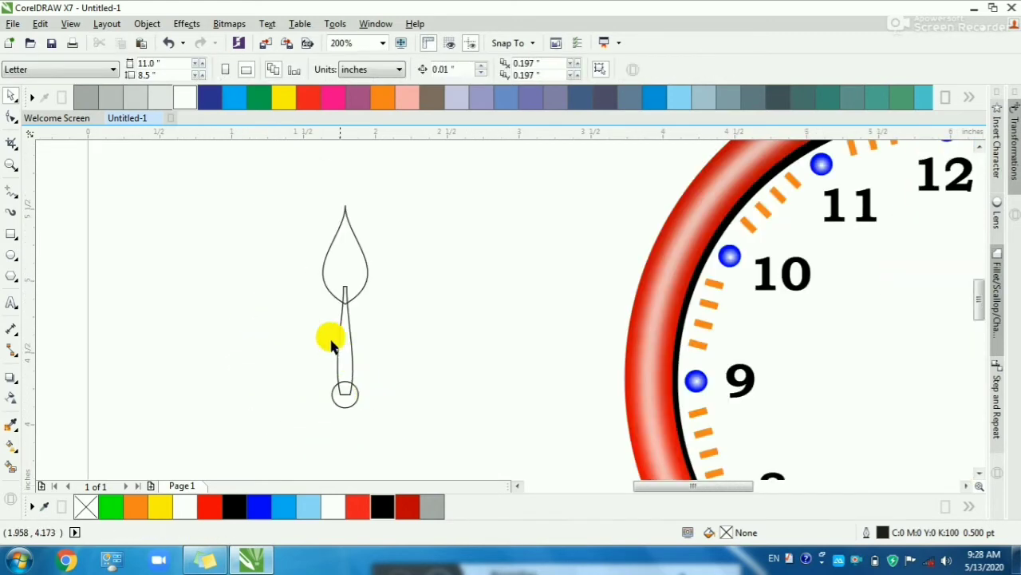
Step: Fill the teardrop, stem and circle with black (C:100 M:100 Y:100 K:100) without an outline and group them
drag(252, 177, 426, 411)
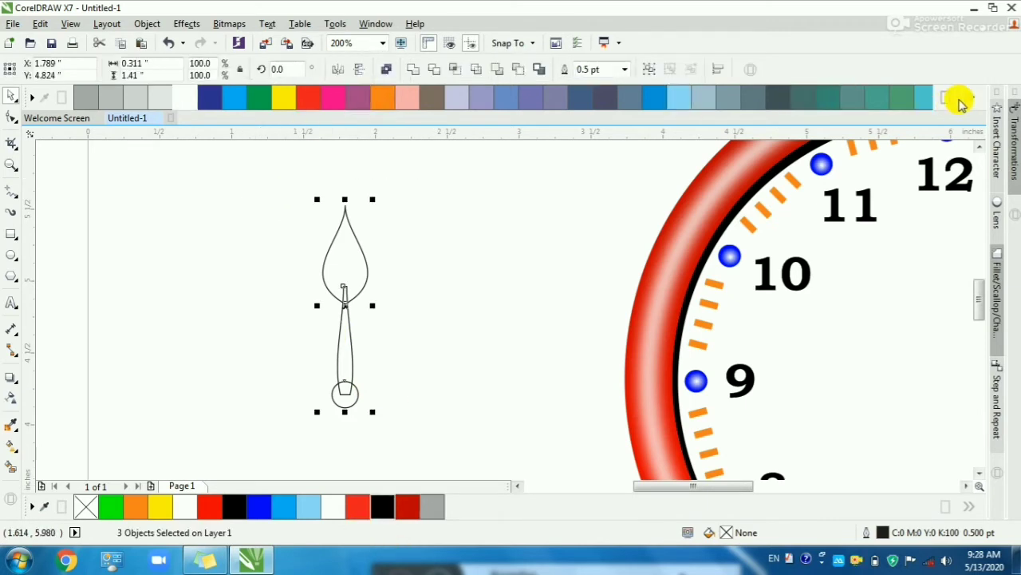
click(964, 99)
click(706, 171)
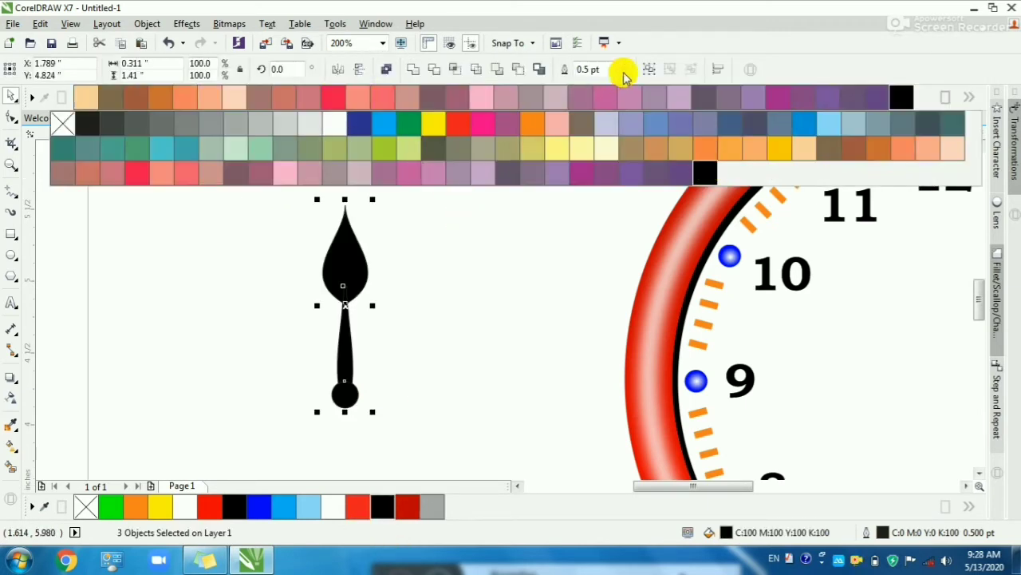
click(624, 73)
click(620, 71)
click(597, 86)
key(ctrl+g)
Step: Move the clock hand onto the face, narrowed to about 0.21 inches wide, and centre it horizontally on the red ring
scroll(287, 299, down, 1)
drag(303, 296, 607, 295)
scroll(616, 296, up, 1)
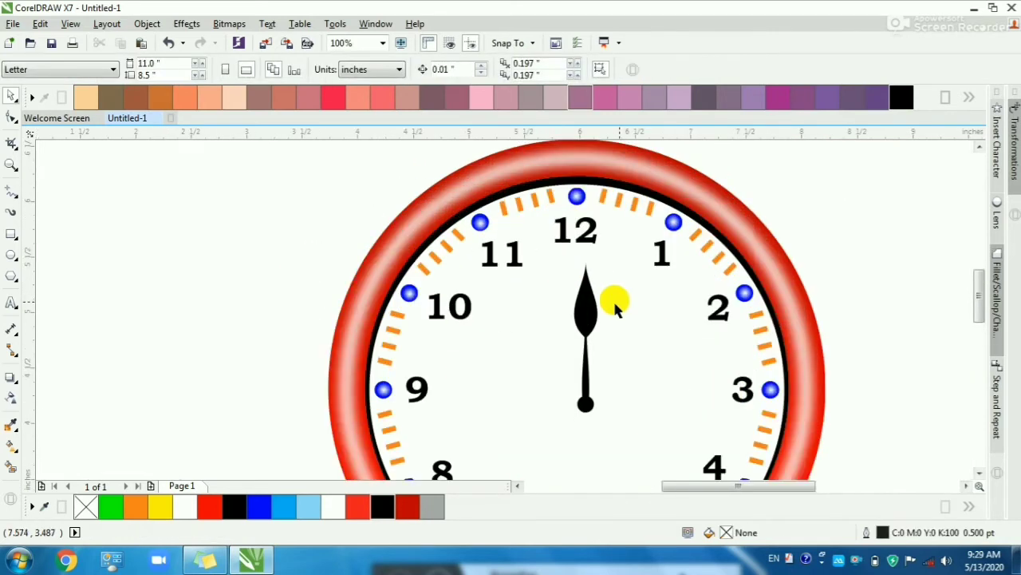
shift+click(556, 160)
key(c)
key(Escape)
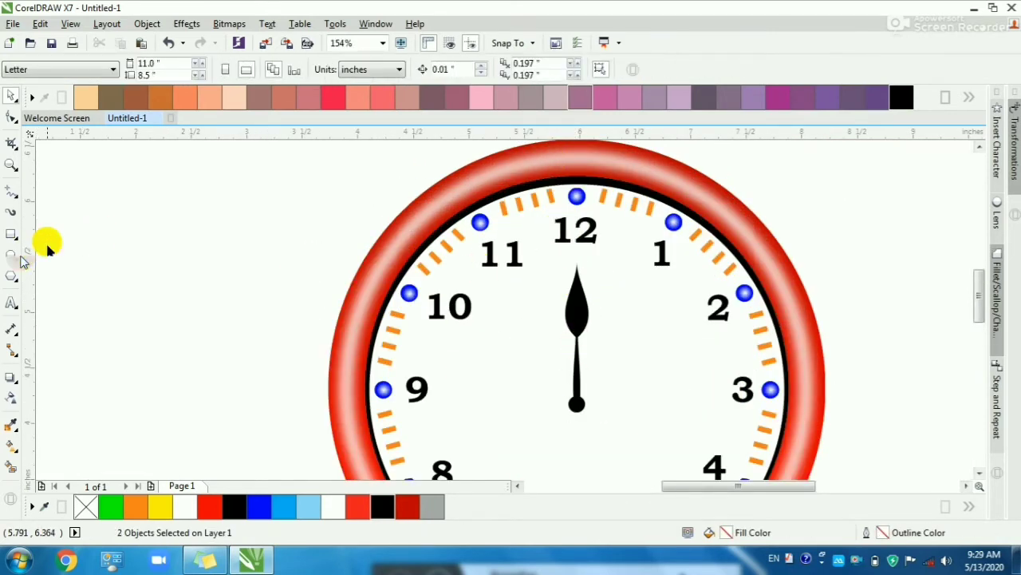
Step: Copy the blue ball above the 12 and centre the copy horizontally and vertically on the red ring
click(577, 206)
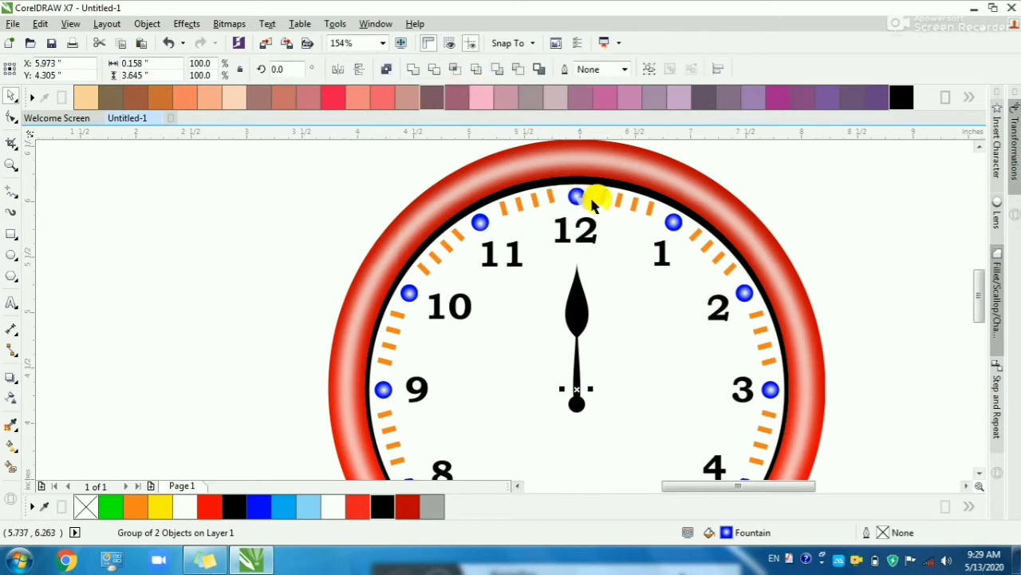
click(578, 197)
shift+click(421, 221)
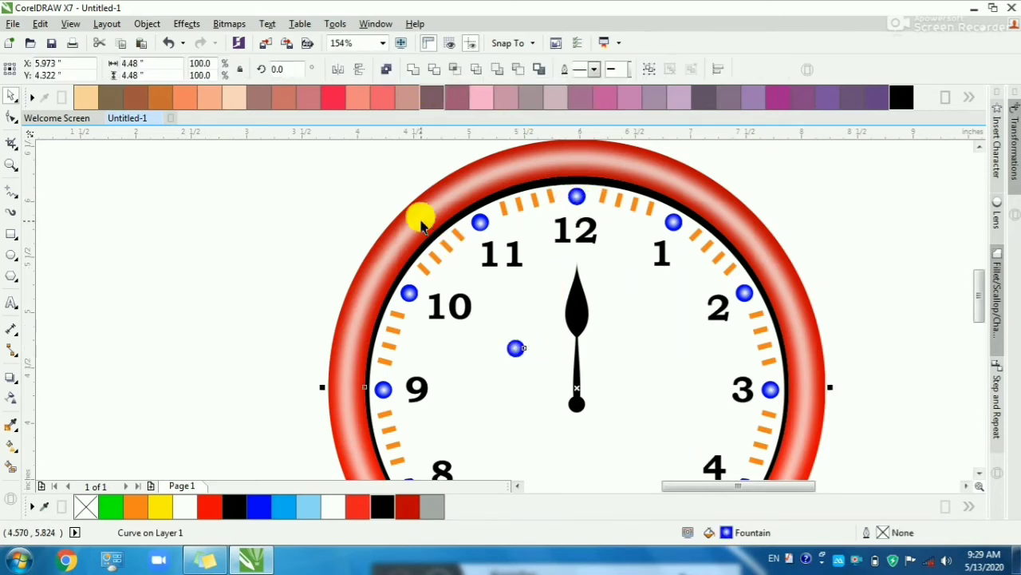
key(c)
key(e)
key(Escape)
key(F2)
drag(374, 301, 673, 450)
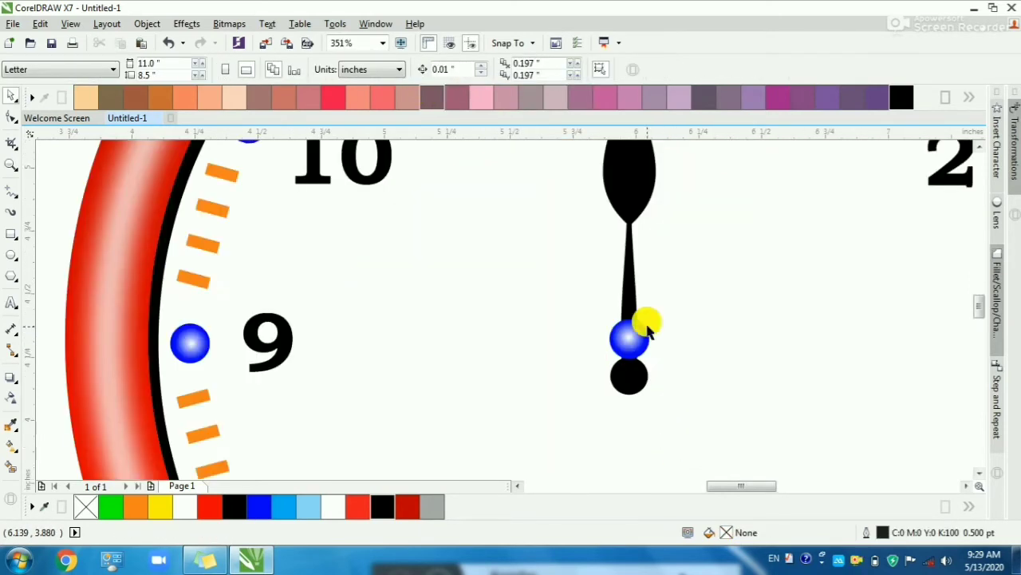
Step: Move the hand up so its round end sits on the blue ball at the clock's centre, and delete that ball
click(629, 302)
drag(629, 384, 630, 328)
scroll(632, 318, up, 3)
drag(623, 271, 620, 285)
click(631, 337)
scroll(620, 355, down, 2)
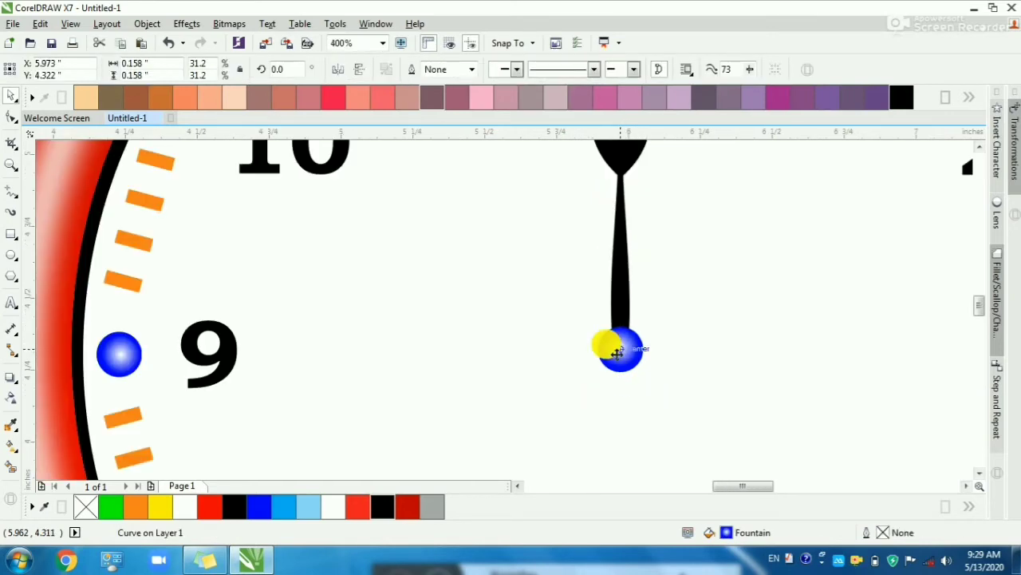
click(616, 357)
scroll(607, 310, down, 4)
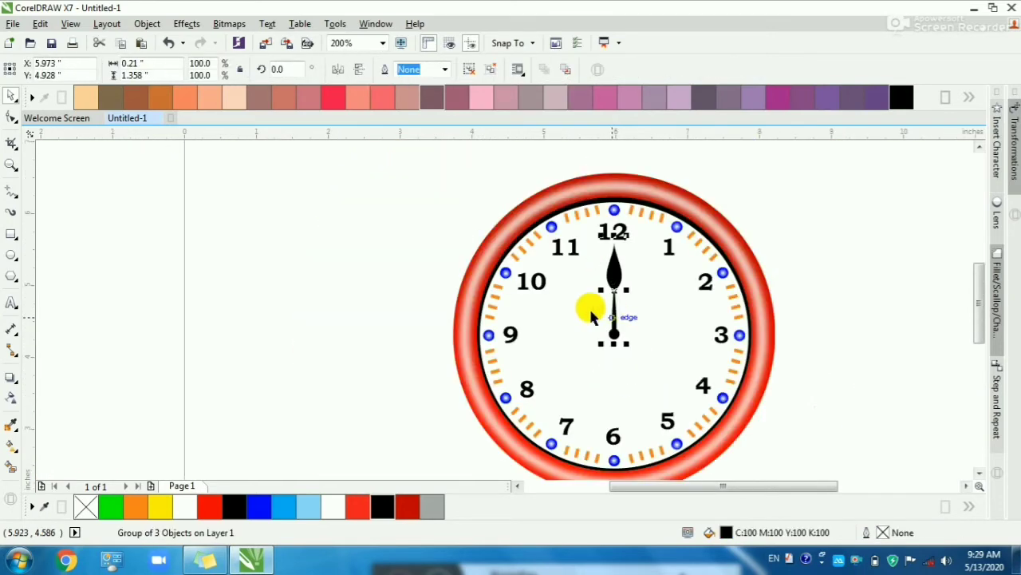
Step: Create a copy of the hand rotated to 300 degrees, pointing at the 2, and scale it down to 81%
drag(378, 204, 818, 407)
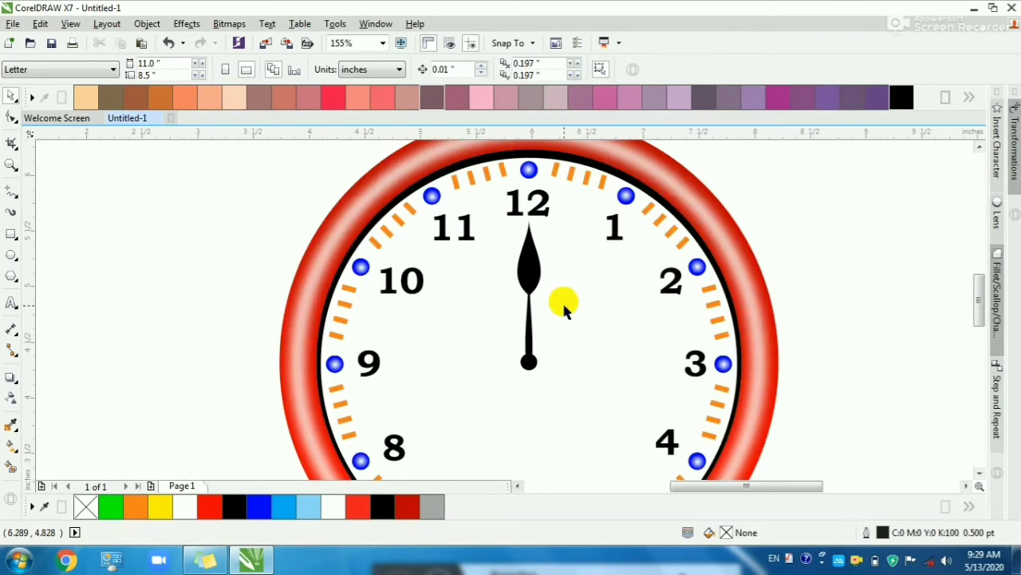
click(528, 260)
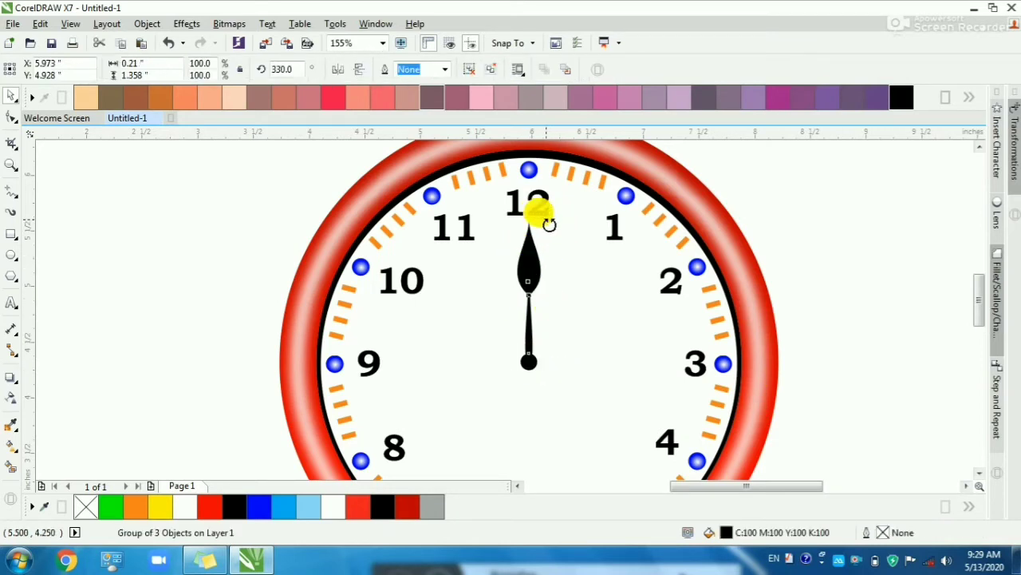
drag(549, 225, 612, 323)
scroll(614, 323, up, 2)
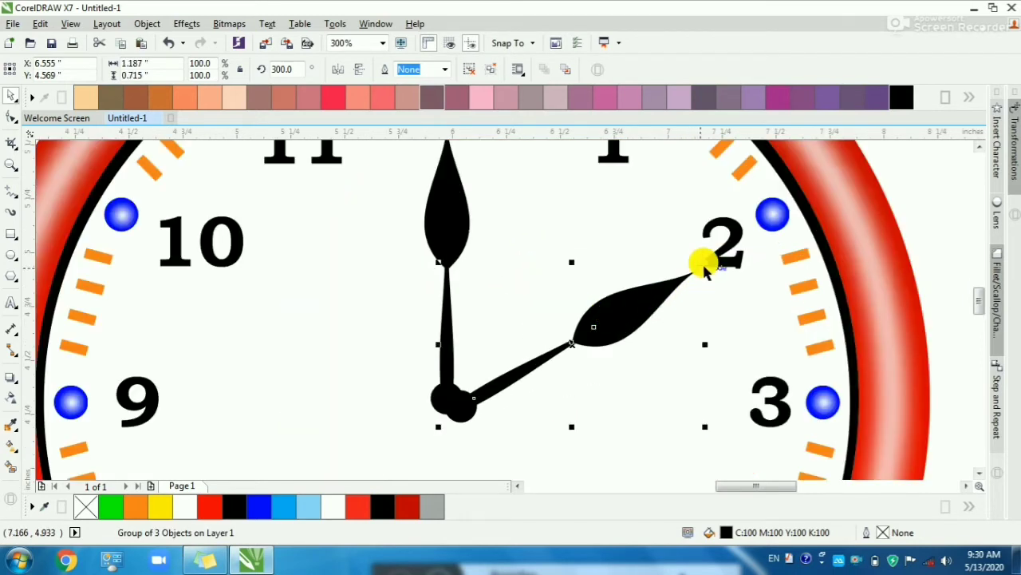
drag(701, 265, 649, 282)
scroll(575, 310, down, 2)
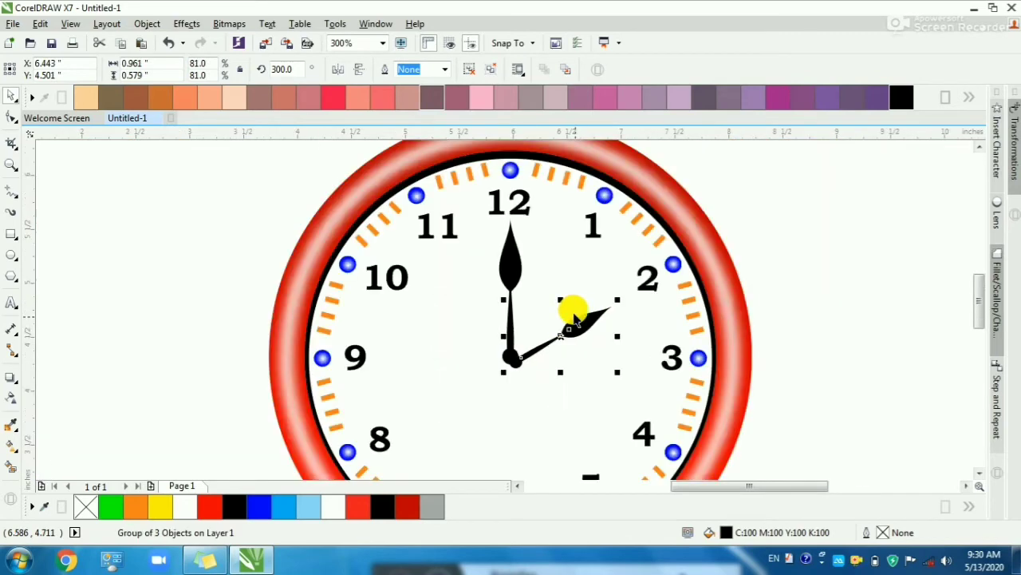
Step: Move the hour hand so its round end sits on the minute hand's round end at the clock's centre
scroll(518, 351, up, 2)
drag(510, 385, 489, 357)
scroll(494, 367, down, 2)
click(557, 359)
scroll(557, 359, down, 3)
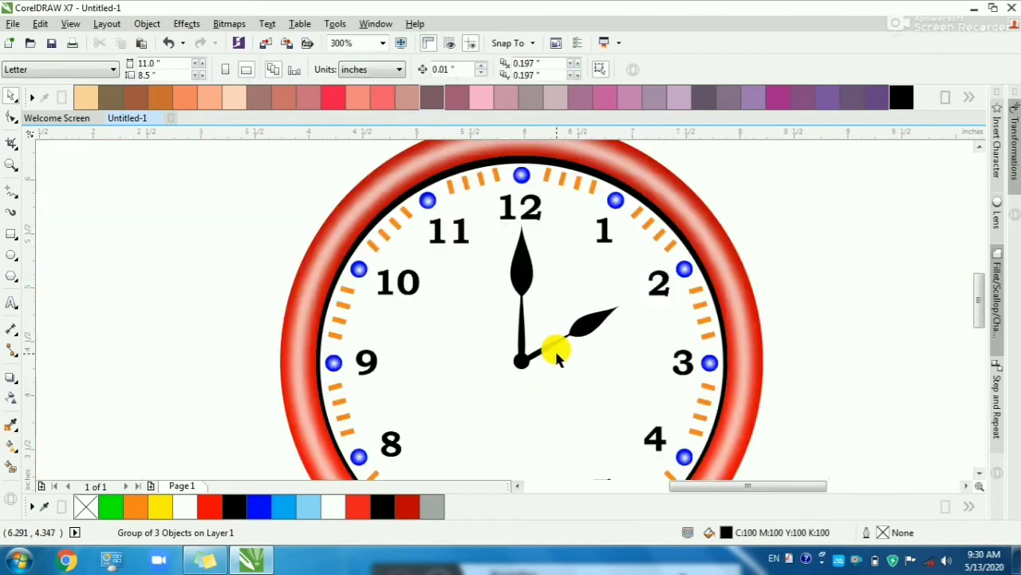
scroll(691, 372, up, 2)
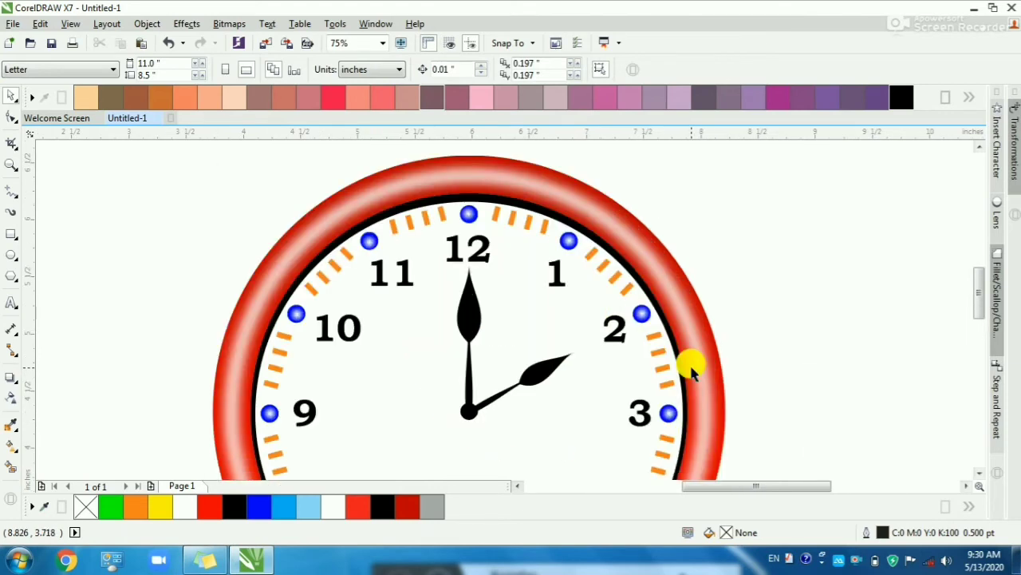
click(531, 375)
scroll(554, 354, up, 2)
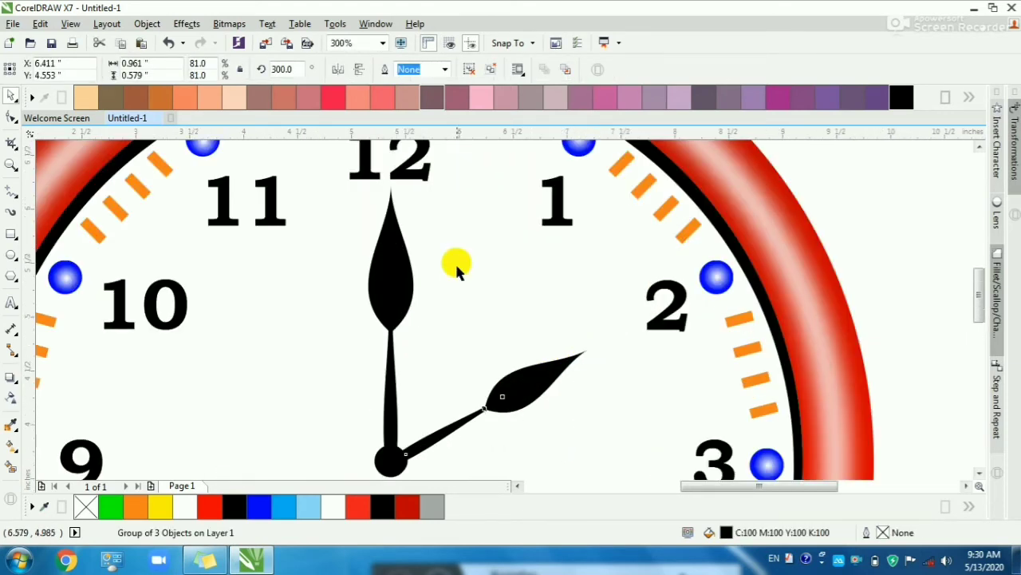
Step: Rotate the minute hand about 11 degrees towards the space between the 11 and 12, and enlarge it to 114%
scroll(447, 262, down, 2)
scroll(451, 239, up, 2)
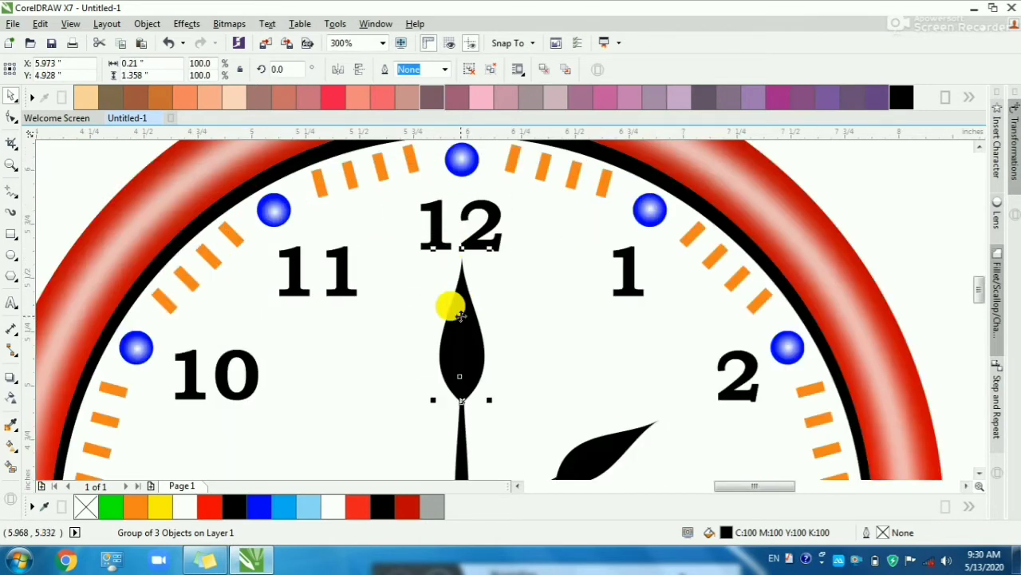
drag(431, 253, 370, 219)
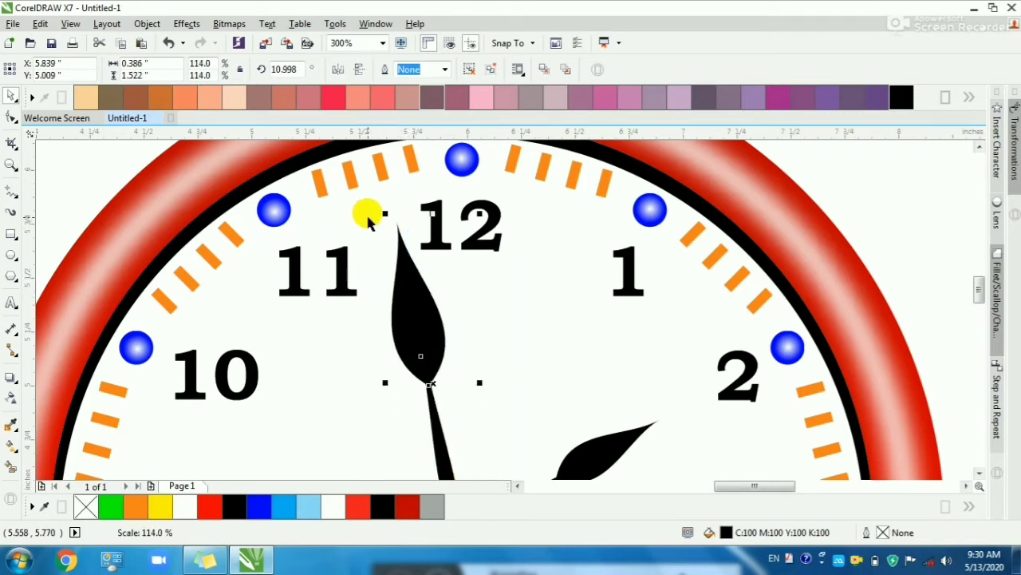
scroll(408, 225, down, 1)
key(Escape)
key(F2)
drag(294, 189, 648, 363)
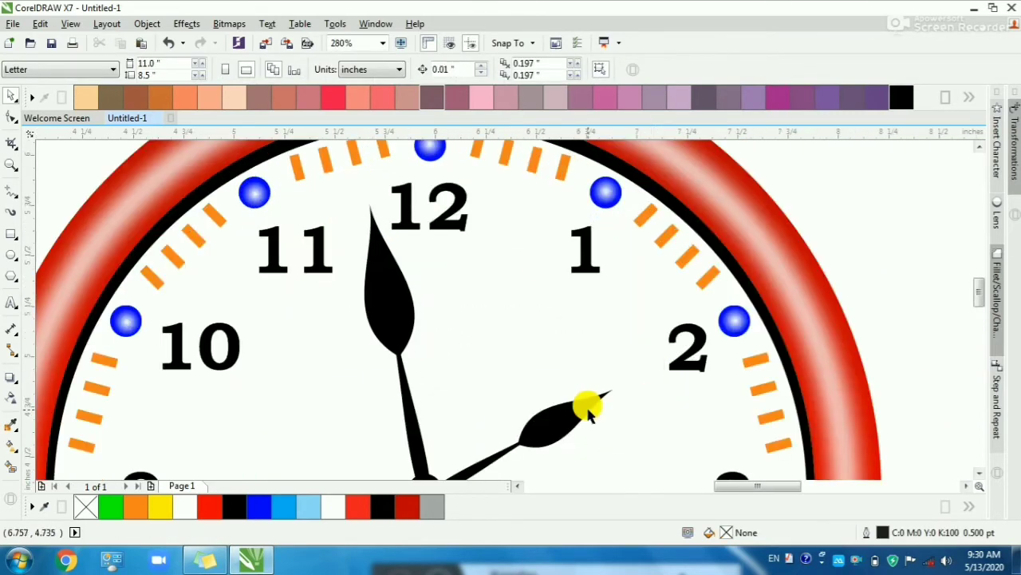
right_click(484, 276)
right_click(483, 277)
drag(314, 223, 625, 449)
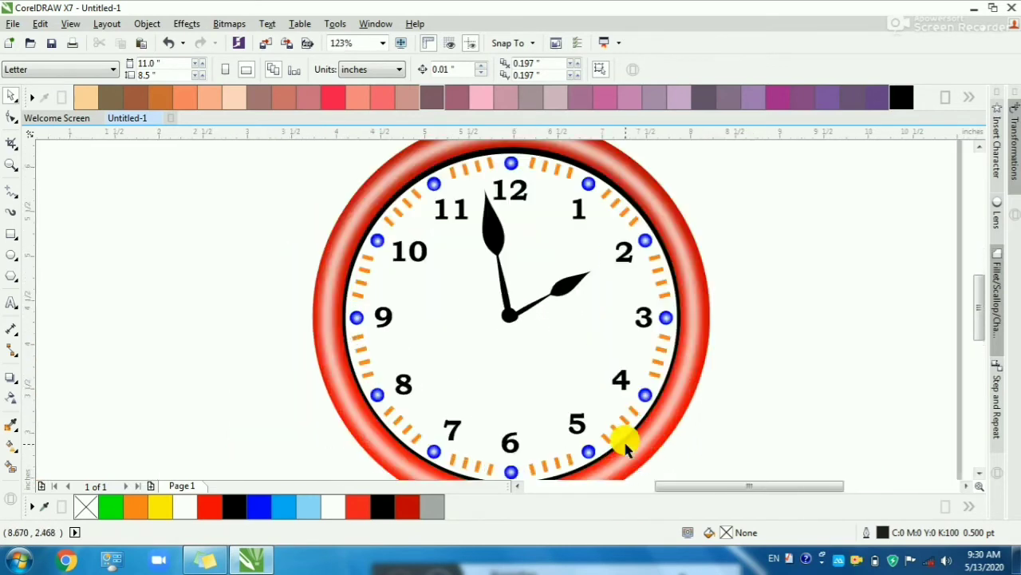
Step: Draw a rectangle about 0.19 by 1.8 inches beside the clock and reshape it by its nodes into a downward-pointing triangle
click(8, 242)
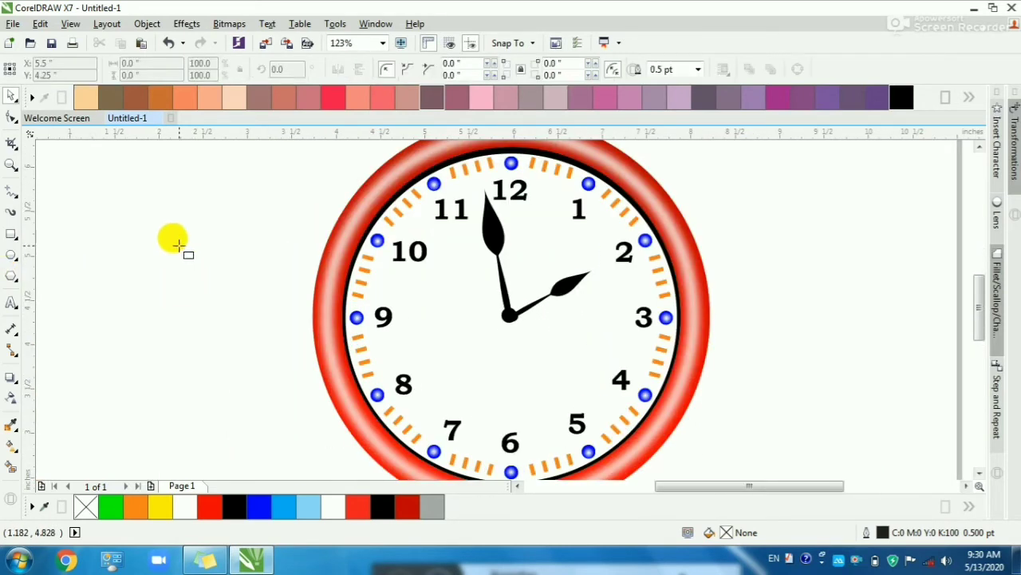
mouse_move(174, 239)
mouse_down()
mouse_move(189, 396)
mouse_move(202, 410)
mouse_up()
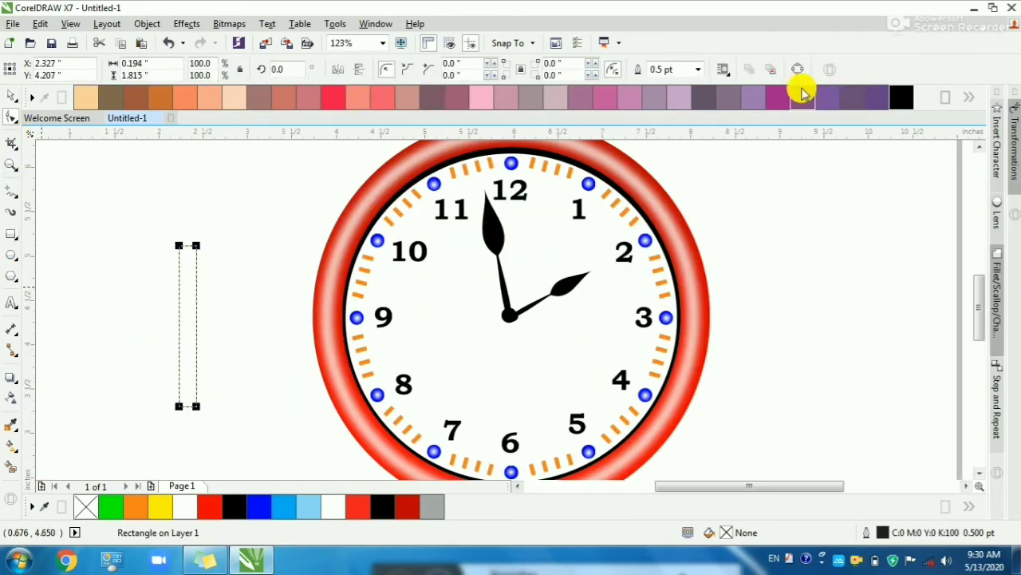
key(F10)
click(196, 399)
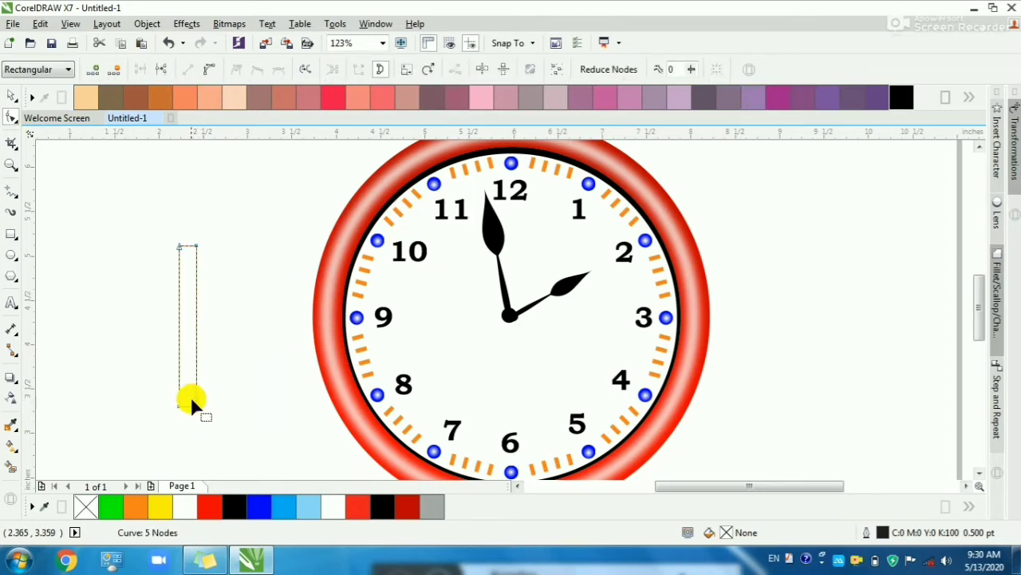
key(Delete)
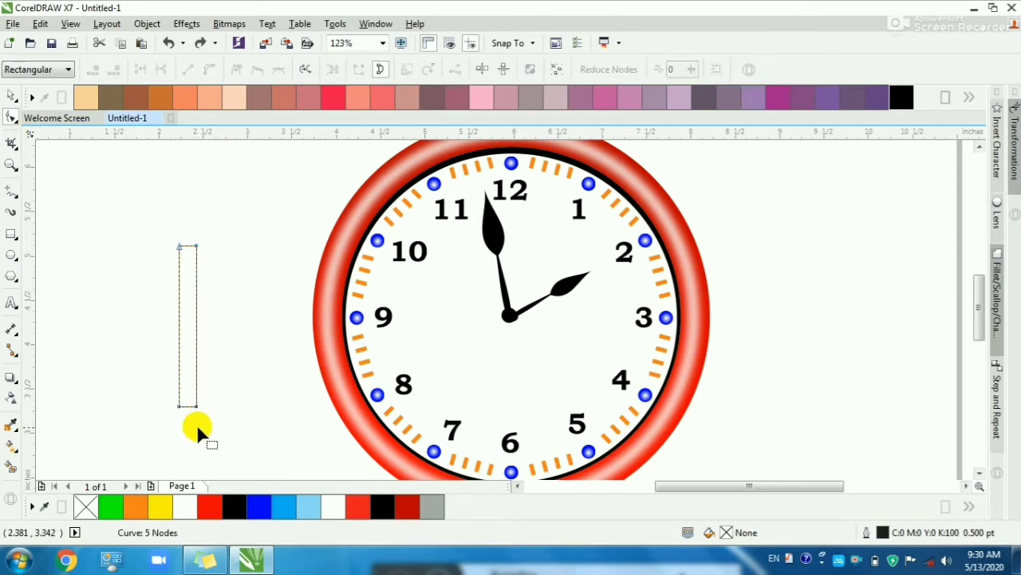
click(196, 405)
key(Delete)
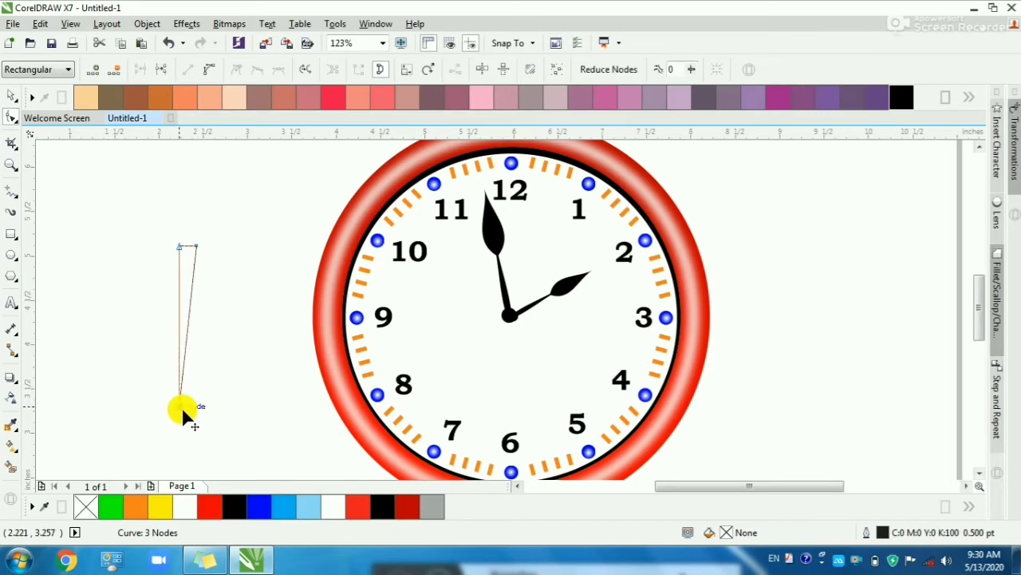
drag(181, 406, 190, 407)
key(space)
Step: Narrow the triangle to 50% of its width, about 0.097 inches
scroll(173, 310, up, 2)
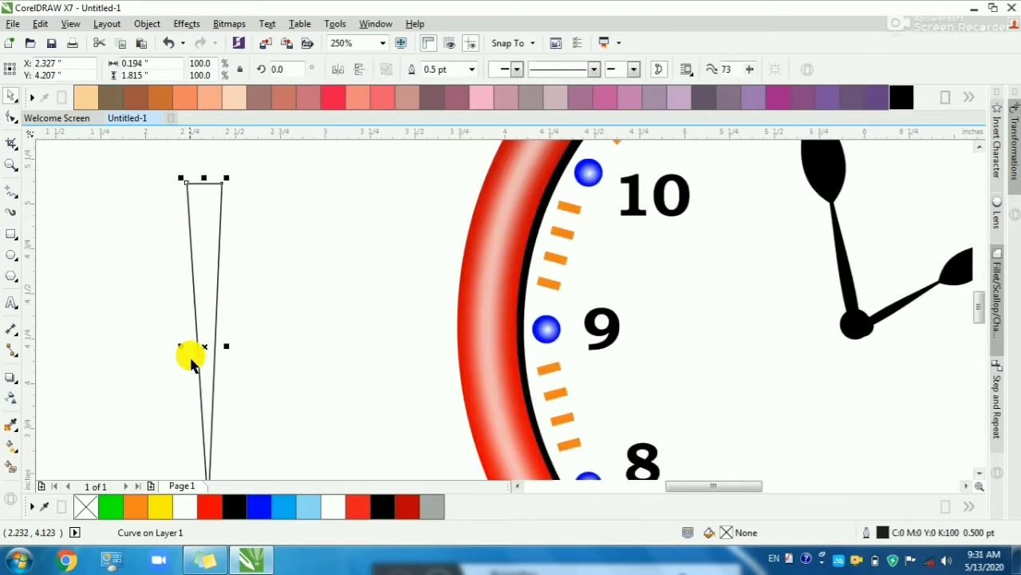
drag(182, 348, 200, 349)
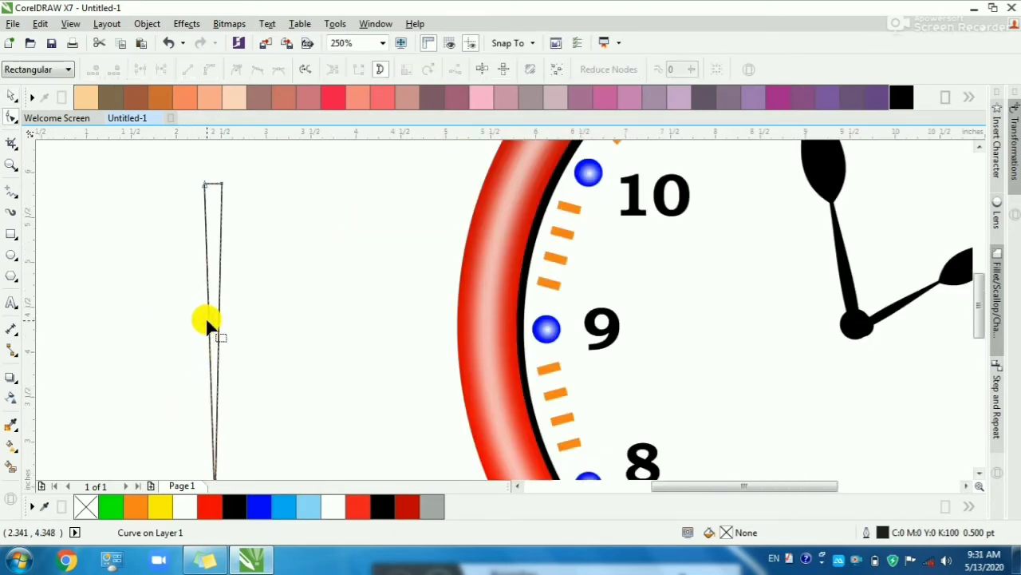
scroll(205, 319, down, 2)
Step: Fill the narrow triangle with red and remove its outline
click(968, 97)
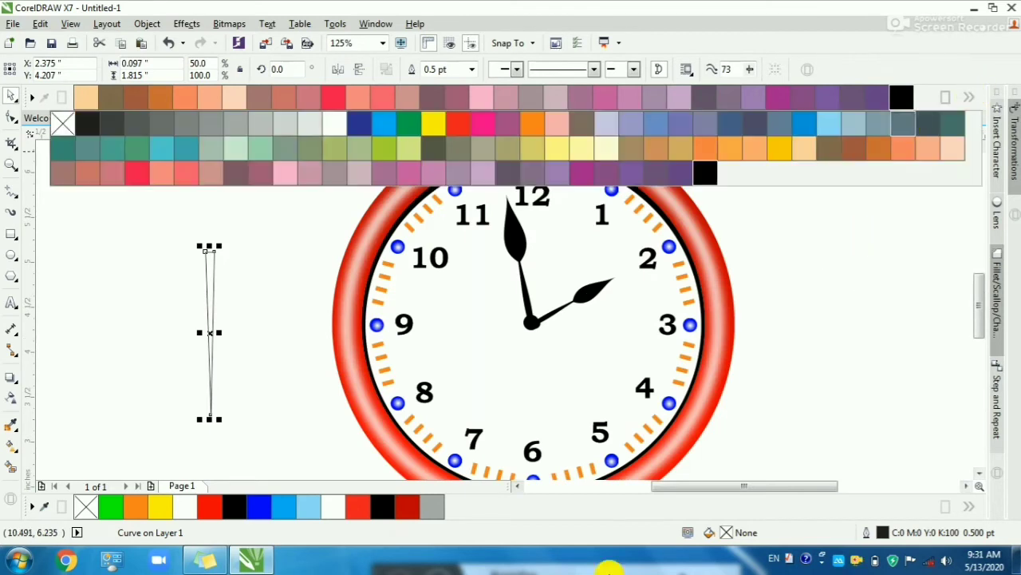
click(460, 127)
click(472, 70)
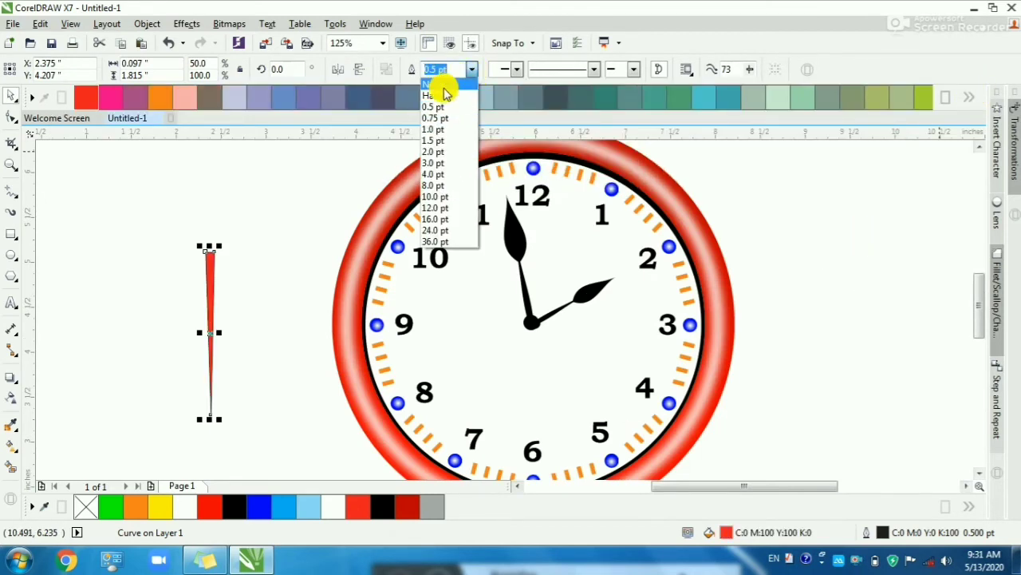
click(456, 83)
click(167, 230)
Step: Place the red hand on the face just below the black hub, and shorten it to about 1.56 inches
drag(208, 271, 522, 346)
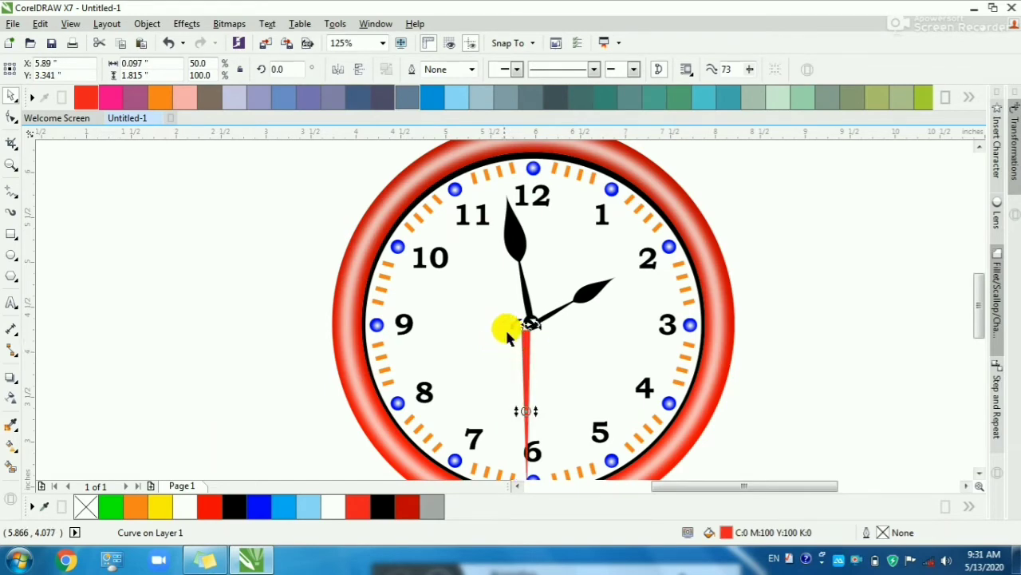
scroll(553, 419, up, 2)
scroll(479, 255, down, 2)
key(Escape)
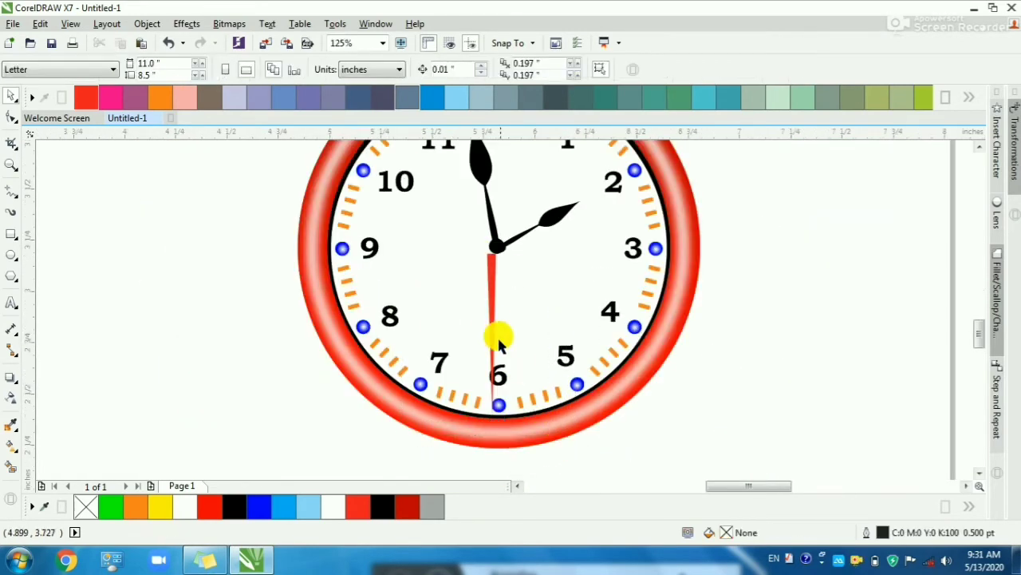
scroll(498, 343, up, 3)
click(509, 255)
drag(512, 407, 503, 365)
scroll(504, 365, down, 2)
Step: Move the red hand up so its wide end overlaps the black hub at the clock's centre
drag(453, 190, 569, 237)
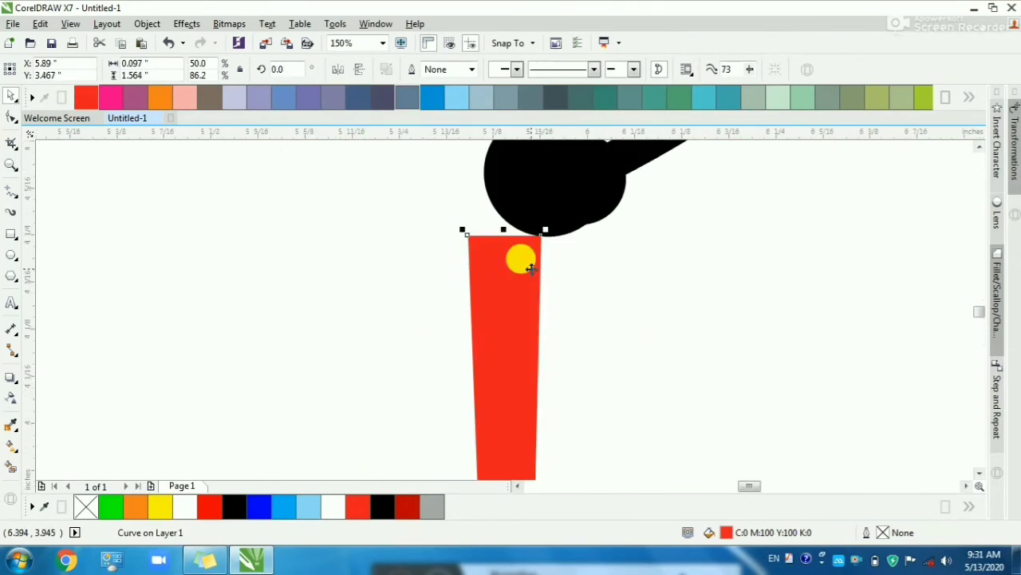
drag(499, 288, 547, 219)
scroll(523, 342, down, 2)
scroll(498, 314, down, 5)
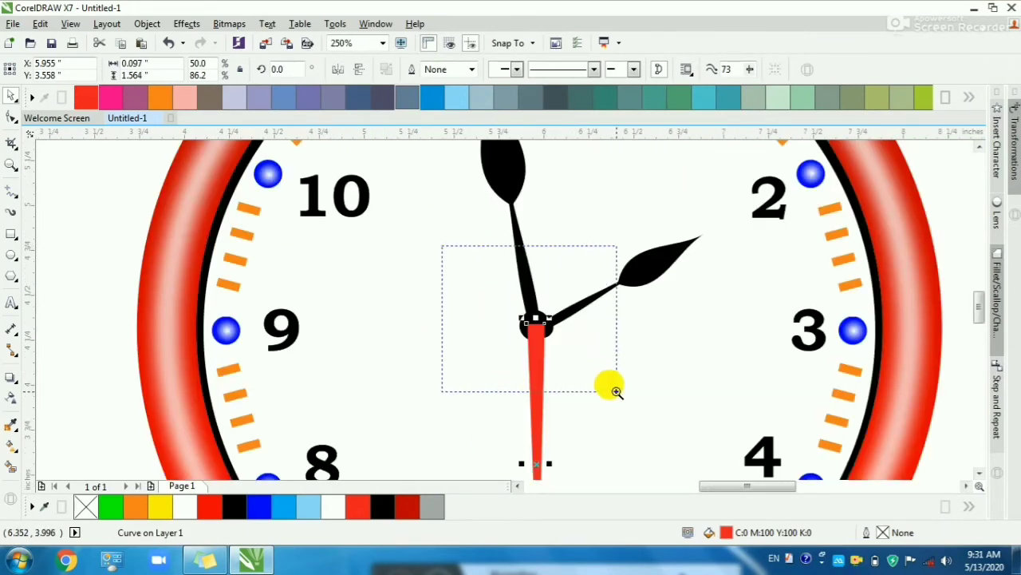
Step: Shift the hour hand slightly so its round end coincides with the minute hand's round end
scroll(612, 388, up, 3)
scroll(620, 388, up, 4)
click(676, 291)
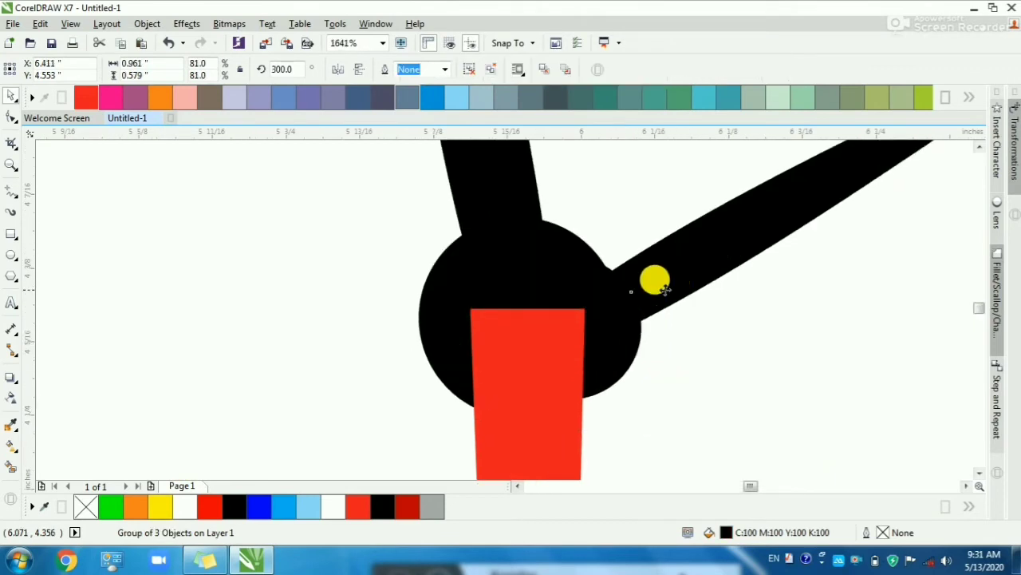
drag(654, 279, 627, 266)
scroll(623, 323, down, 2)
Step: Send the red hand behind the black hub and rotate it about the hub to point between the 6 and 7
click(612, 334)
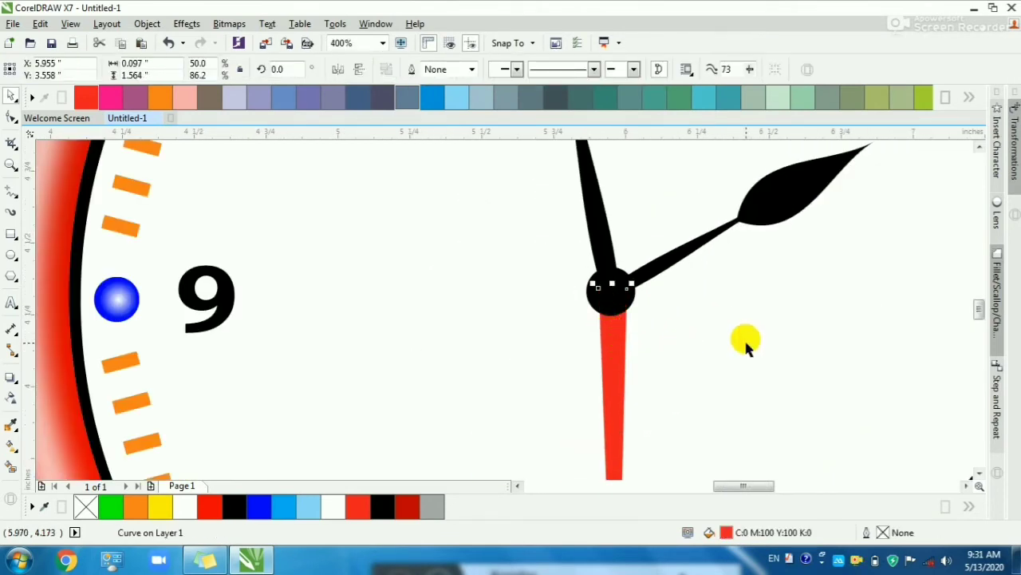
key(F4)
scroll(509, 394, up, 2)
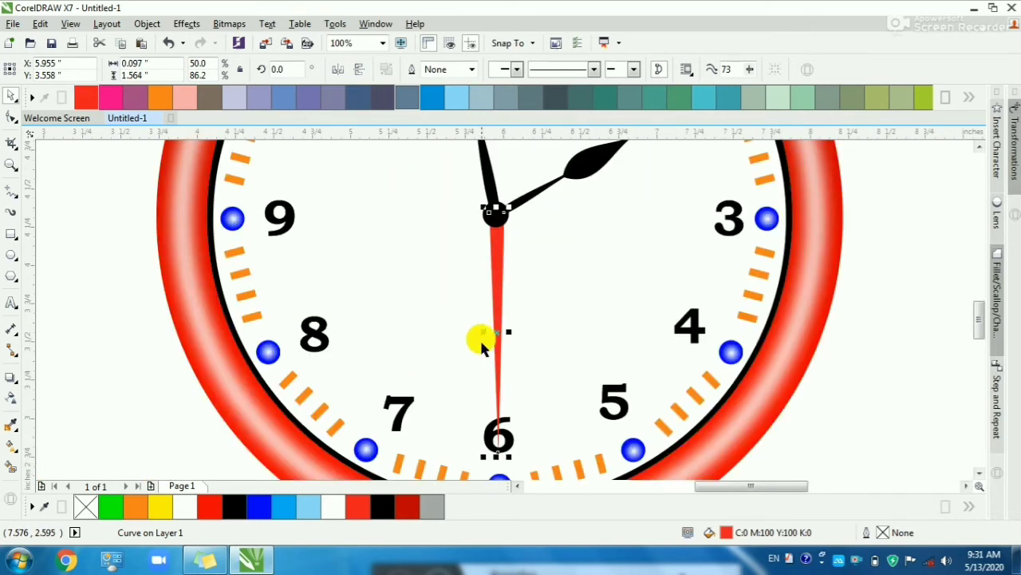
drag(497, 331, 493, 209)
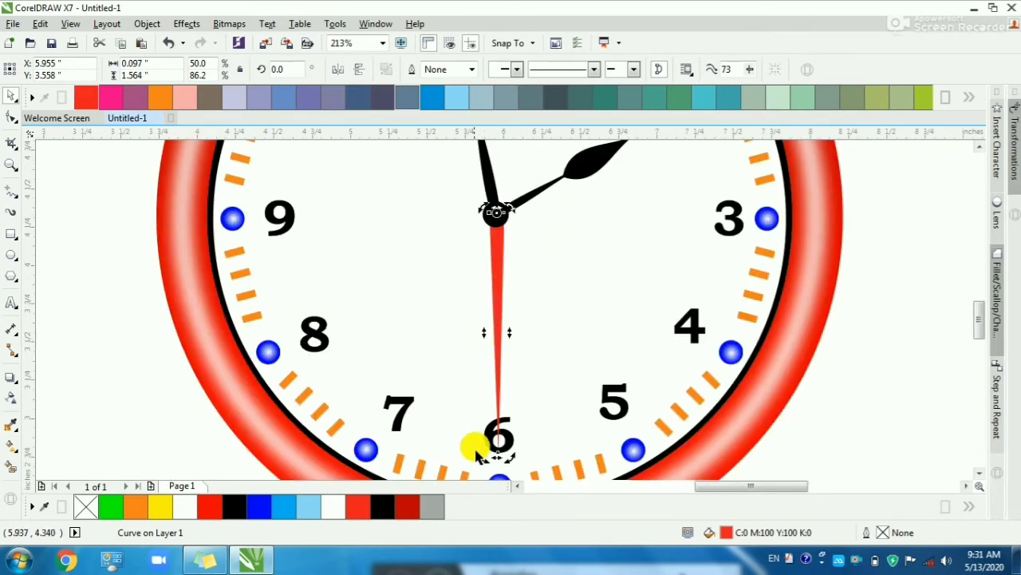
drag(476, 453, 423, 450)
key(Escape)
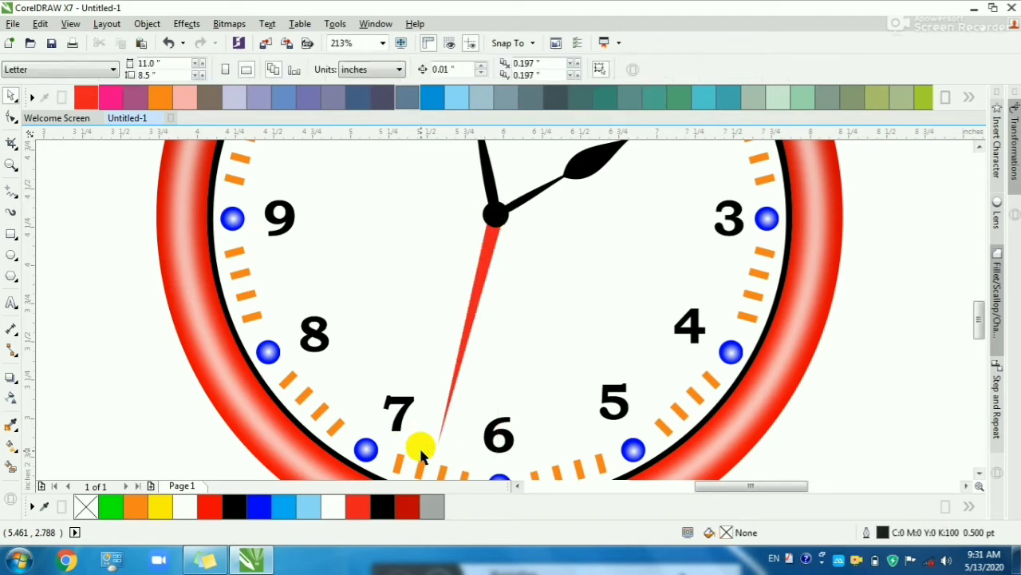
scroll(422, 452, down, 2)
drag(263, 167, 719, 381)
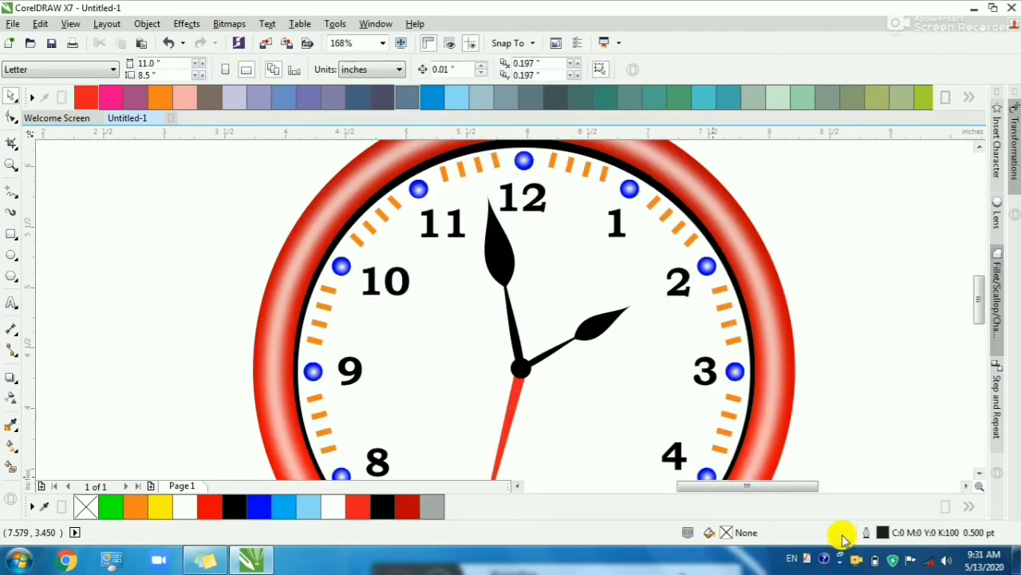
Step: Apply the Flat Bottom Right drop shadow preset to the hour hand and offset it to about 0.013 and -0.065 inches
scroll(576, 383, up, 2)
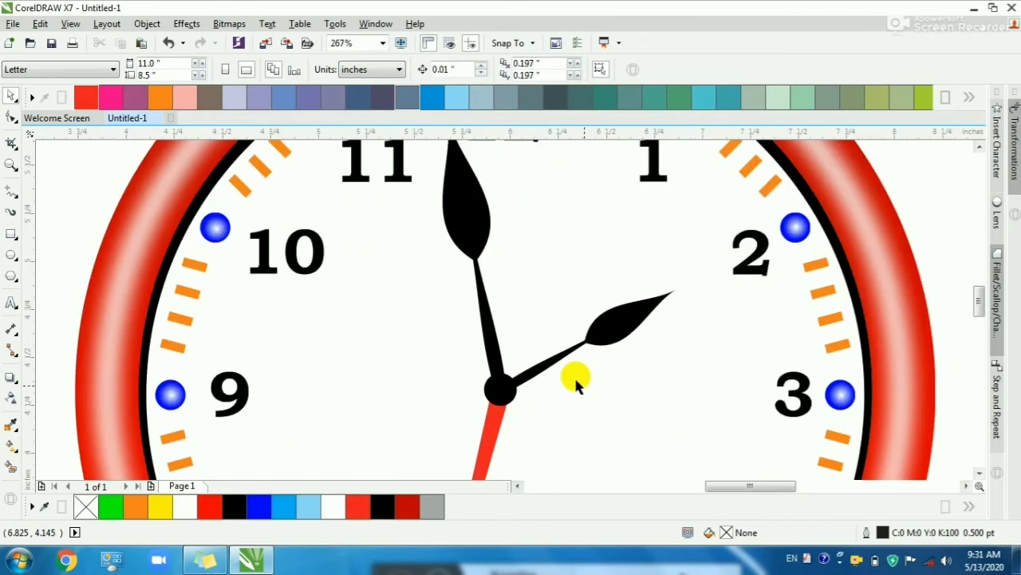
click(557, 363)
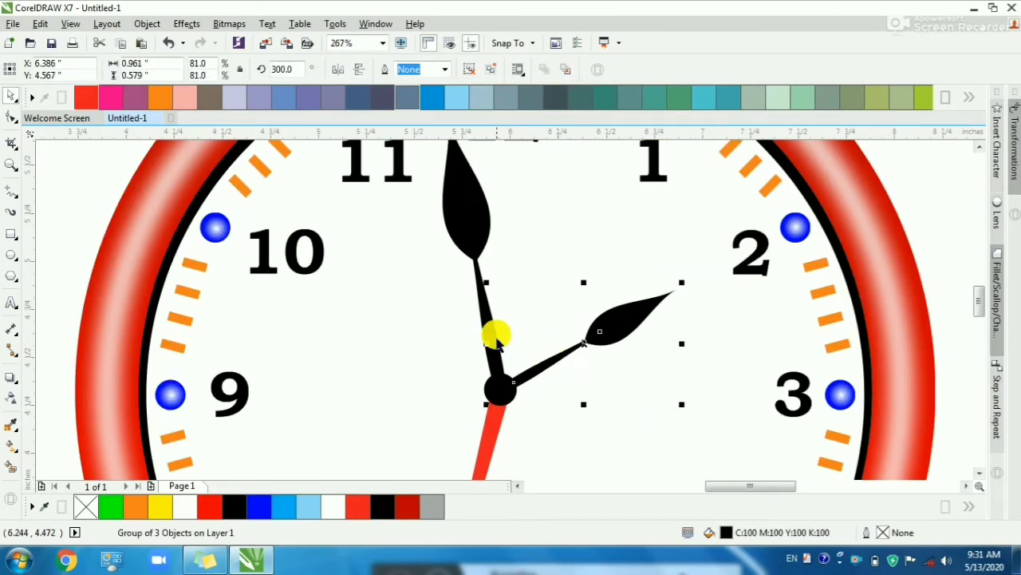
click(13, 378)
scroll(566, 403, up, 2)
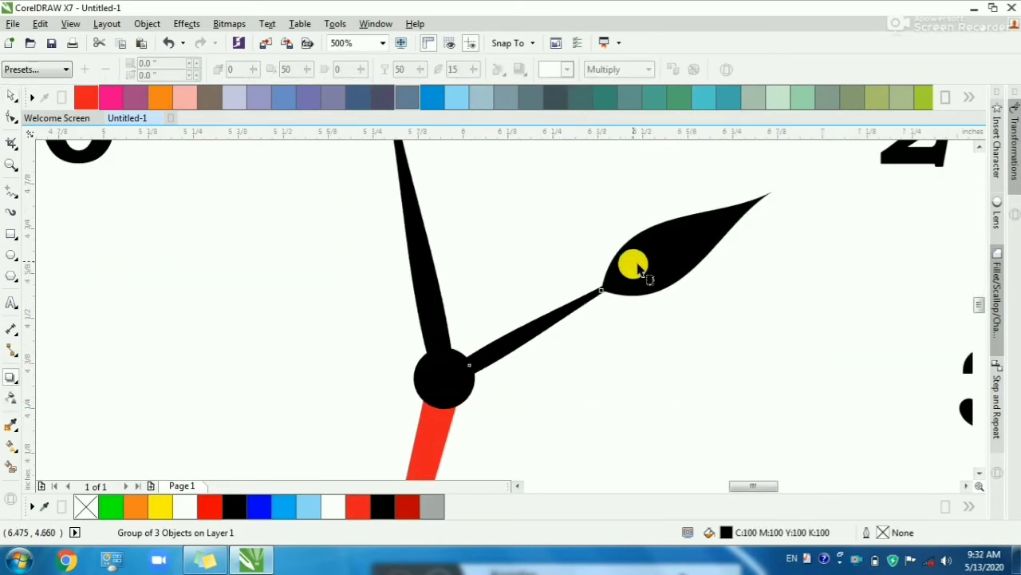
drag(603, 293, 661, 356)
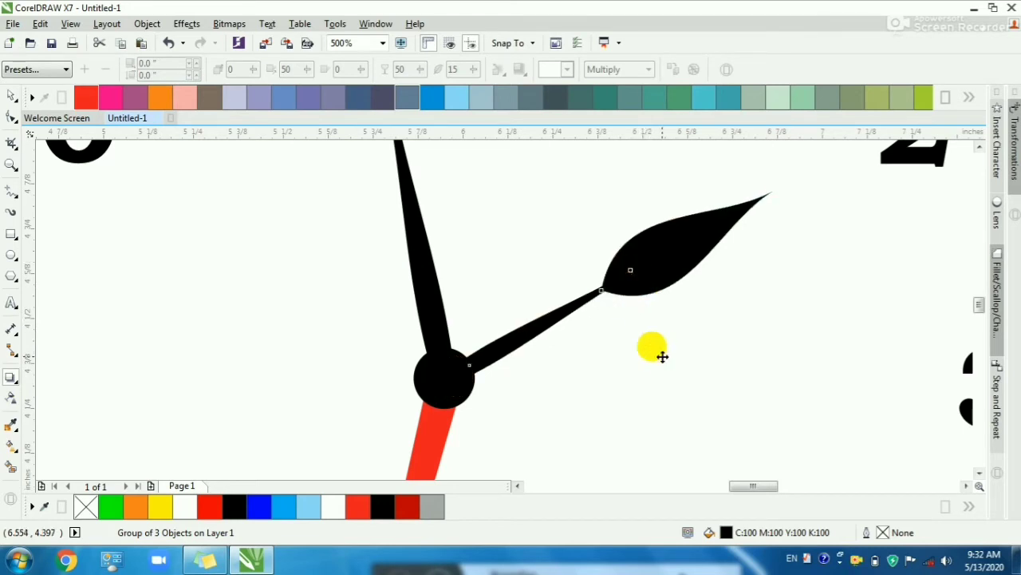
key(ctrl+z)
click(48, 70)
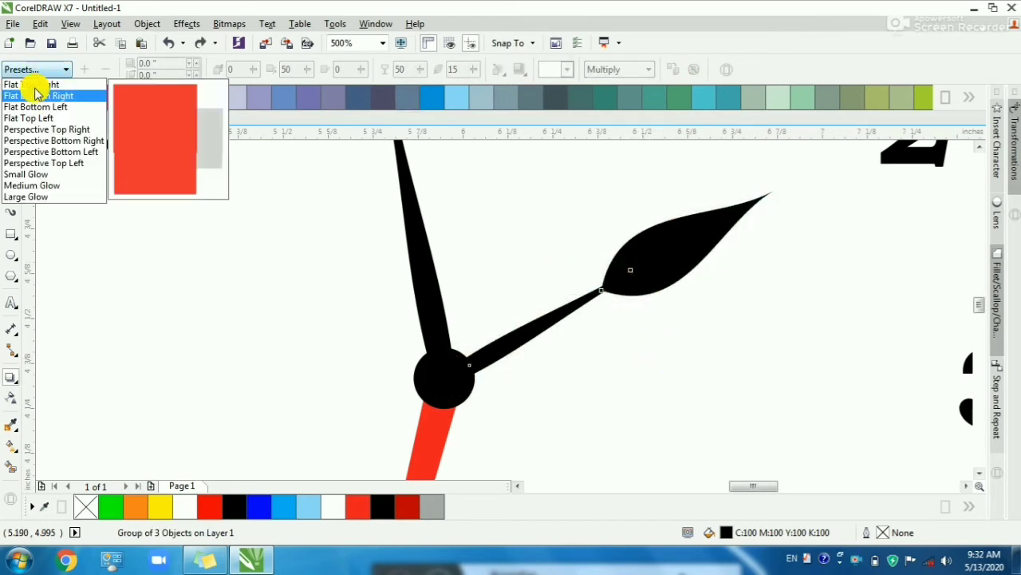
click(40, 95)
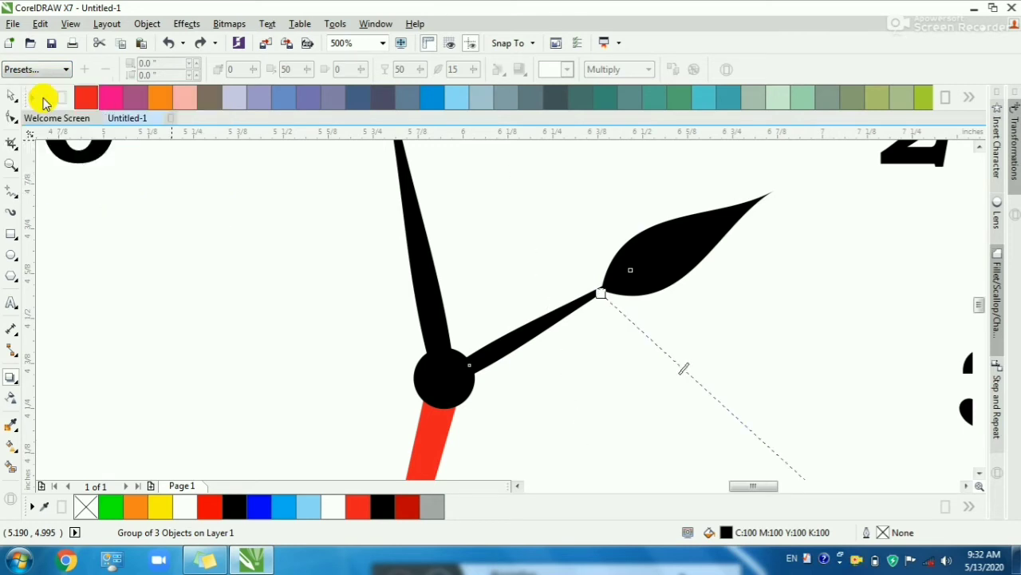
scroll(200, 201, down, 2)
drag(586, 415, 411, 306)
scroll(411, 306, down, 2)
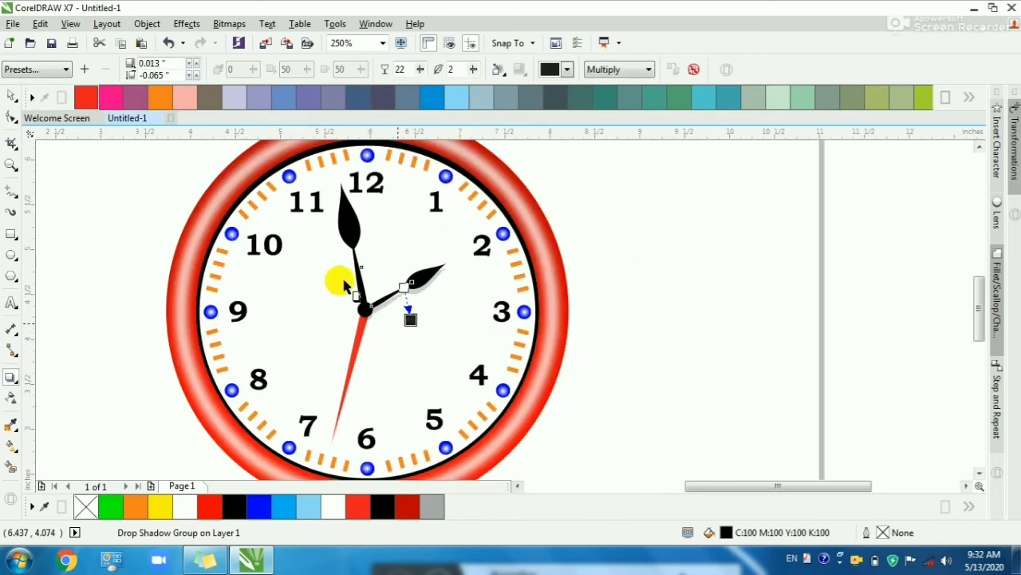
Step: Give the minute hand a Flat Bottom Right drop shadow, offset about 0.059 and -0.04 inches, with opacity 41
scroll(356, 242, up, 2)
click(355, 242)
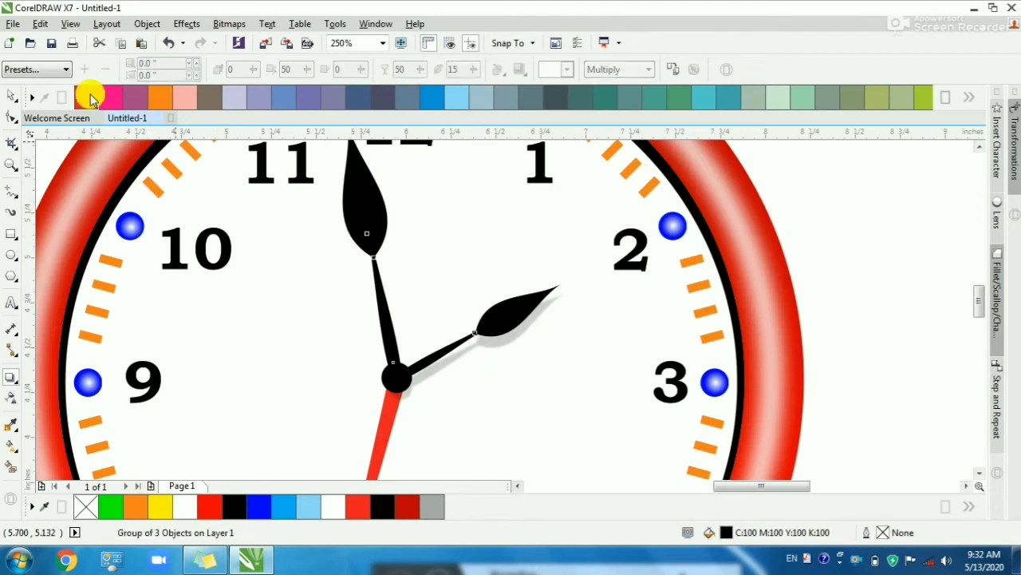
click(36, 69)
click(56, 95)
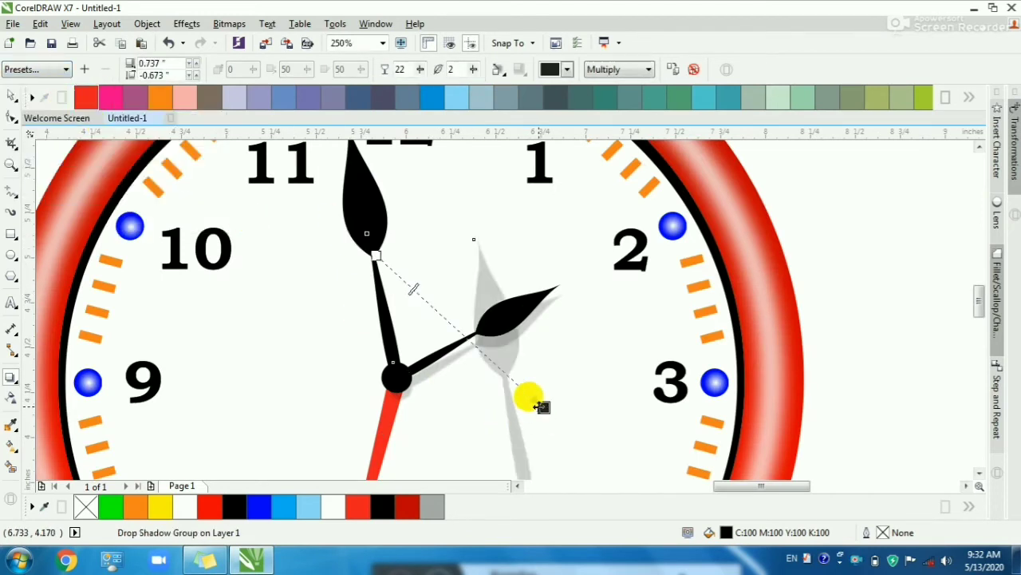
drag(541, 405, 413, 317)
scroll(423, 286, down, 2)
scroll(419, 284, up, 6)
scroll(412, 317, down, 6)
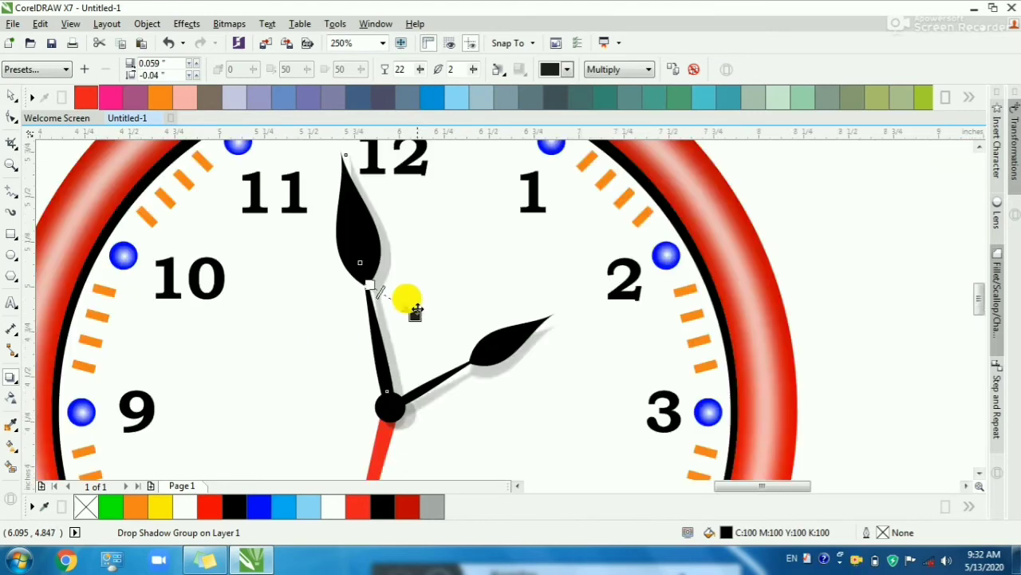
scroll(418, 388, up, 2)
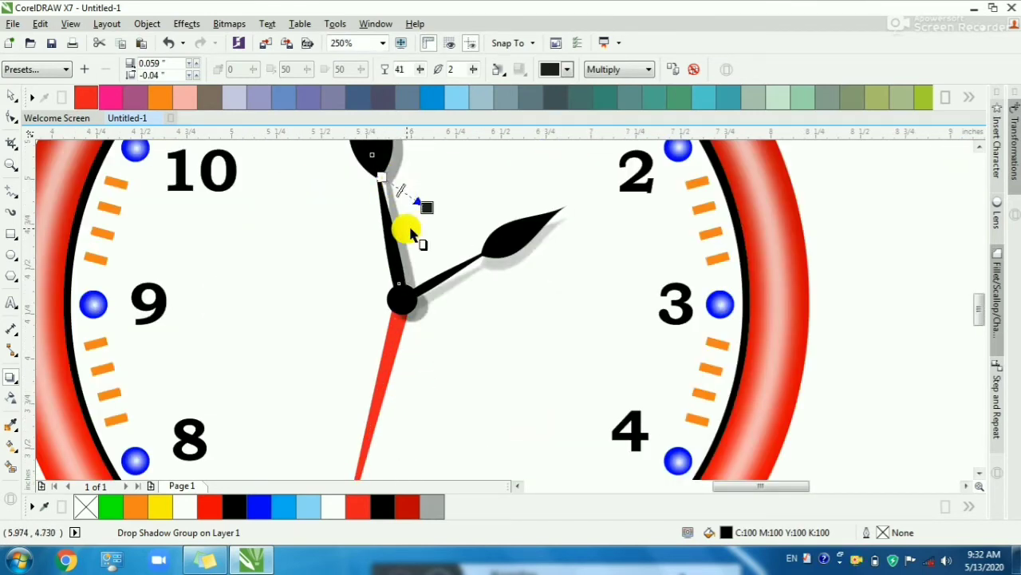
Step: Adjust the minute hand's drop shadow opacity and set the hour hand's drop shadow opacity to 31
scroll(392, 183, up, 2)
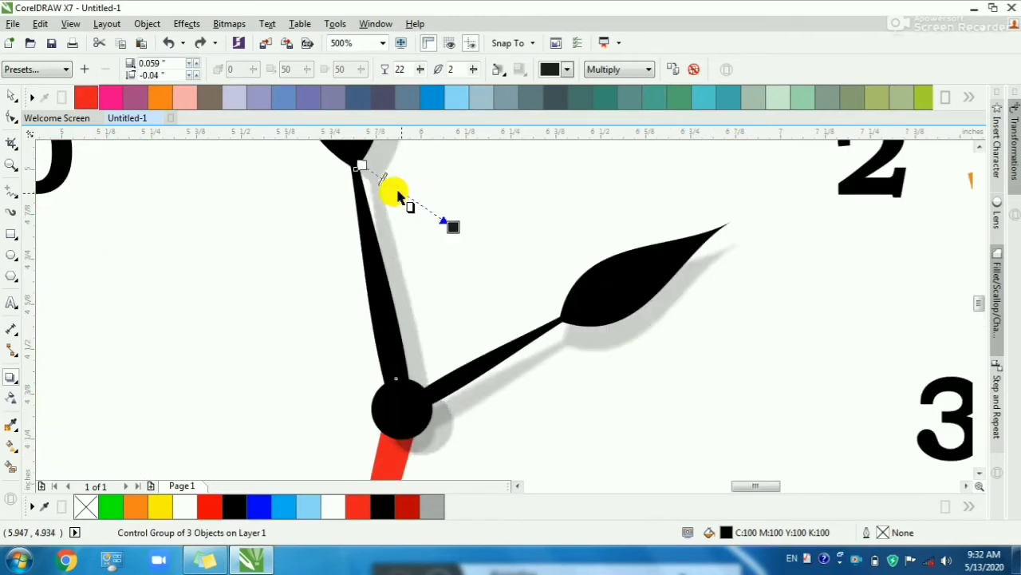
drag(393, 189, 398, 191)
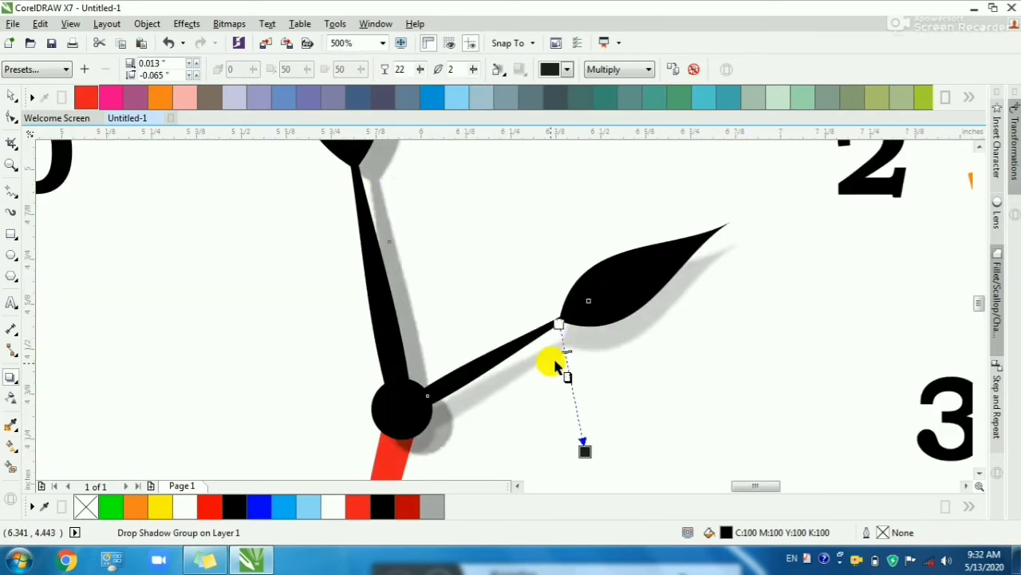
scroll(506, 283, down, 2)
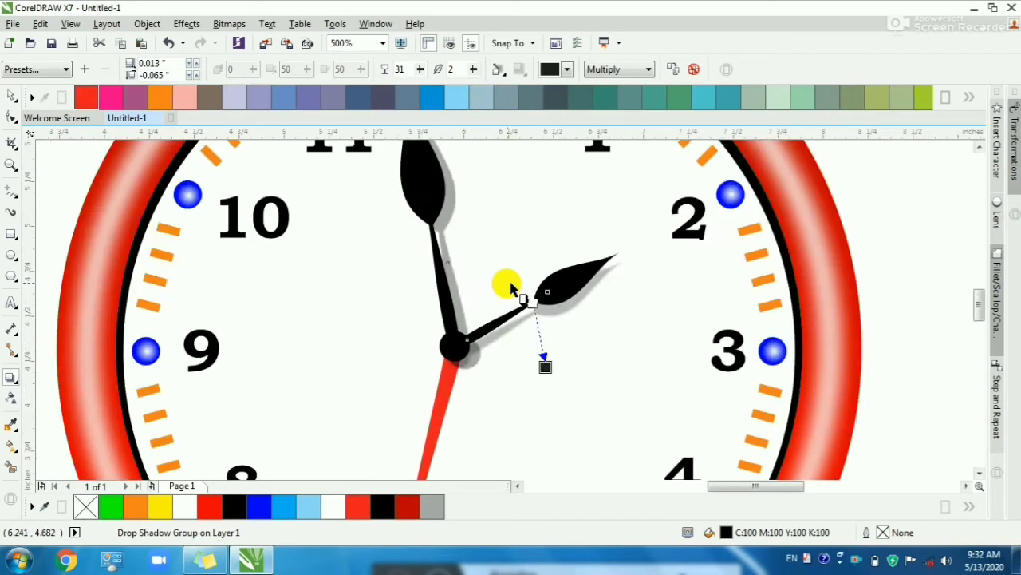
Step: Apply a flat-bottom preset drop shadow to the red second hand
click(450, 388)
scroll(441, 343, down, 3)
scroll(437, 369, up, 2)
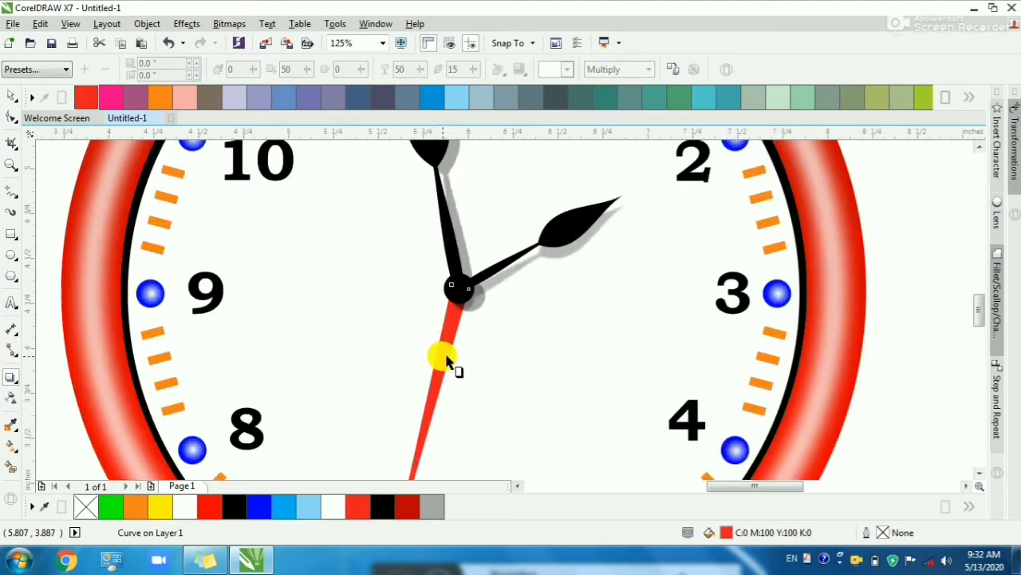
click(65, 70)
click(50, 92)
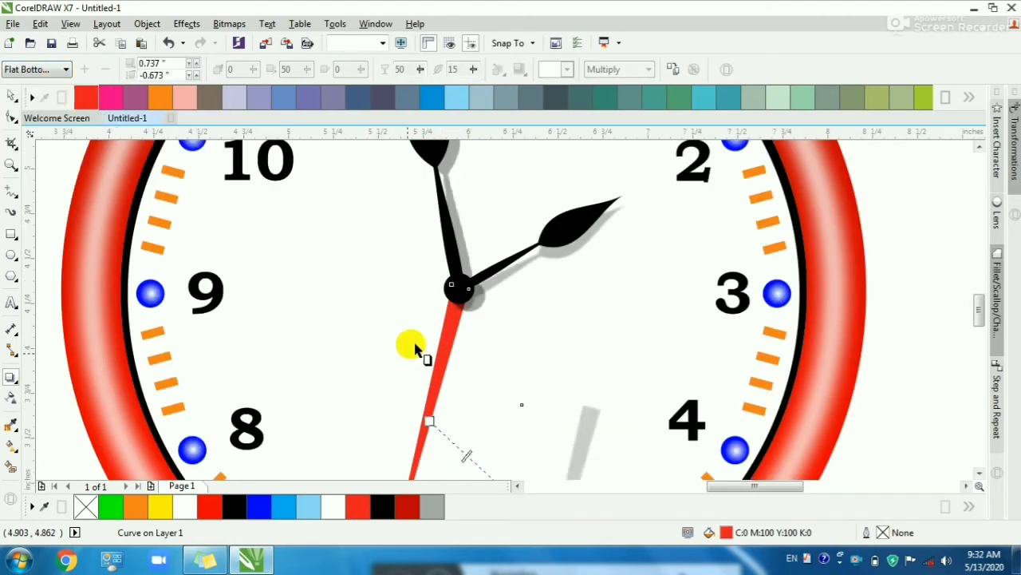
Step: Bring the second hand's shadow close to the hand, offset about 0.06 by -0.041 inches, with opacity 35
scroll(401, 296, down, 1)
scroll(455, 388, up, 1)
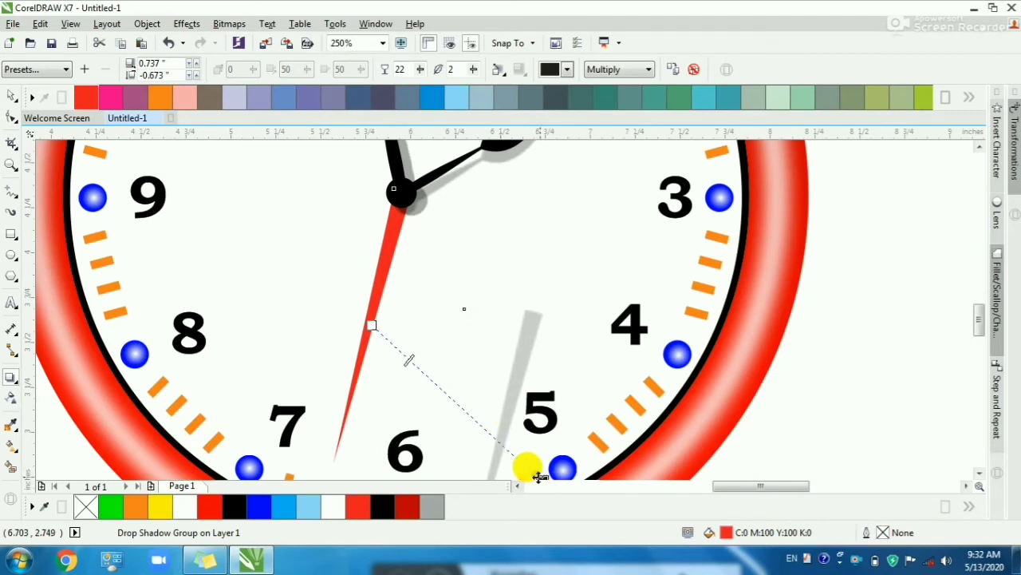
drag(540, 477, 421, 359)
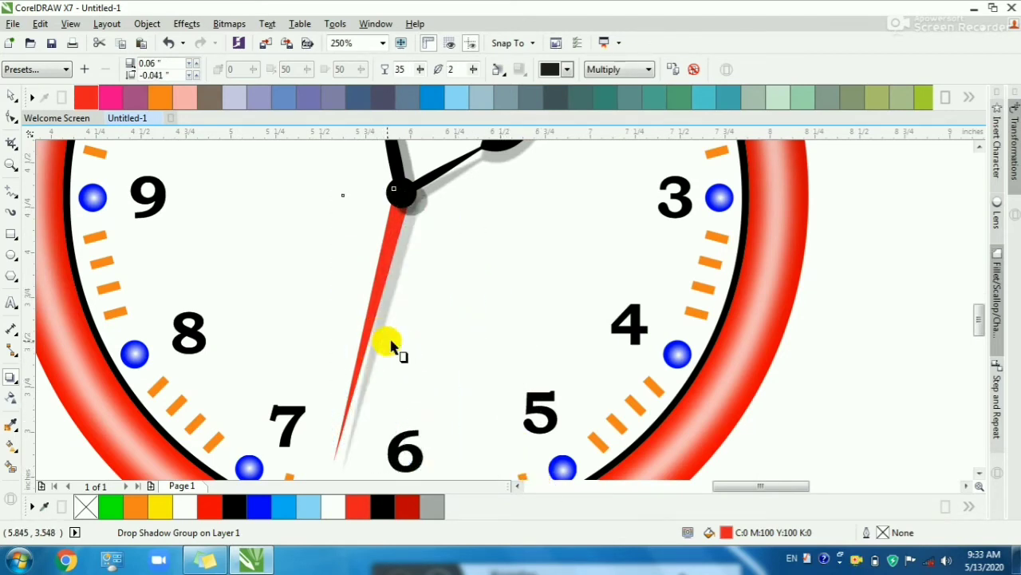
key(space)
key(Escape)
key(F4)
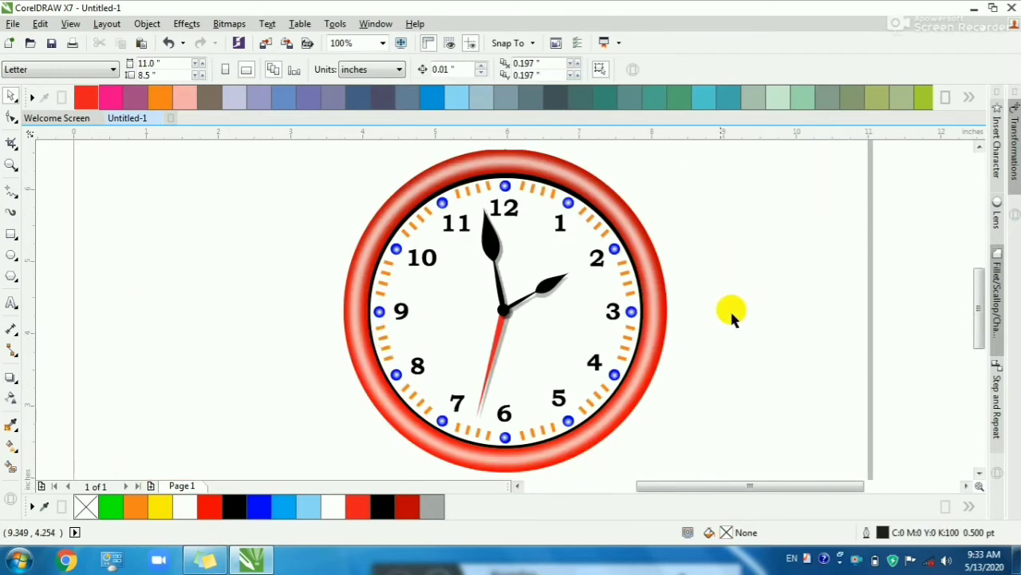
Step: Draw an upright rectangle about 0.267 by 0.734 inches in the empty area beside the clock and convert it to curves
drag(235, 171, 722, 409)
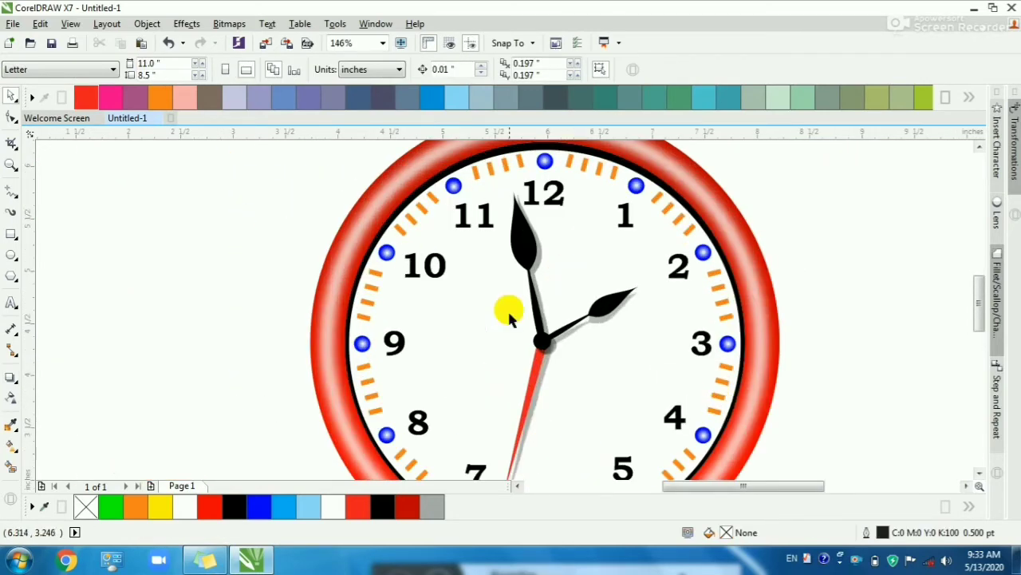
scroll(509, 317, down, 2)
drag(335, 299, 622, 474)
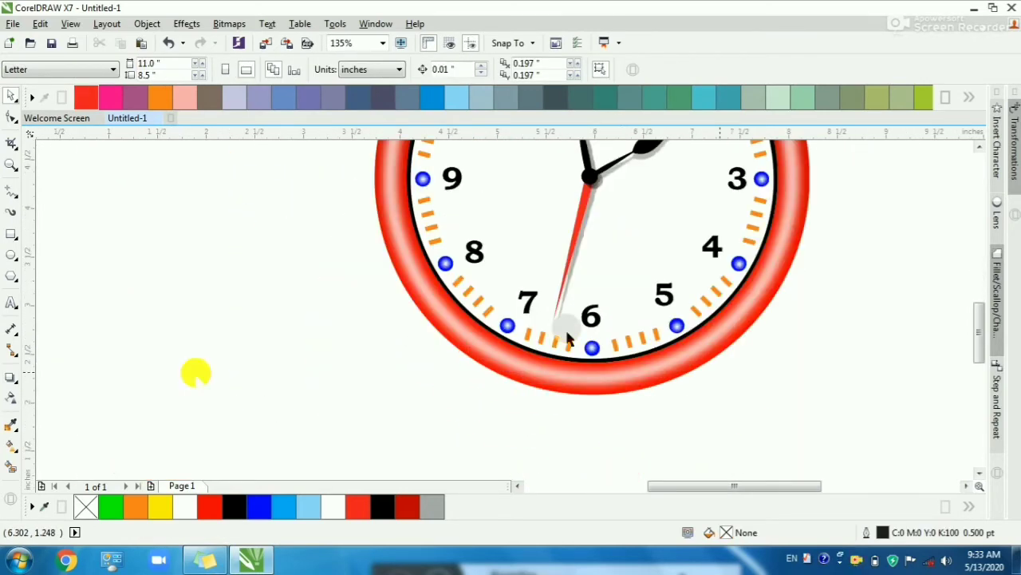
click(13, 233)
key(F2)
drag(126, 228, 497, 401)
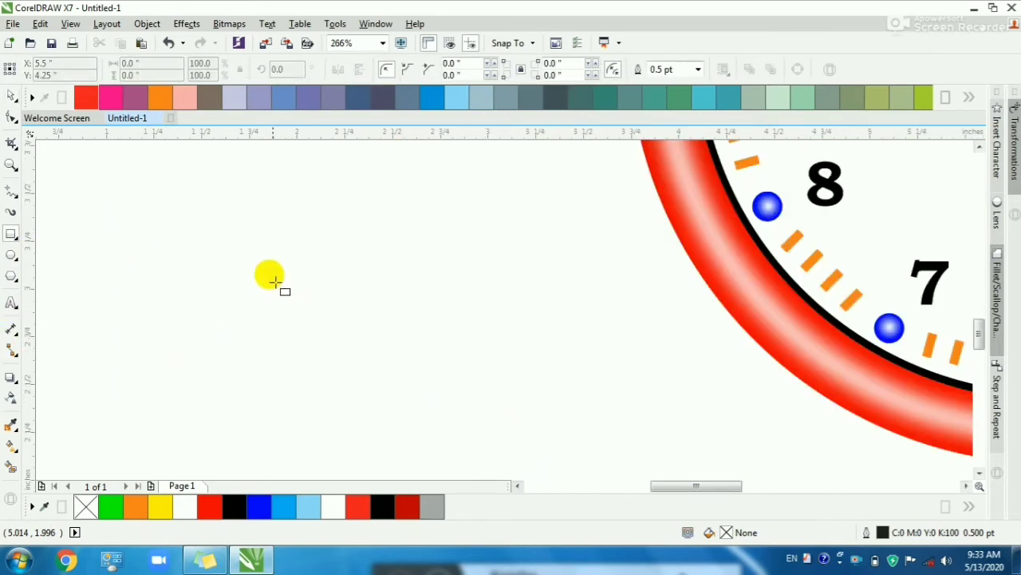
drag(267, 252, 318, 392)
click(11, 118)
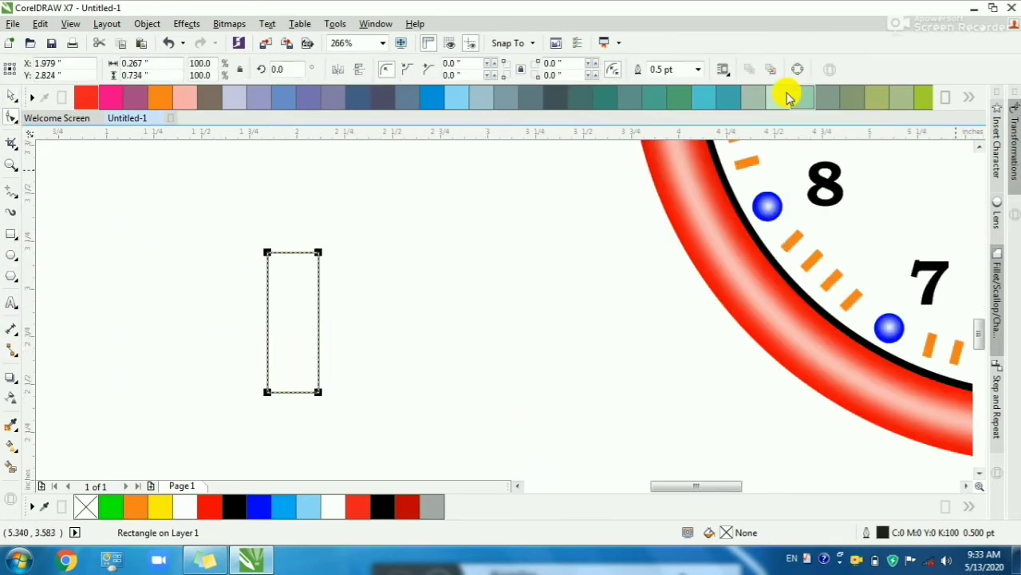
key(ctrl+q)
scroll(246, 386, up, 2)
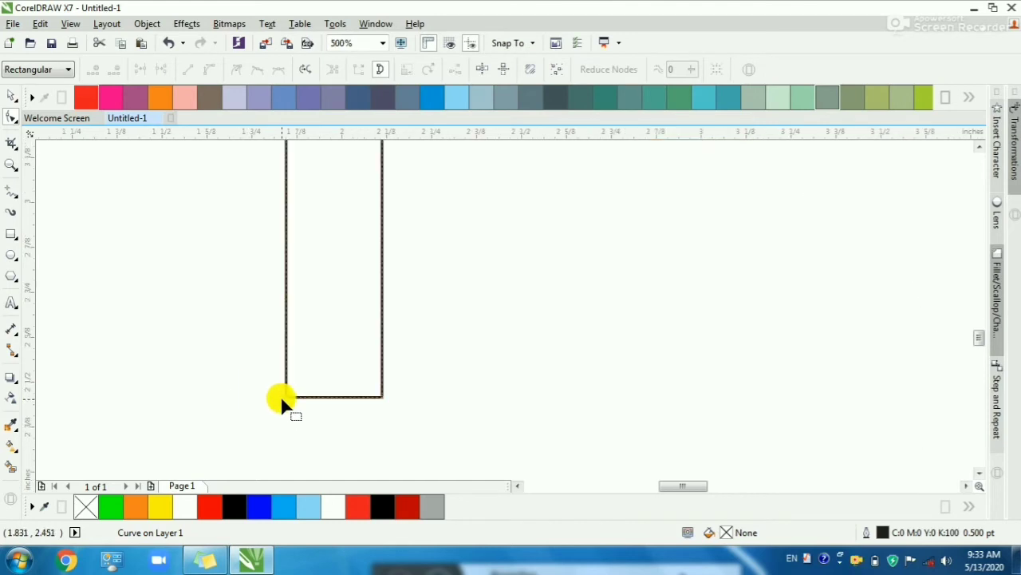
drag(284, 395, 365, 399)
scroll(356, 397, down, 2)
key(space)
scroll(347, 347, up, 2)
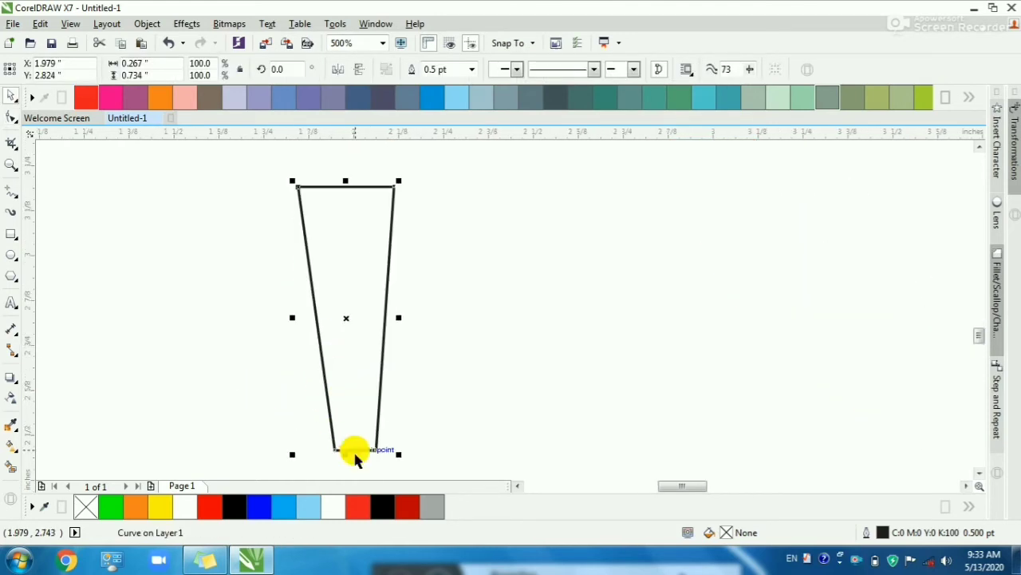
key(ctrl+z)
key(ctrl+z)
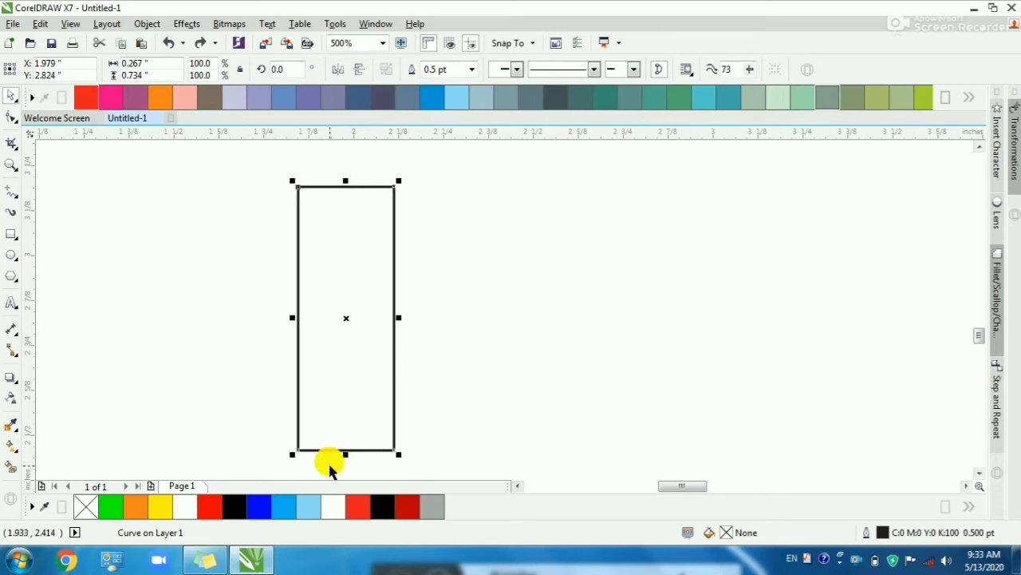
Step: Draw a short vertical line across the rectangle's bottom edge, duplicate it about 0.125 inches to the side, and group both lines
drag(191, 318, 441, 497)
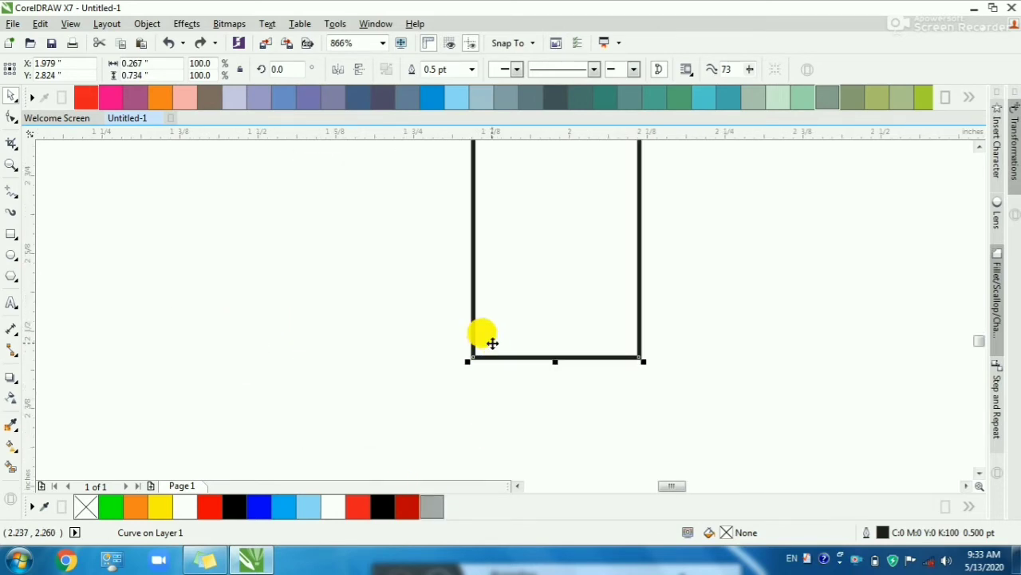
drag(390, 301, 710, 418)
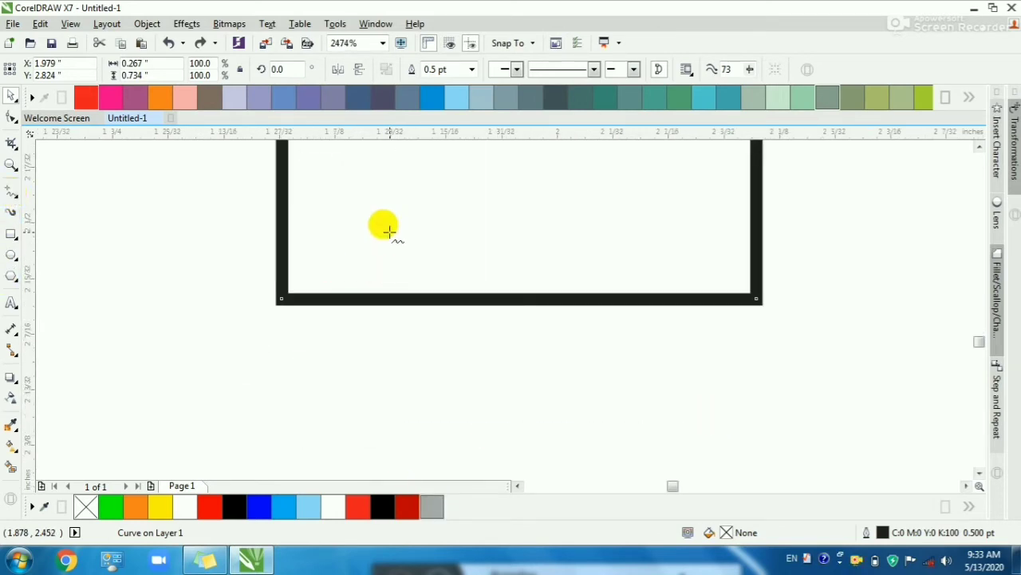
drag(388, 232, 390, 385)
drag(390, 343, 613, 341)
shift+click(383, 320)
key(ctrl+g)
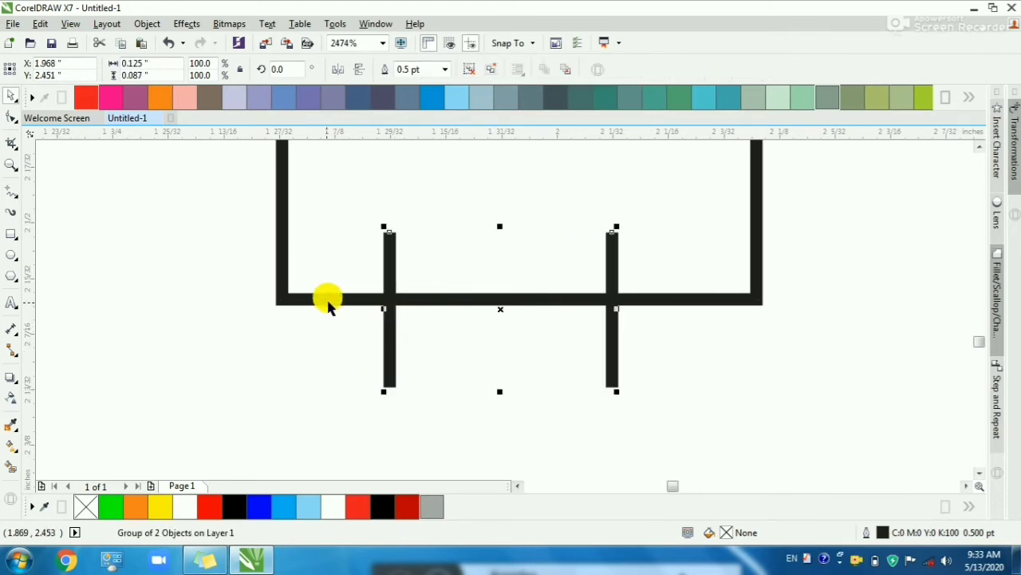
Step: Center the grouped guide lines horizontally on the rectangle
shift+click(323, 297)
key(c)
click(360, 420)
key(F5)
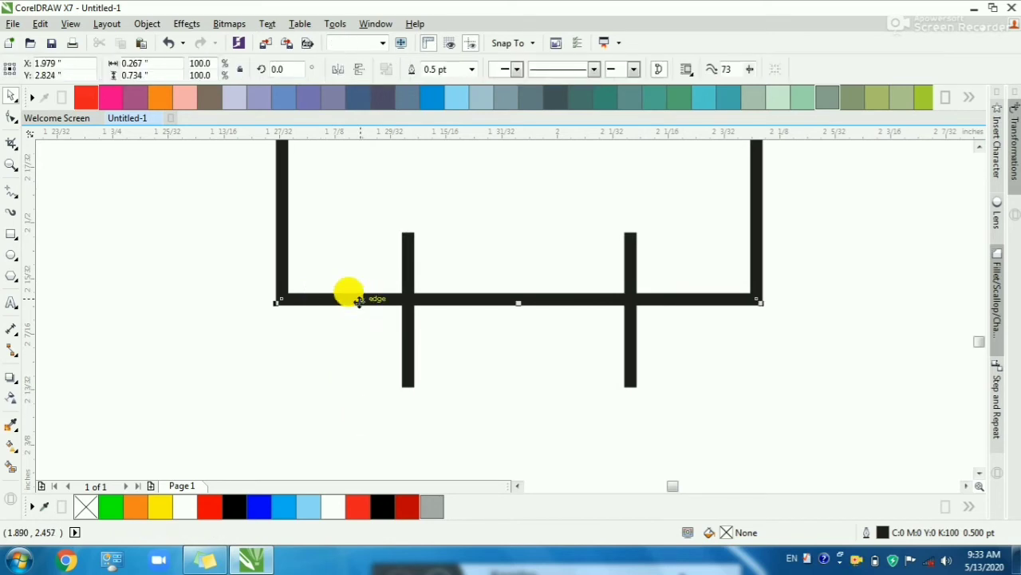
Step: Move the rectangle's two lower corner nodes inward to where the guide lines cross the bottom edge, tapering it symmetrically
click(358, 299)
click(11, 118)
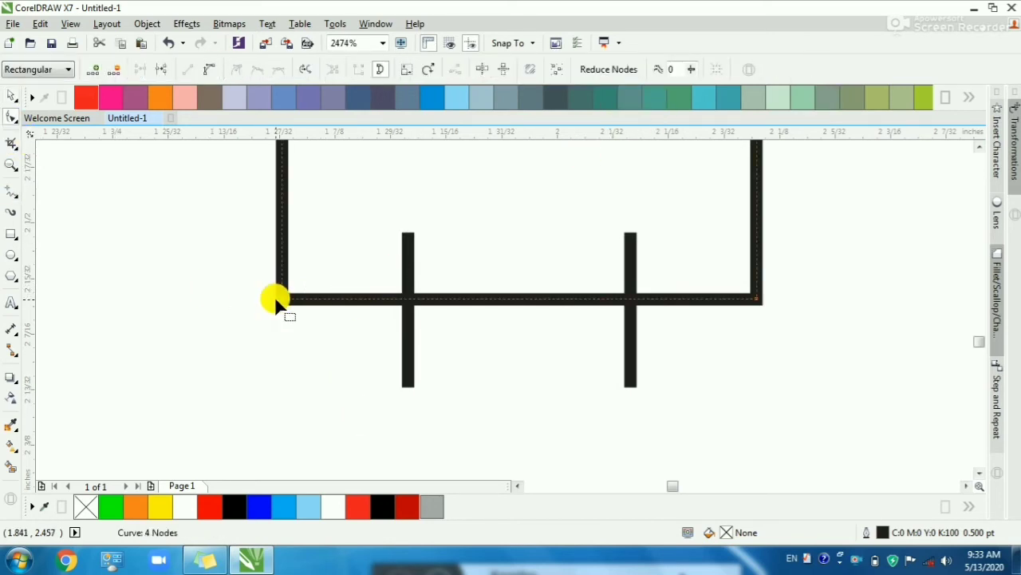
drag(274, 299, 408, 299)
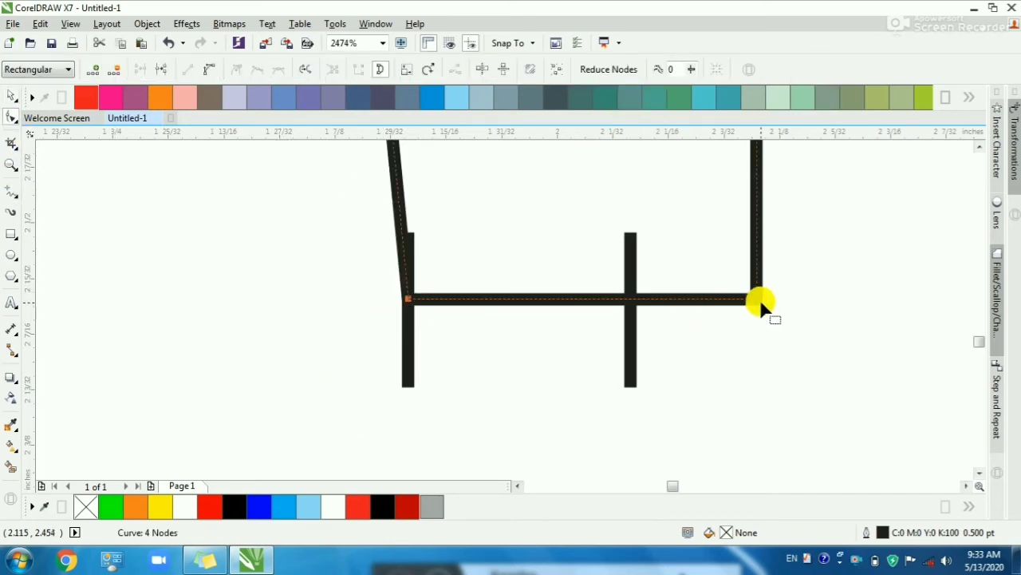
drag(758, 301, 630, 299)
key(space)
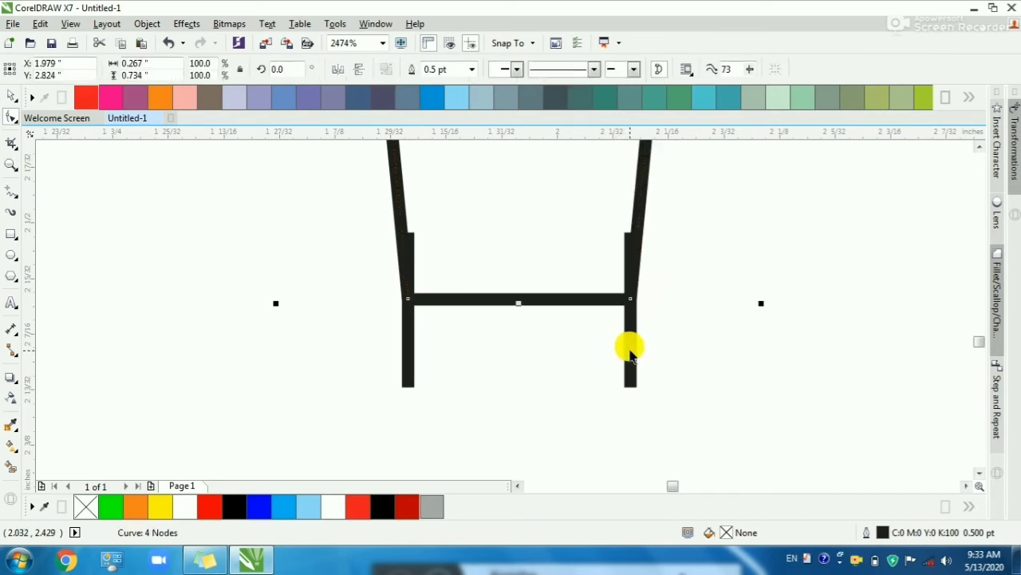
Step: Delete the grouped guide lines at the bottom of the tapered shape
scroll(526, 434, down, 1)
click(527, 438)
scroll(523, 431, down, 4)
Step: Narrow the tapered shape symmetrically about its center to a width of about 0.196 inches
click(530, 382)
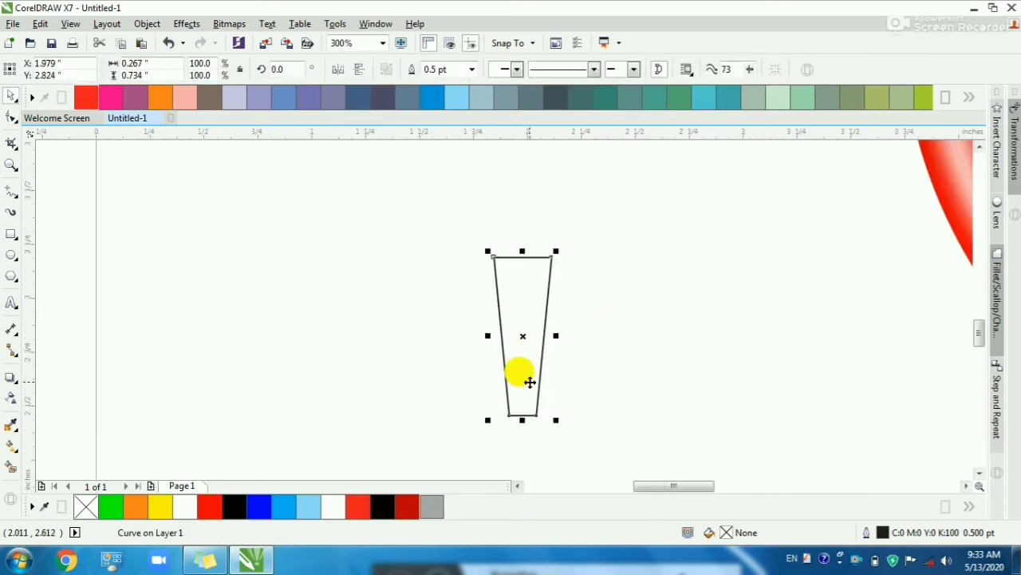
scroll(515, 343, up, 1)
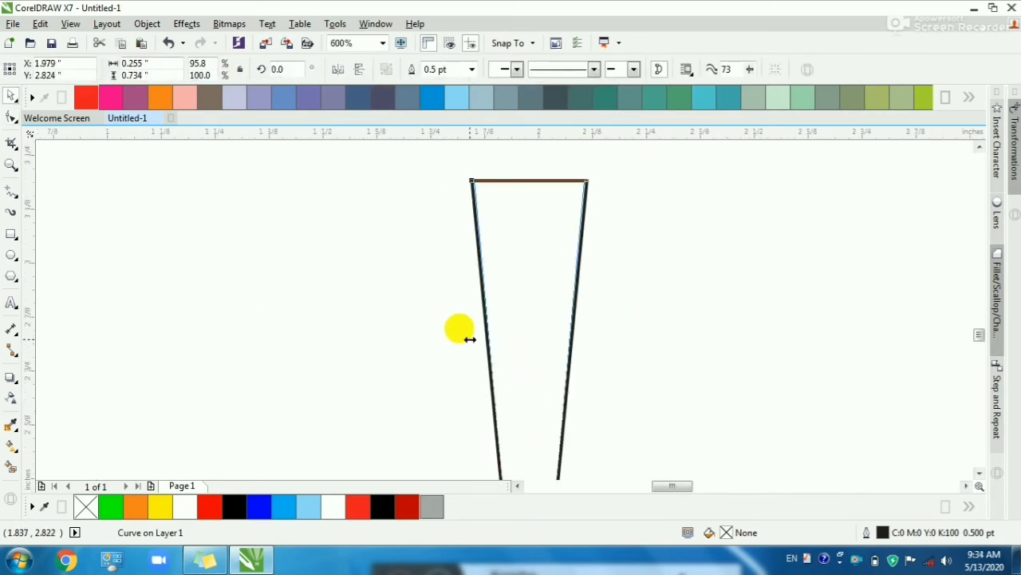
drag(469, 340, 482, 336)
scroll(471, 333, down, 1)
scroll(239, 315, up, 1)
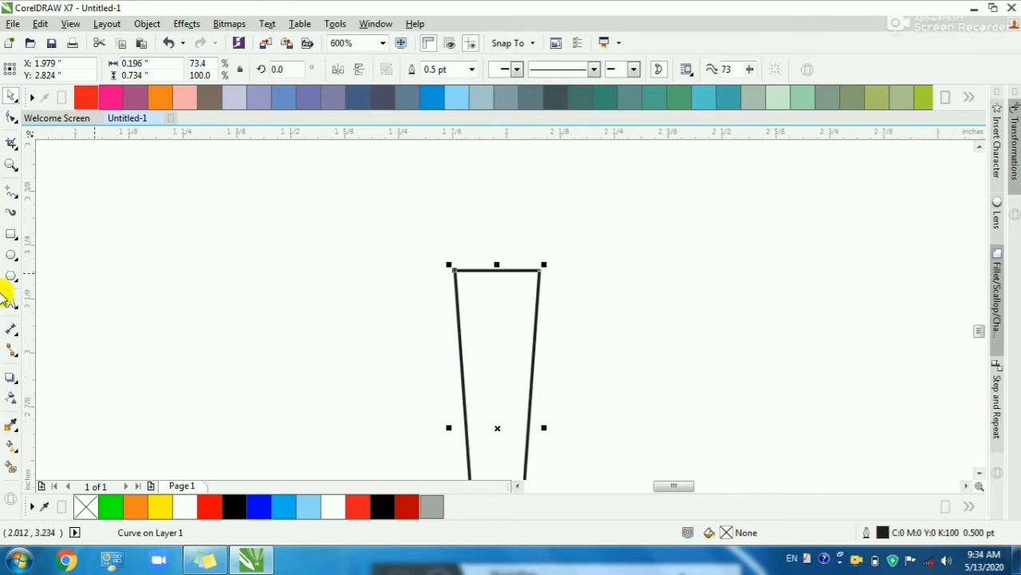
Step: Draw a rectangle about 0.226 by 0.083 inches across the tapered shape's top edge, centered on it
click(12, 236)
scroll(477, 255, up, 1)
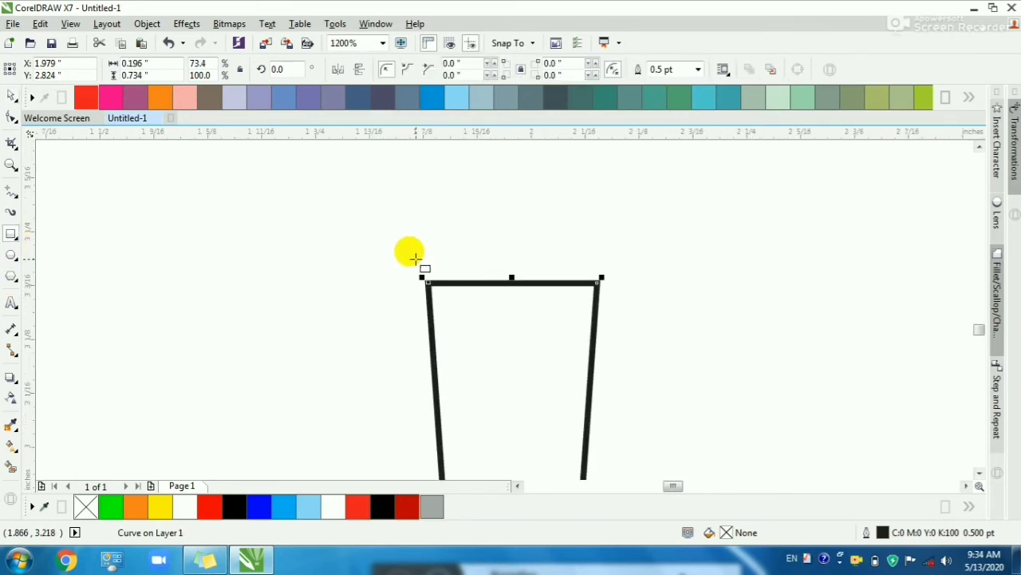
drag(415, 258, 612, 332)
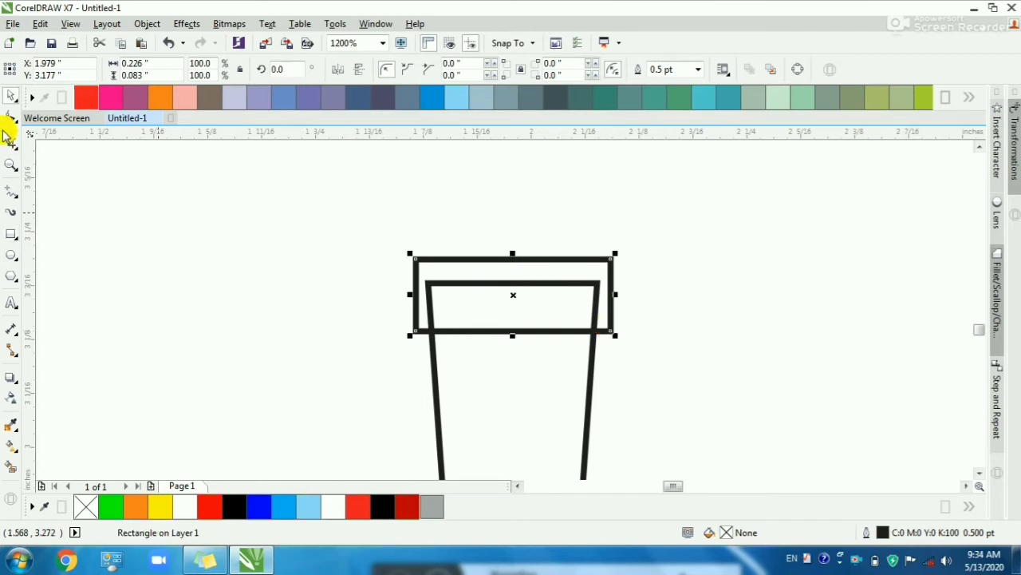
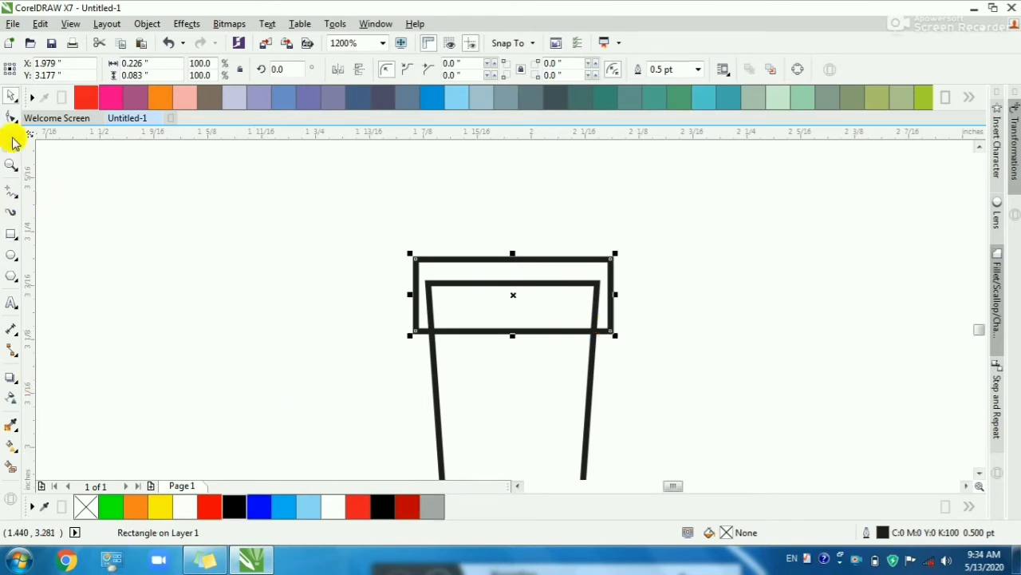
Step: Draw a circle about 0.181 inches in diameter over the narrow bottom end of the tapered shape
scroll(467, 246, down, 1)
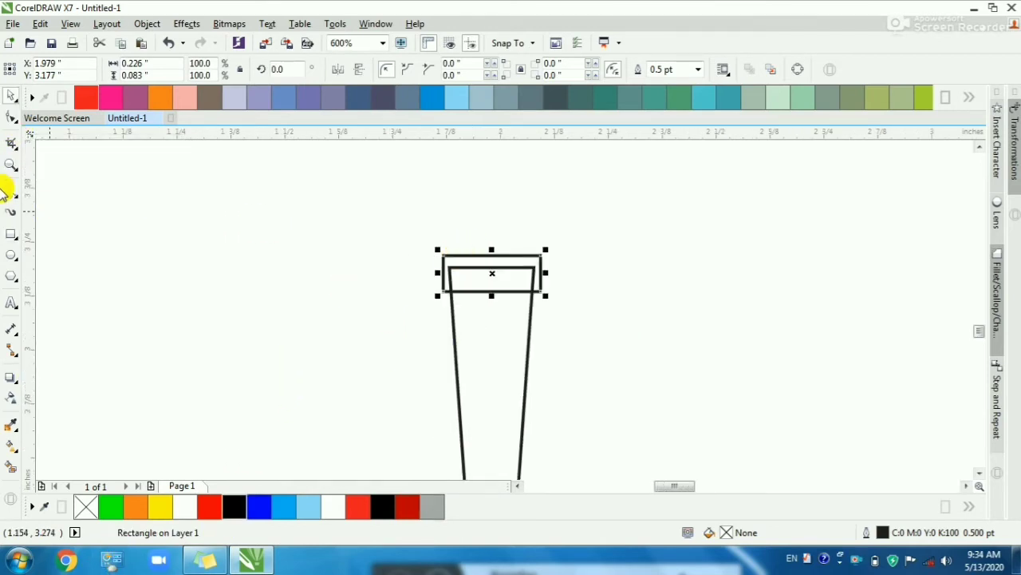
click(12, 257)
scroll(103, 213, down, 1)
key(F2)
drag(183, 324, 375, 438)
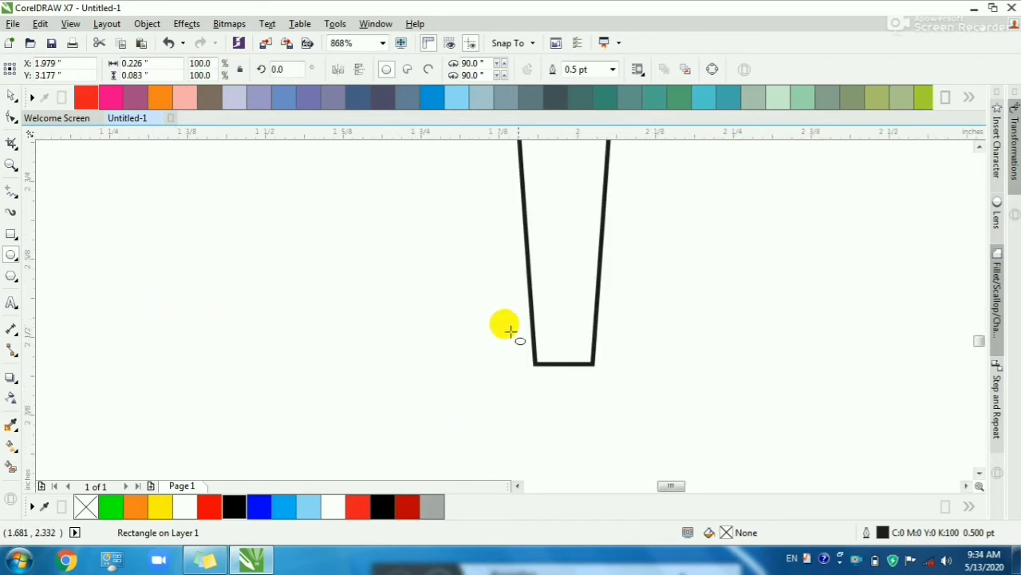
mouse_move(497, 320)
mouse_down()
mouse_move(606, 397)
mouse_move(566, 358)
mouse_up()
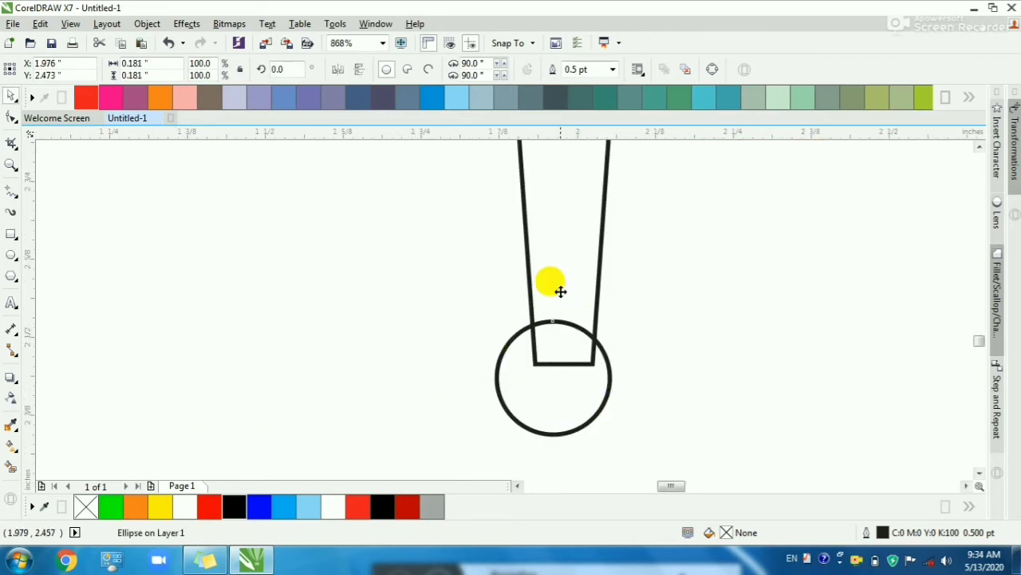
Step: Center the circle horizontally on the tapered shape and position it over the shape's bottom end
key(ctrl+a)
key(c)
drag(408, 277, 727, 473)
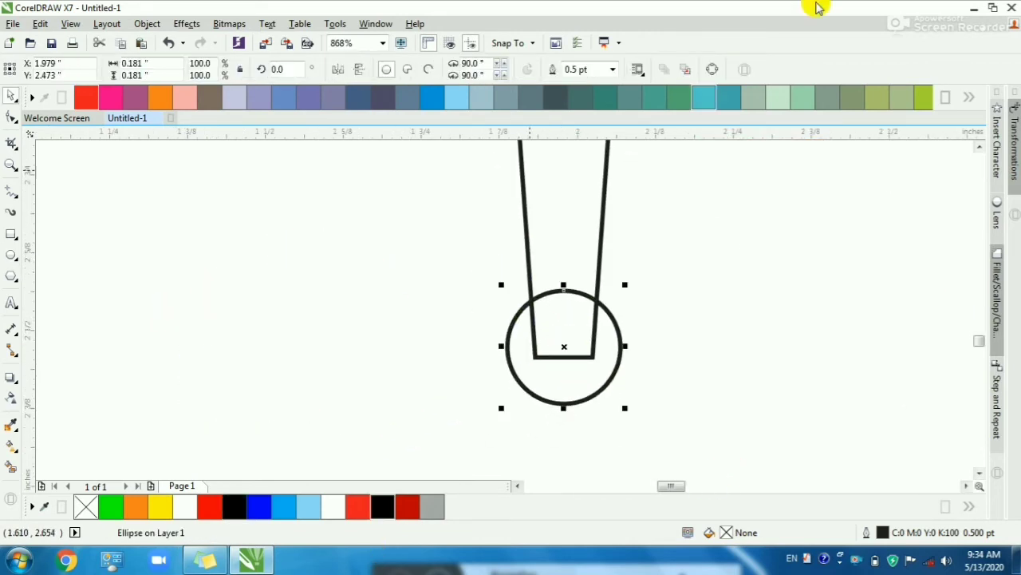
Step: Fill the circle with 30% black, then turn it into an elliptical fountain fill blending from gray to white
click(969, 99)
click(263, 127)
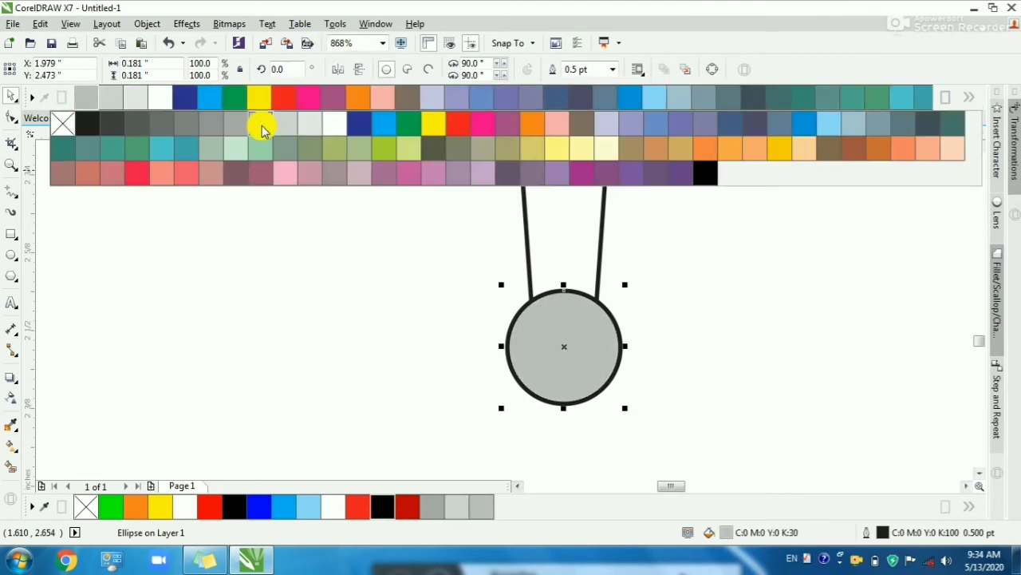
key(F11)
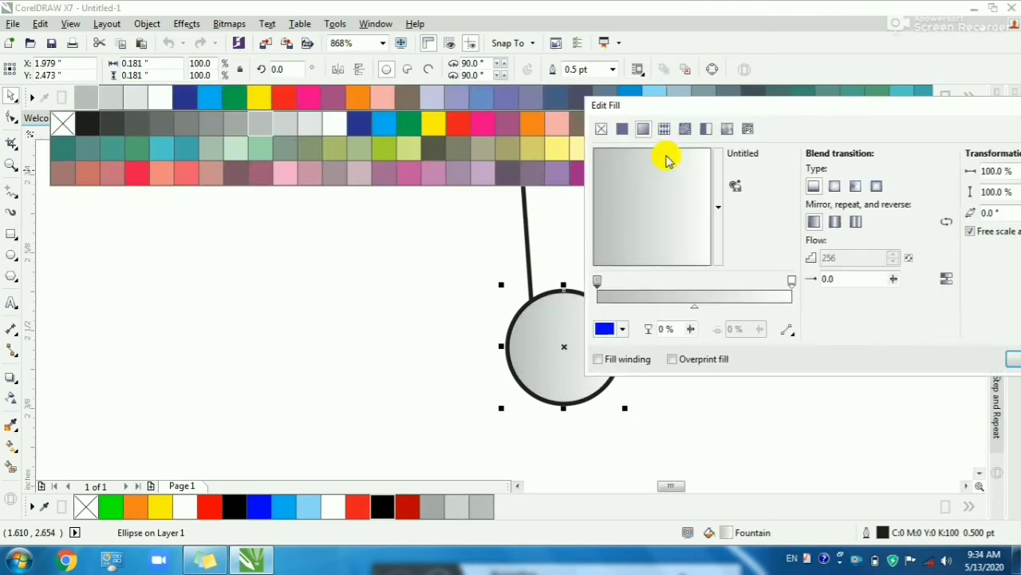
click(835, 186)
click(1011, 357)
click(772, 333)
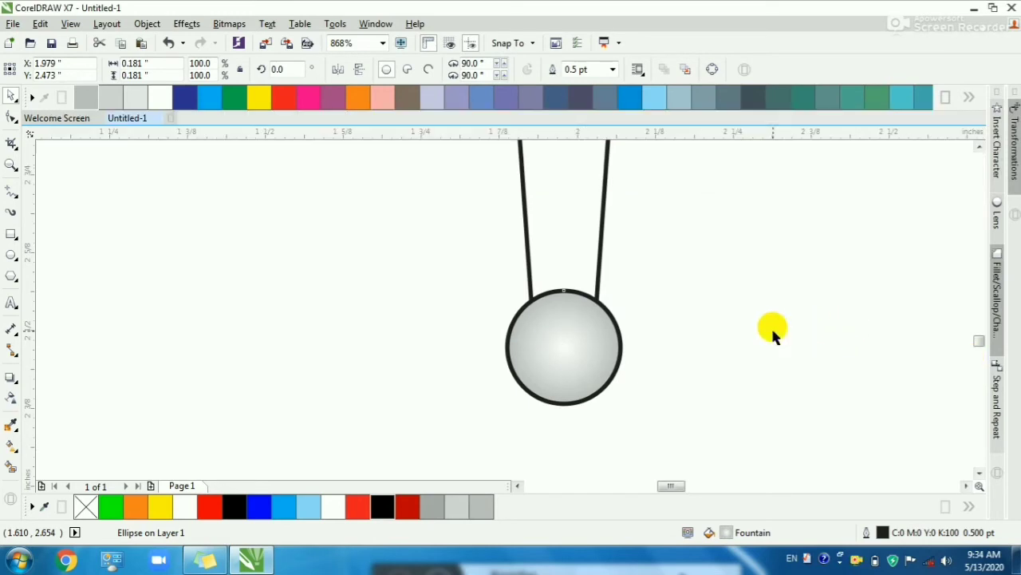
Step: Apply elliptical fountain fills from black edges to a white center to the tapered shape and the rectangular cap
scroll(562, 375, down, 2)
click(553, 249)
key(F11)
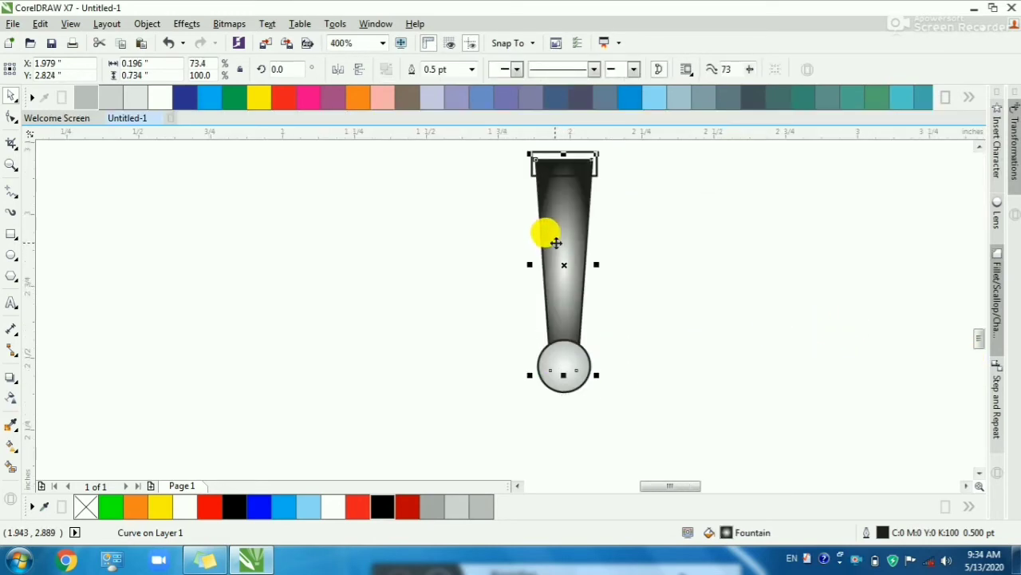
scroll(578, 189, up, 1)
click(575, 144)
key(F11)
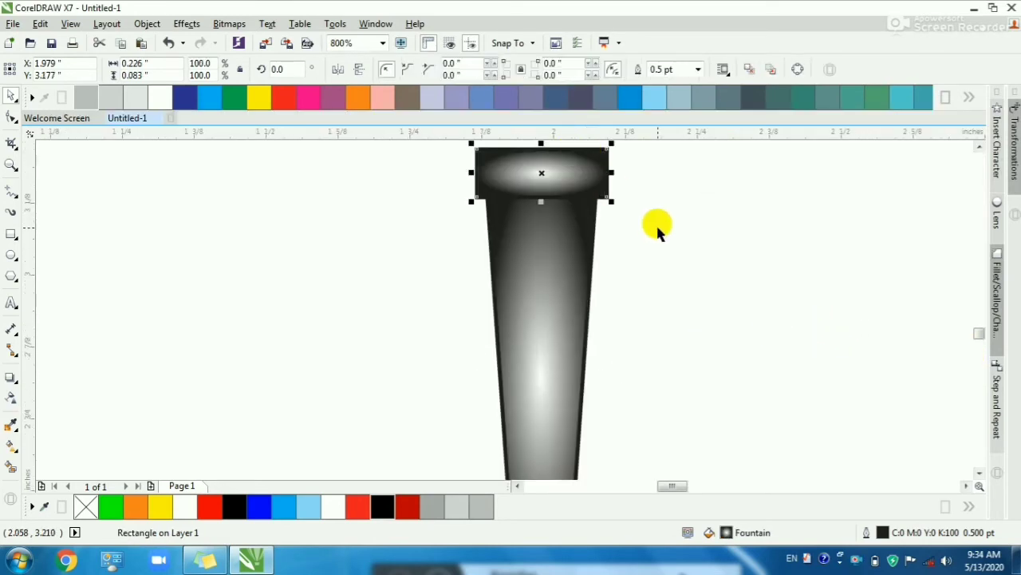
click(656, 228)
scroll(547, 243, down, 1)
scroll(551, 239, up, 1)
key(Tab)
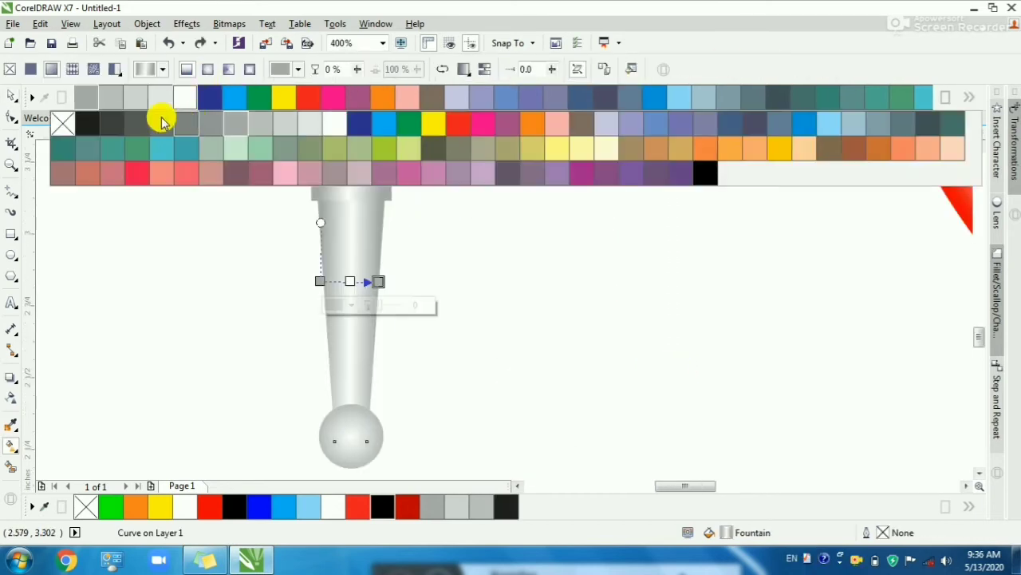
Step: Set both end colors of the linear fountain fill to 80% black on the tapered shape and 70% black on the cap
click(136, 120)
click(319, 281)
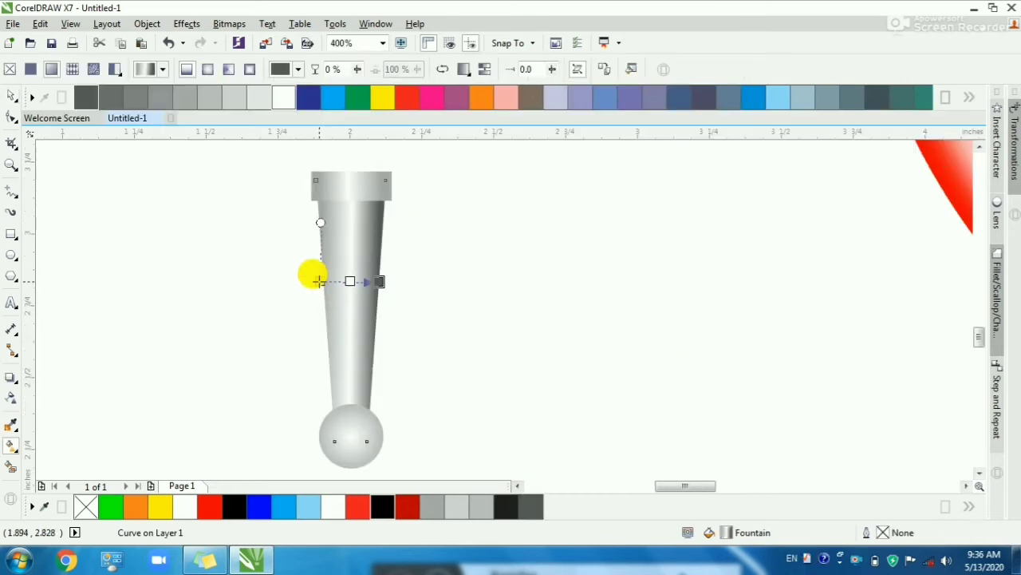
click(88, 98)
click(331, 182)
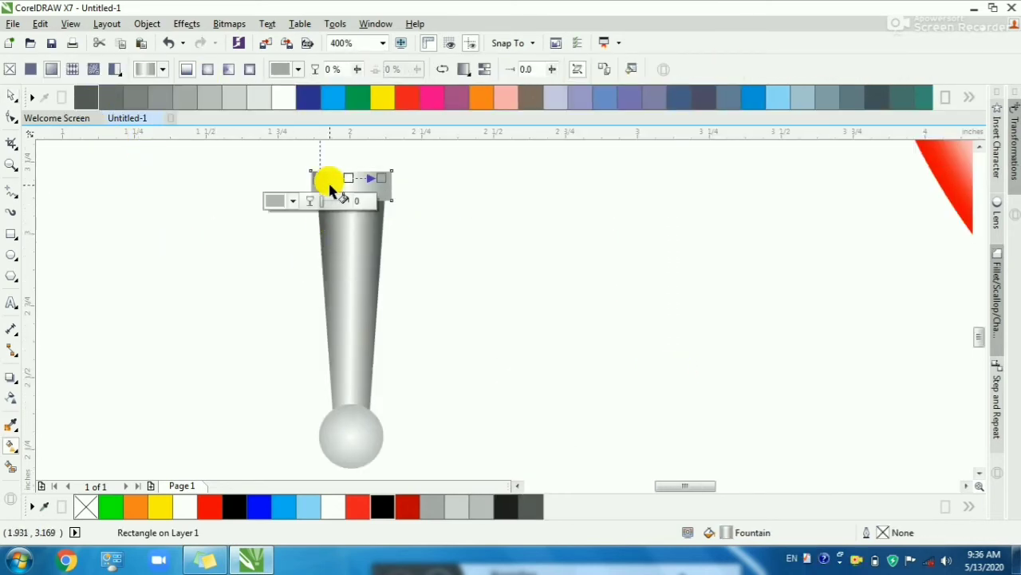
click(380, 177)
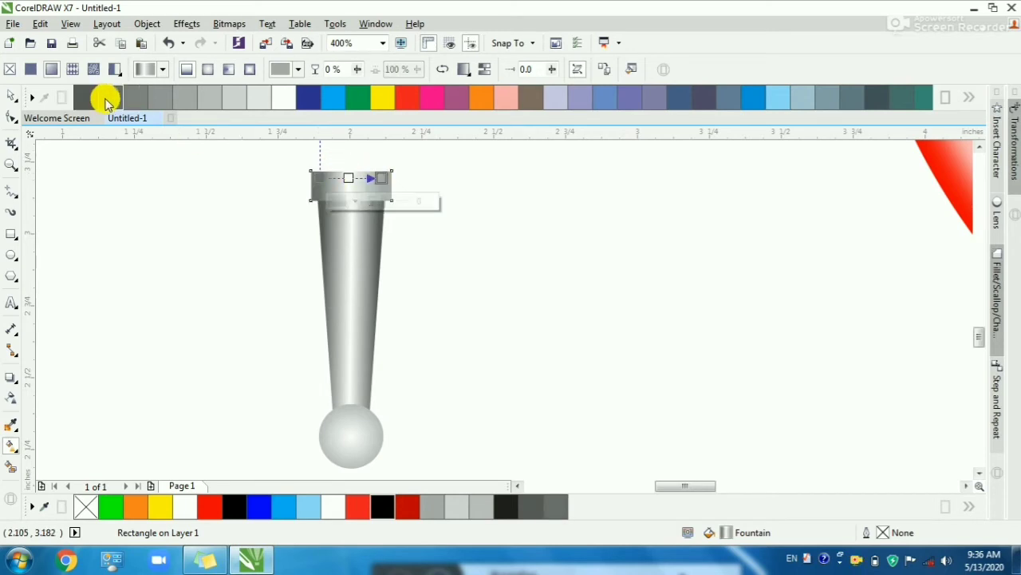
click(103, 96)
Step: Set the outer color of the ball's elliptical fountain fill to 80% black
click(340, 453)
click(383, 435)
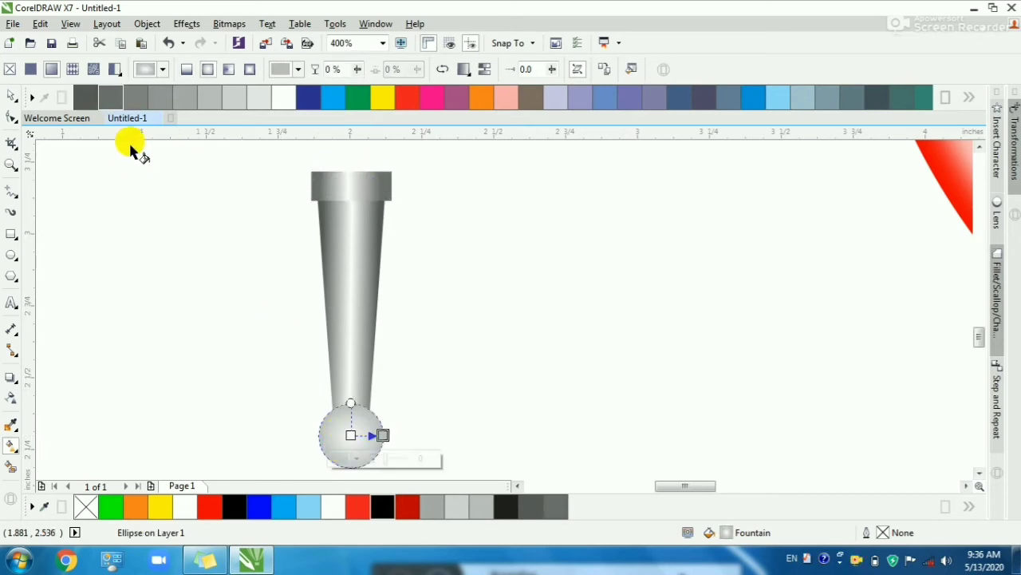
click(88, 98)
key(space)
click(286, 361)
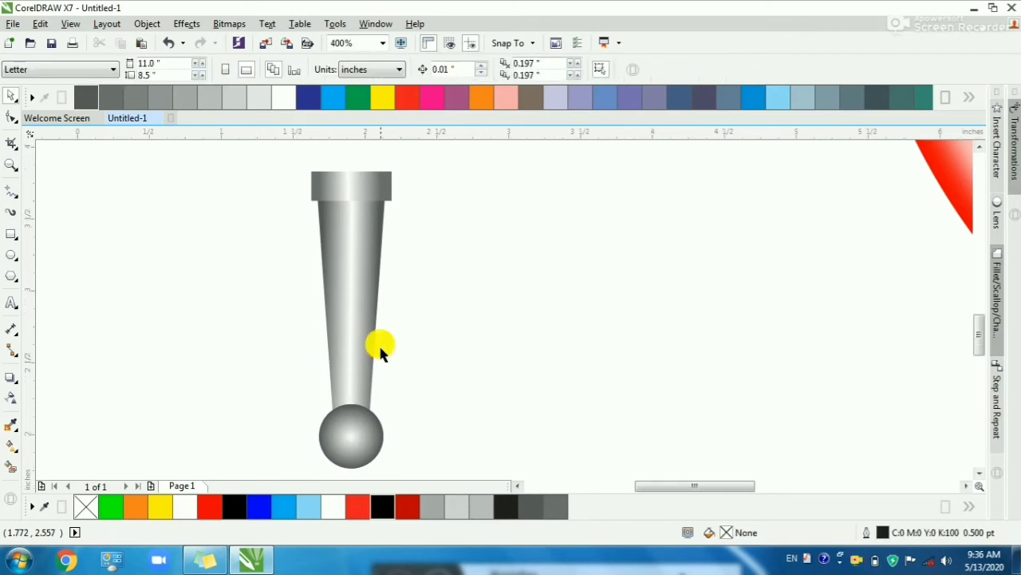
Step: Group the cap, tapered shape and ball into one leg
scroll(380, 350, down, 1)
drag(245, 220, 466, 445)
scroll(345, 322, down, 1)
key(ctrl+g)
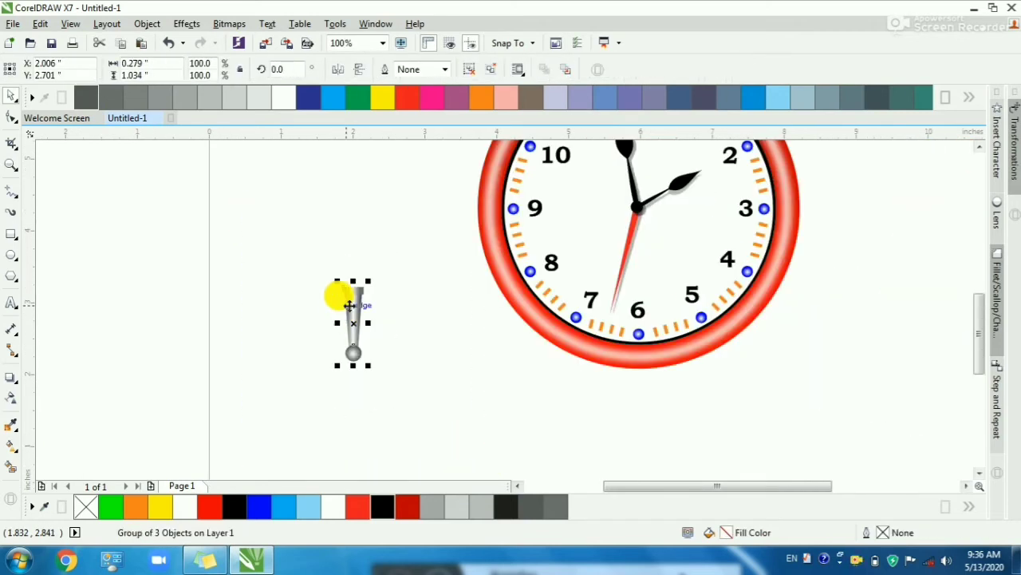
Step: Move the leg to the clock's lower-left rim, rotate it to 330 degrees, and seat its cap against the red ring
drag(338, 296, 518, 348)
scroll(559, 358, up, 2)
click(455, 292)
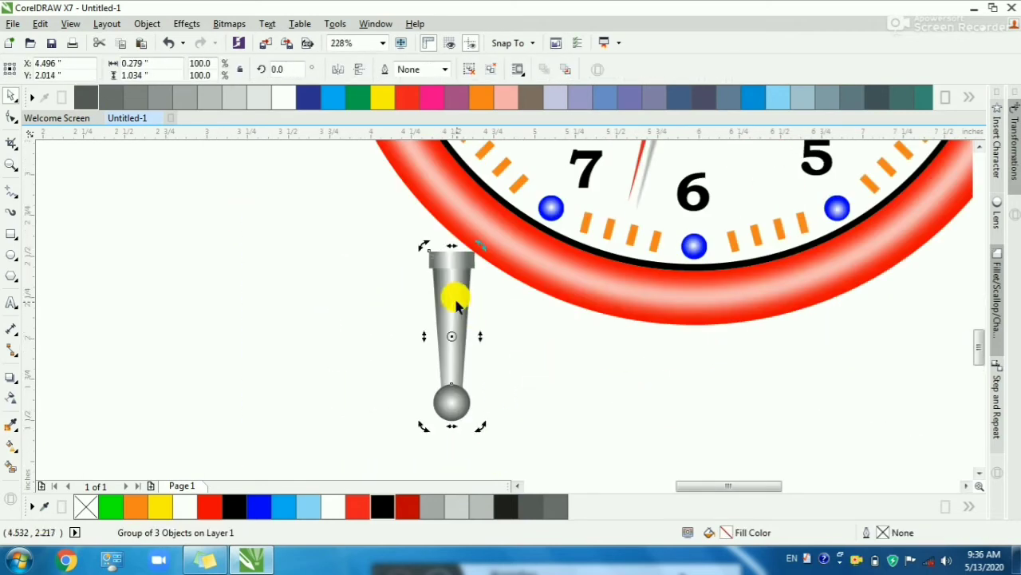
drag(469, 239, 496, 293)
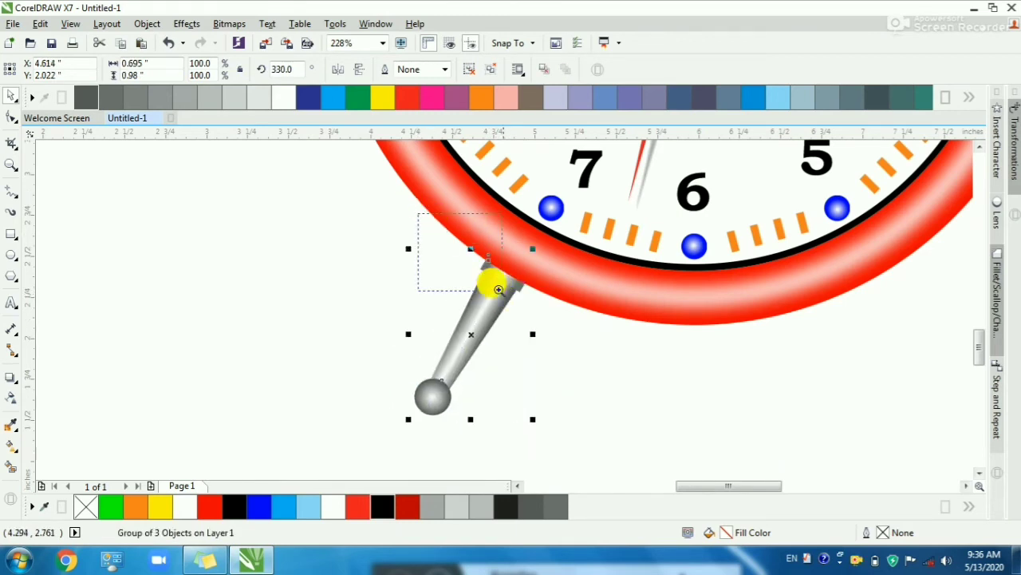
scroll(490, 280, up, 3)
drag(550, 324, 546, 351)
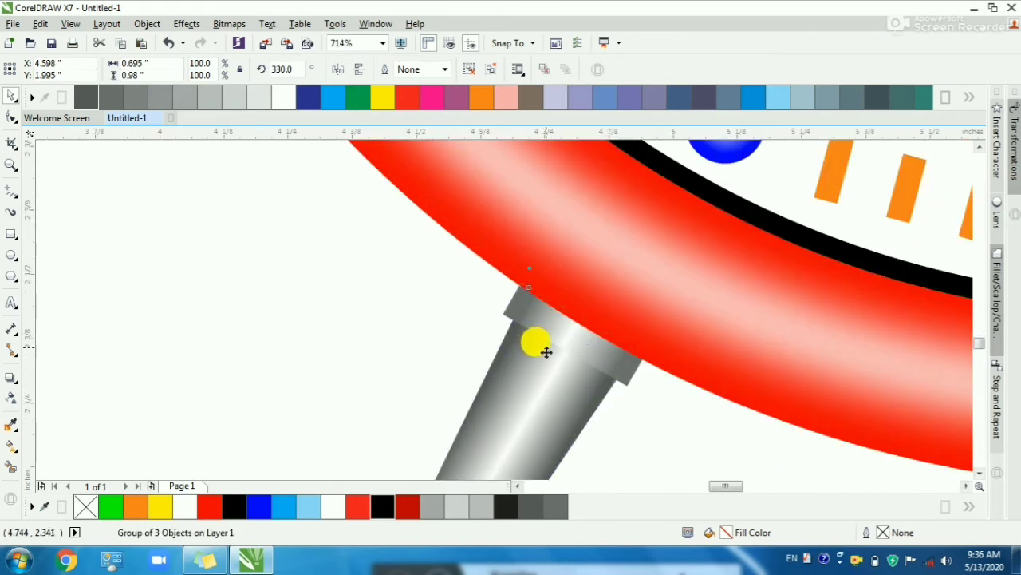
scroll(516, 263, down, 3)
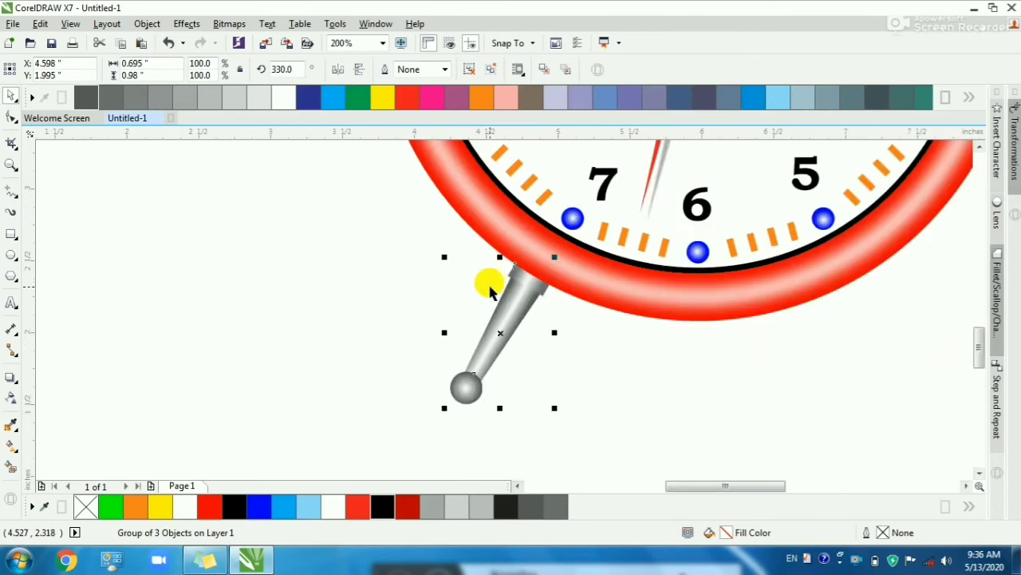
Step: Create a horizontally mirrored copy of the leg and place it at the clock's lower-right rim
click(335, 70)
scroll(472, 289, down, 2)
drag(472, 290, 671, 328)
Step: Group the two legs and center them horizontally on the clock's red ring
drag(822, 410, 390, 279)
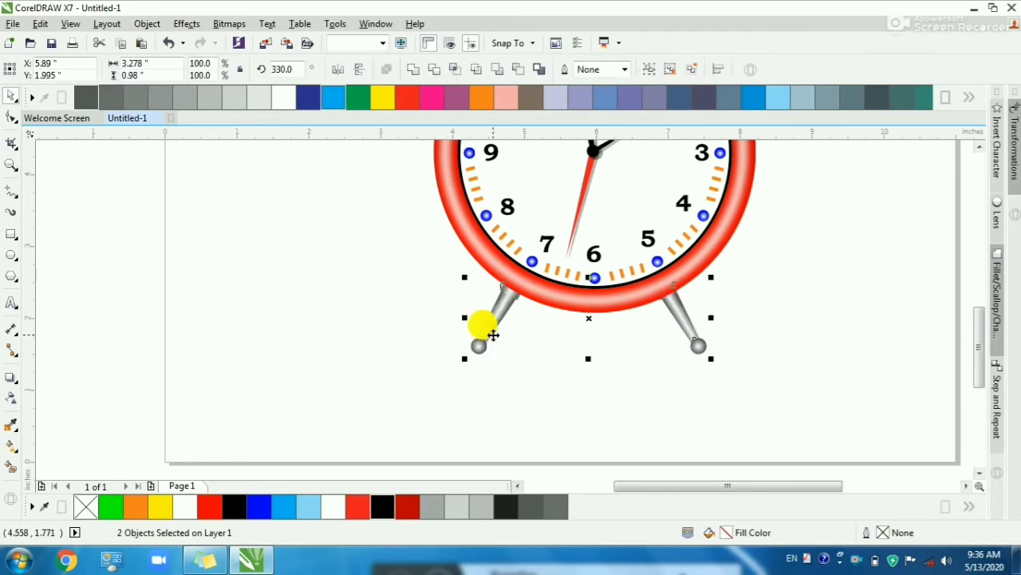
key(ctrl+g)
scroll(609, 291, up, 2)
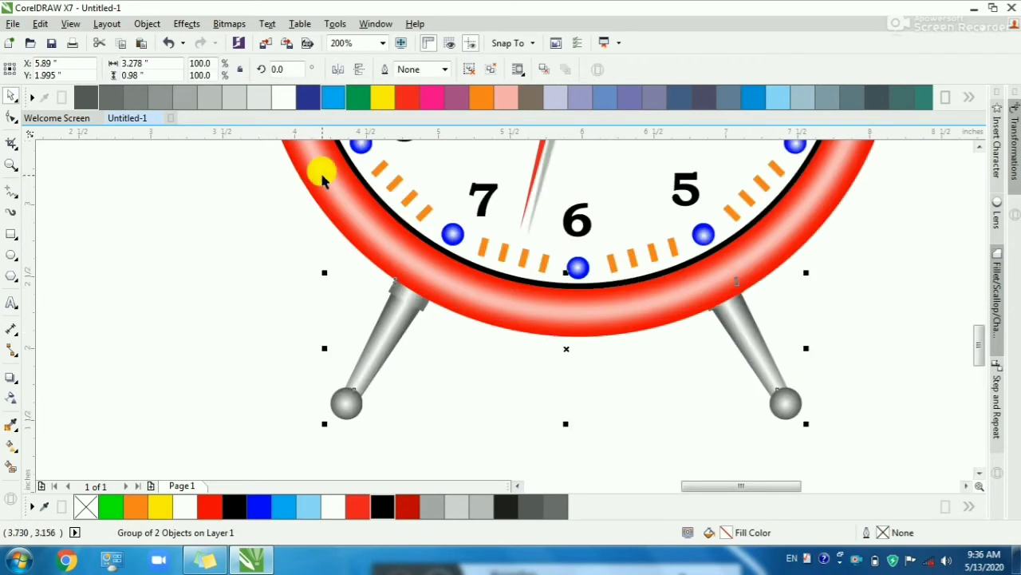
shift+click(322, 180)
key(c)
click(196, 278)
key(F4)
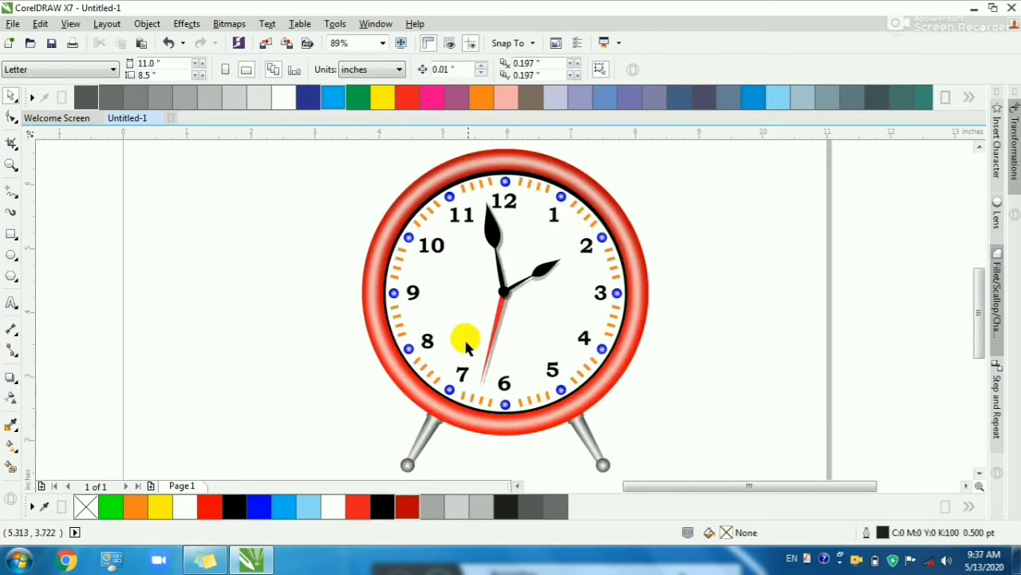
Step: Draw a circle about 1.88 inches in diameter in the empty area to the upper left of the clock
scroll(463, 341, down, 2)
key(F2)
drag(326, 193, 569, 319)
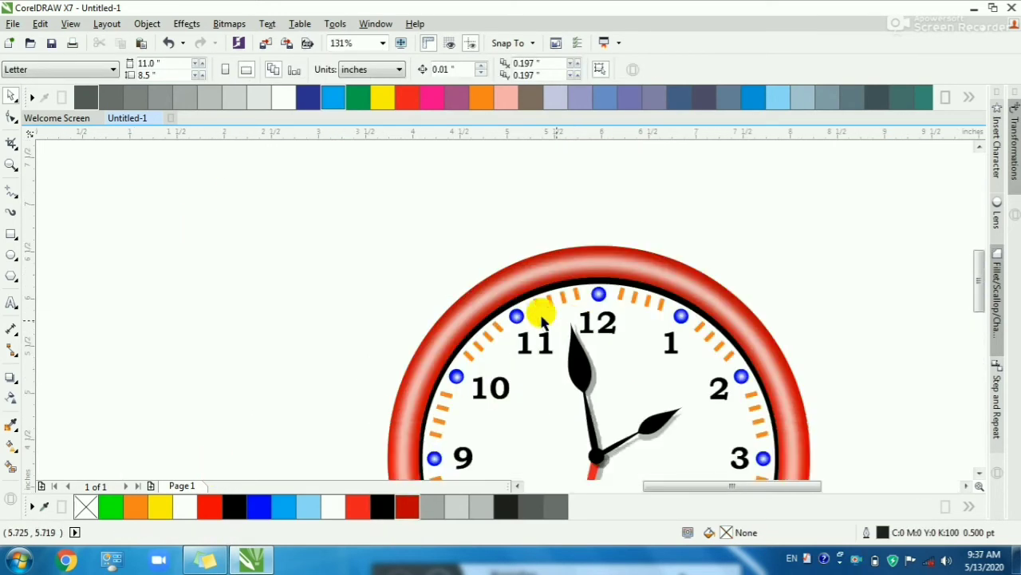
click(11, 256)
drag(110, 196, 287, 329)
Step: Draw a rectangle about 2.58 inches wide over the circle's lower half and center the two shapes horizontally
click(10, 237)
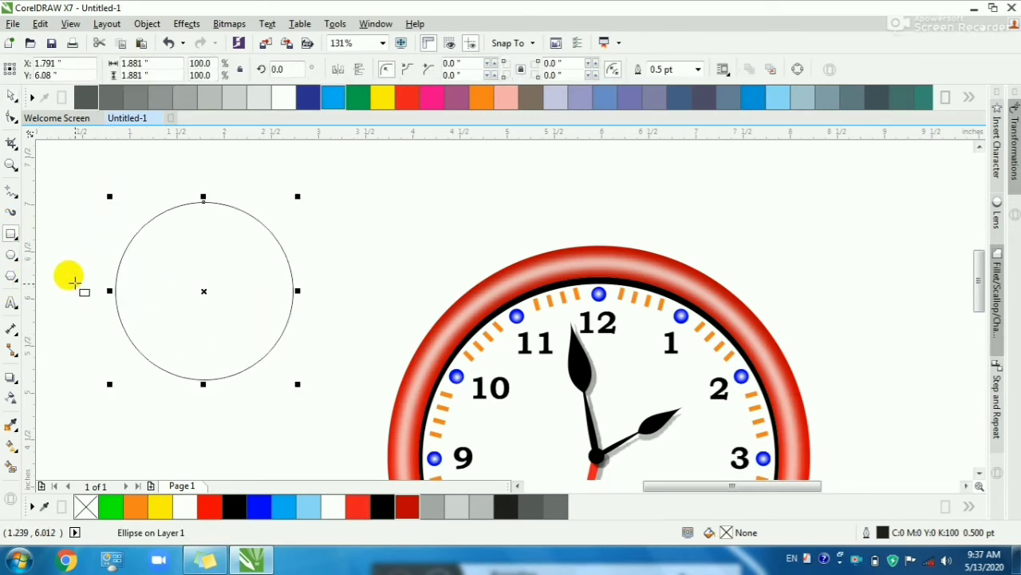
drag(75, 284, 319, 396)
key(space)
shift+click(203, 263)
key(c)
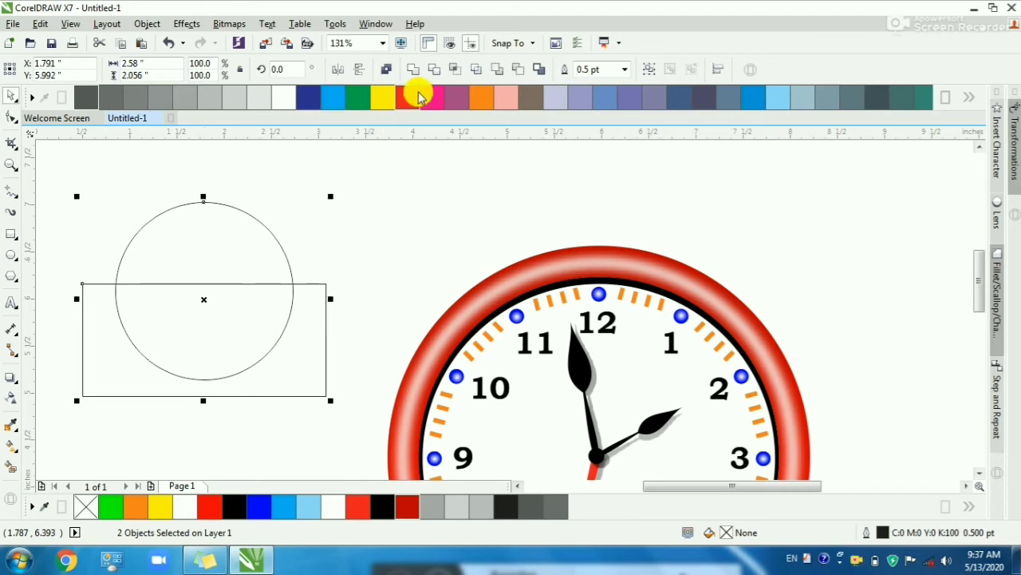
Step: Trim the circle with the rectangle and delete the rectangle, leaving a half-circle dome
click(434, 68)
click(296, 317)
click(297, 313)
key(Delete)
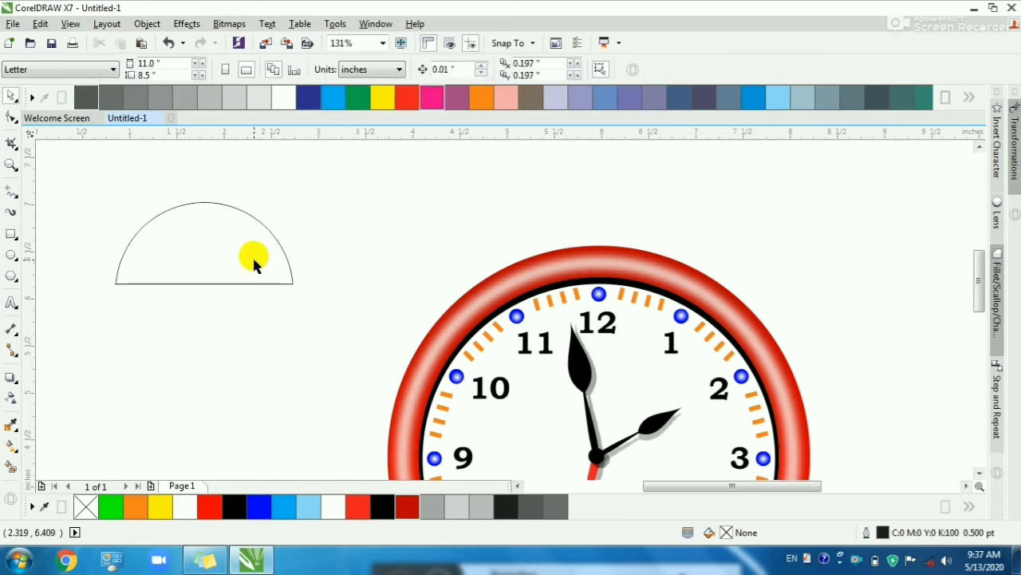
Step: Move the dome slightly toward the clock, fill it red, and apply a horizontal linear fountain fill across its width
drag(236, 266, 305, 261)
scroll(237, 256, up, 3)
click(407, 97)
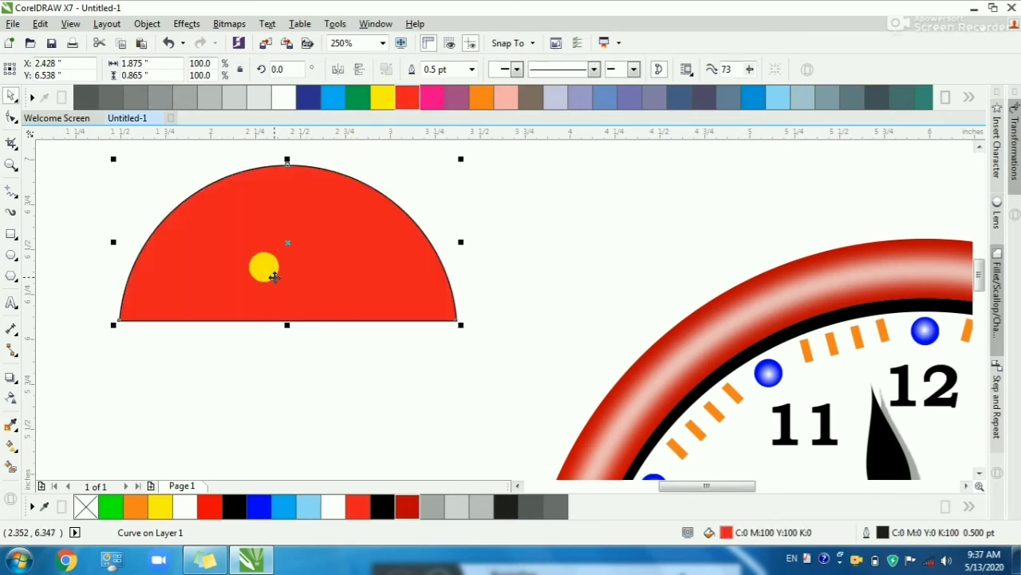
key(h)
key(g)
drag(106, 261, 470, 261)
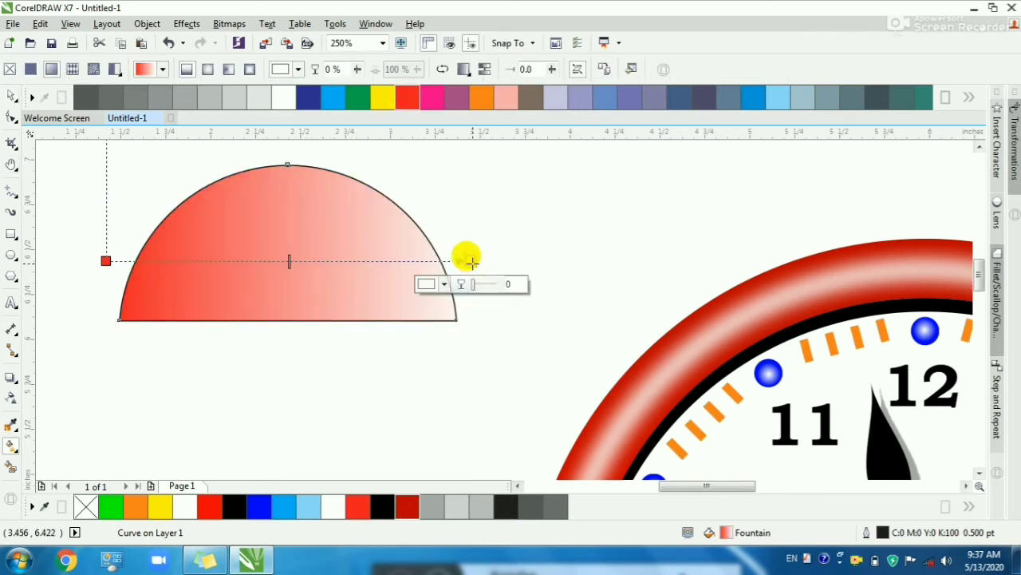
Step: Set both end colors of the dome's fountain fill to a dark red shade
click(408, 110)
click(490, 99)
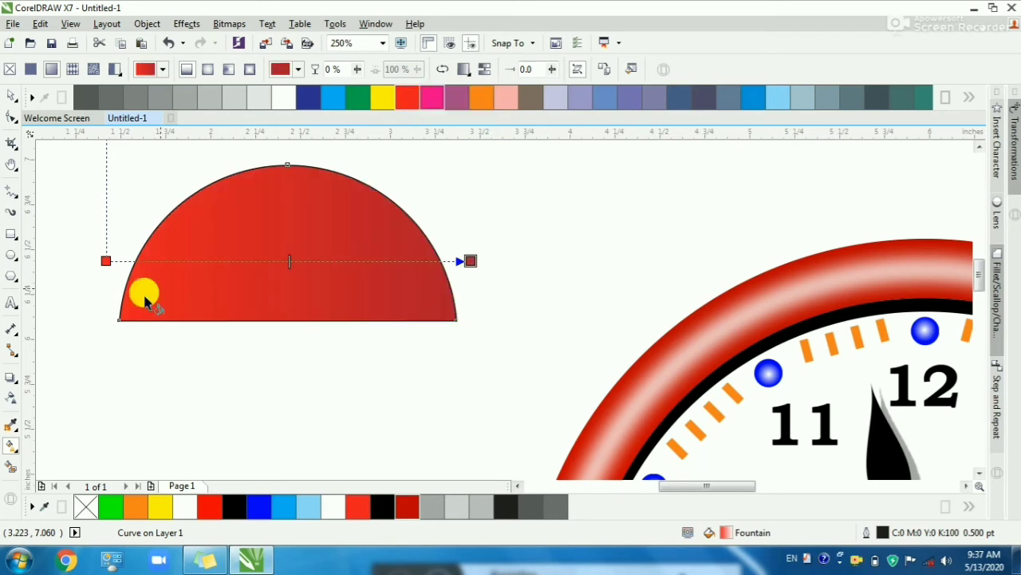
click(106, 261)
click(405, 99)
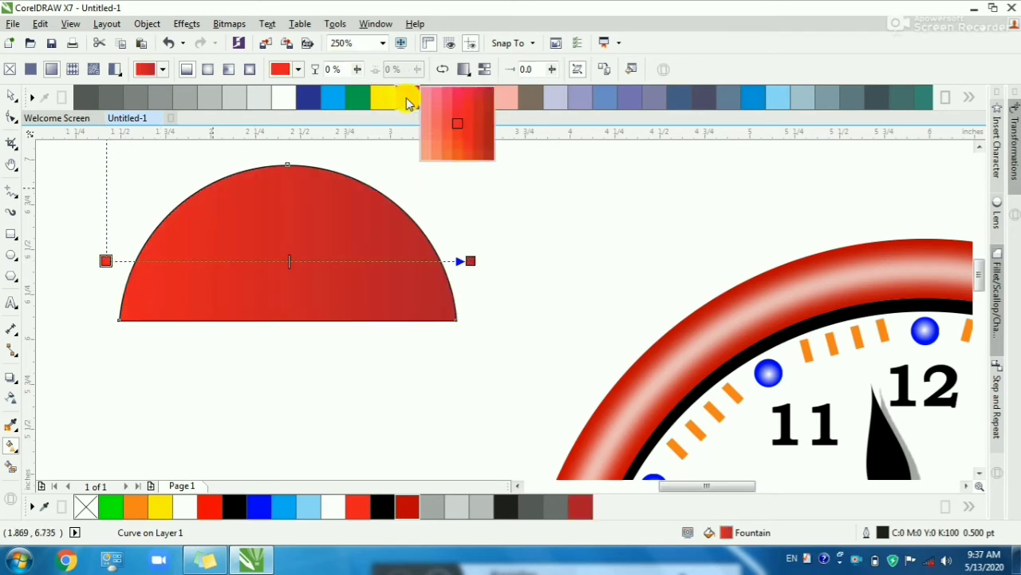
click(487, 96)
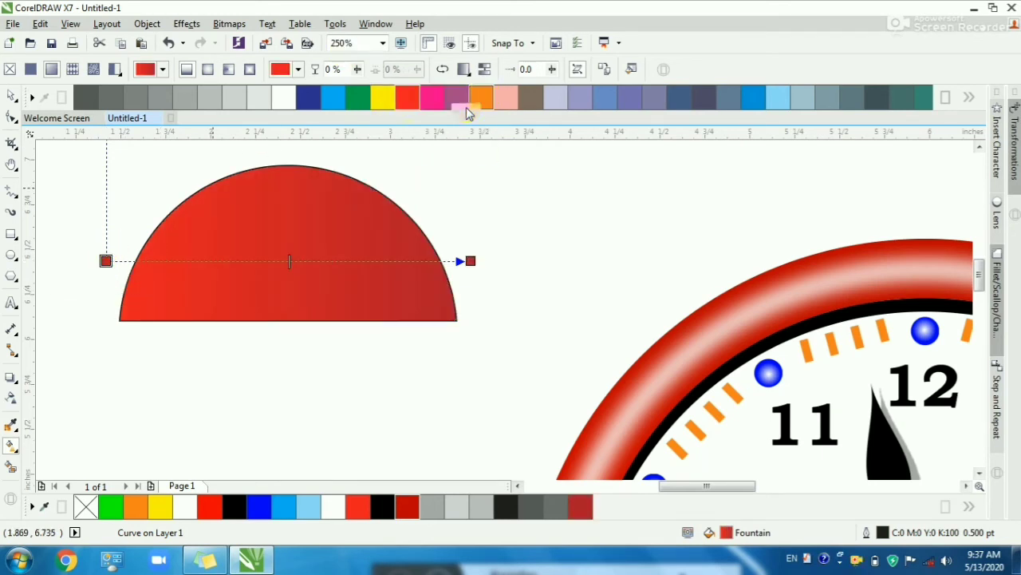
Step: Add bright red color stops at 11% and 84% of the dome's fountain fill and a white stop at 34%
double_click(144, 260)
click(209, 507)
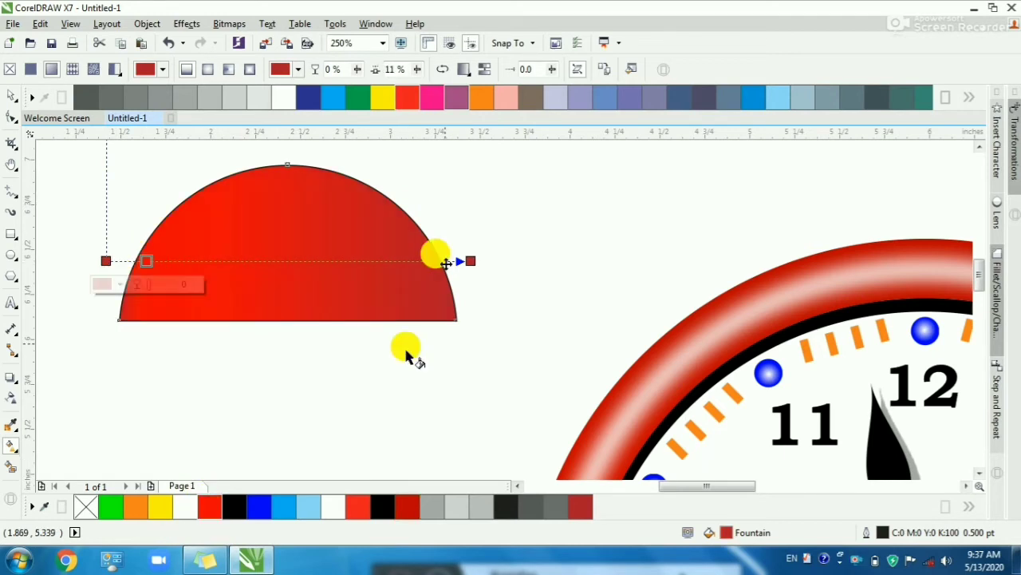
double_click(412, 261)
click(209, 507)
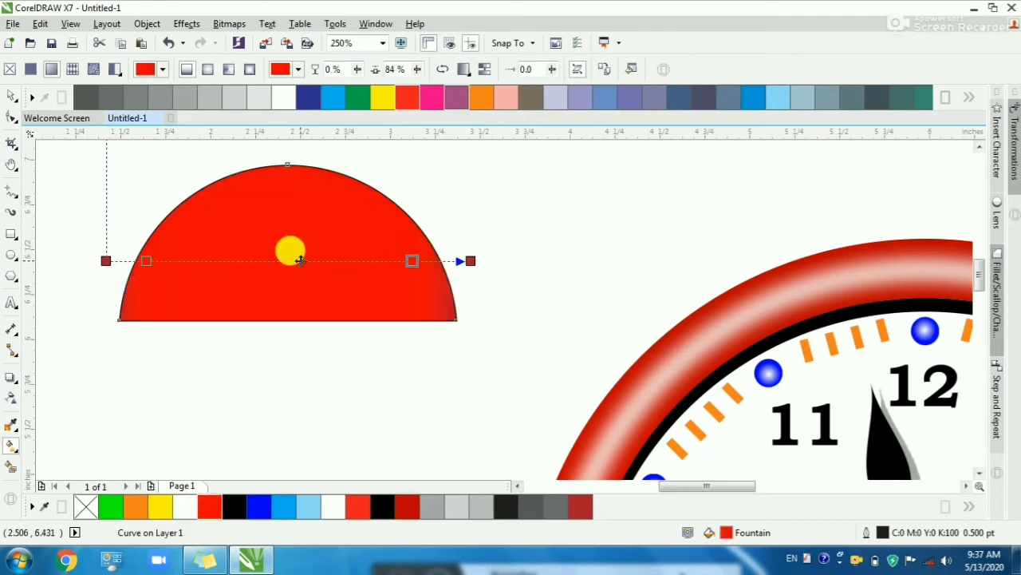
double_click(230, 260)
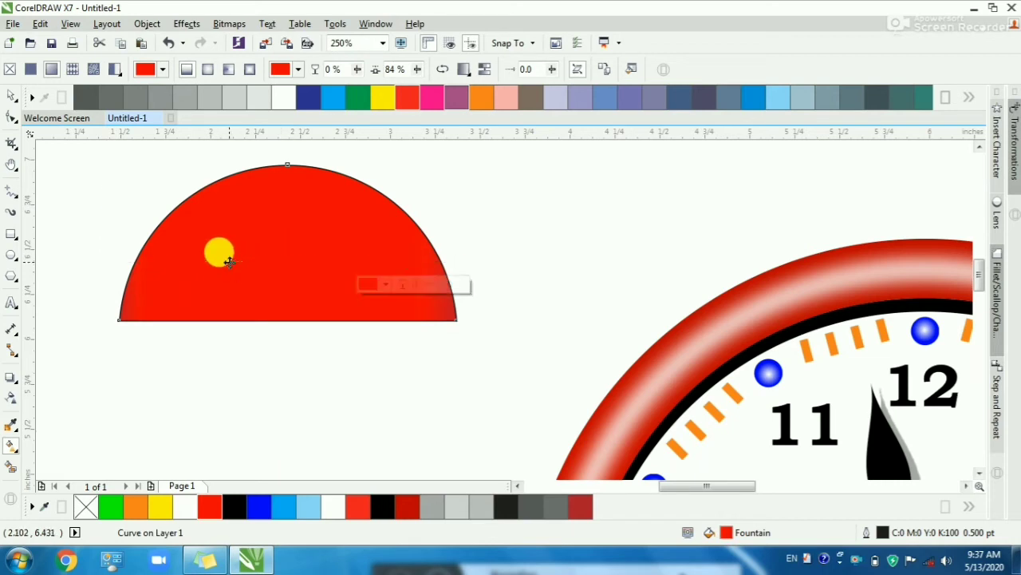
click(336, 507)
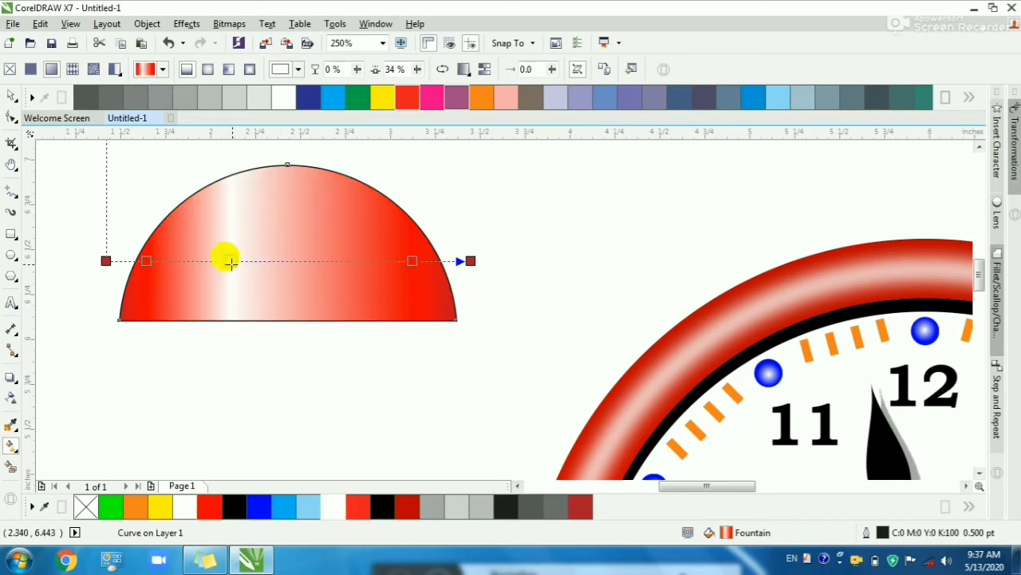
Step: Bend the dome's straight bottom edge into a shallow downward curve with the Shape tool
key(F10)
scroll(272, 323, up, 1)
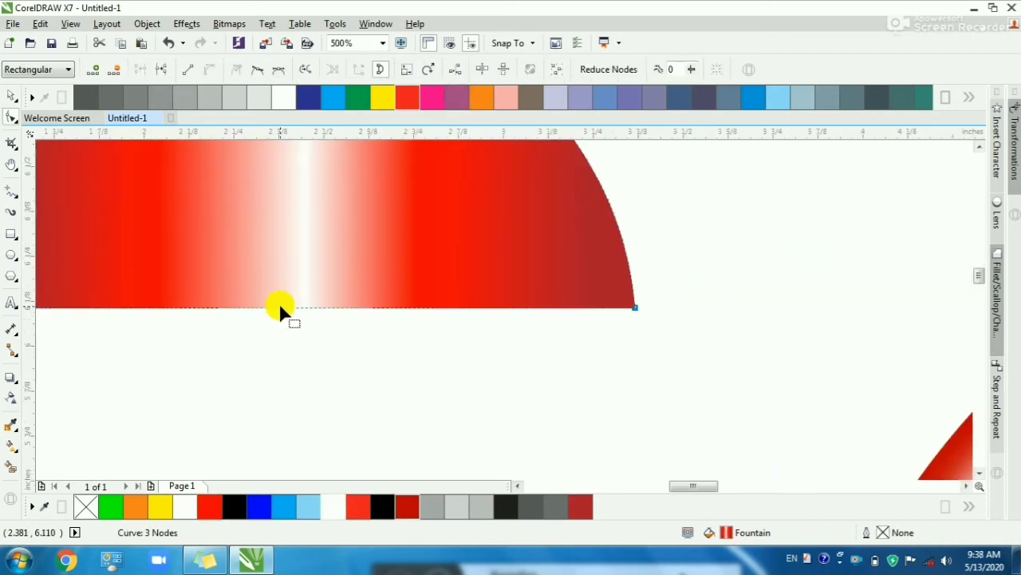
drag(279, 305, 272, 324)
scroll(273, 324, down, 1)
key(space)
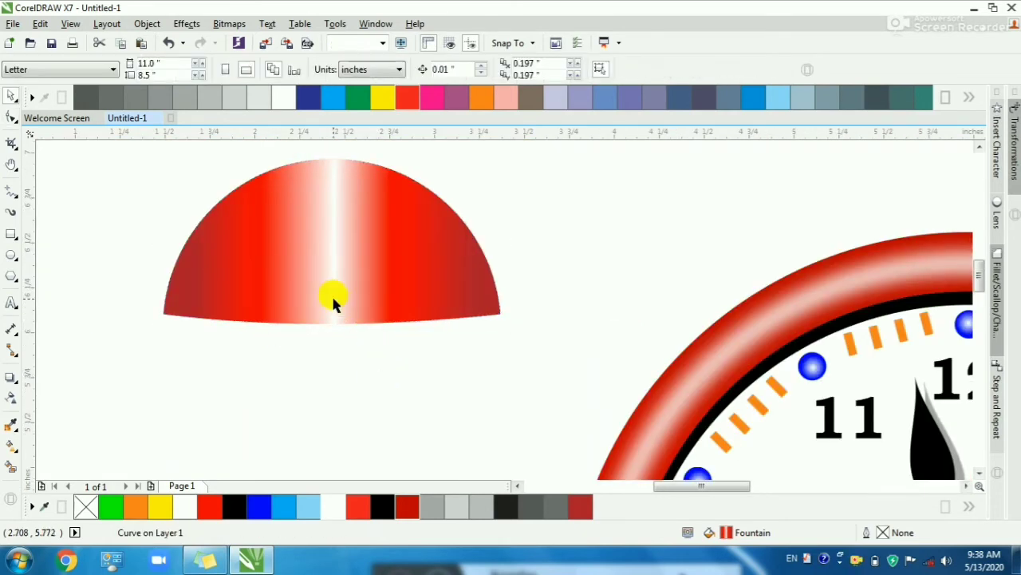
drag(147, 280, 618, 390)
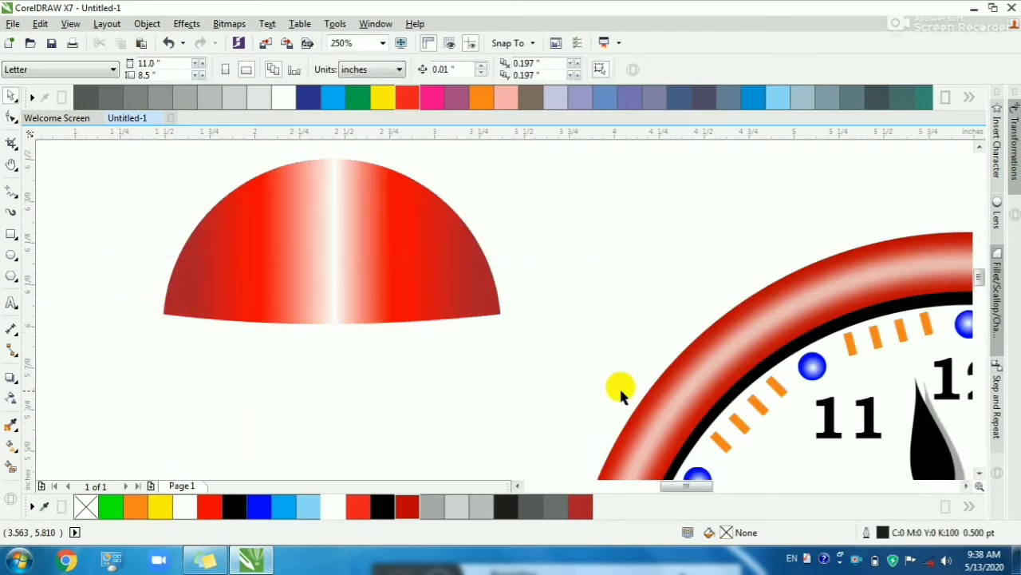
click(11, 236)
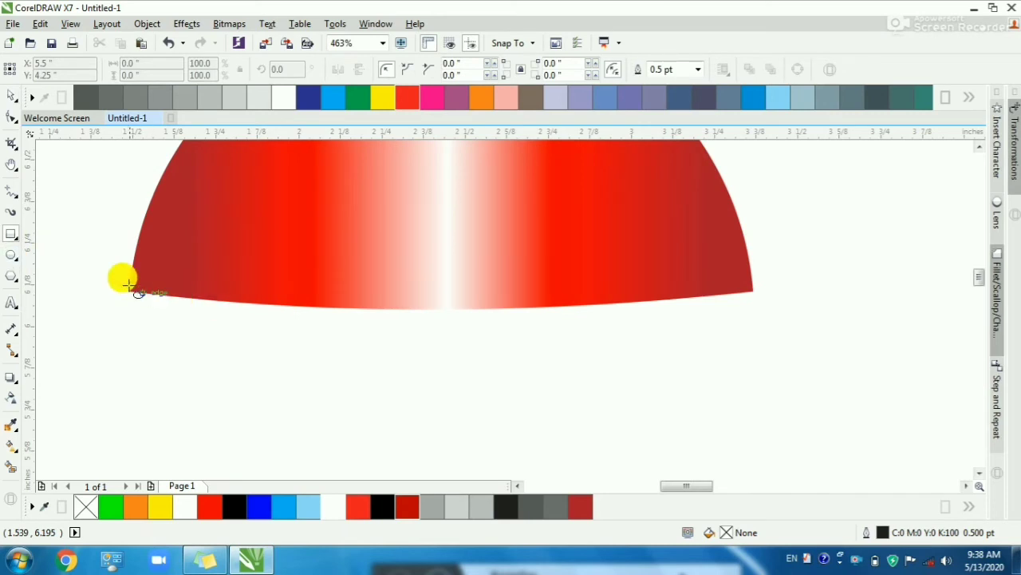
key(F7)
drag(125, 290, 723, 339)
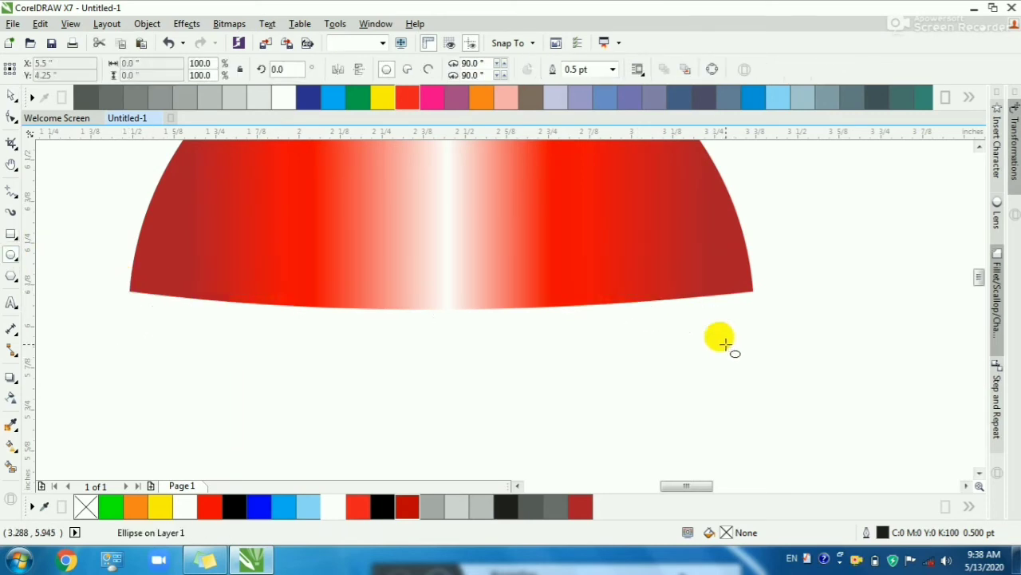
Step: Draw a line about 1.875 in long between the dome's bottom corners and bend it into a downward curve below the dome
click(127, 303)
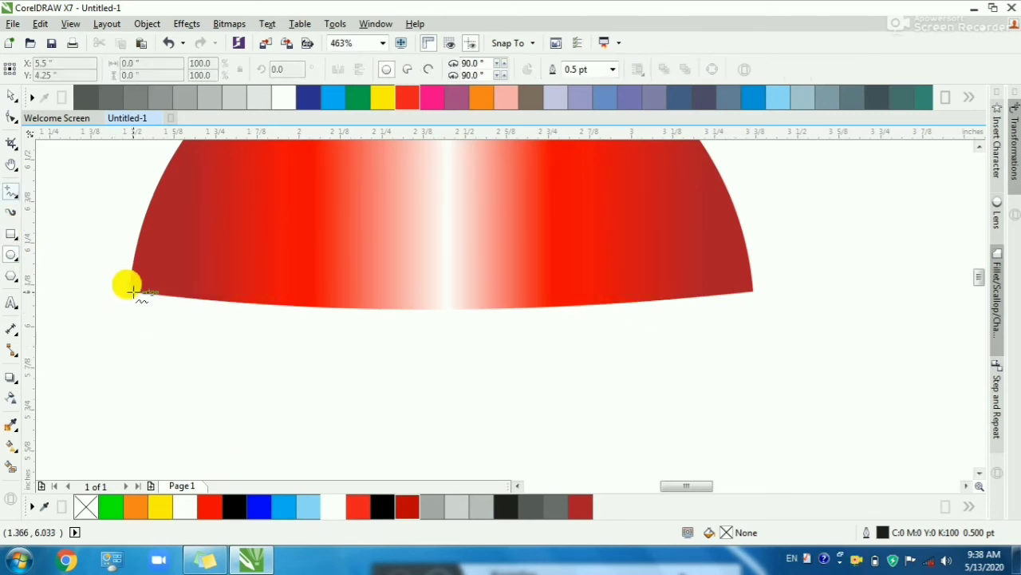
mouse_move(128, 291)
mouse_down()
mouse_move(319, 301)
mouse_move(750, 289)
mouse_up()
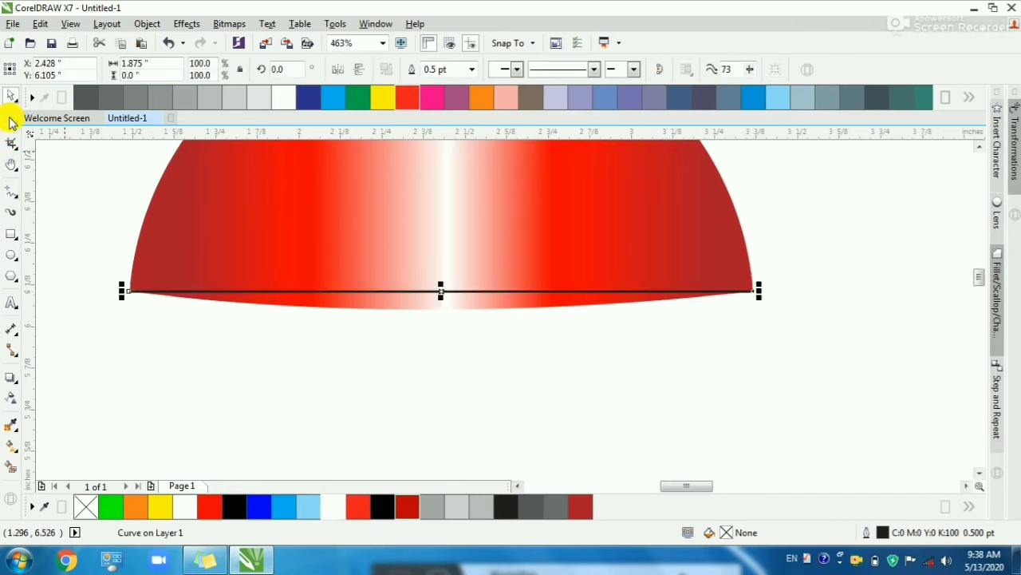
click(11, 120)
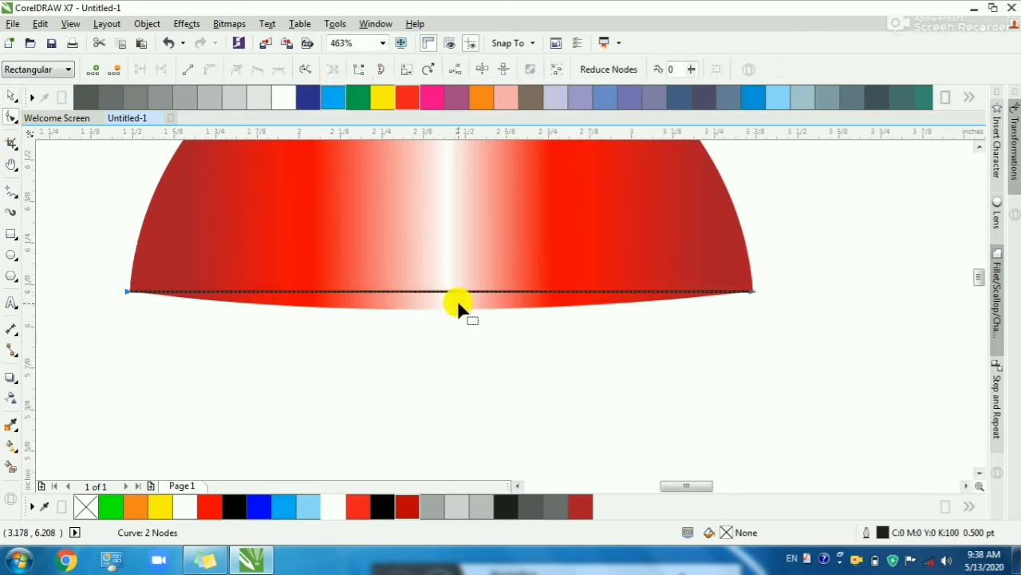
drag(431, 302, 424, 336)
key(space)
click(975, 99)
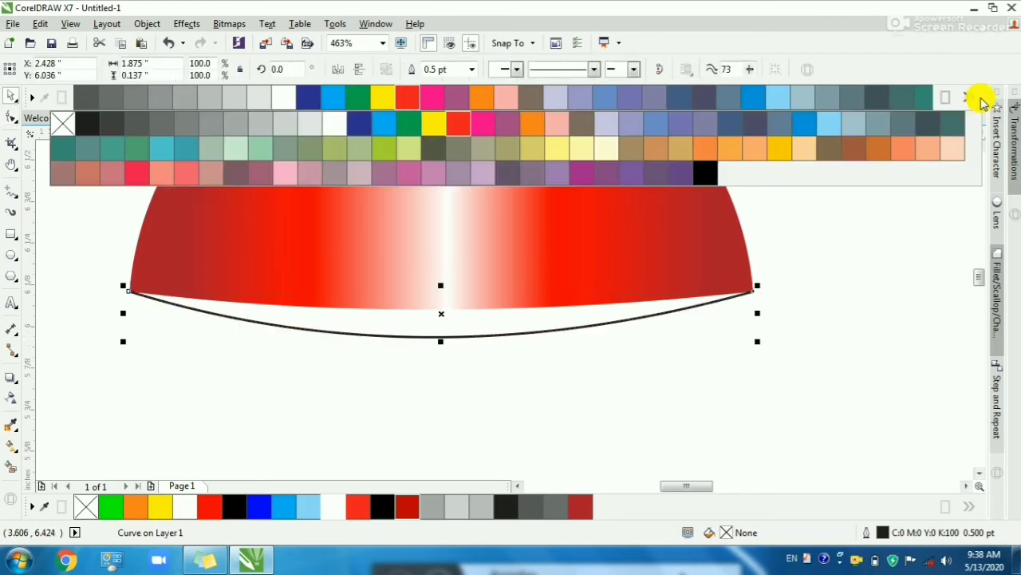
click(707, 177)
click(608, 394)
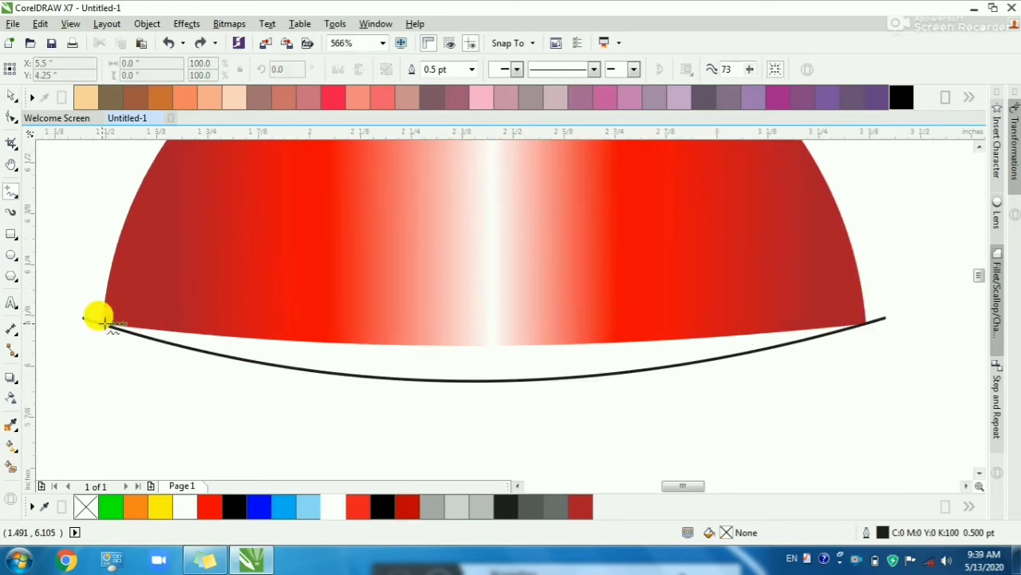
Step: Draw a two-segment angled line over the dome joining the curve's ends, and move both lines just below the dome
click(96, 318)
double_click(287, 221)
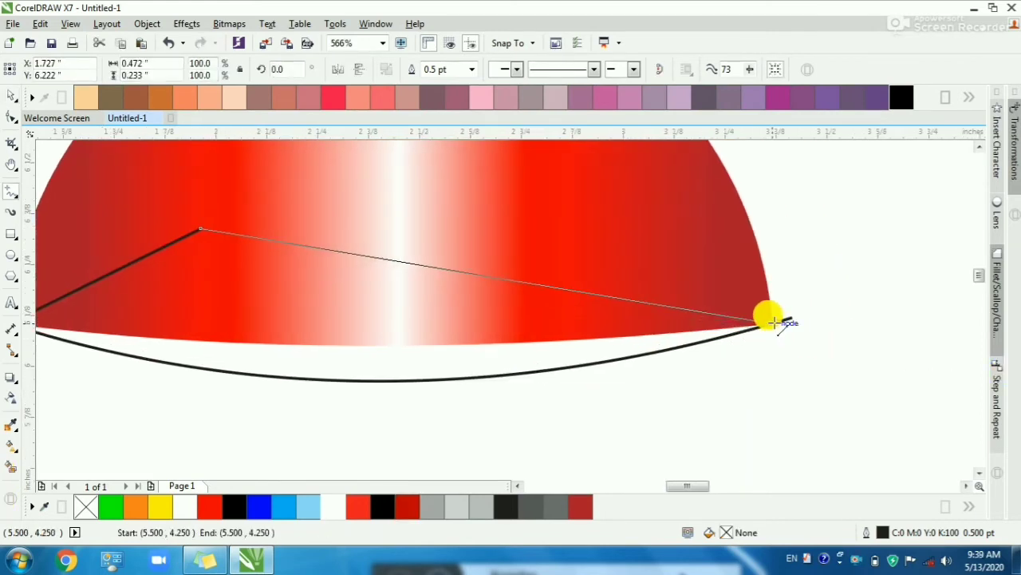
click(774, 321)
key(space)
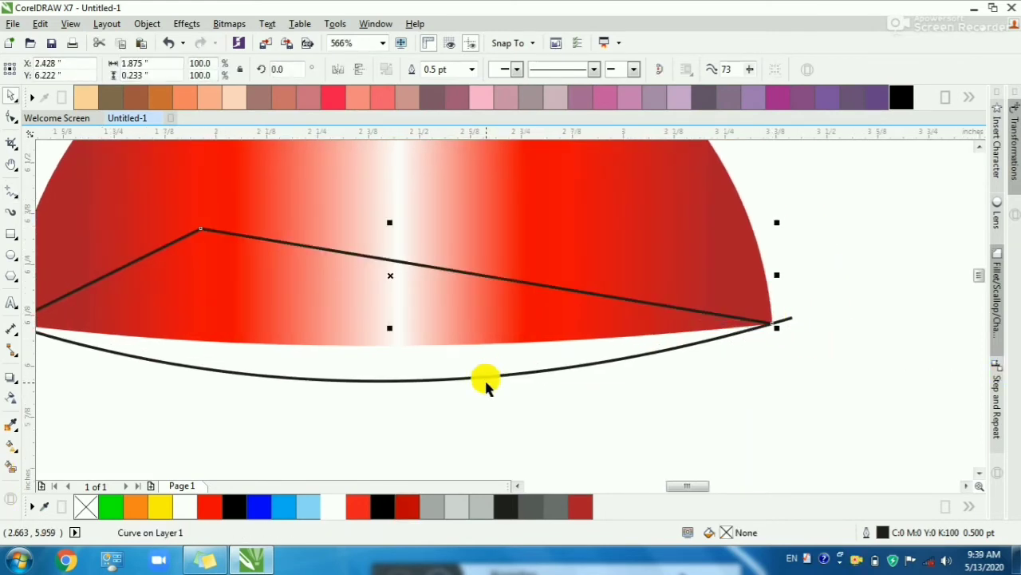
shift+click(490, 375)
scroll(496, 360, down, 2)
drag(495, 359, 493, 425)
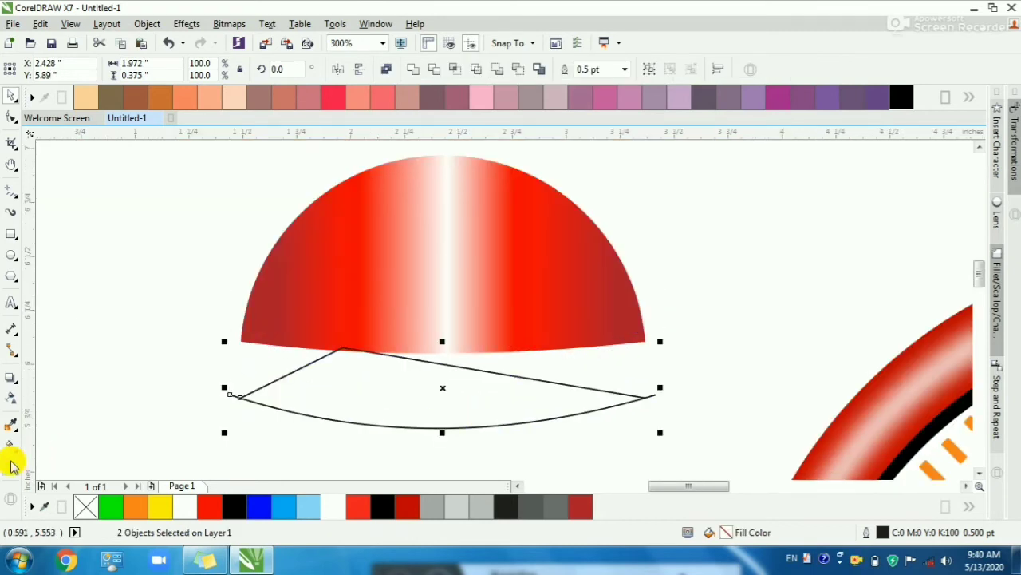
Step: Create a blue shape without outline from the area enclosed by the angled line and the curve using Smart Fill
click(11, 465)
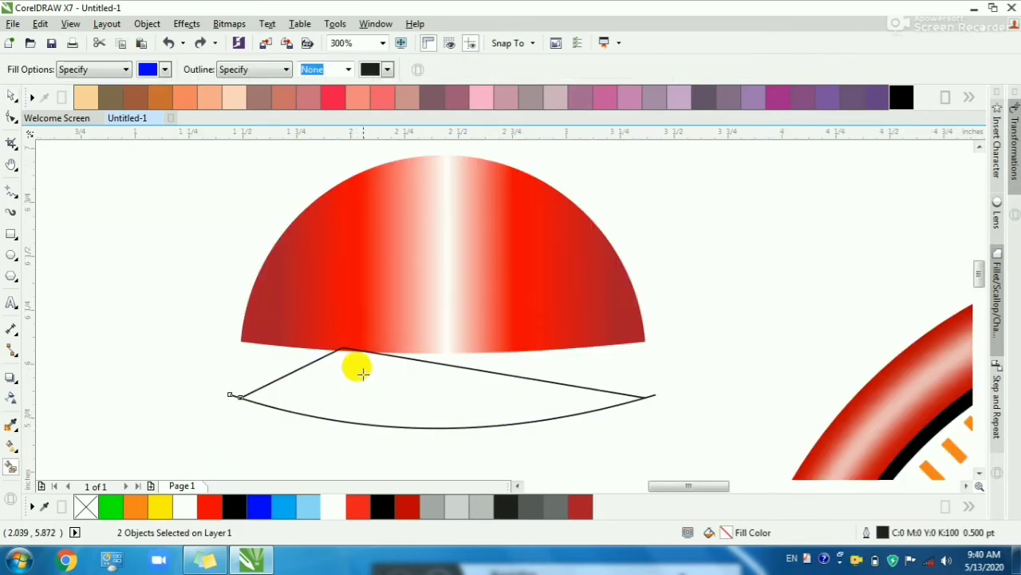
key(space)
scroll(361, 373, down, 2)
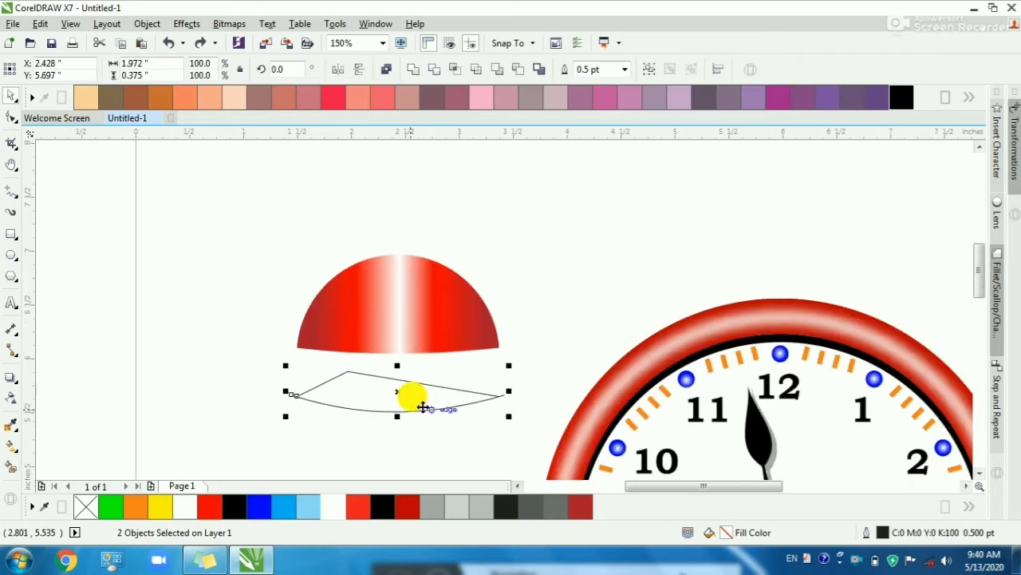
scroll(403, 399, up, 2)
key(space)
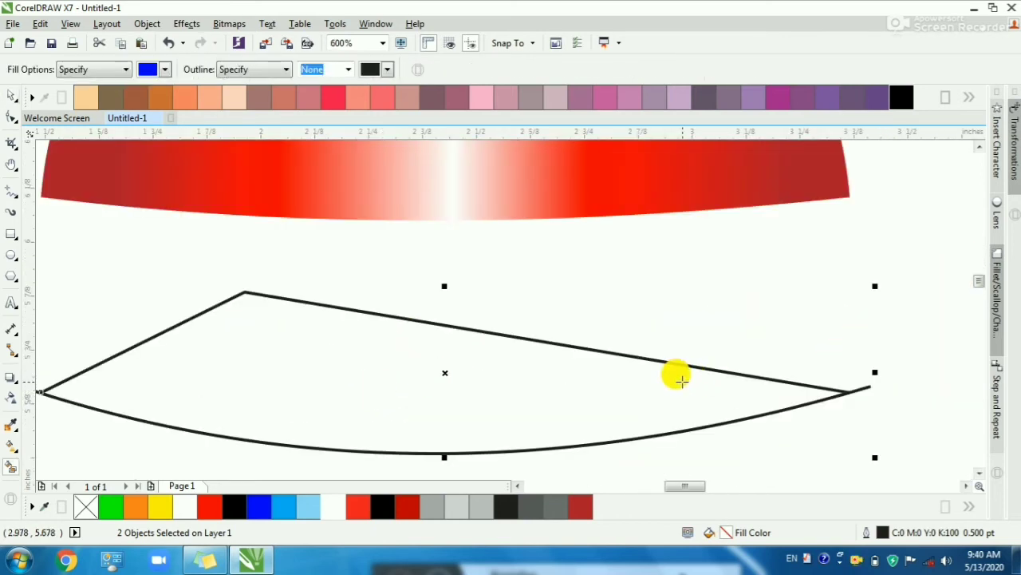
key(space)
key(space)
click(641, 392)
key(space)
scroll(630, 392, down, 2)
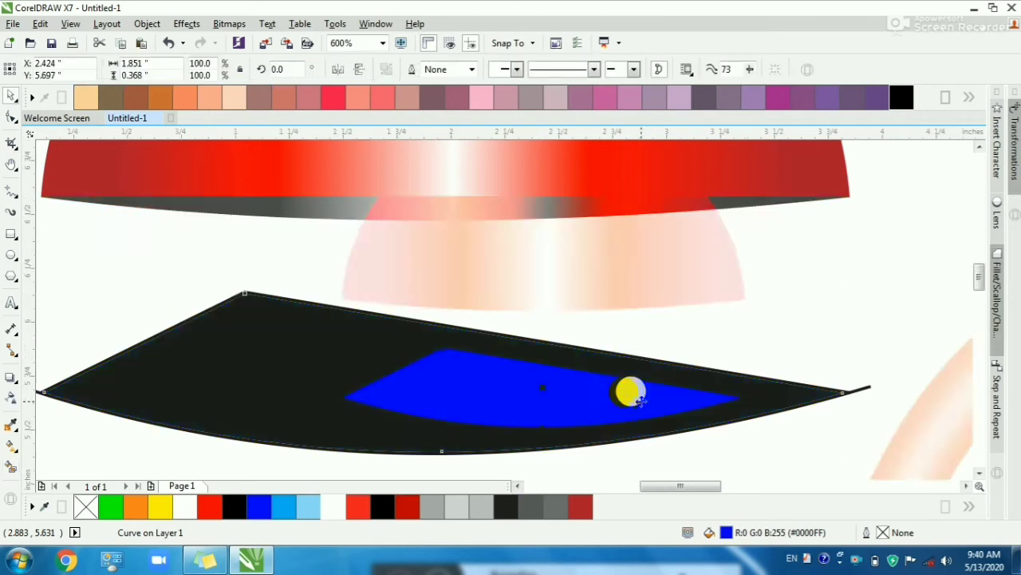
Step: Color the new shape black and fit it behind the dome's bottom edge, aligned with the dome's corners
drag(599, 341, 588, 292)
click(902, 96)
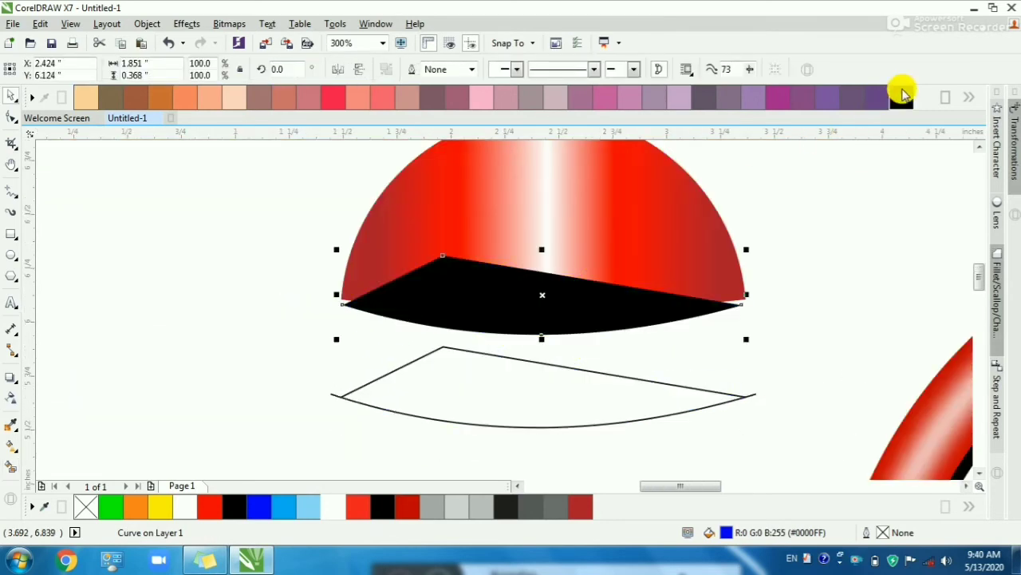
scroll(734, 304, up, 2)
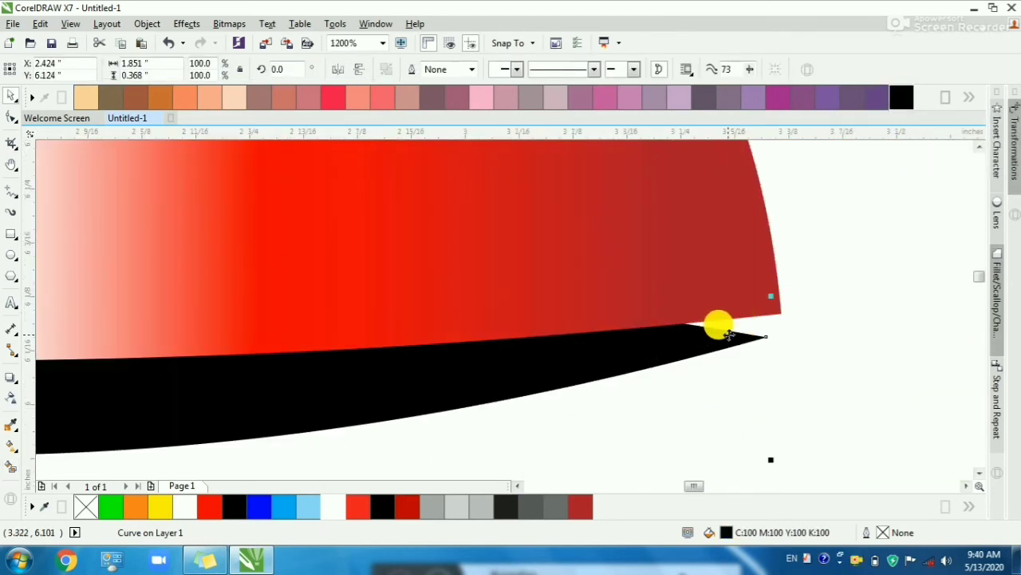
drag(720, 325, 725, 305)
scroll(734, 299, down, 2)
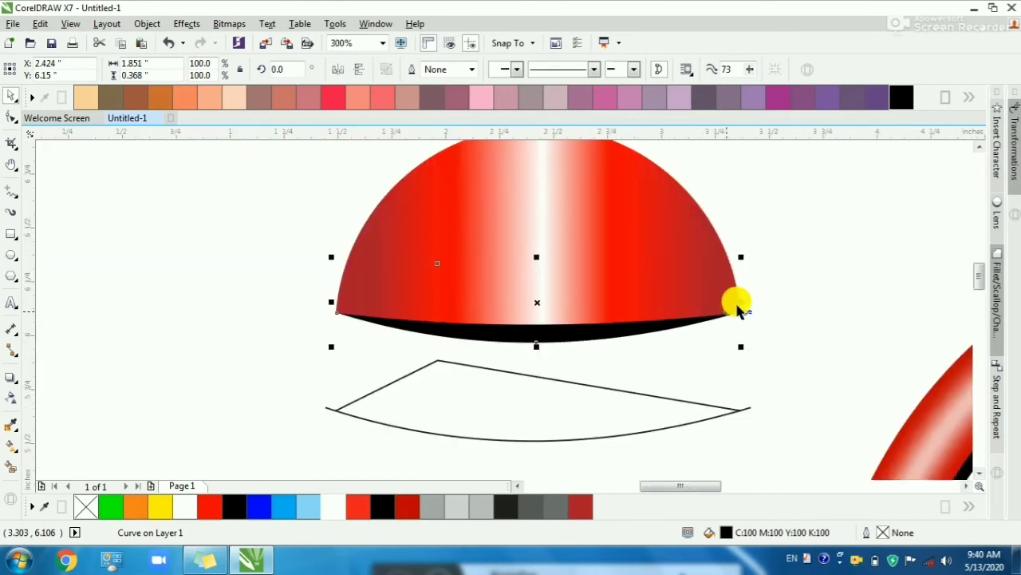
Step: Stretch the black rim shape under the dome to a height of about 0.42 in
key(Escape)
scroll(541, 333, down, 1)
scroll(540, 333, up, 1)
click(650, 342)
scroll(570, 338, up, 1)
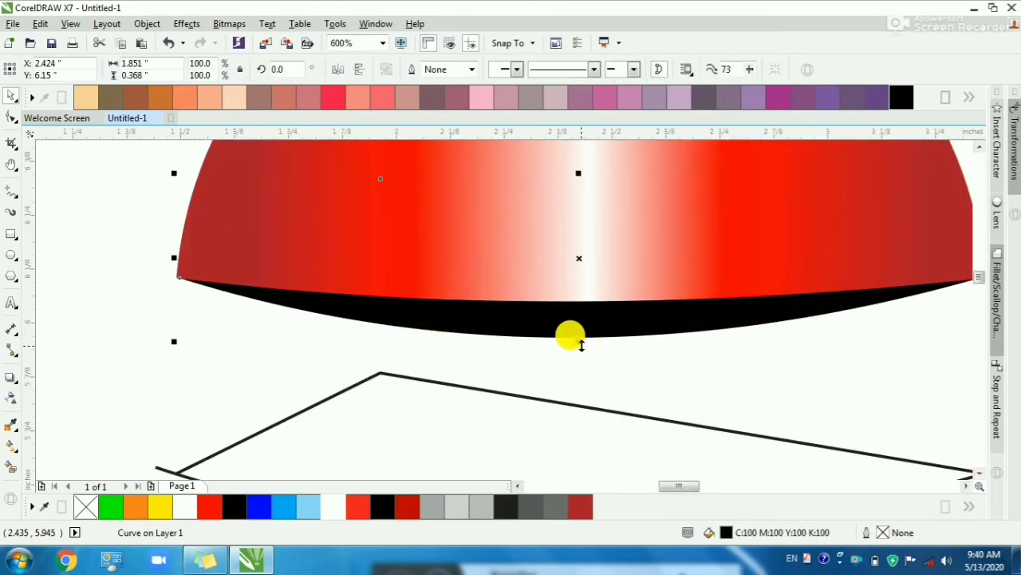
drag(579, 343, 586, 302)
scroll(576, 337, up, 1)
scroll(587, 301, down, 1)
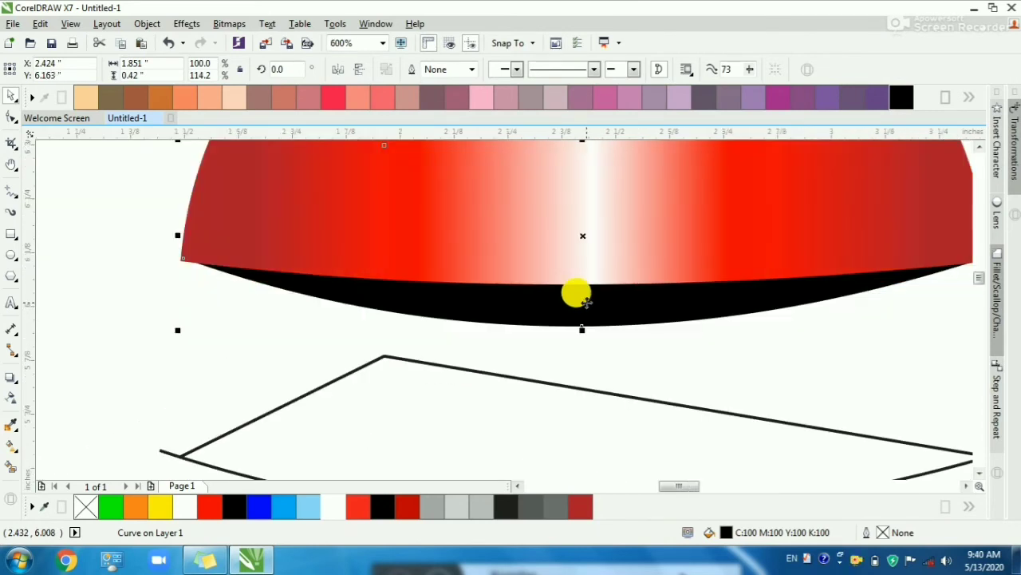
Step: Delete the leftover construction lines and the object with them below the dome
scroll(587, 302, down, 1)
key(Escape)
drag(245, 272, 787, 443)
drag(275, 294, 795, 438)
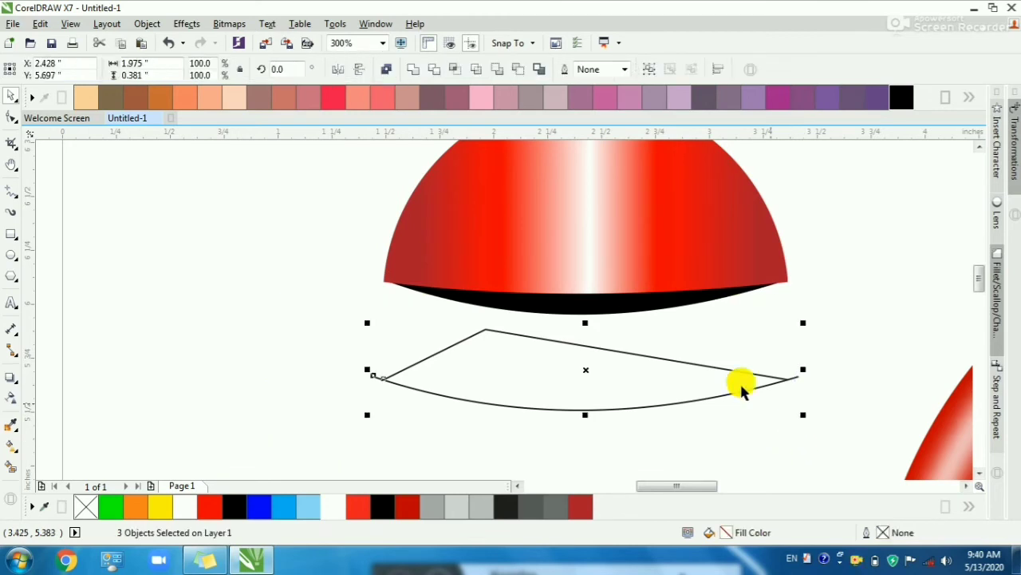
scroll(504, 307, down, 1)
click(527, 311)
drag(361, 200, 686, 329)
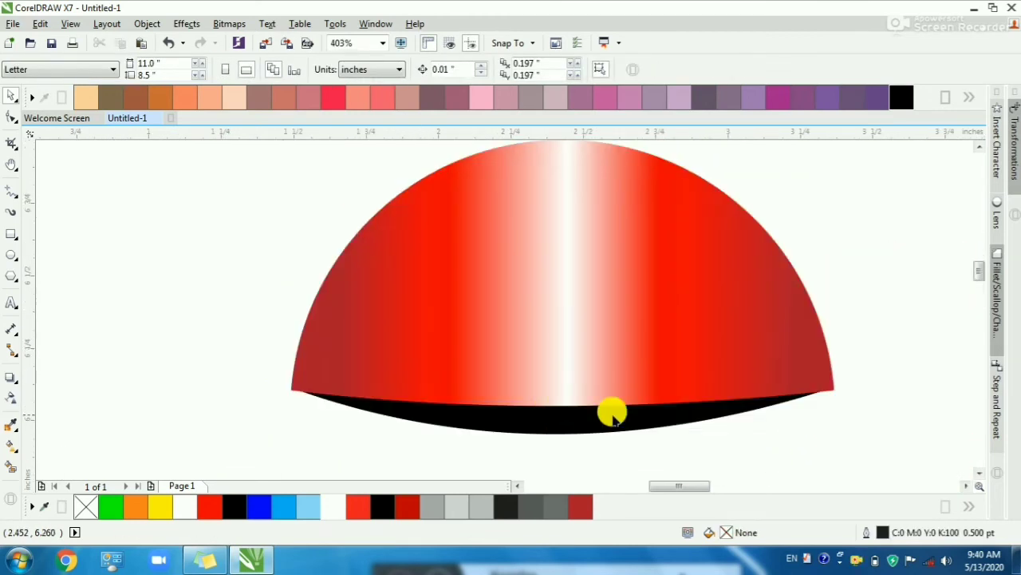
Step: Draw a rectangle about 0.068 by 0.156 in across the middle of the black rim and give it a horizontal fountain fill
scroll(630, 474, up, 1)
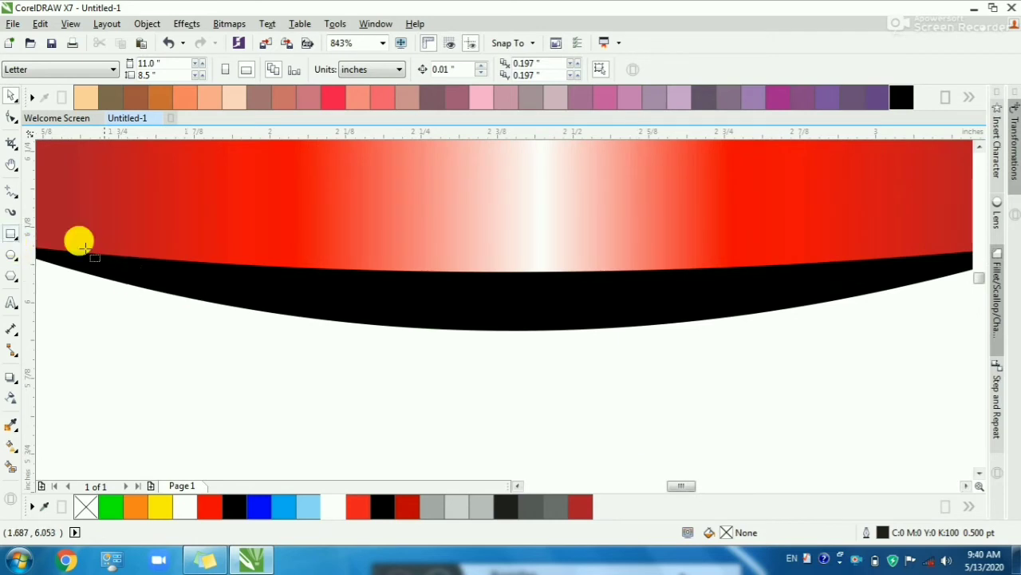
mouse_move(481, 266)
mouse_down()
mouse_move(511, 358)
mouse_move(531, 369)
mouse_up()
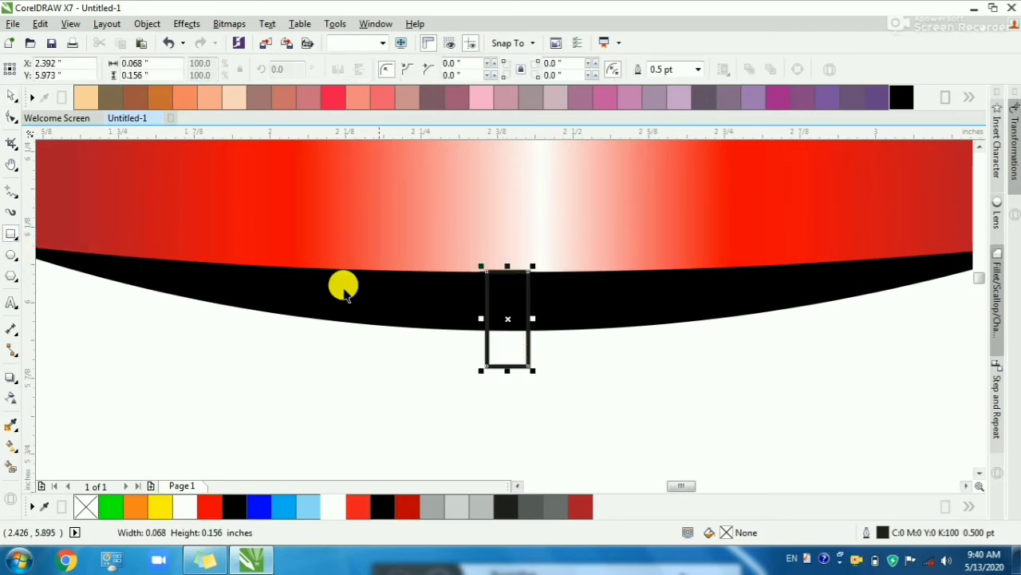
click(11, 118)
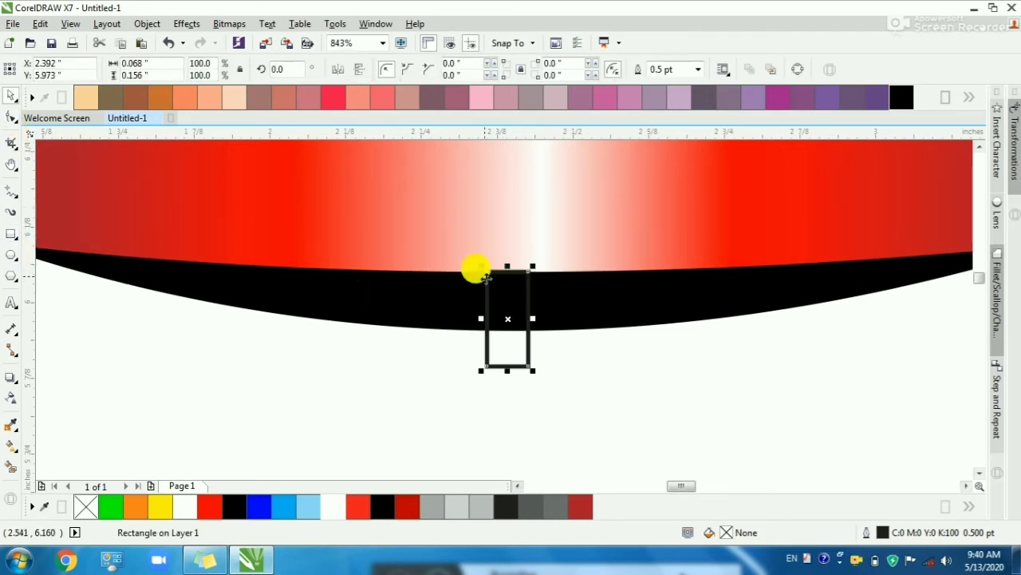
key(g)
scroll(492, 303, up, 1)
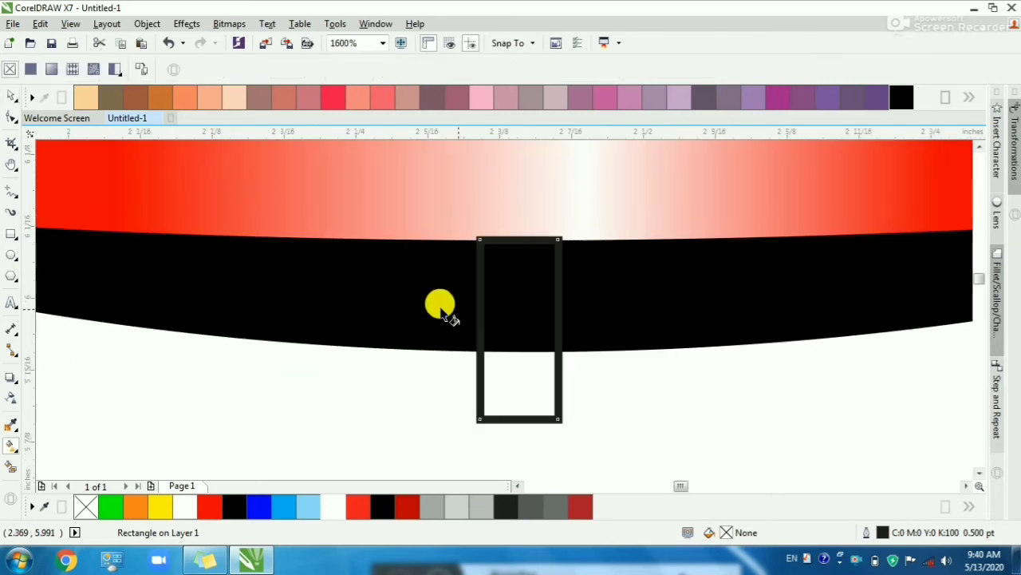
drag(440, 306, 595, 307)
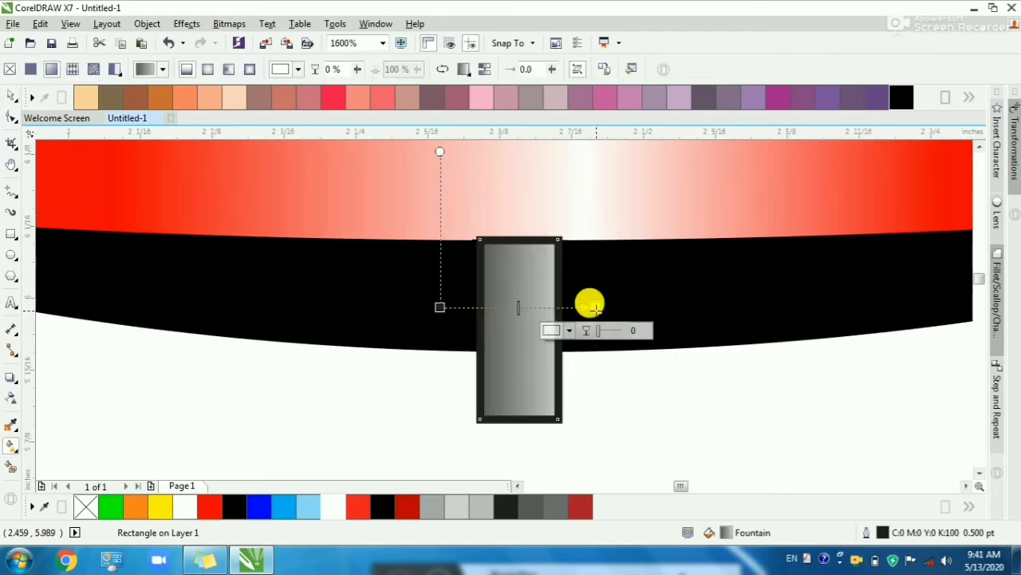
Step: Set the rectangle's gradient ends to dark gray, add a white stop at 56%, and pull the gradient ends in to its sides
click(968, 101)
drag(110, 125, 440, 319)
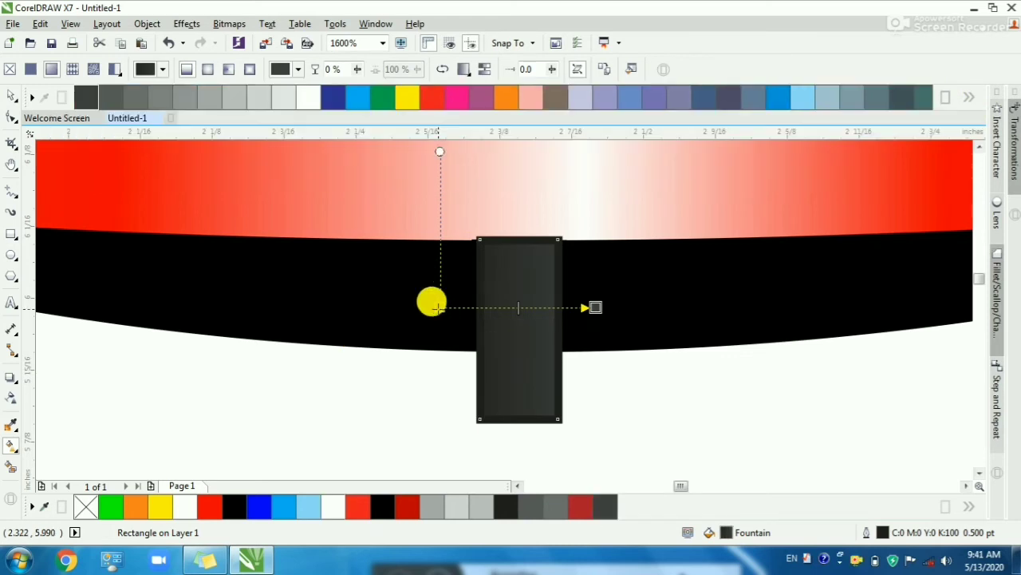
drag(110, 96, 517, 301)
click(308, 97)
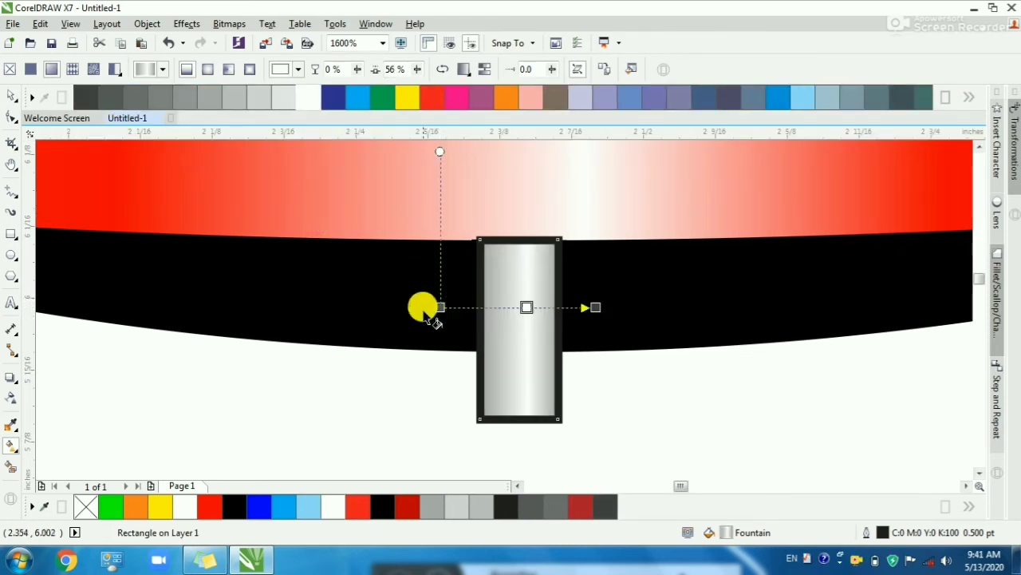
drag(440, 307, 477, 304)
drag(591, 307, 558, 310)
Step: Remove the metallic rectangle's outline and extend it upward behind the dome to a height of about 0.171 in
key(space)
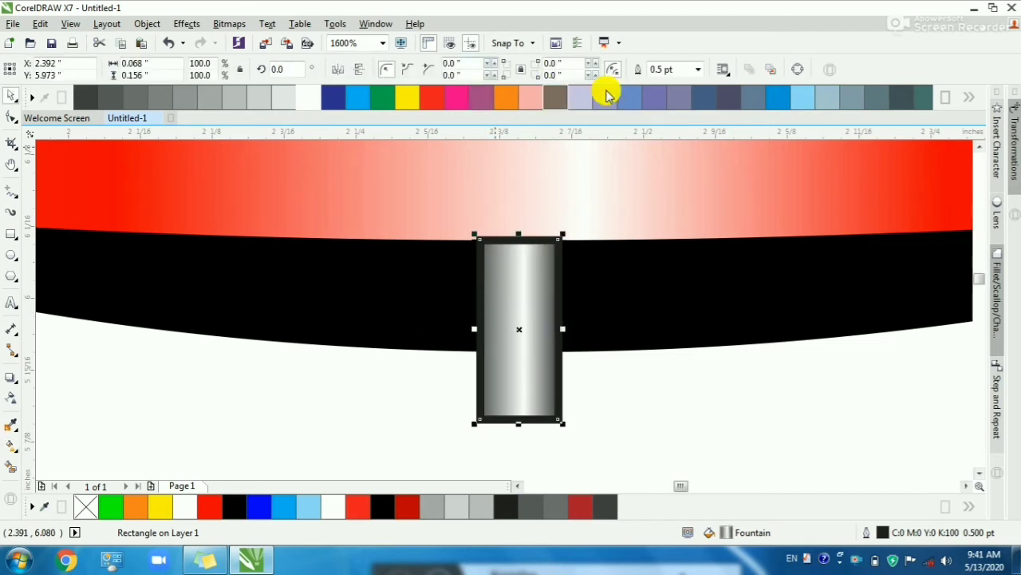
click(699, 69)
click(658, 86)
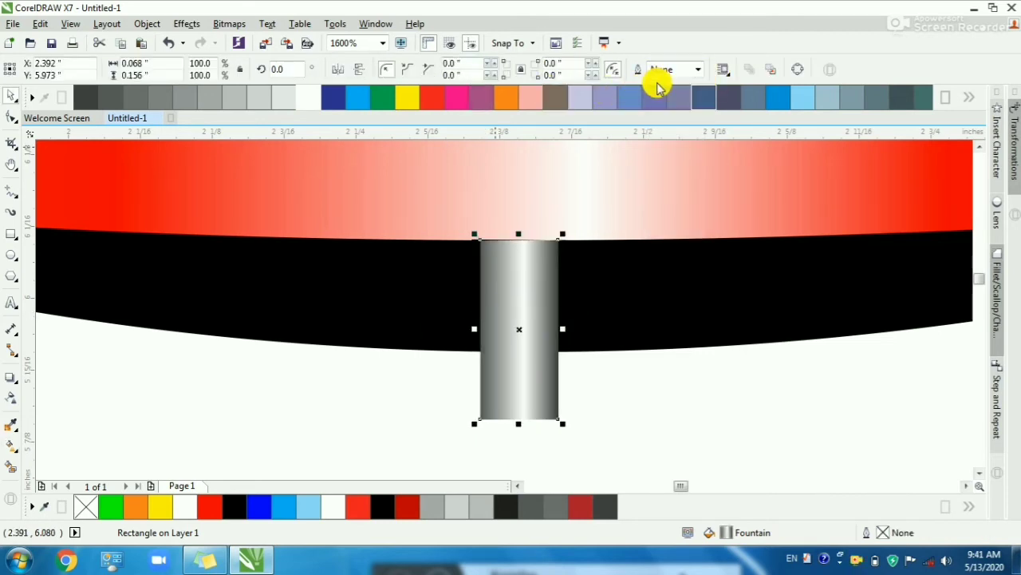
drag(519, 234, 519, 216)
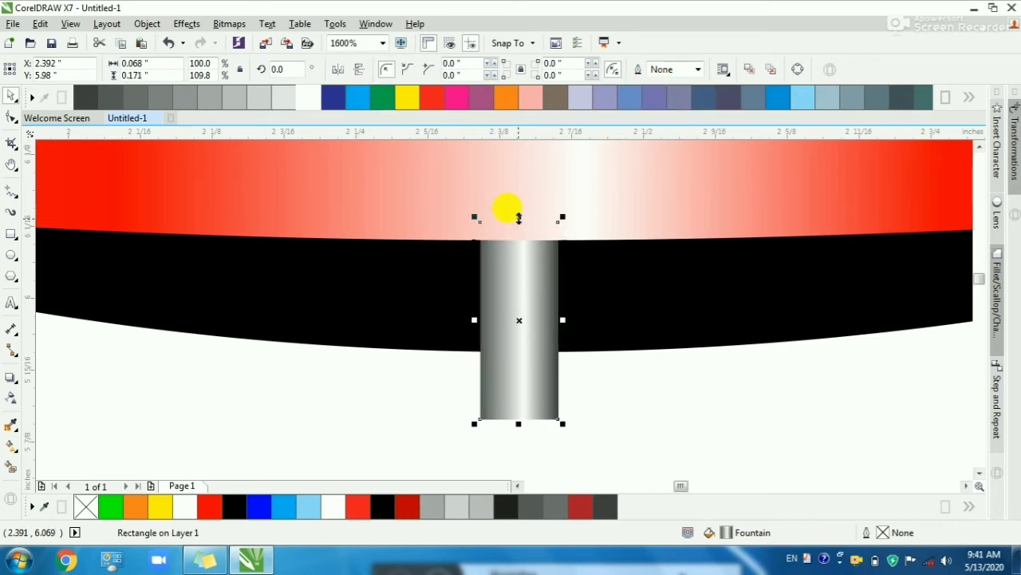
key(Escape)
Step: Lengthen the metallic stem downward so that it extends further below the black rim
scroll(470, 316, down, 5)
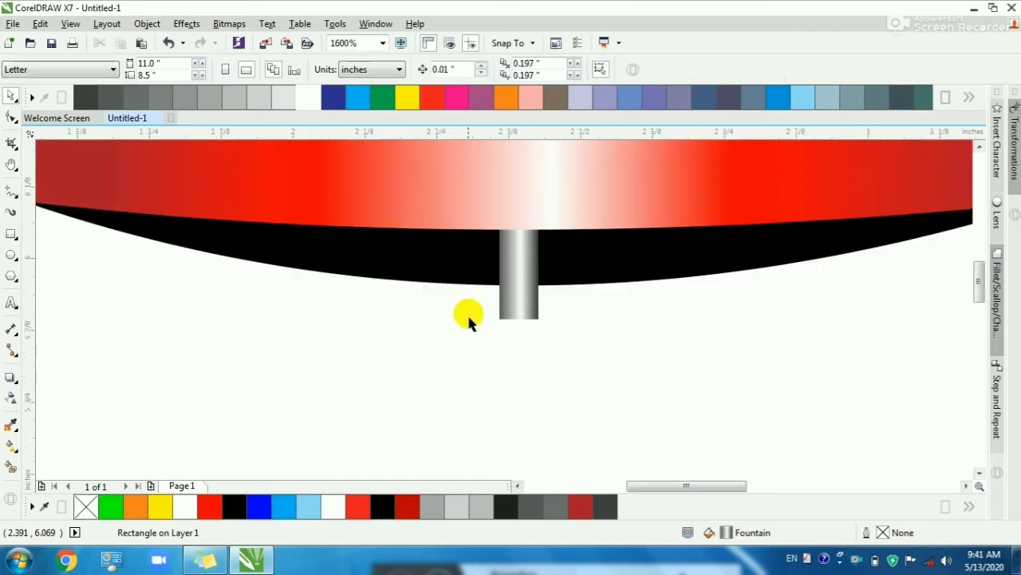
scroll(483, 311, up, 1)
click(470, 303)
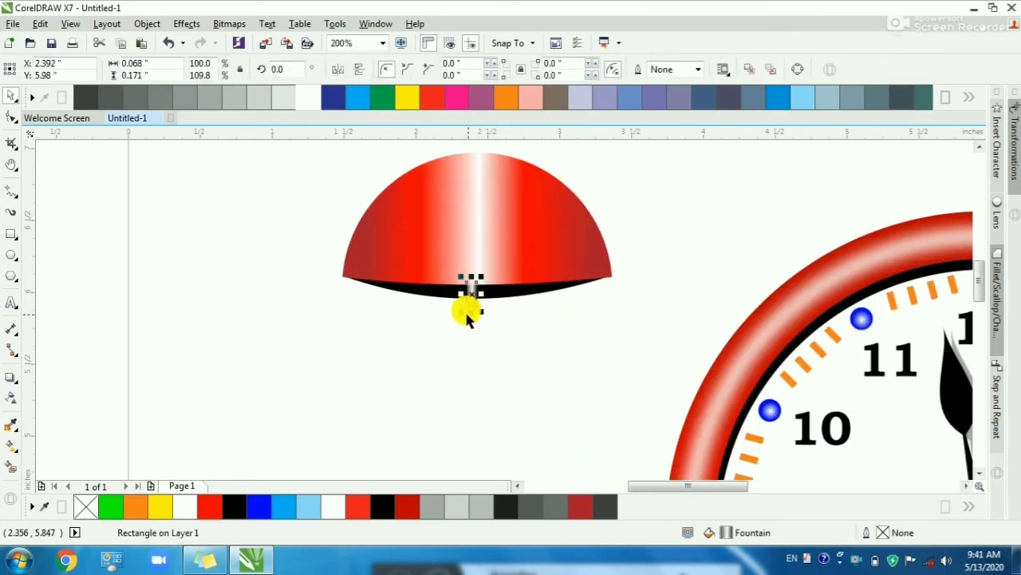
drag(470, 304, 471, 325)
key(Escape)
scroll(357, 314, down, 1)
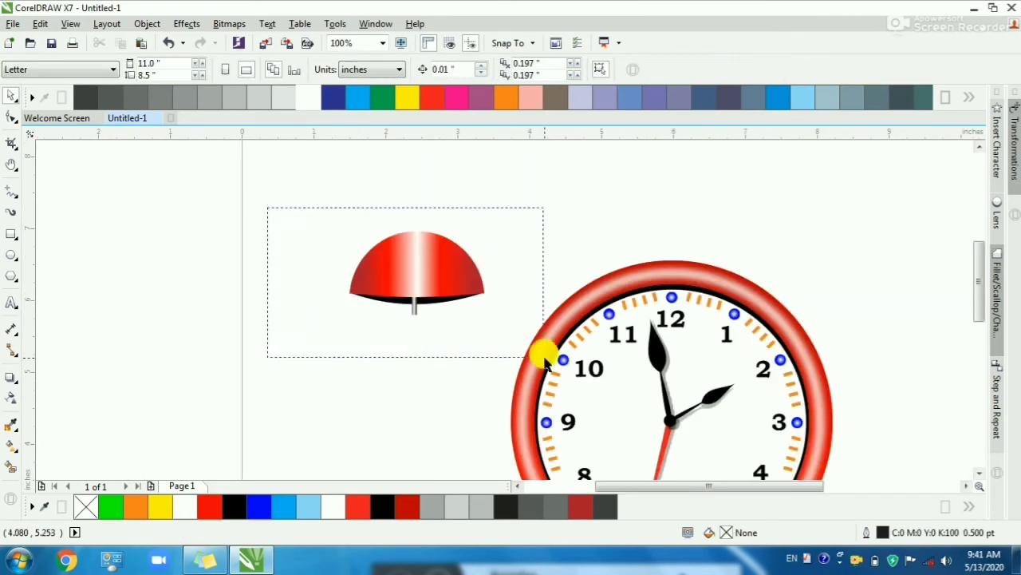
Step: Select the dome, rim and stem together, move them to the clock's upper left, and rotate them 30 degrees
drag(545, 357, 545, 357)
drag(430, 278, 556, 243)
click(556, 243)
drag(471, 285, 479, 327)
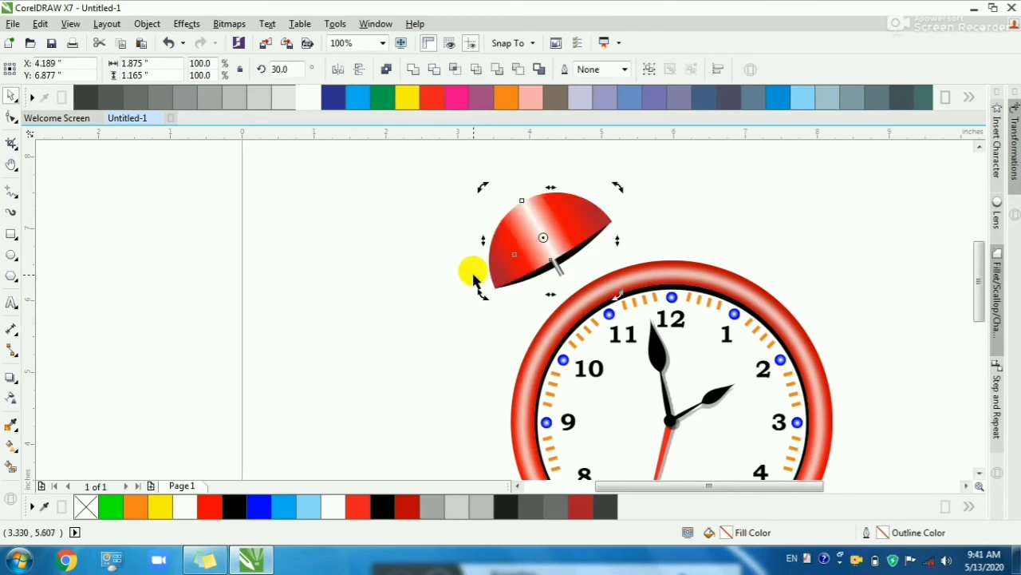
Step: Group the three bell parts and position the bell so its stem meets the clock's outer red ring
scroll(583, 272, up, 2)
key(ctrl+g)
drag(519, 239, 546, 283)
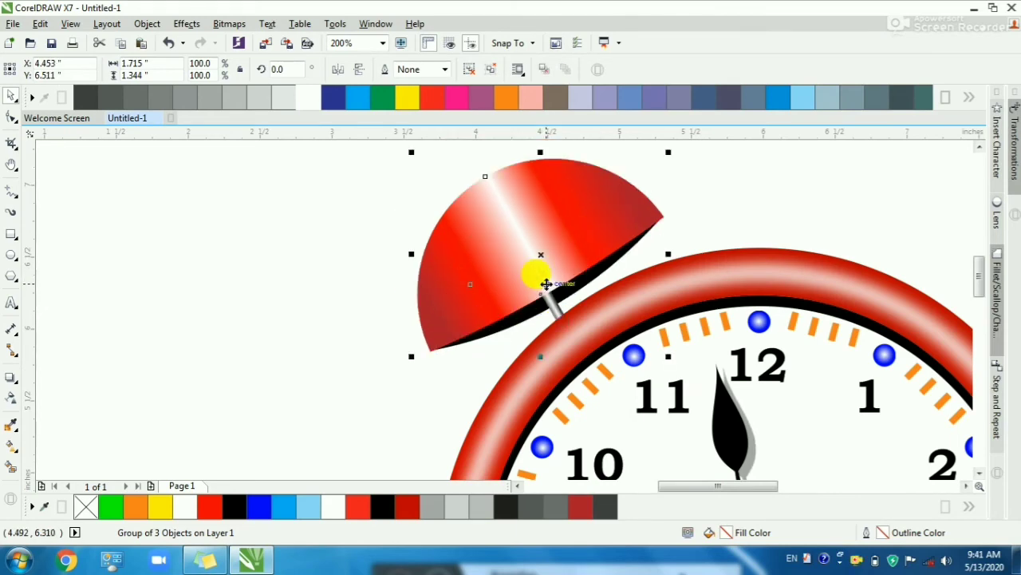
scroll(522, 288, down, 1)
key(F2)
drag(346, 180, 890, 382)
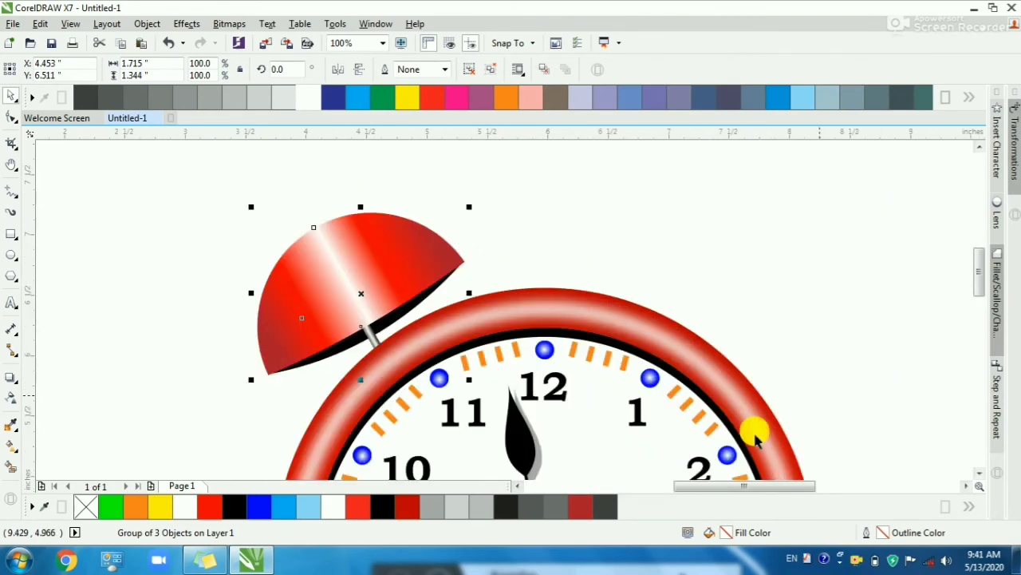
Step: Undo the bell's grouping, its 30-degree rotation and its move to the clock's upper left
drag(469, 519, 319, 417)
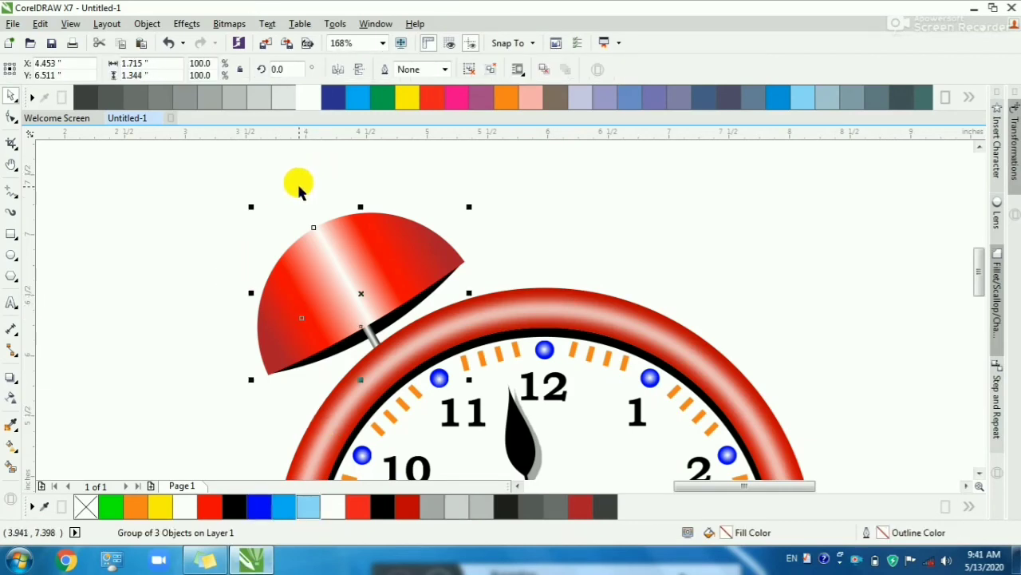
scroll(299, 190, up, 2)
click(12, 258)
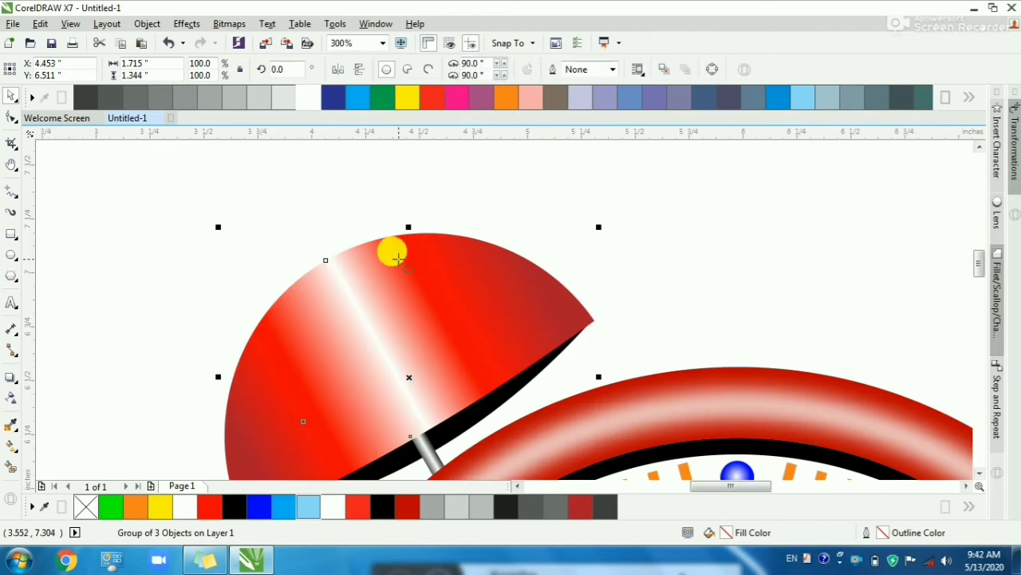
scroll(395, 255, down, 2)
scroll(402, 257, down, 2)
key(ctrl+z)
key(ctrl+z)
key(ctrl+z)
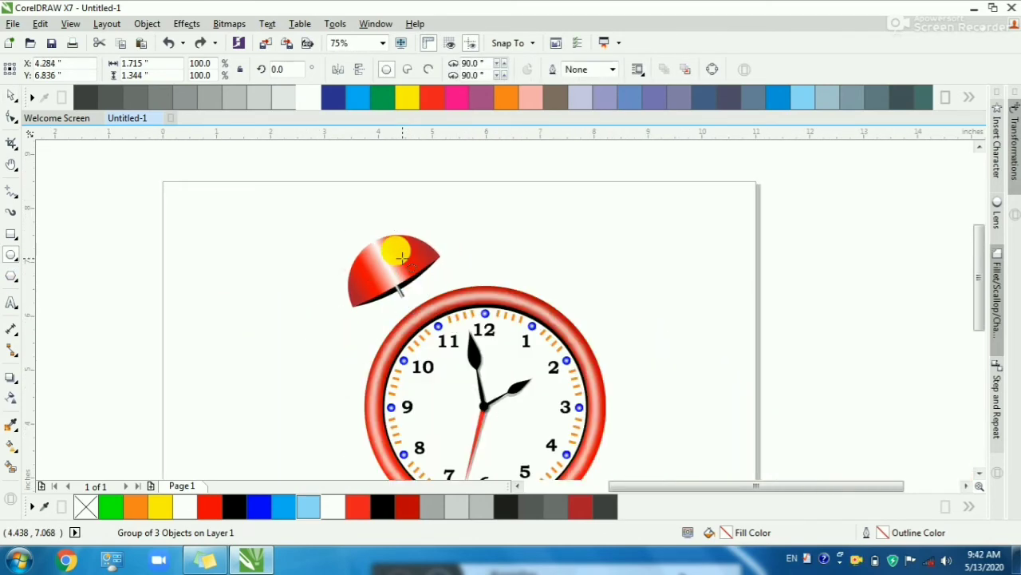
scroll(303, 312, up, 2)
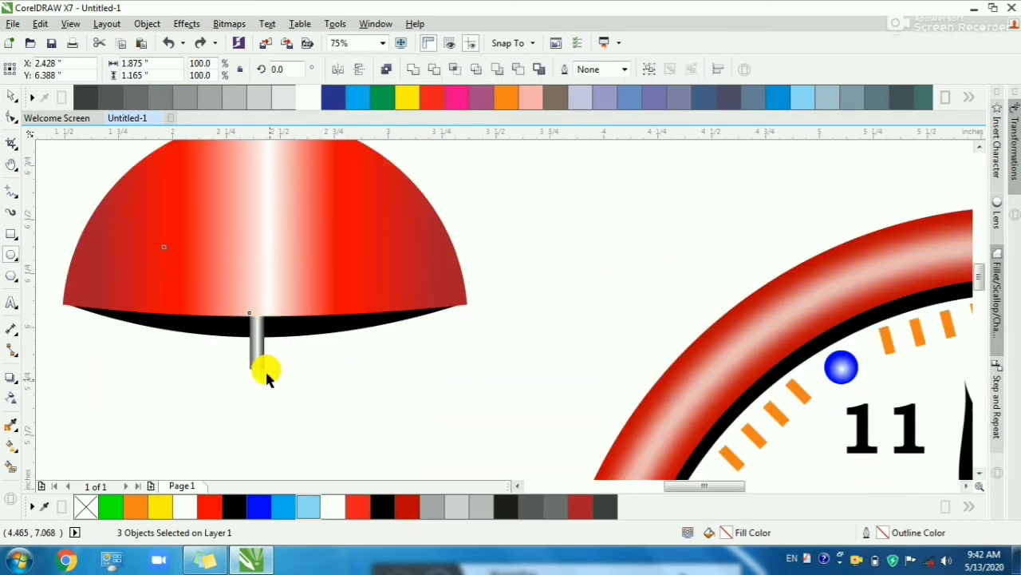
Step: Shift the metallic stem slightly to the right so it is centred beneath the red dome
click(259, 355)
click(272, 290)
click(285, 358)
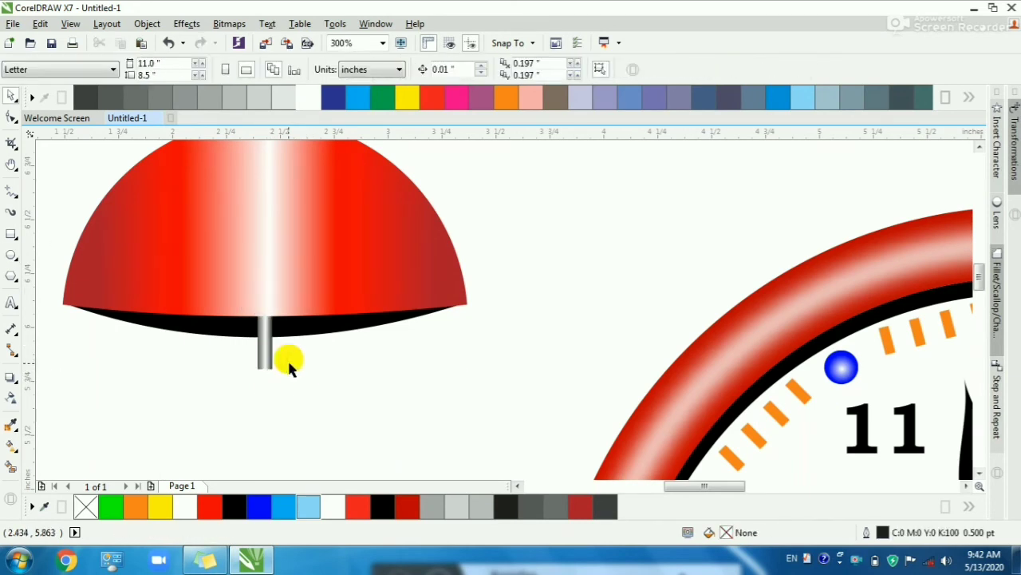
Step: Draw an ellipse about 0.262 in wide and 0.174 in high, overlapping the top of the red dome
scroll(266, 285, down, 2)
scroll(352, 269, up, 2)
click(11, 254)
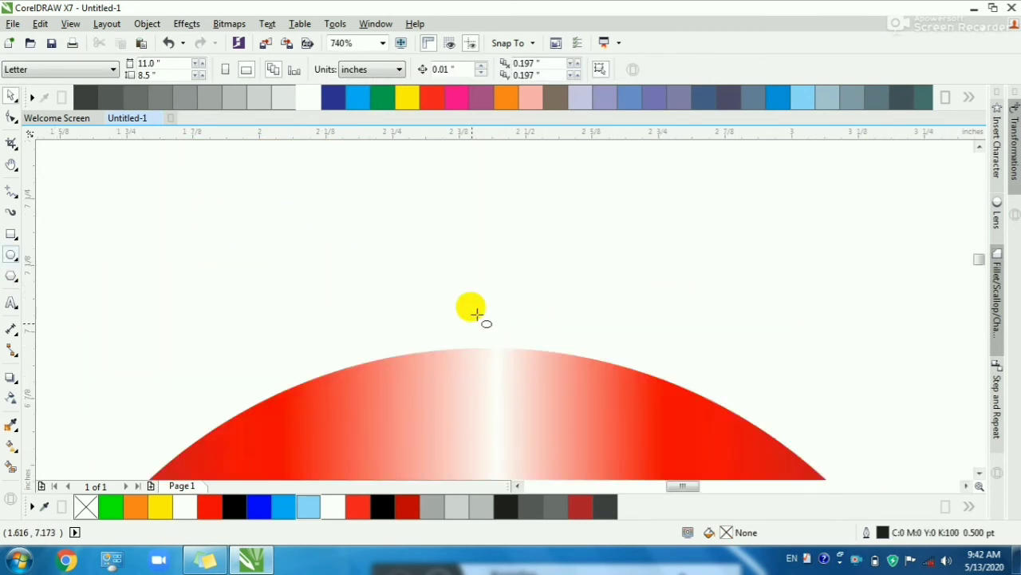
mouse_move(491, 321)
mouse_down()
mouse_move(537, 334)
mouse_move(561, 324)
mouse_up()
key(space)
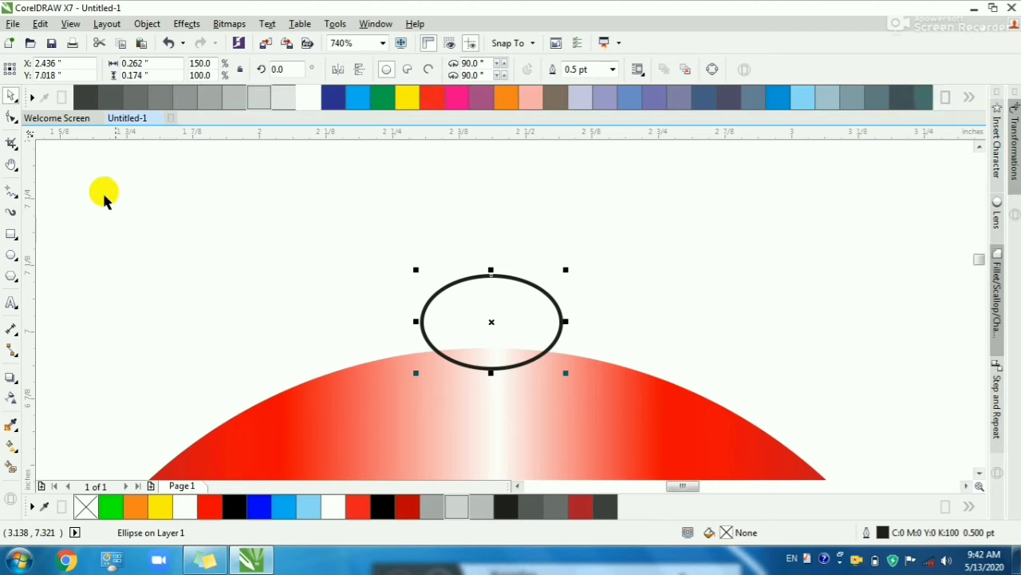
Step: Fill the ellipse with 90% black, then give it an elliptical gradient with a white highlight at its centre fading to dark grey
click(88, 99)
key(g)
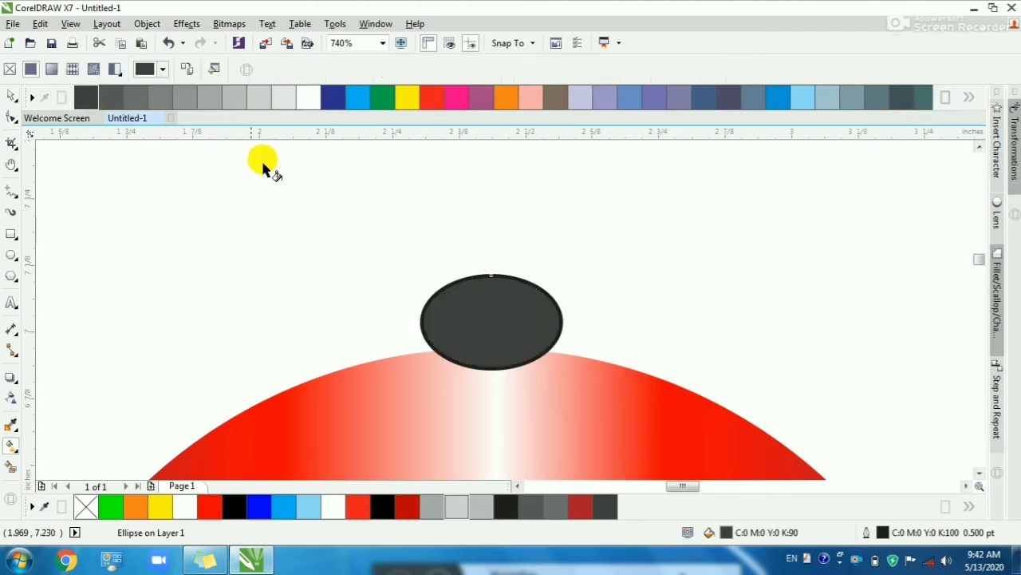
drag(461, 299, 505, 353)
click(208, 70)
scroll(493, 329, up, 1)
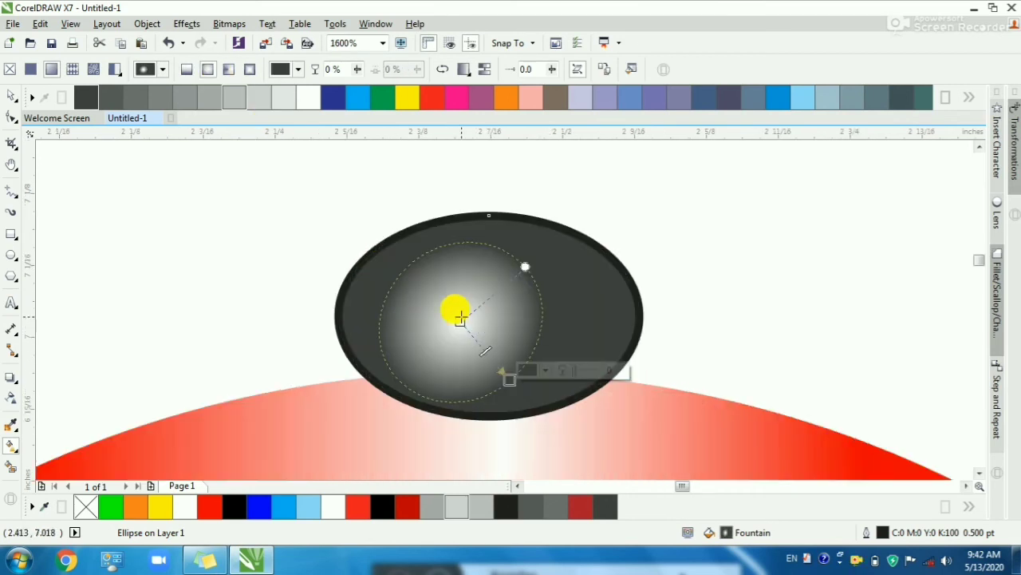
drag(462, 318, 497, 318)
mouse_move(510, 378)
mouse_down()
mouse_move(533, 369)
mouse_move(490, 392)
mouse_move(519, 388)
mouse_up()
Step: Remove the gradient ellipse's outline and send it behind the dome
click(605, 321)
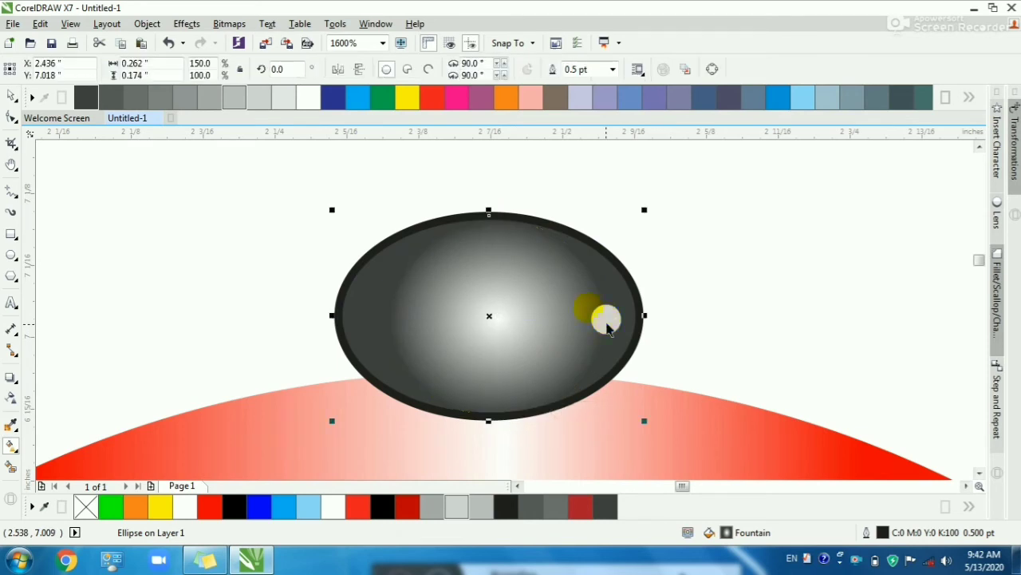
click(612, 69)
click(583, 81)
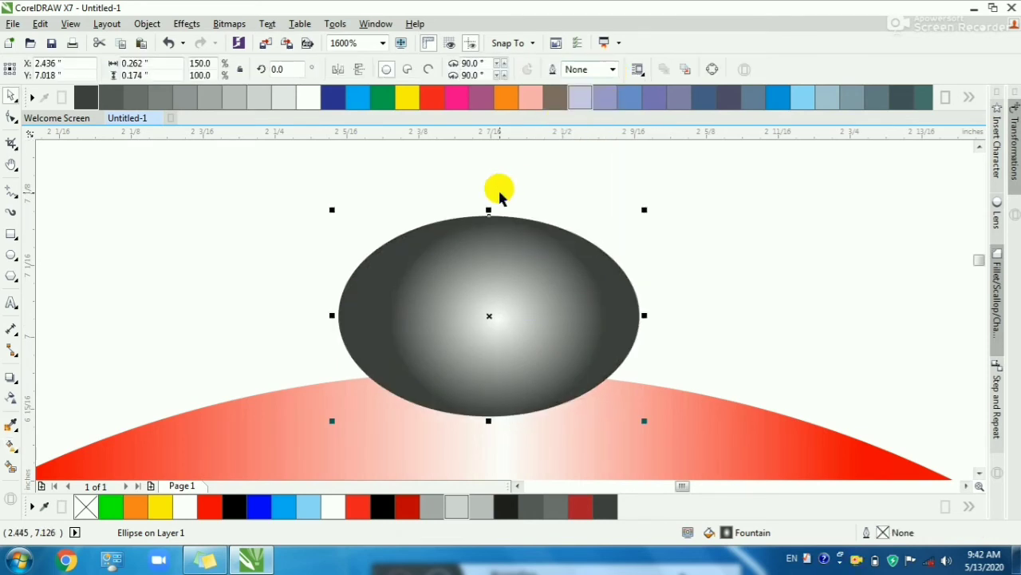
key(shift+Page_Down)
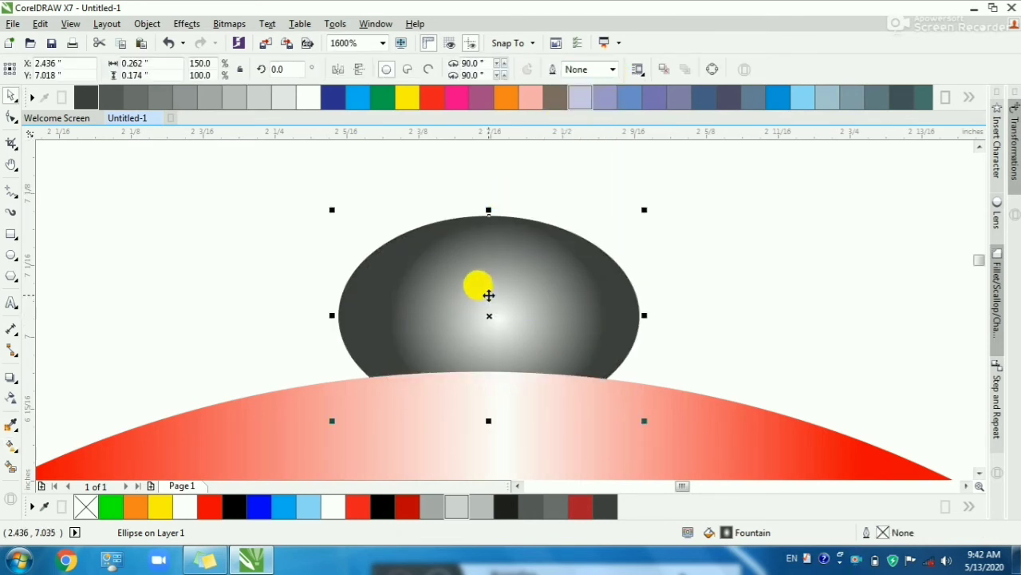
Step: Duplicate the gradient ellipse slightly above the original and narrow the copy to about 0.187 in
drag(505, 297, 519, 227)
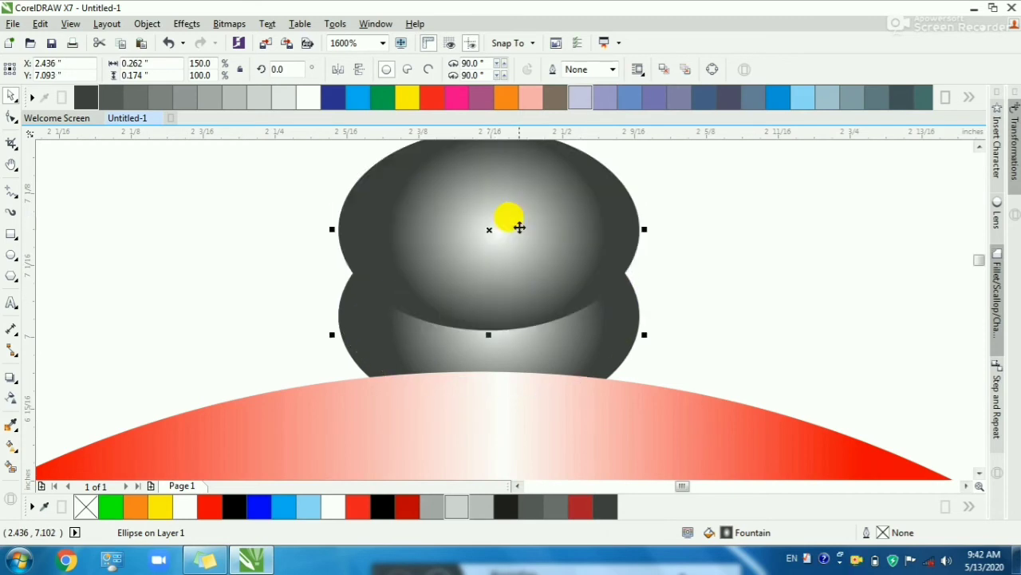
drag(649, 231, 590, 234)
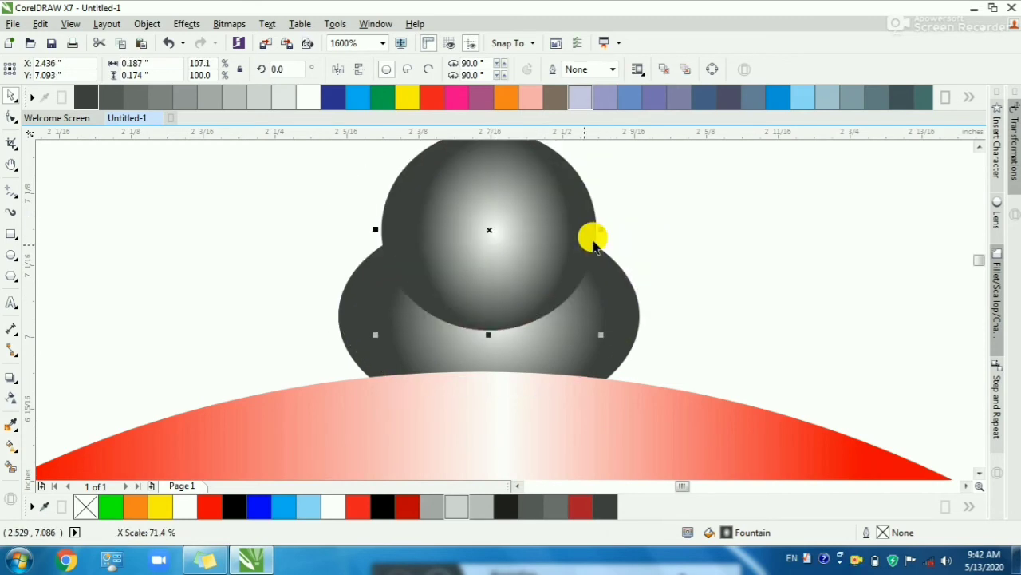
Step: Select both gradient ellipses, bring them in front of the dome, and lower the pair slightly onto its top
scroll(502, 255, down, 1)
scroll(517, 258, up, 1)
shift+click(388, 358)
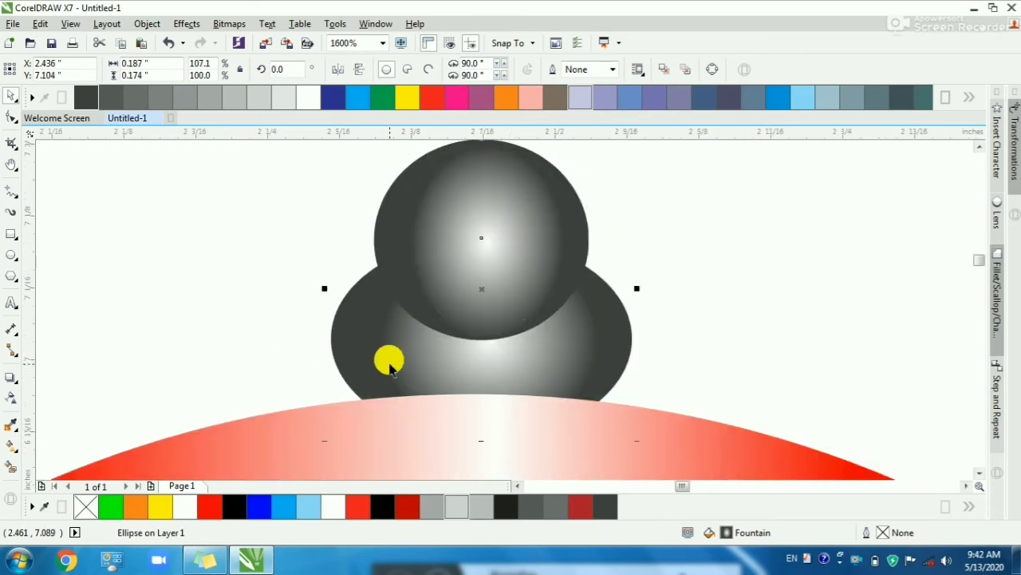
key(shift+Page_Up)
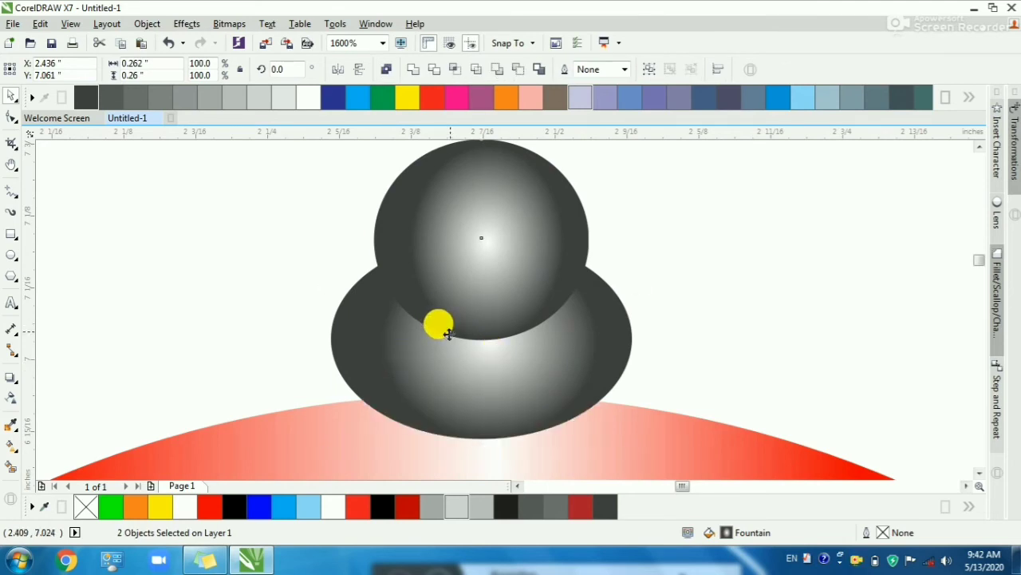
drag(449, 334, 447, 317)
key(Escape)
scroll(447, 317, down, 3)
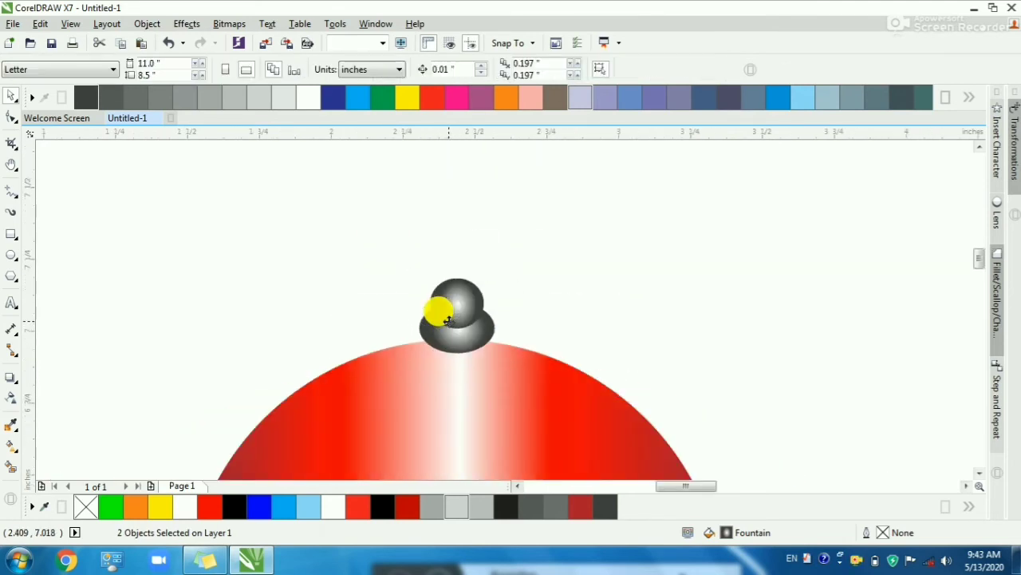
scroll(541, 267, up, 2)
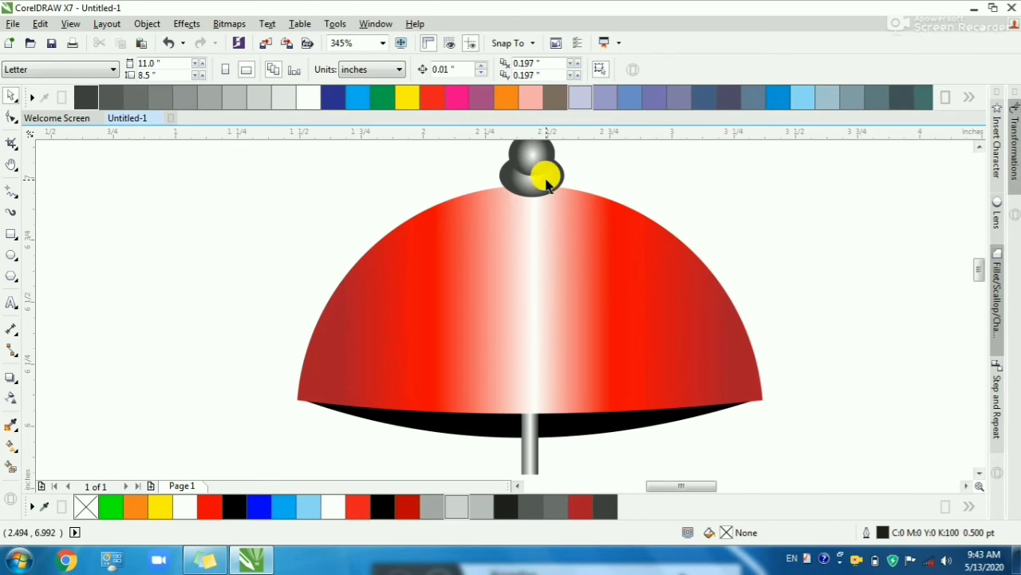
Step: Try to place the two gradient ellipses behind the dome and move them lower
click(547, 184)
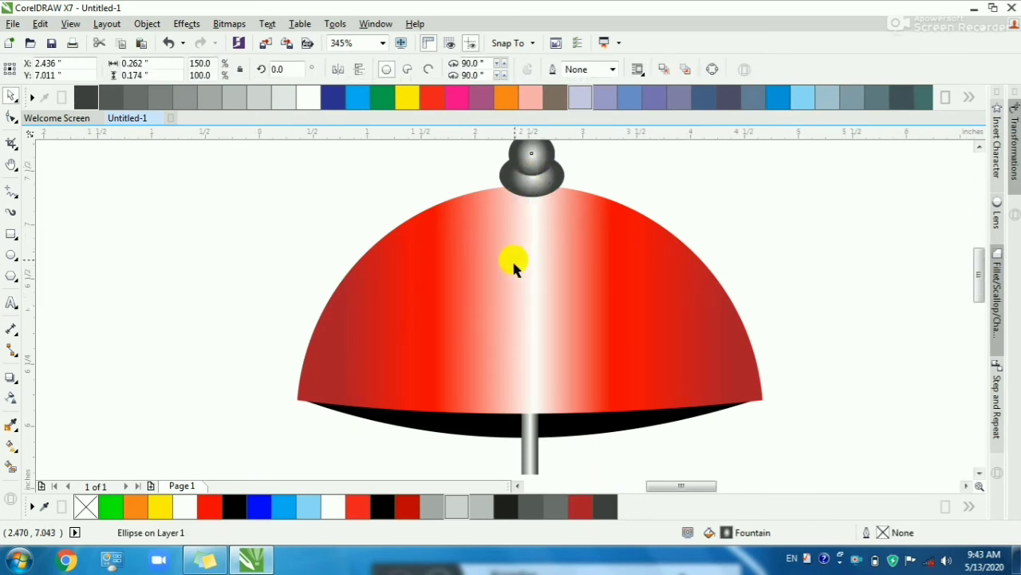
scroll(513, 266, down, 3)
scroll(511, 203, up, 5)
shift+click(517, 209)
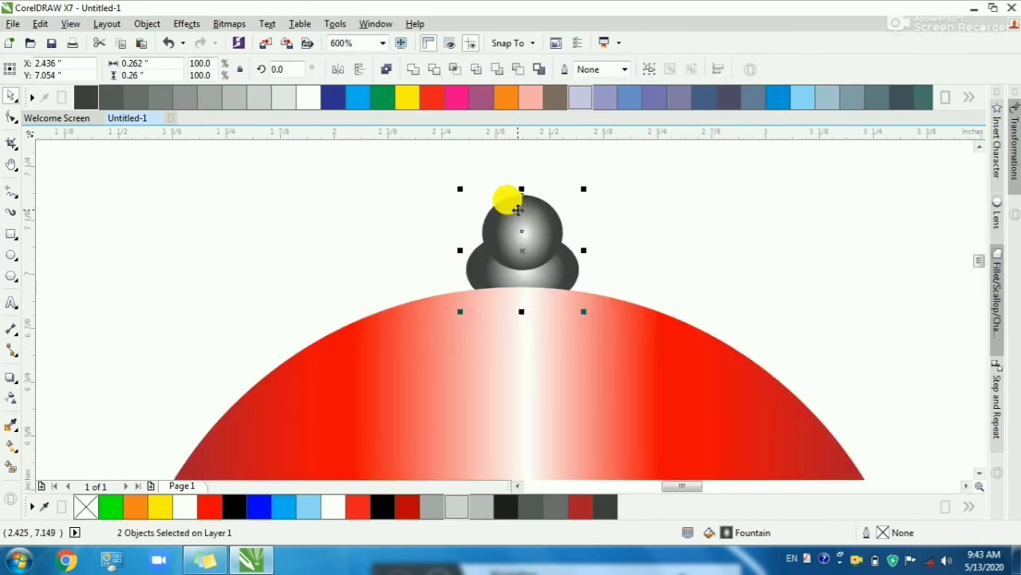
drag(517, 209, 501, 252)
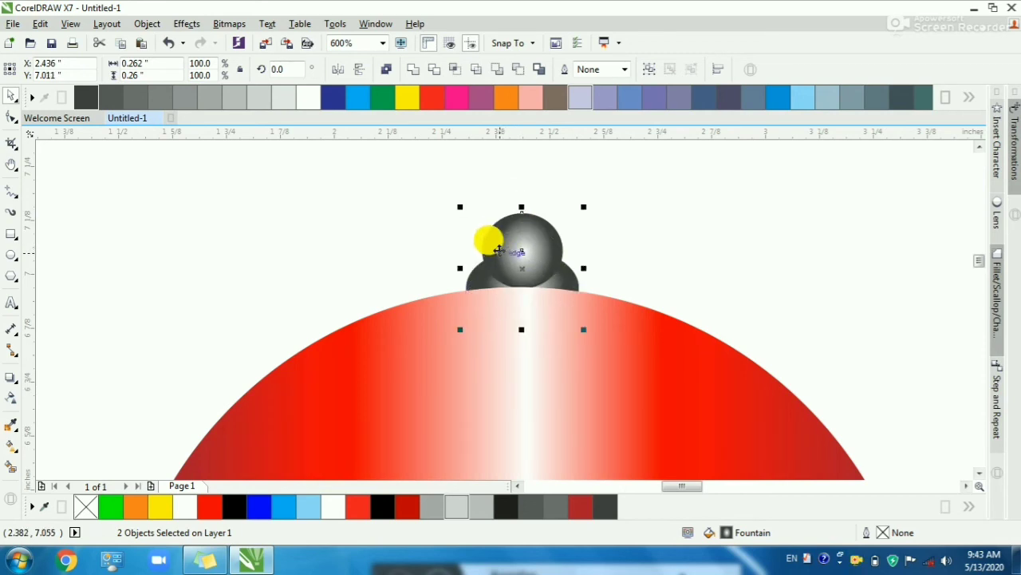
key(ctrl+z)
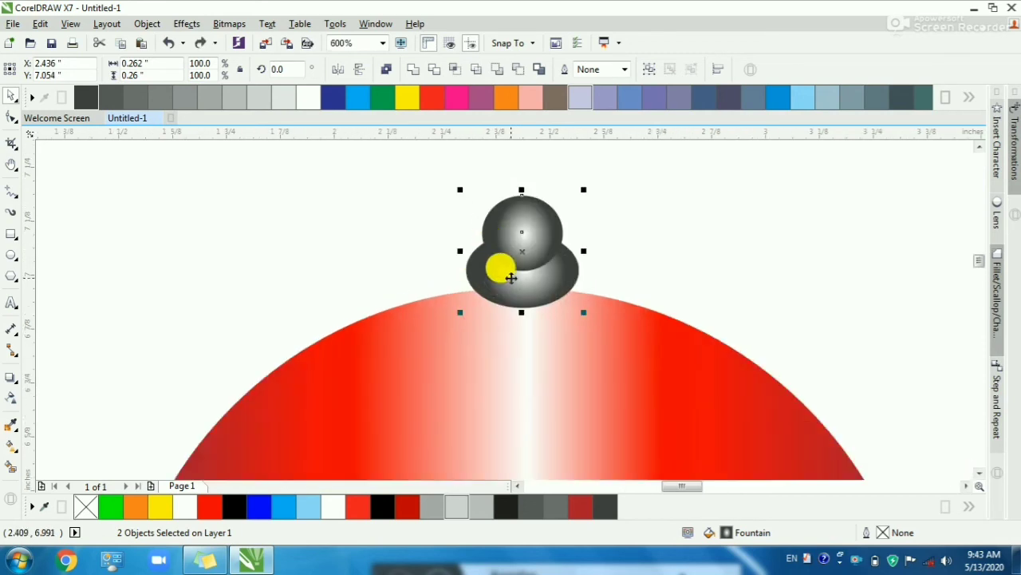
Step: Flatten the two stacked ellipses to a combined height of about 0.198 in and lower them onto the dome
drag(522, 190, 515, 222)
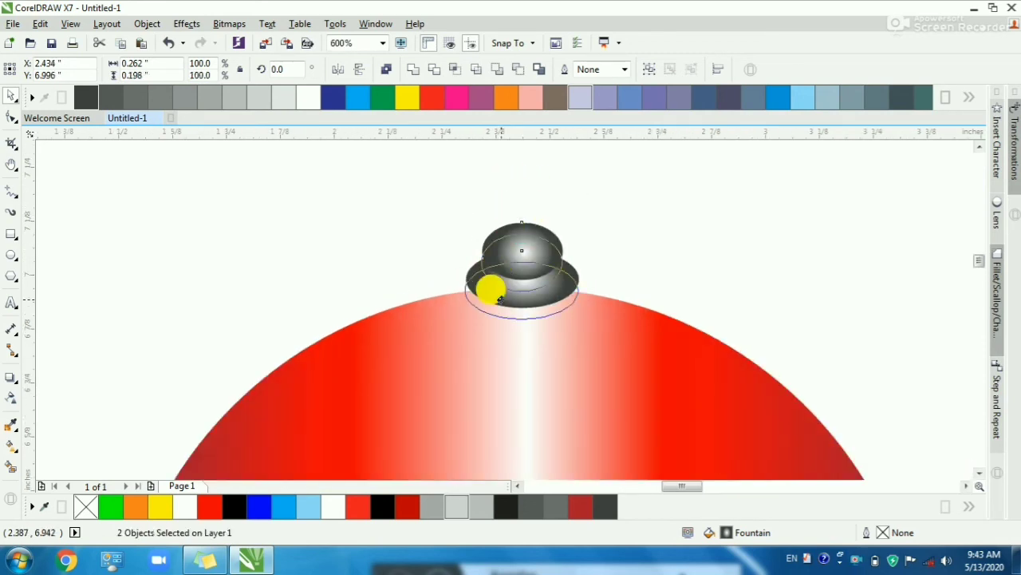
drag(499, 299, 499, 307)
scroll(493, 277, down, 1)
Step: Group the two stacked ellipses as a knob and centre it horizontally on the dome
click(351, 219)
key(F2)
drag(352, 218, 620, 374)
scroll(547, 266, up, 2)
click(548, 278)
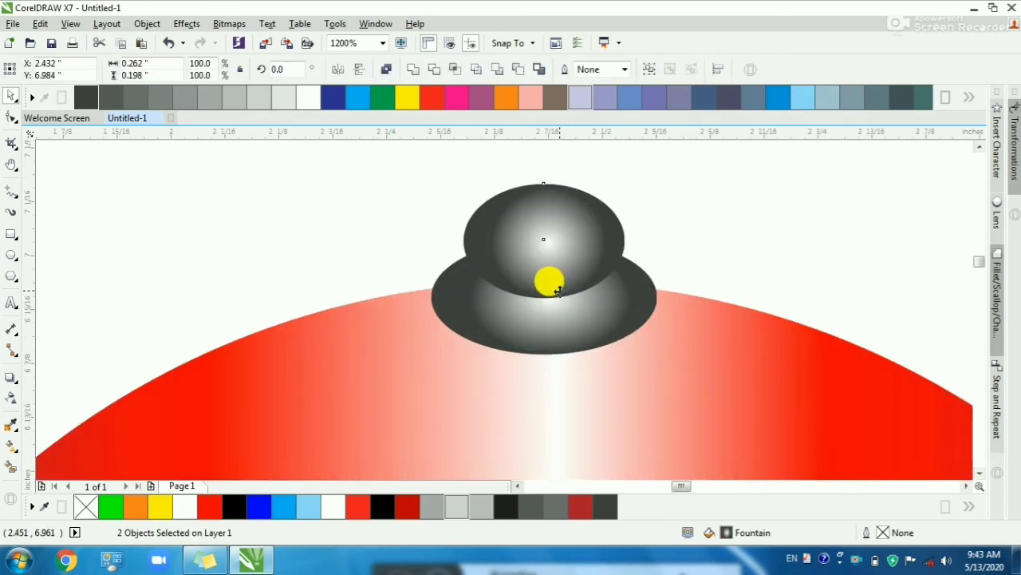
drag(547, 278, 546, 281)
scroll(557, 286, down, 4)
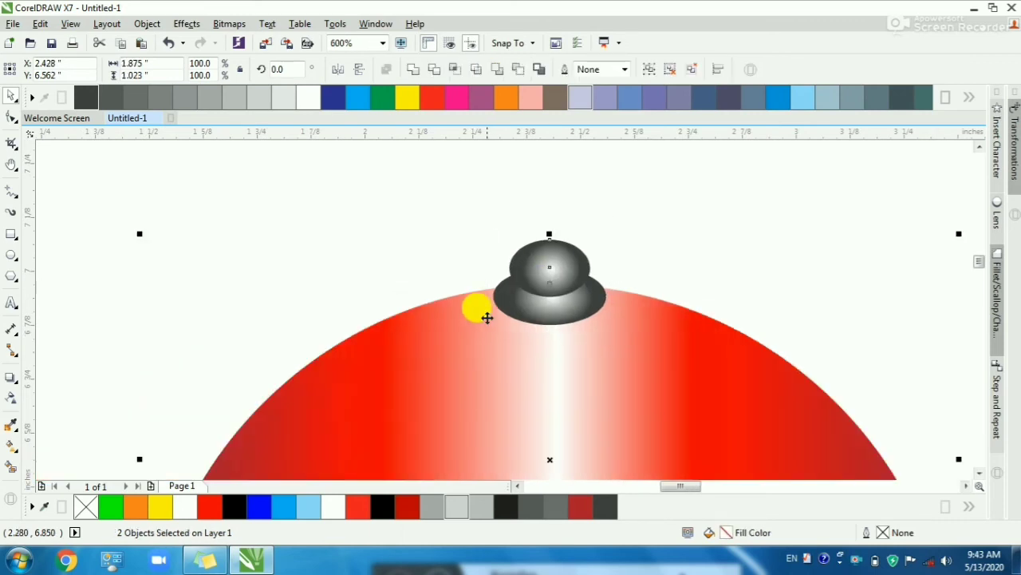
key(Escape)
Step: Draw an upright rectangle about 0.062 in wide and 0.149 in high beside the knob, above the dome
drag(399, 228, 570, 319)
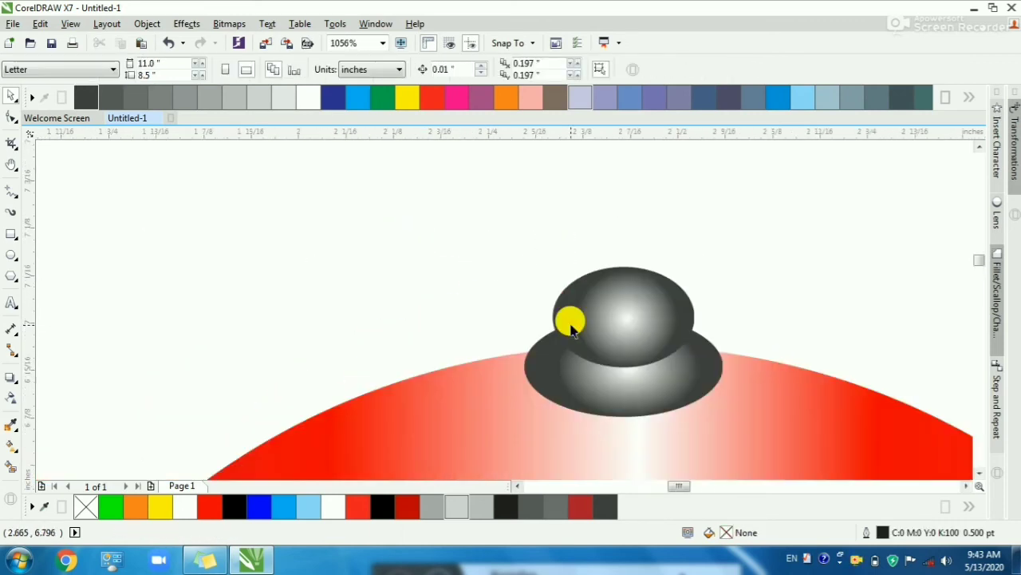
click(11, 235)
mouse_move(394, 240)
mouse_down()
mouse_move(426, 346)
mouse_move(445, 356)
mouse_up()
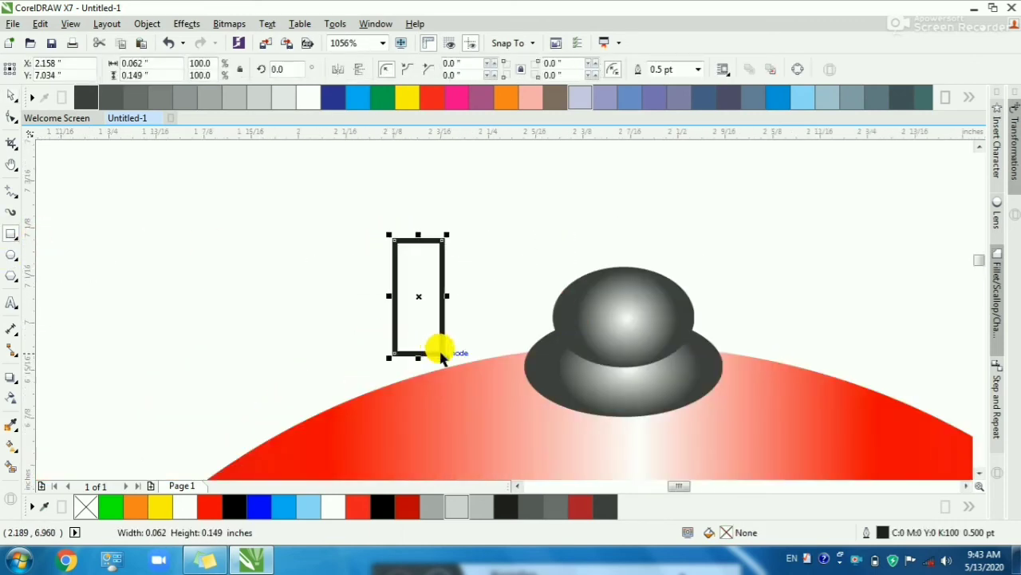
Step: Copy only the fill of the knob's upper ellipse onto the rectangle and remove the rectangle's outline
click(40, 24)
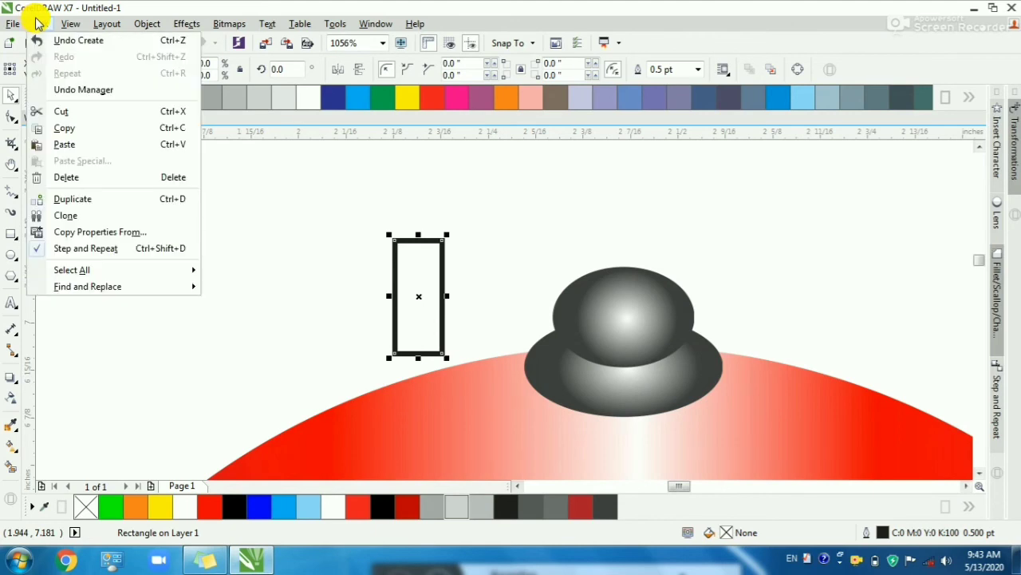
click(91, 231)
drag(532, 217, 698, 139)
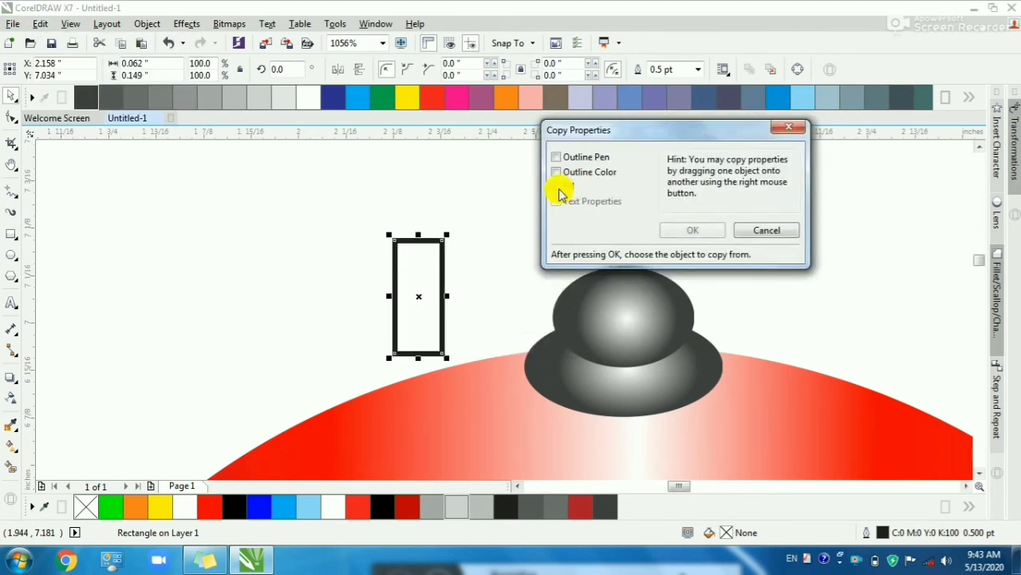
click(558, 187)
click(692, 230)
click(595, 303)
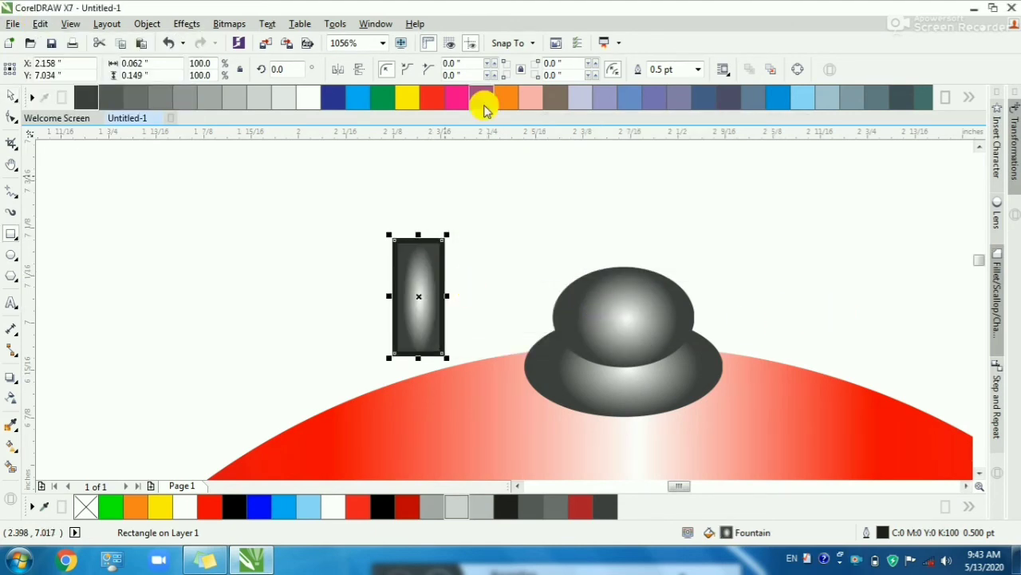
click(698, 69)
click(667, 83)
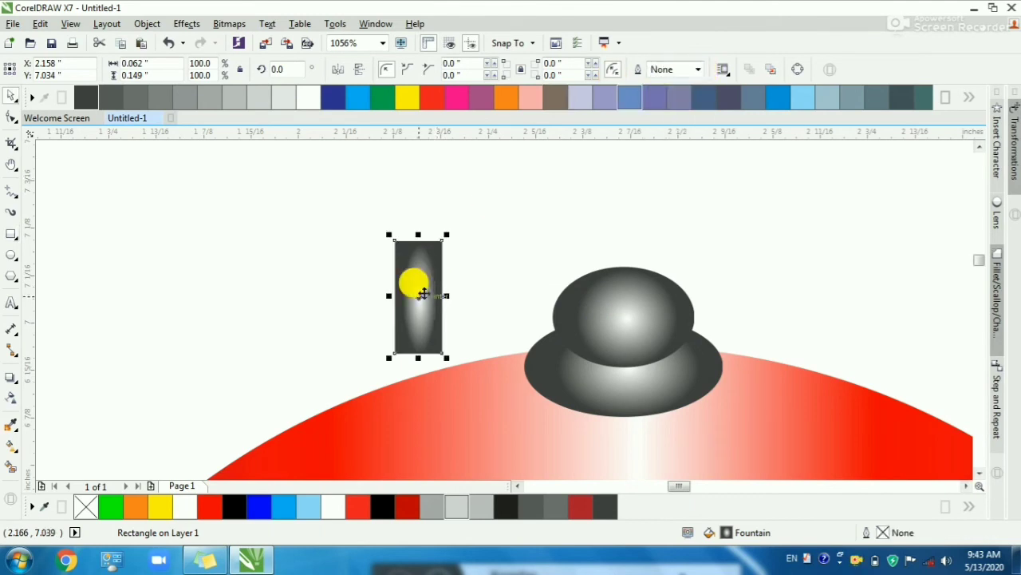
Step: Change the small rectangle's fountain fill to linear and run it horizontally, white at its left end and dark grey at its right
key(g)
scroll(418, 271, up, 2)
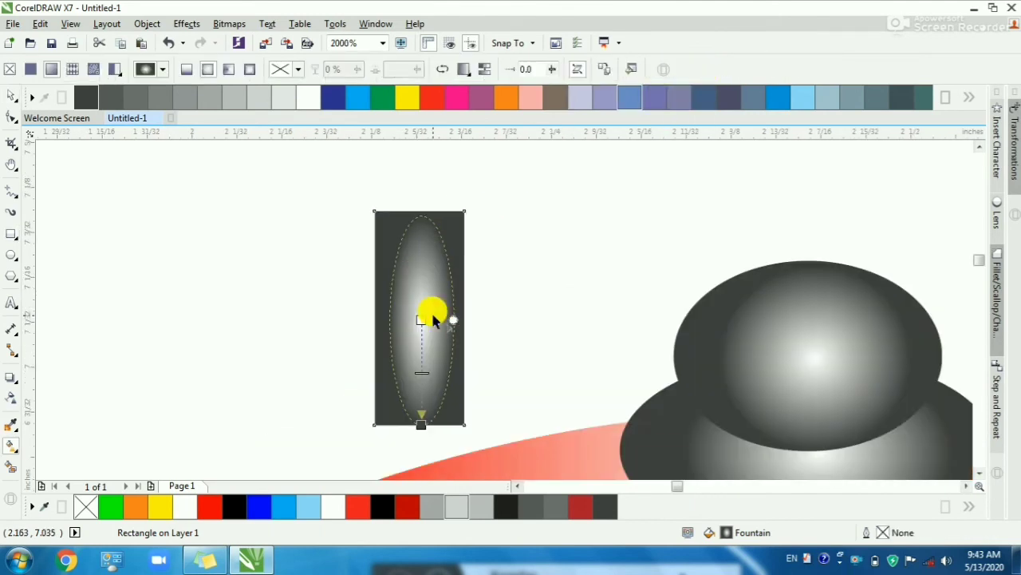
click(188, 70)
drag(420, 212, 509, 338)
drag(422, 425, 373, 337)
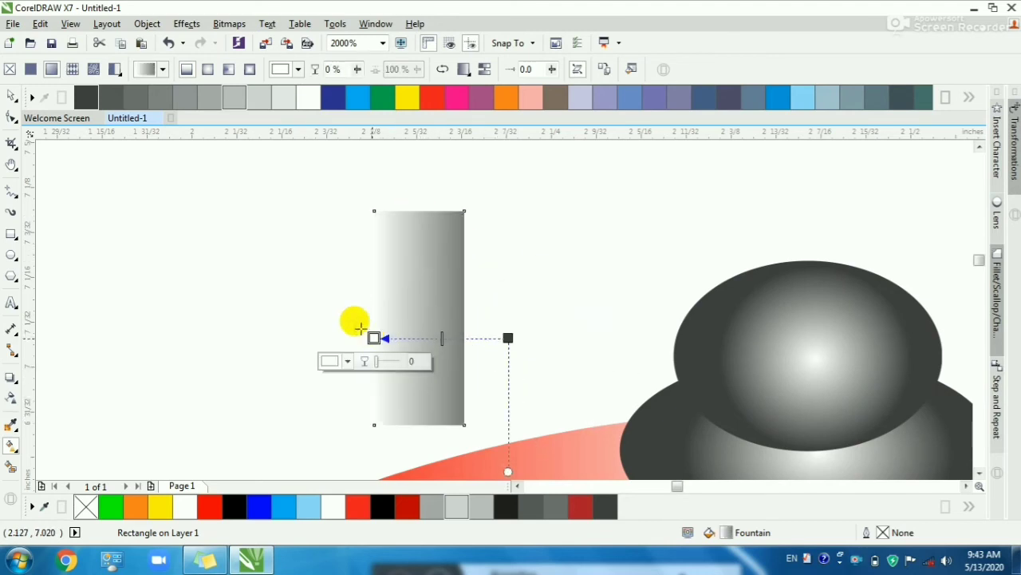
Step: Make both ends of the rectangle's gradient dark grey and add a white colour stop between them
drag(107, 96, 403, 334)
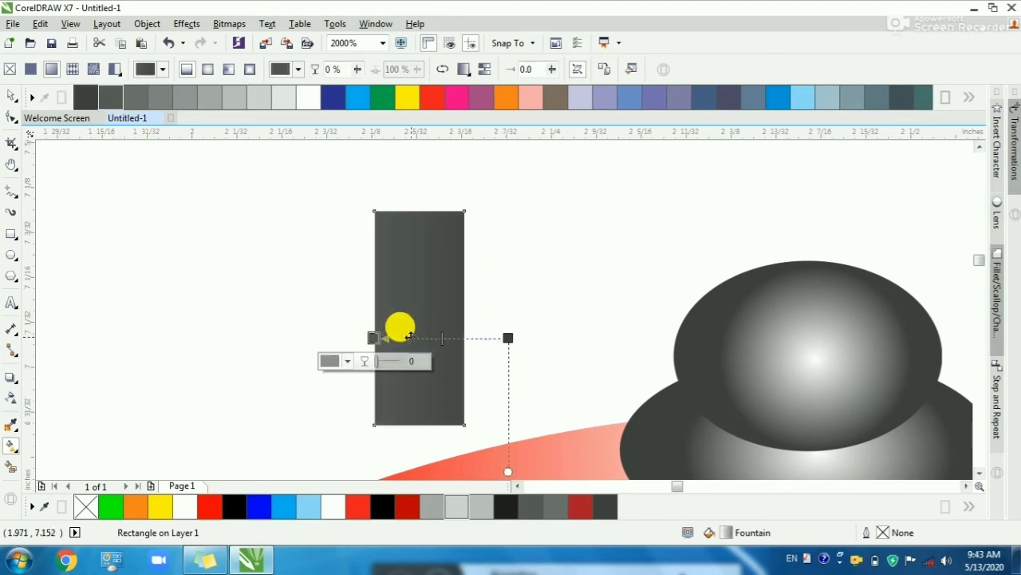
click(306, 97)
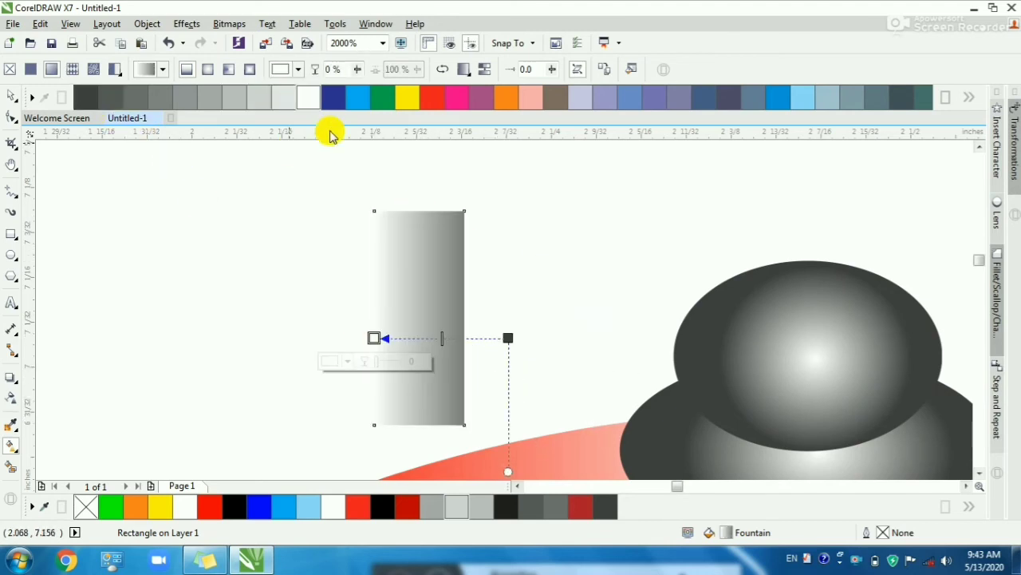
click(117, 99)
double_click(422, 338)
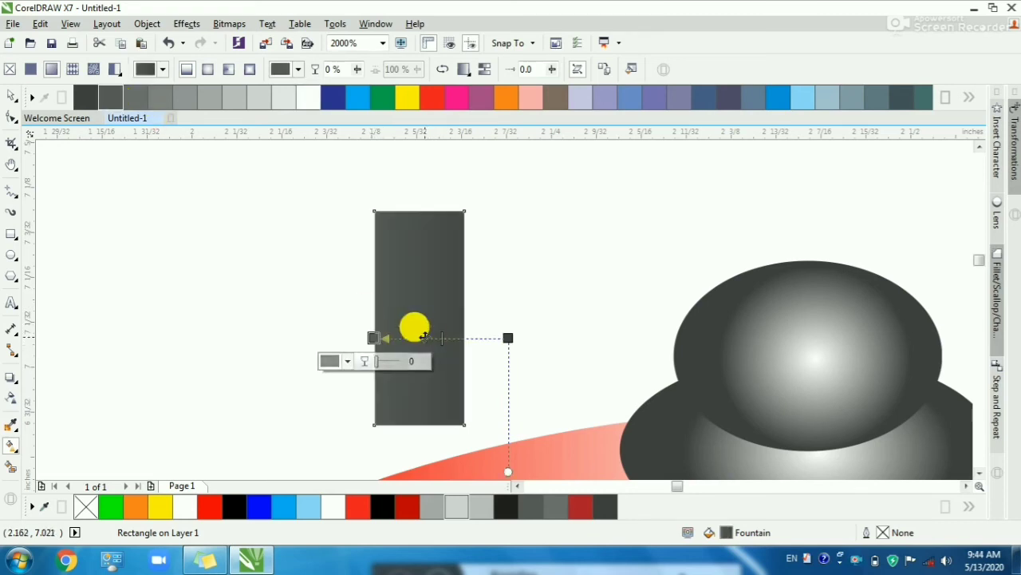
click(317, 103)
Step: Shorten the gradient so its dark ends sit at the rectangle's left and right edges with the white highlight near the middle
drag(508, 337, 460, 338)
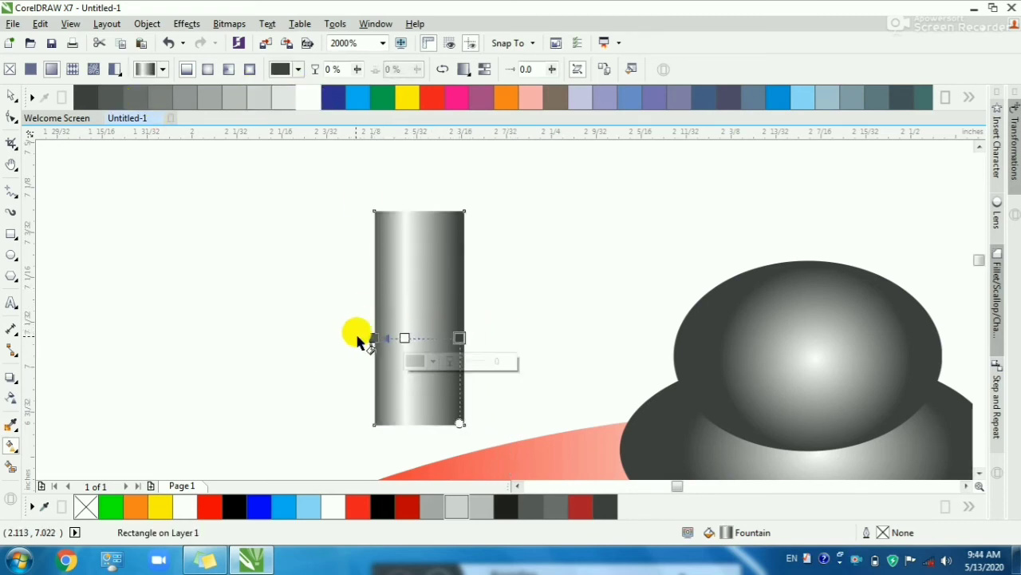
drag(373, 337, 387, 337)
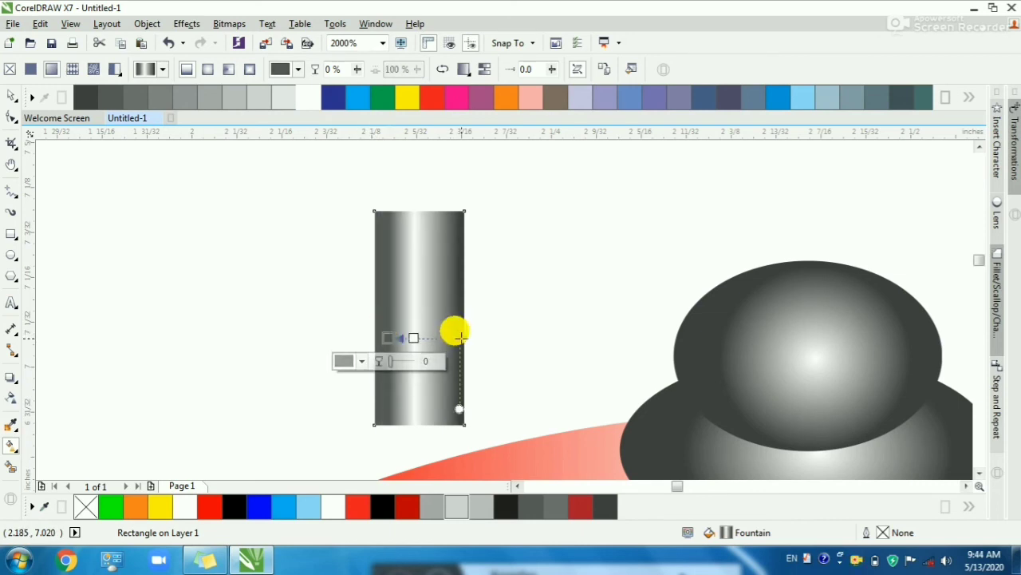
mouse_move(460, 337)
mouse_down()
mouse_move(375, 343)
mouse_move(465, 341)
mouse_up()
key(space)
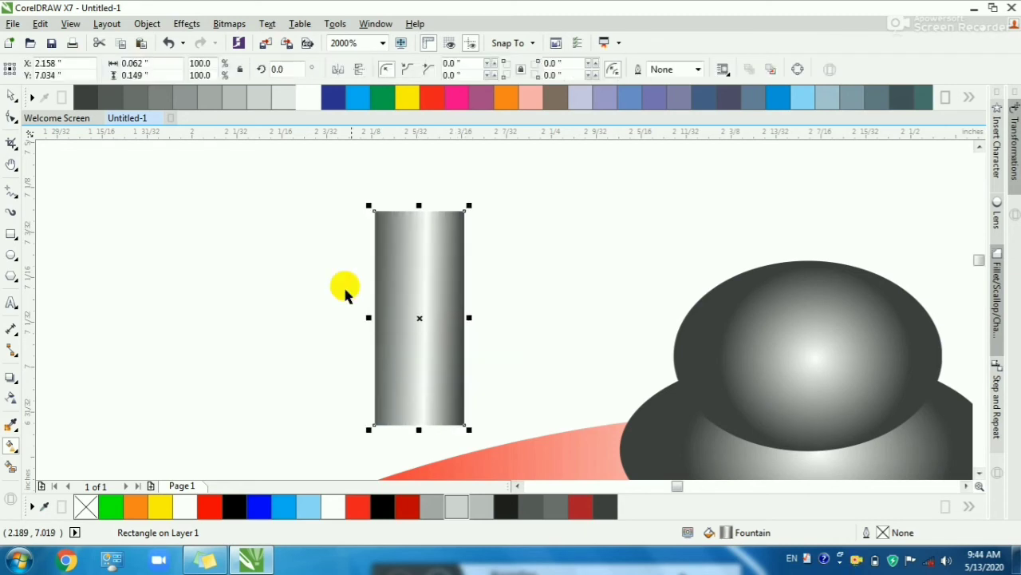
Step: Round the rectangle's corners fully with a radius of about 0.031 in and move it closer to the knob
click(11, 117)
drag(374, 211, 556, 321)
key(space)
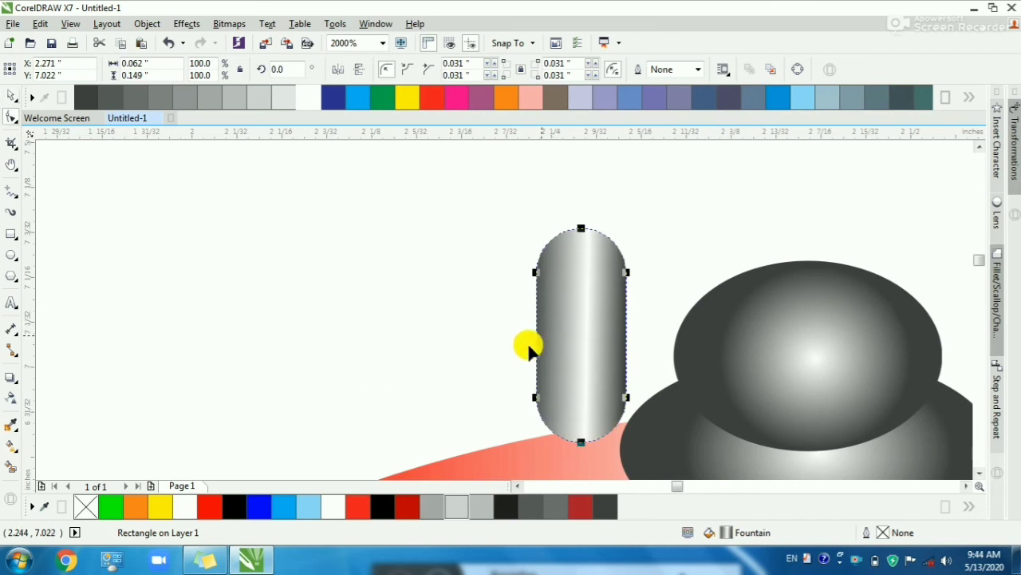
Step: Move the dark start of the rounded bar's gradient inward to widen the dark band along its left side
click(13, 94)
key(g)
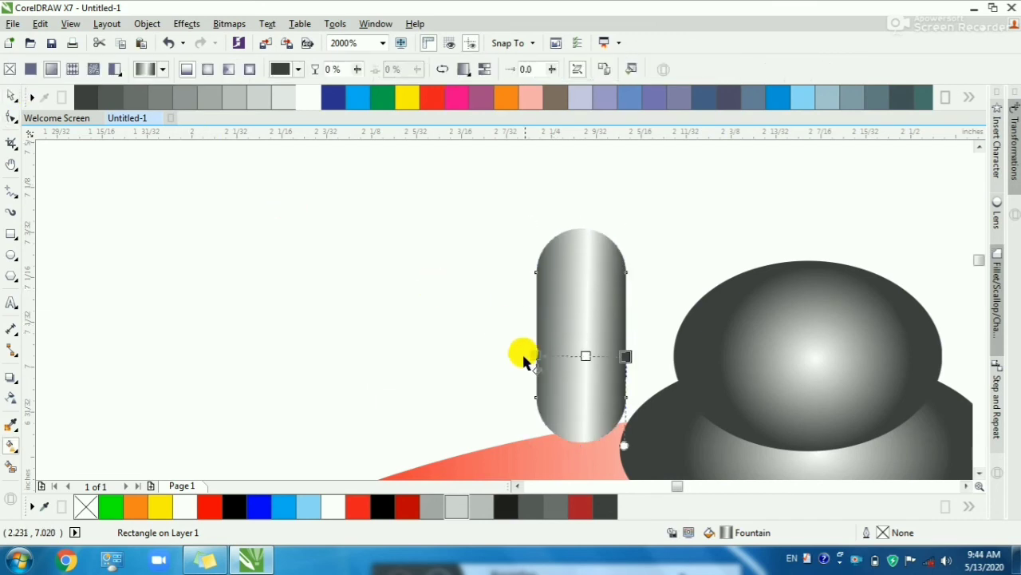
click(552, 356)
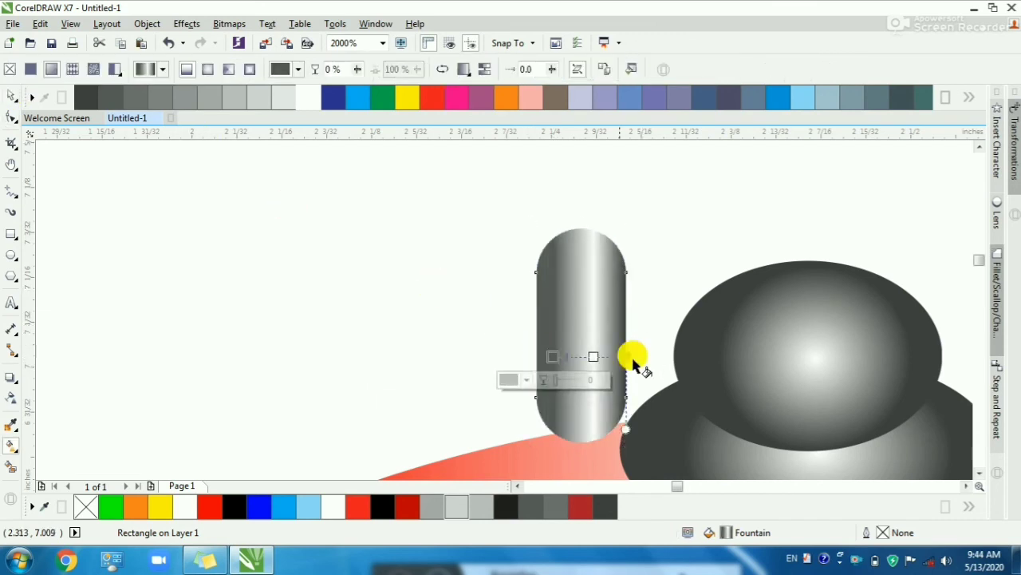
key(space)
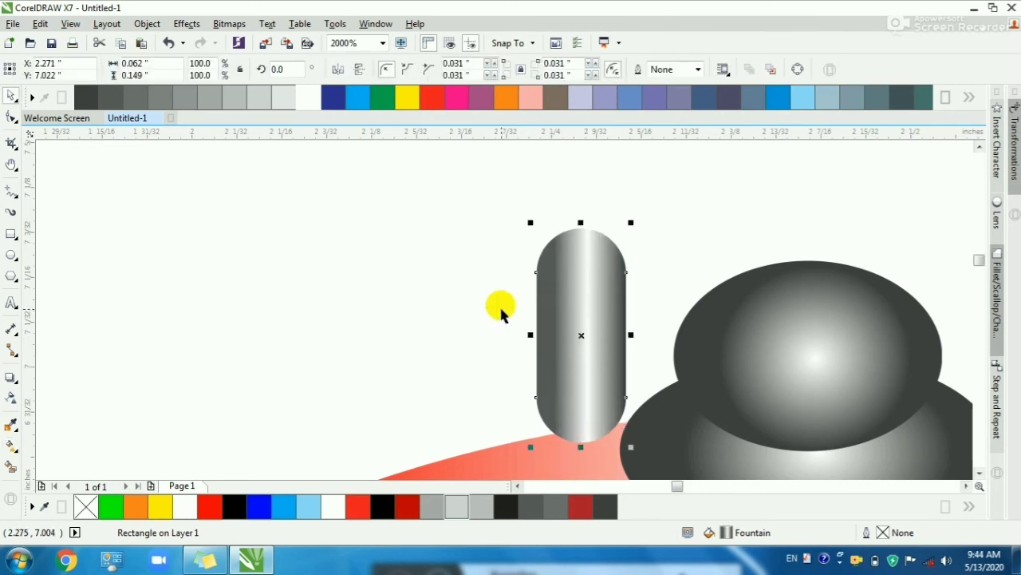
Step: Move the rounded bar against the knob, rotate it 30 degrees to lean left, and send it to the back
drag(615, 366, 668, 375)
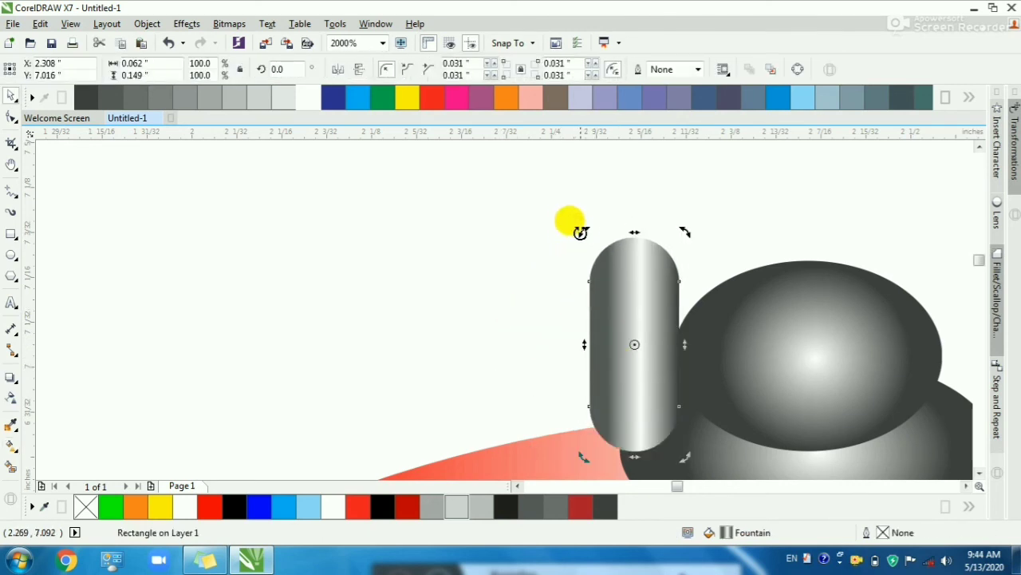
drag(581, 232, 540, 267)
key(shift+Page_Down)
click(547, 271)
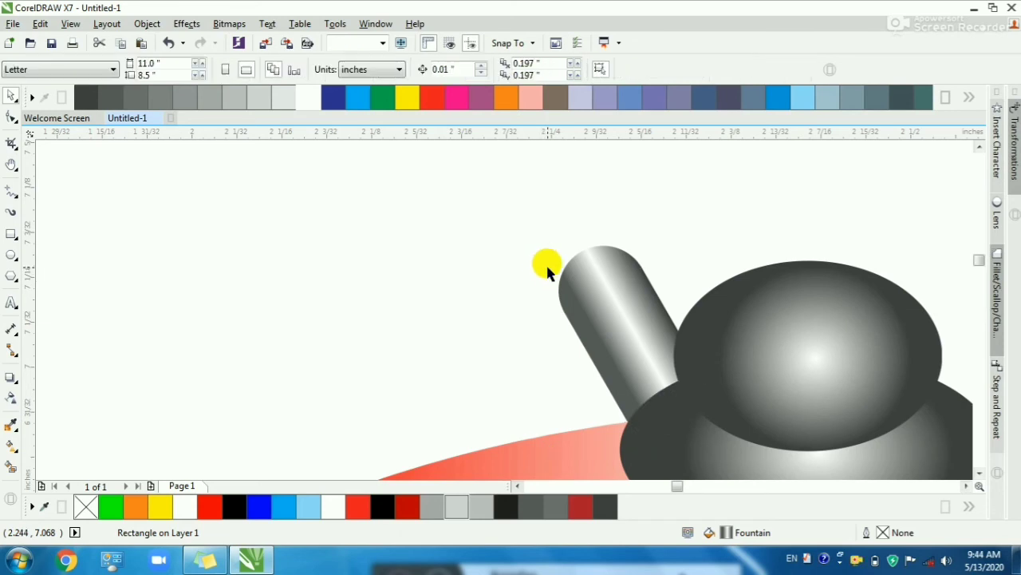
Step: Enlarge the tilted bar to about 119.3% and lower it slightly so its foot tucks behind the knob
scroll(547, 271, down, 2)
scroll(589, 295, up, 2)
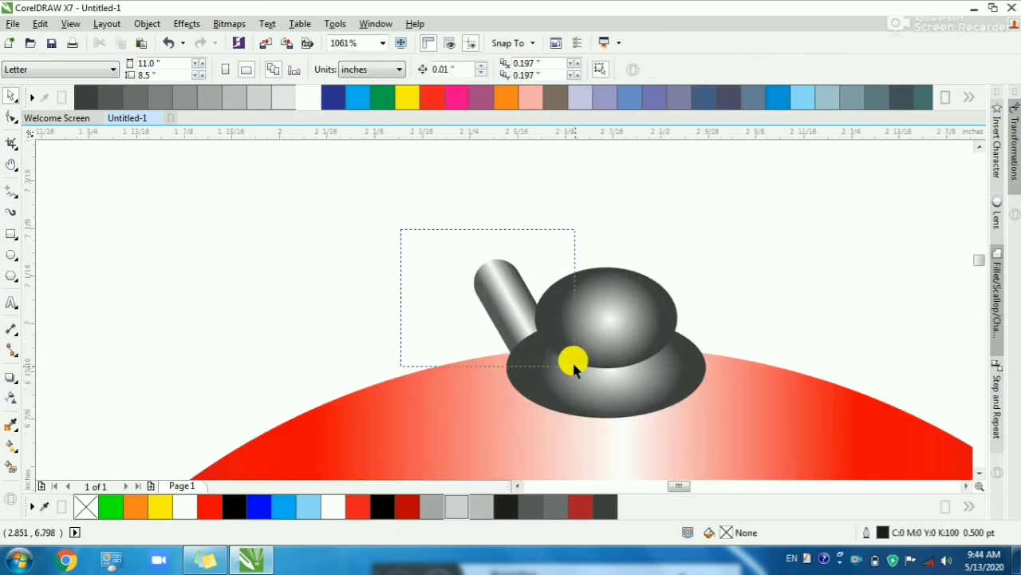
drag(572, 360, 574, 363)
mouse_move(466, 253)
mouse_down()
mouse_move(440, 224)
mouse_move(452, 241)
mouse_up()
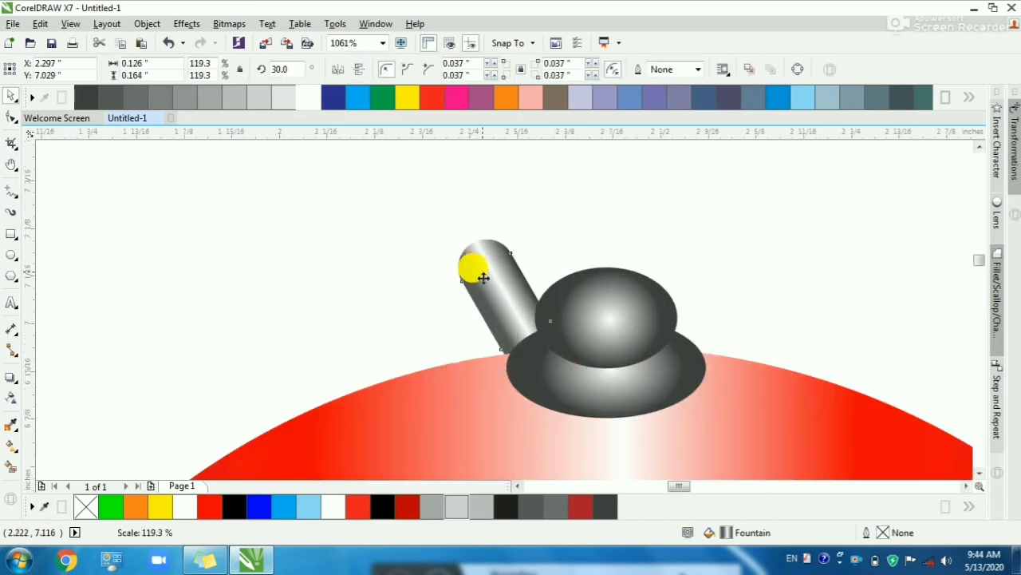
key(Escape)
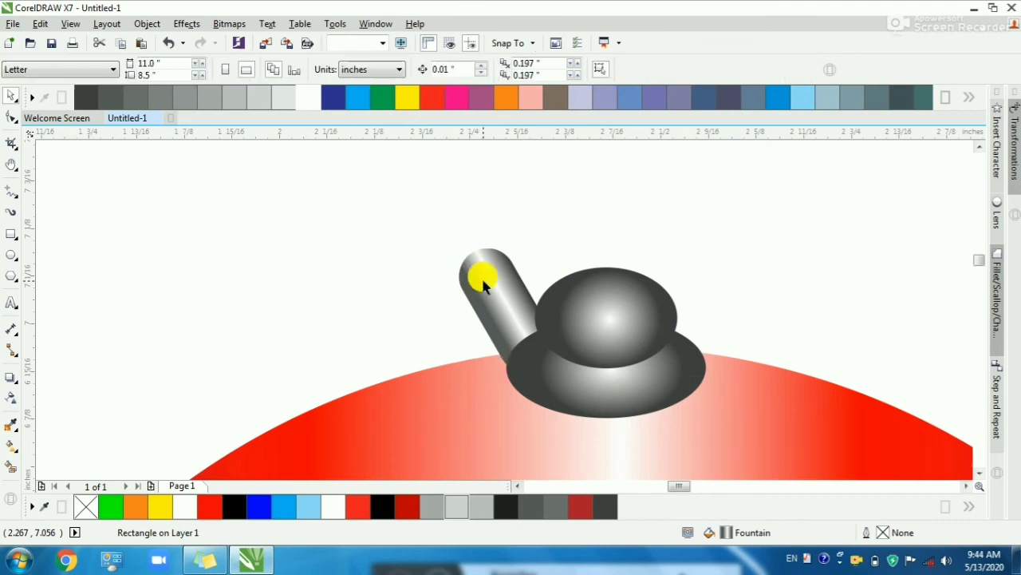
Step: Group all the bell's parts, rotate the group 45 degrees and place it at the clock's upper-left rim
scroll(482, 279, down, 4)
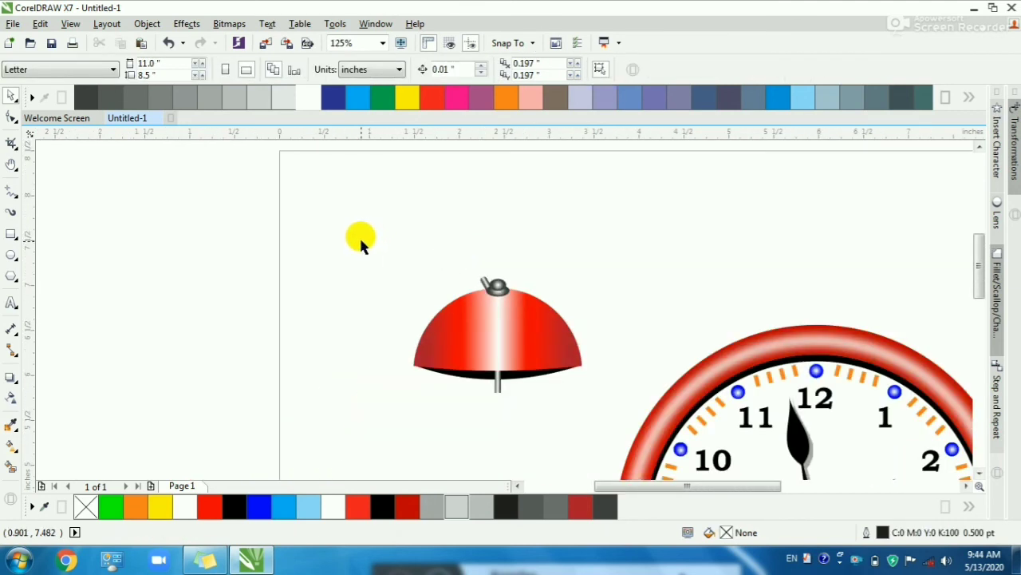
drag(323, 222, 620, 425)
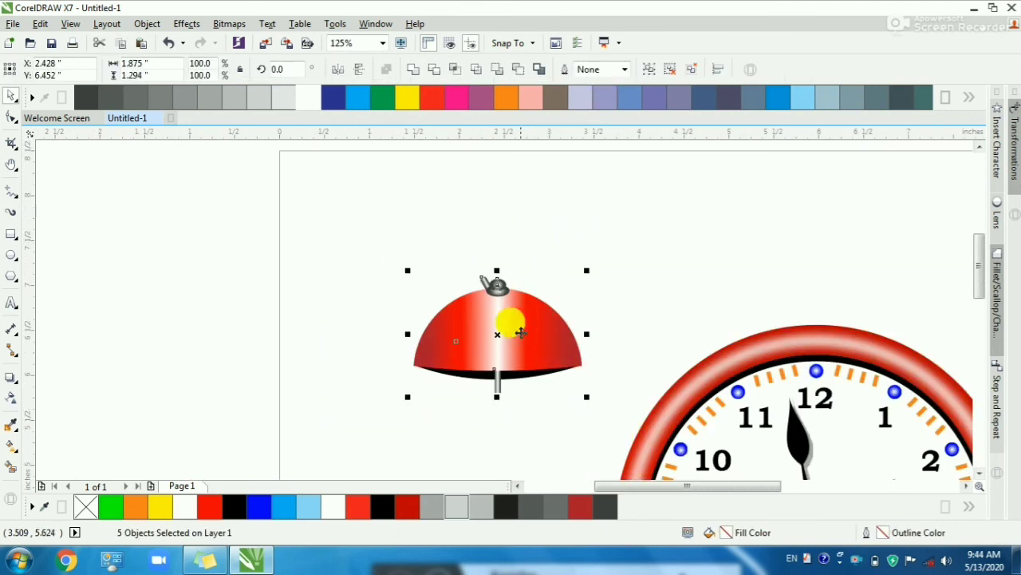
key(ctrl+g)
drag(405, 275, 381, 346)
drag(495, 333, 632, 327)
key(F4)
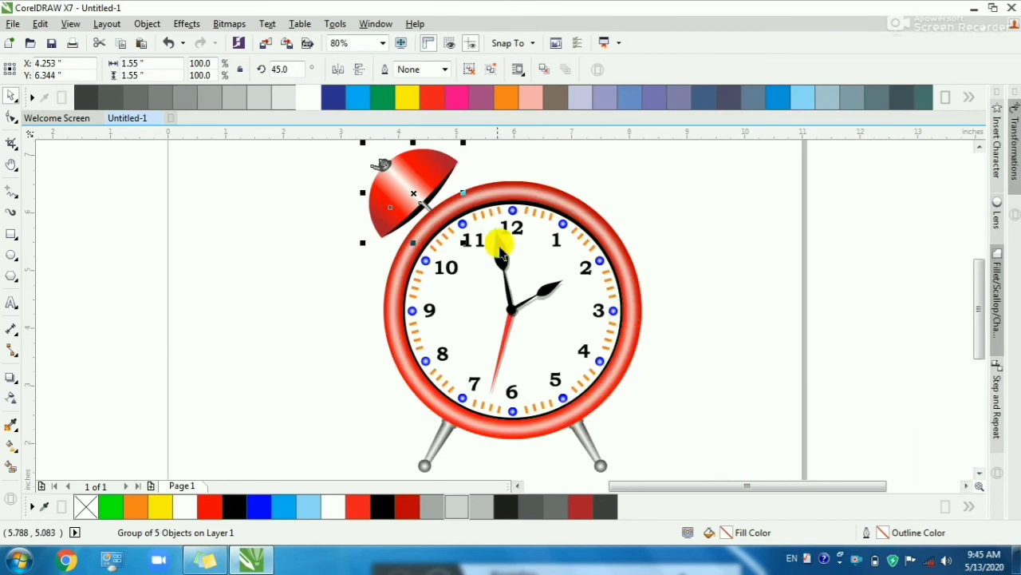
Step: Reduce the bell's tilt to 30 degrees and reposition it so its stem meets the clock's rim
scroll(417, 196, down, 2)
key(F2)
drag(571, 250, 348, 164)
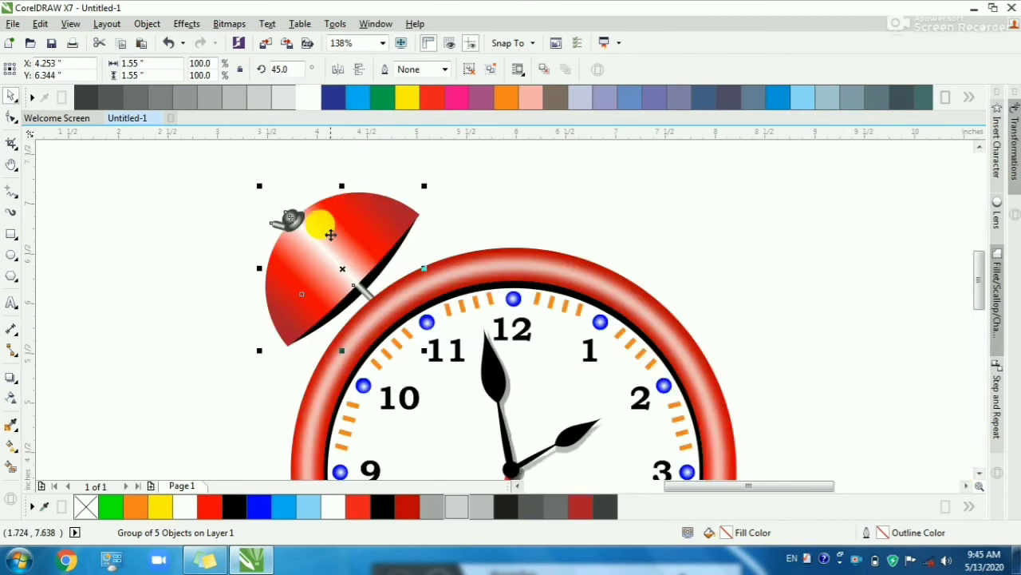
click(335, 230)
mouse_move(421, 184)
mouse_down()
mouse_move(437, 202)
mouse_move(415, 200)
mouse_up()
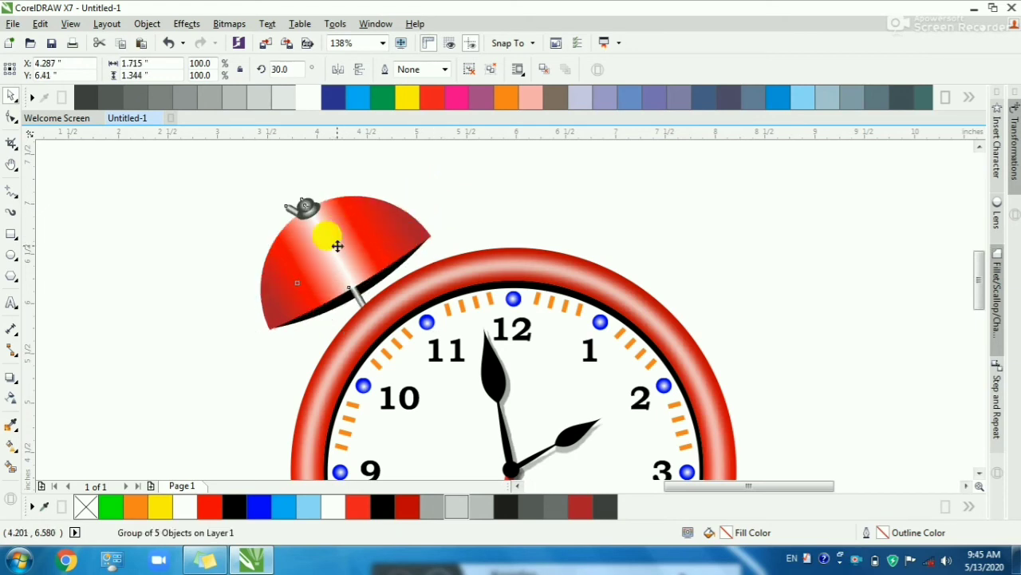
drag(335, 240, 349, 237)
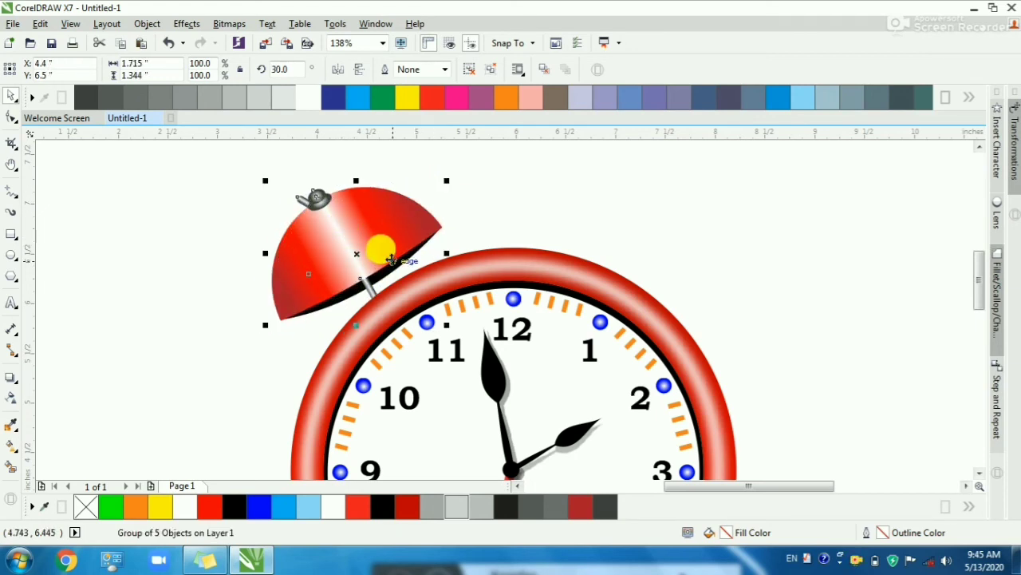
Step: Mirror a copy of the bell horizontally and place it level with the original at the clock's upper-right rim
click(338, 70)
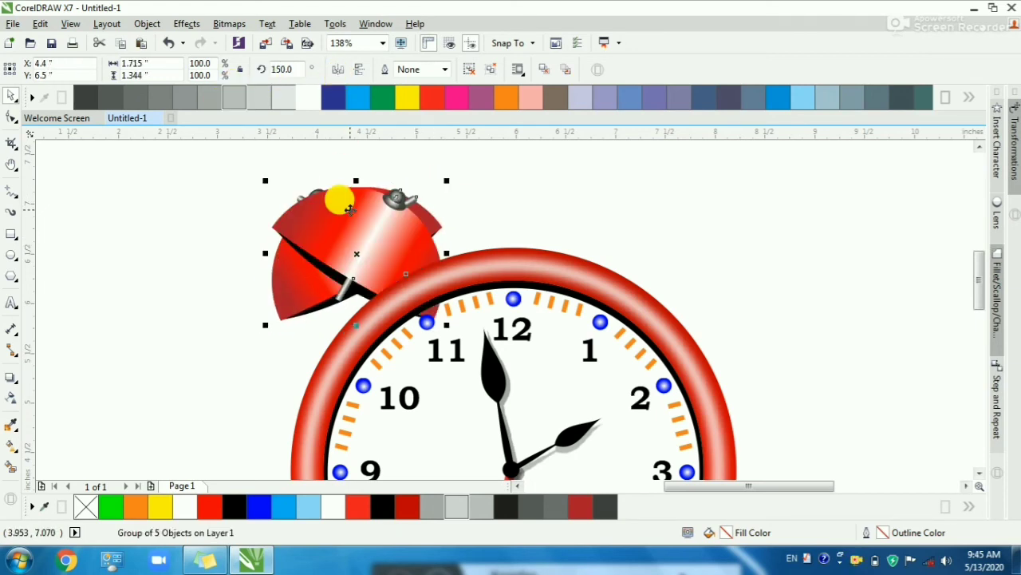
drag(338, 199, 657, 216)
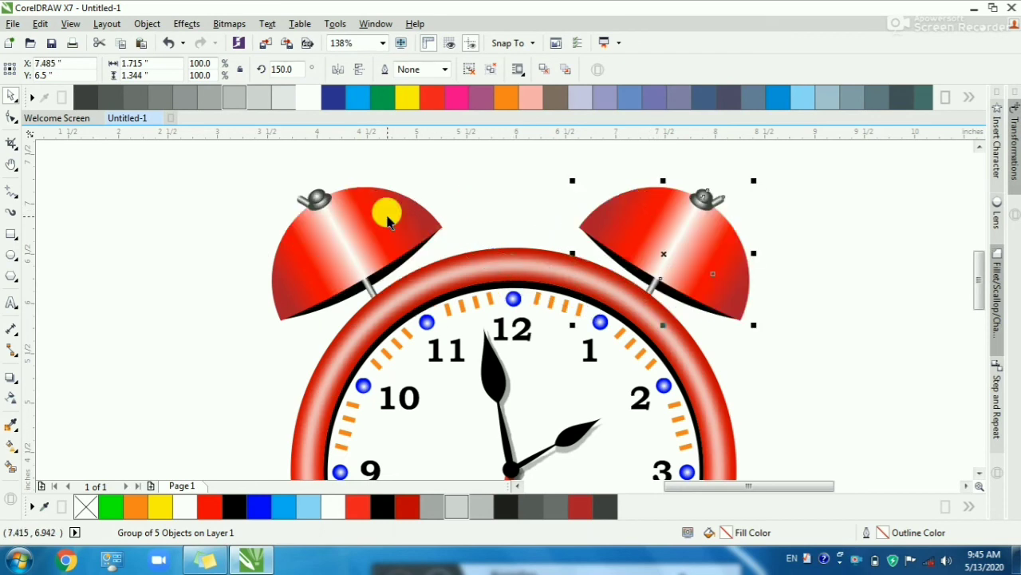
Step: Group the two bells and centre them horizontally with the clock body
shift+click(375, 208)
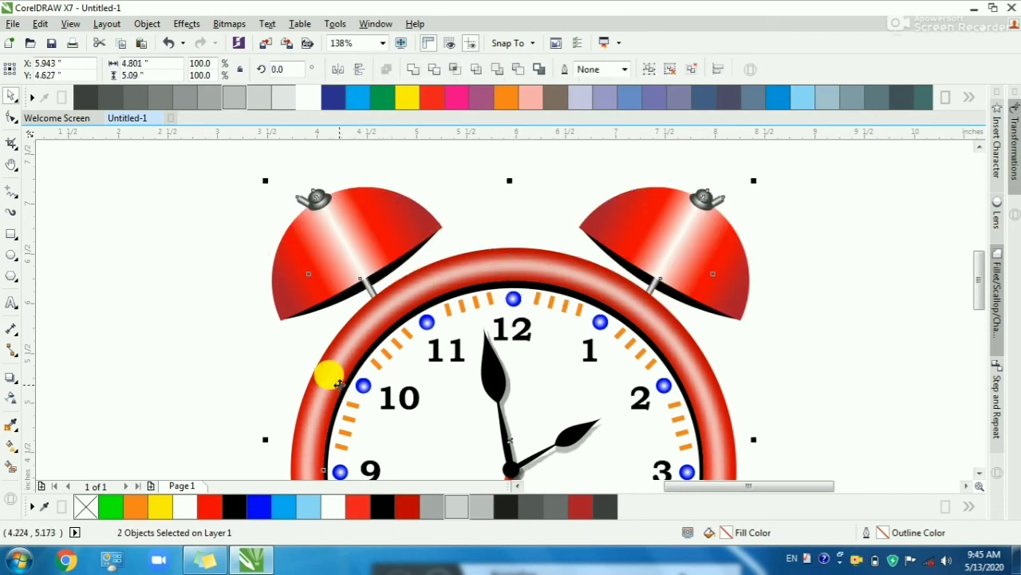
key(shift+Page_Down)
click(285, 343)
key(F4)
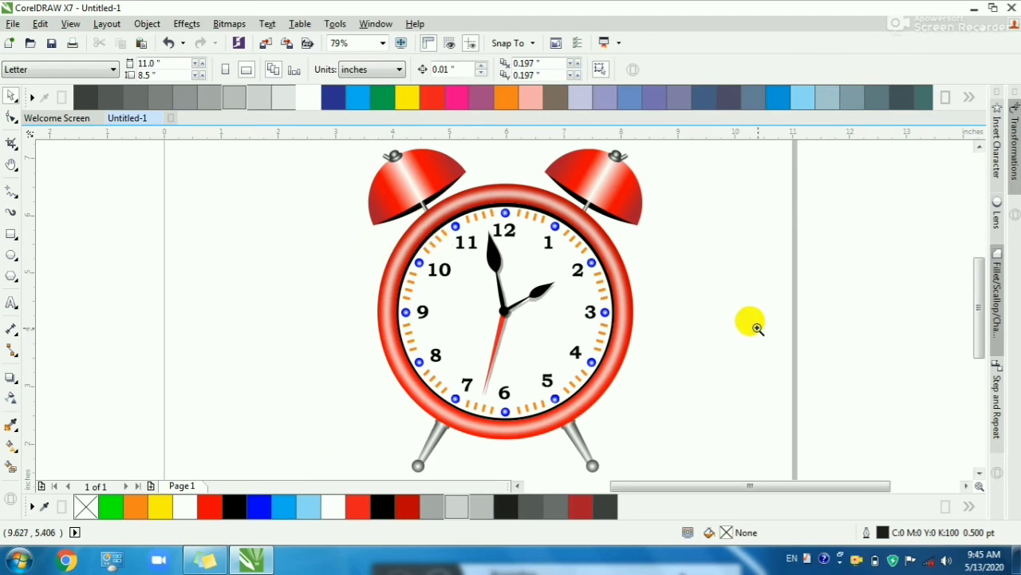
Step: Draw an upright rectangle about 0.109 in wide and 0.32 in high between the bells, overlapping the top of the clock's rim
drag(755, 327, 237, 112)
drag(778, 341, 183, 164)
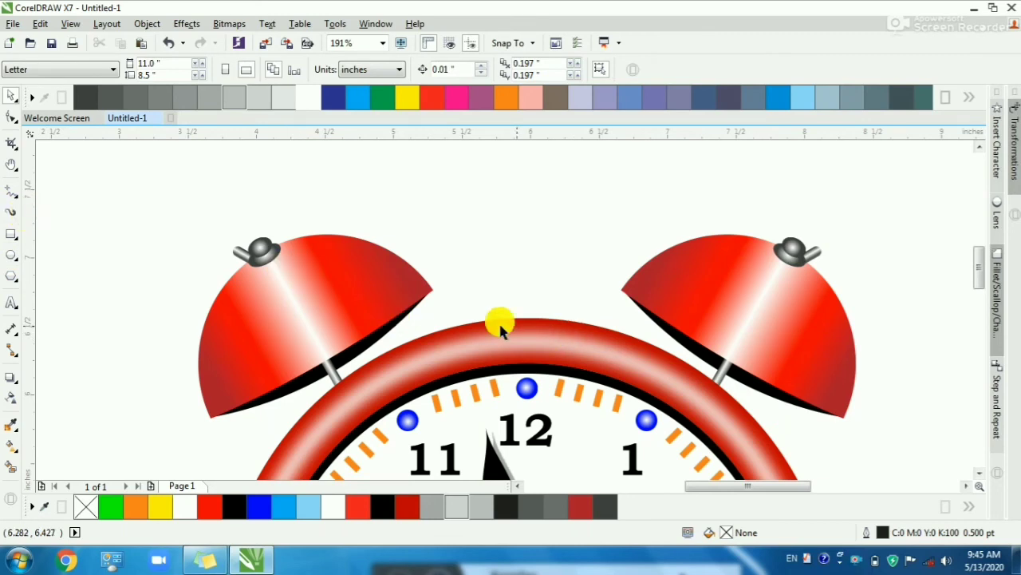
click(14, 239)
scroll(530, 292, up, 2)
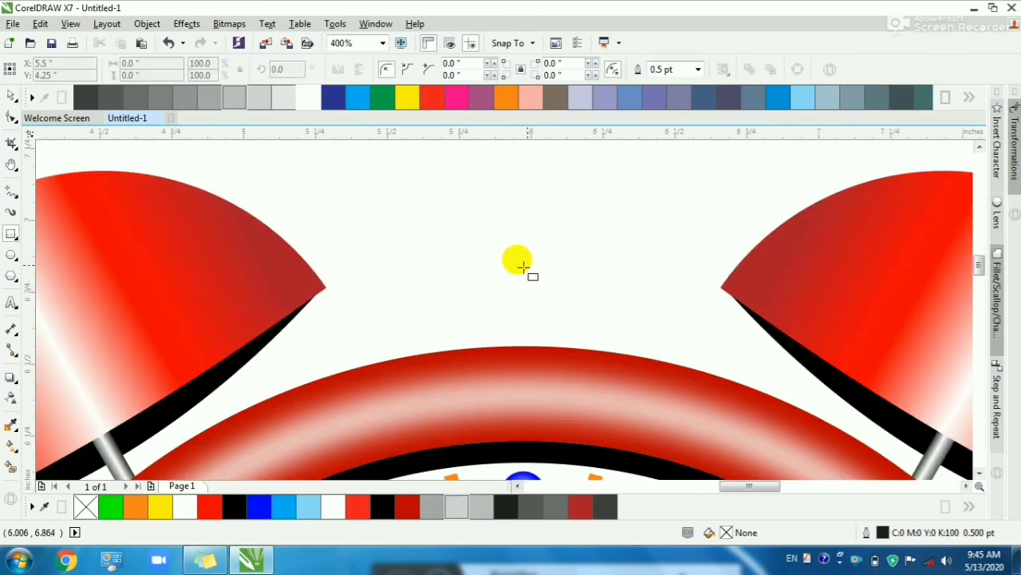
drag(523, 266, 550, 357)
scroll(545, 334, up, 2)
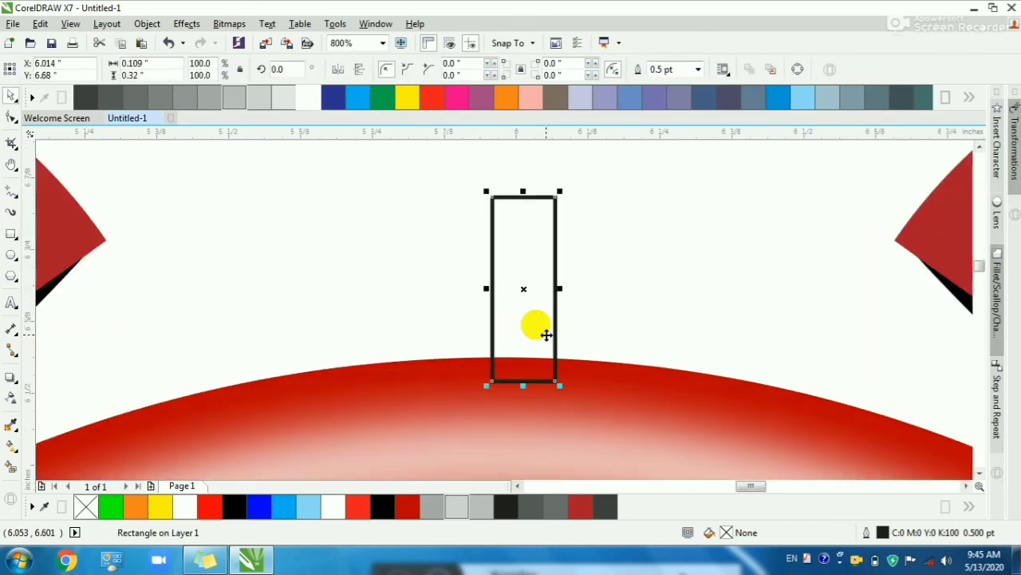
Step: Apply a horizontal linear fountain fill to the new rectangle, with dark grey at both ends
key(g)
drag(449, 280, 589, 279)
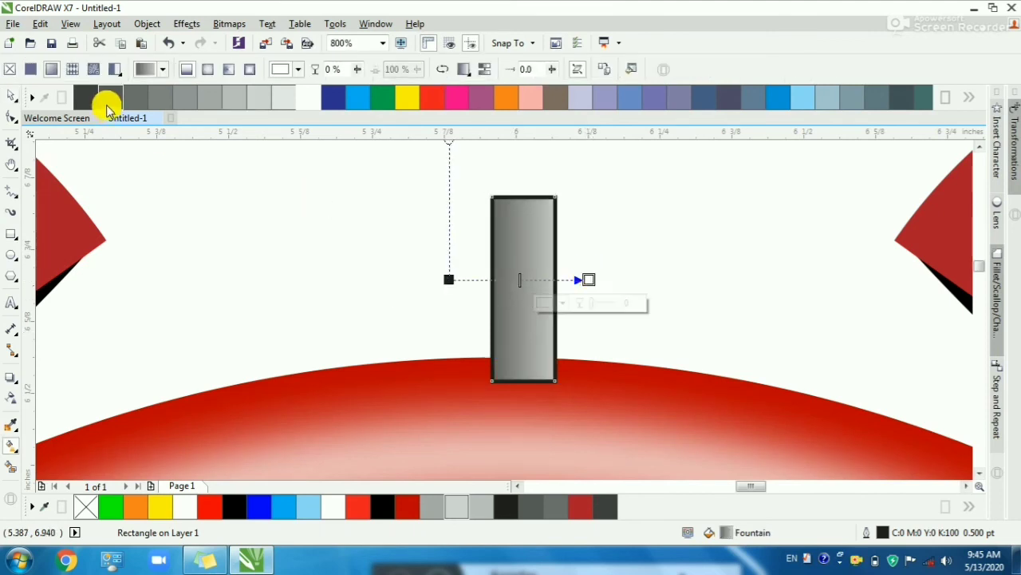
click(107, 102)
click(449, 279)
click(109, 97)
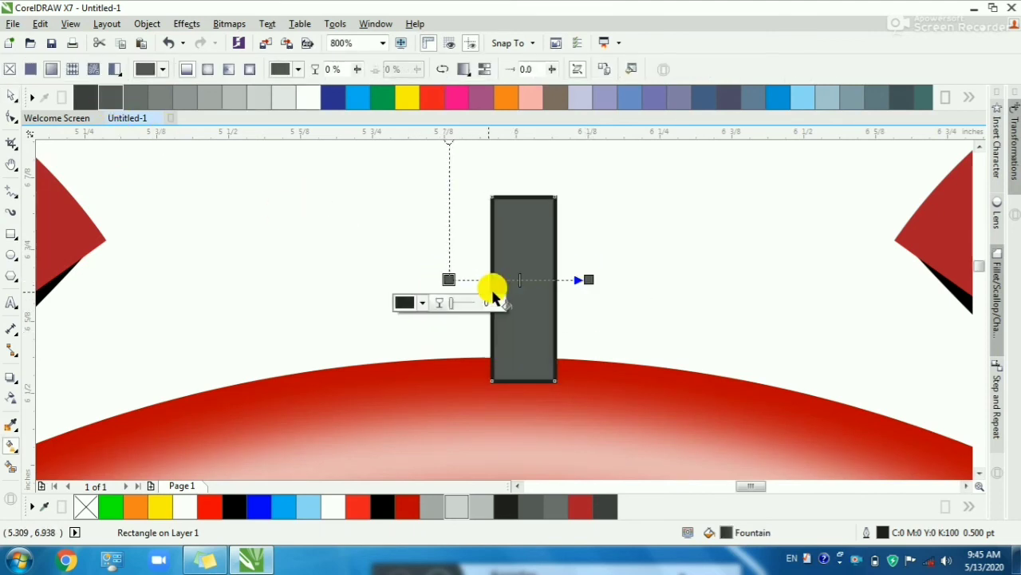
Step: Fit the gradient to the rectangle's width, add a white stop in the middle and shift its dark start inward
drag(443, 279, 490, 279)
scroll(590, 277, up, 1)
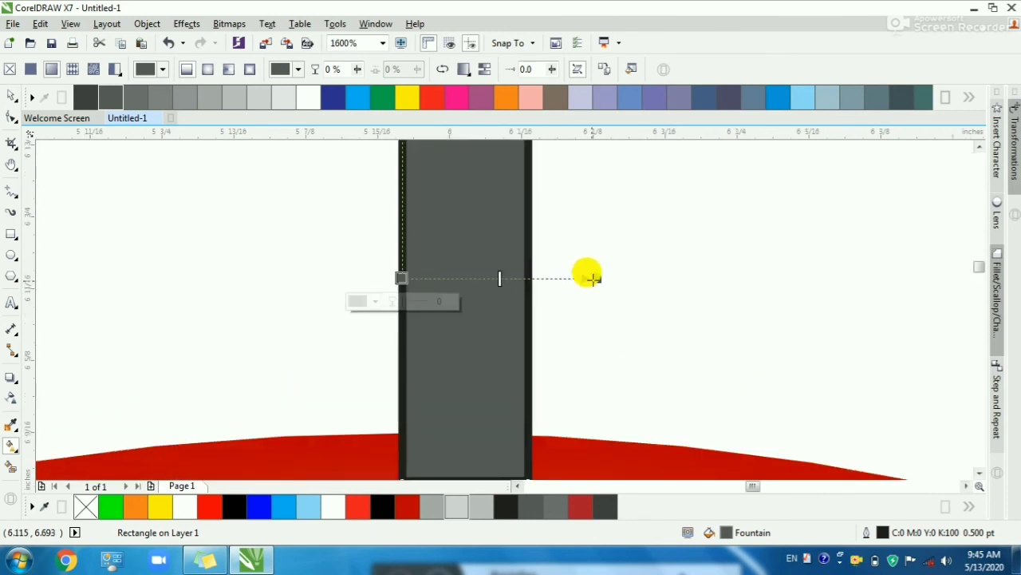
drag(590, 278, 533, 277)
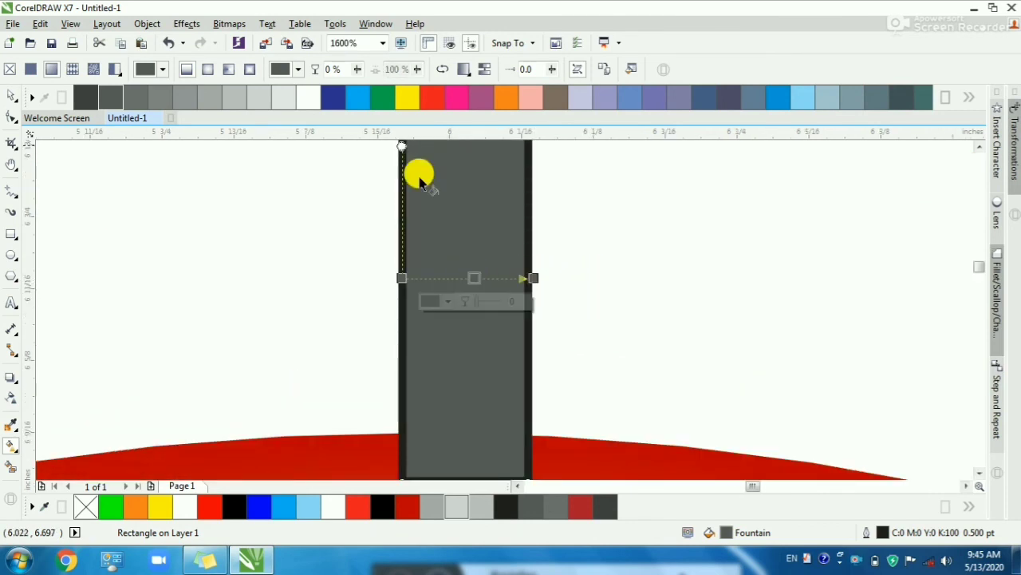
mouse_move(303, 98)
mouse_down()
mouse_move(466, 279)
mouse_move(419, 279)
mouse_move(445, 278)
mouse_up()
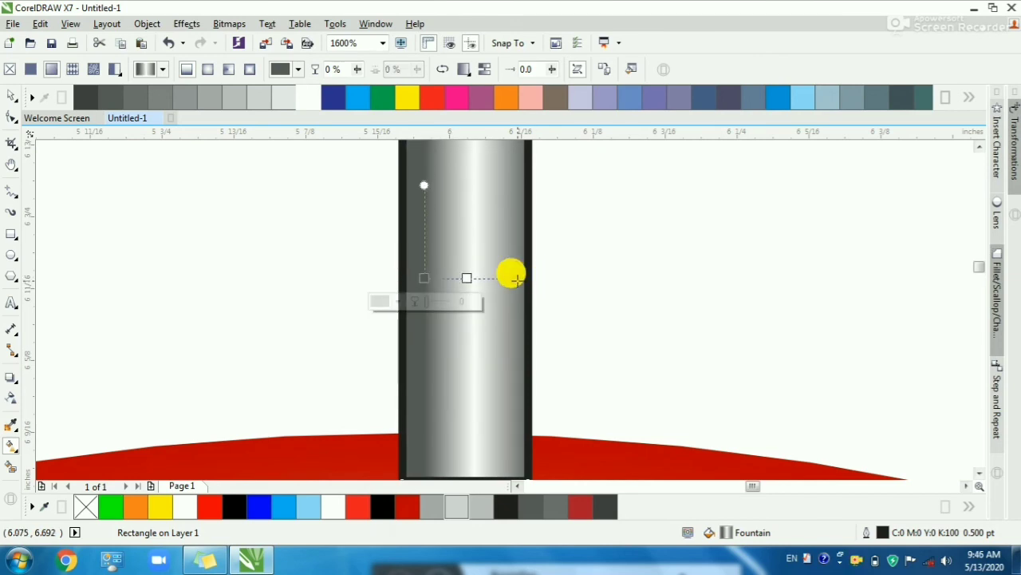
Step: Remove the outline from the metallic post between the bells
key(space)
scroll(484, 271, down, 2)
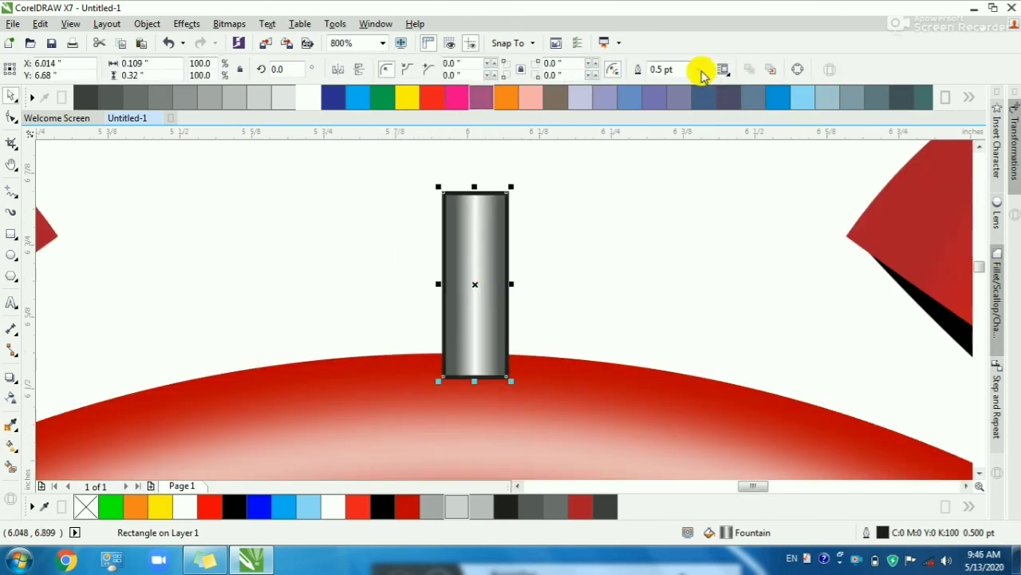
click(702, 70)
click(674, 84)
scroll(488, 301, down, 2)
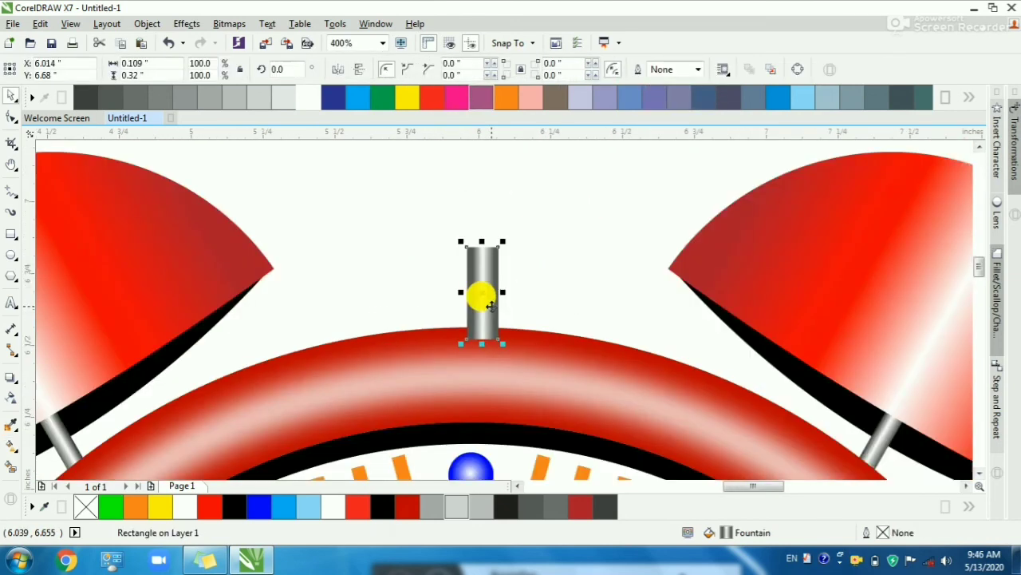
Step: Place a copy of the post on its upper end, rotated to 270° as a crossbar about 0.186 in thick
drag(492, 254, 536, 269)
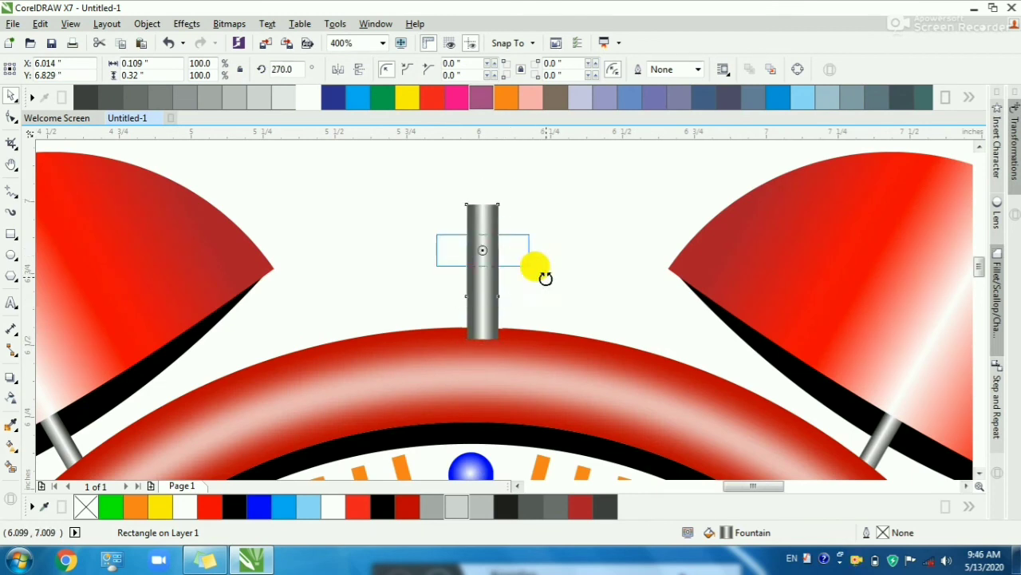
scroll(495, 257, up, 2)
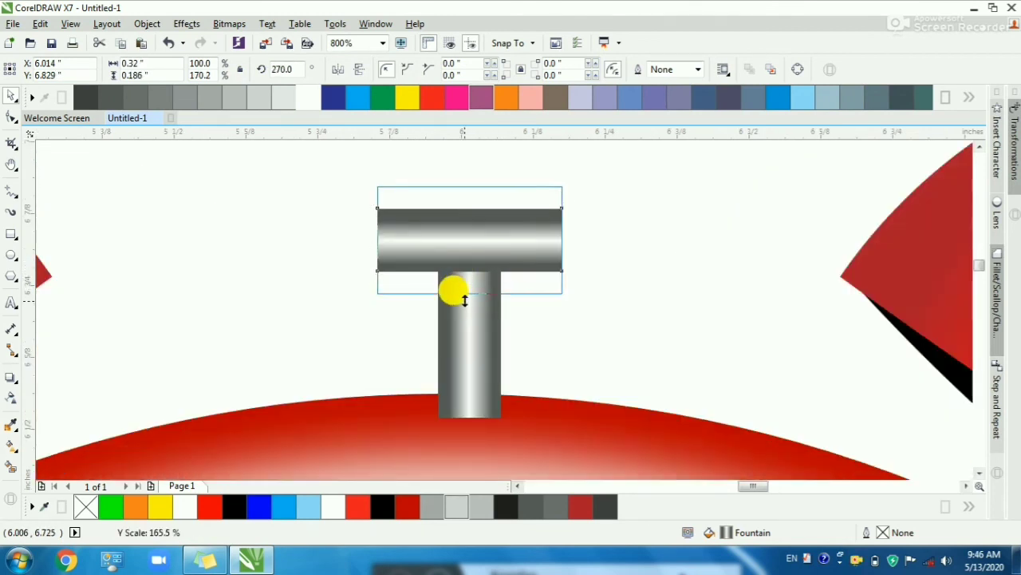
drag(464, 300, 465, 295)
drag(377, 187, 428, 278)
key(space)
scroll(453, 238, up, 1)
key(ctrl+z)
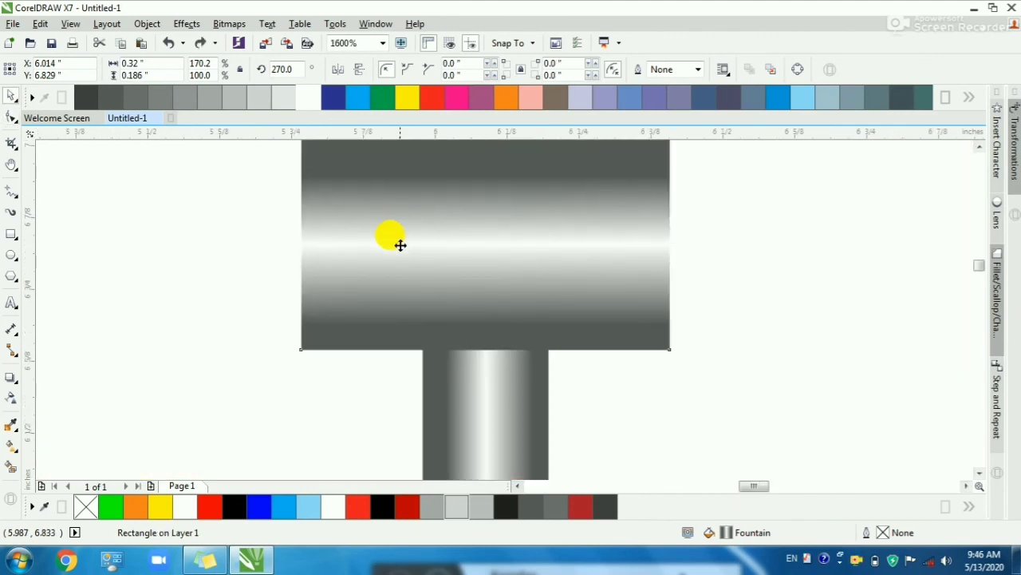
Step: Round all four corners of the crossbar by about 0.036 in
key(space)
scroll(399, 244, down, 1)
scroll(352, 191, up, 1)
drag(353, 191, 372, 234)
key(space)
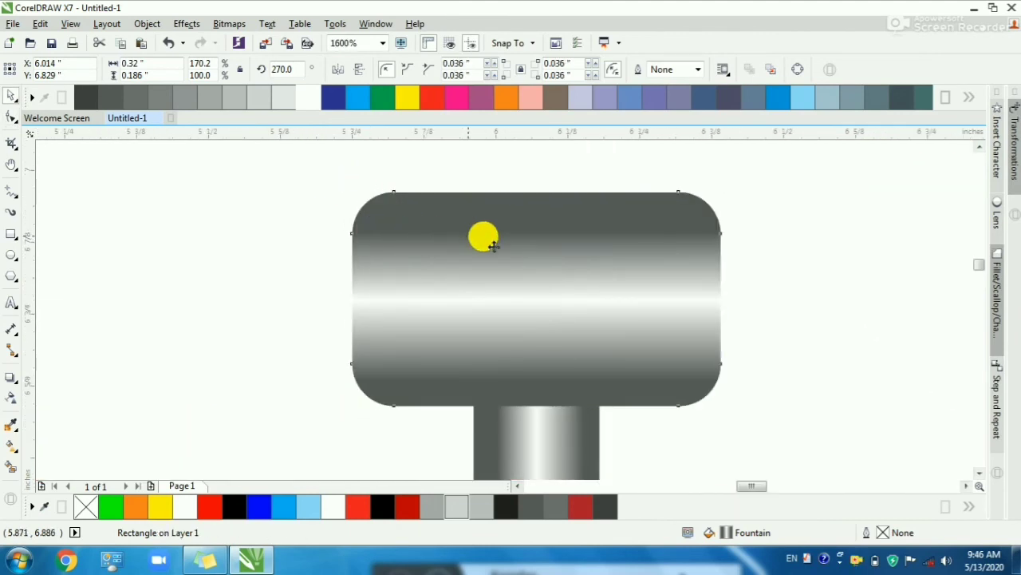
Step: Widen the crossbar to about 0.393 in and move it up to sit on the end of the post
scroll(478, 238, down, 1)
drag(607, 269, 615, 269)
drag(543, 277, 543, 227)
Step: Group the crossbar with the post, placing the group behind the rim and centred horizontally with the clock body
shift+click(508, 308)
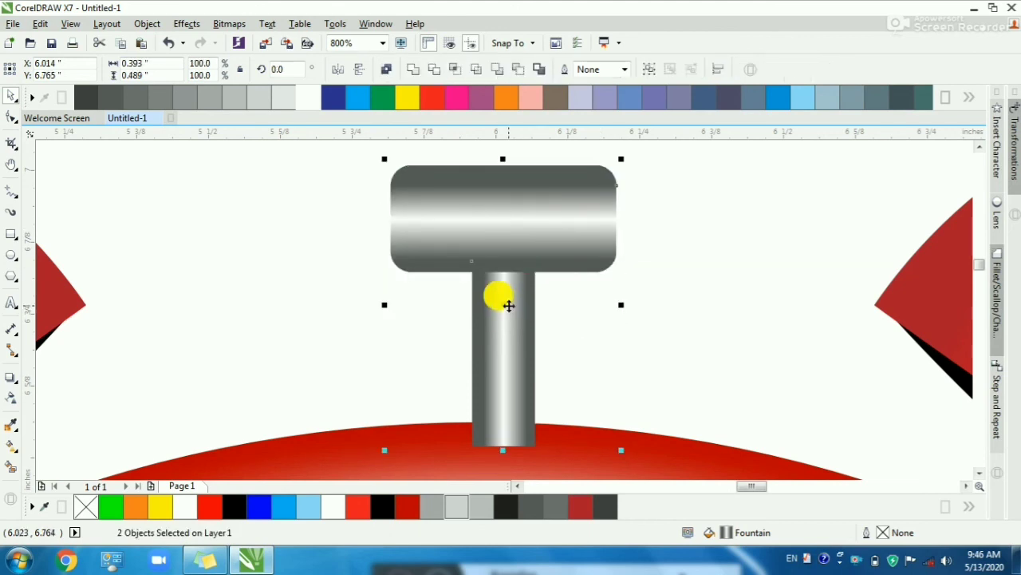
key(ctrl+g)
key(ctrl+Page_Down)
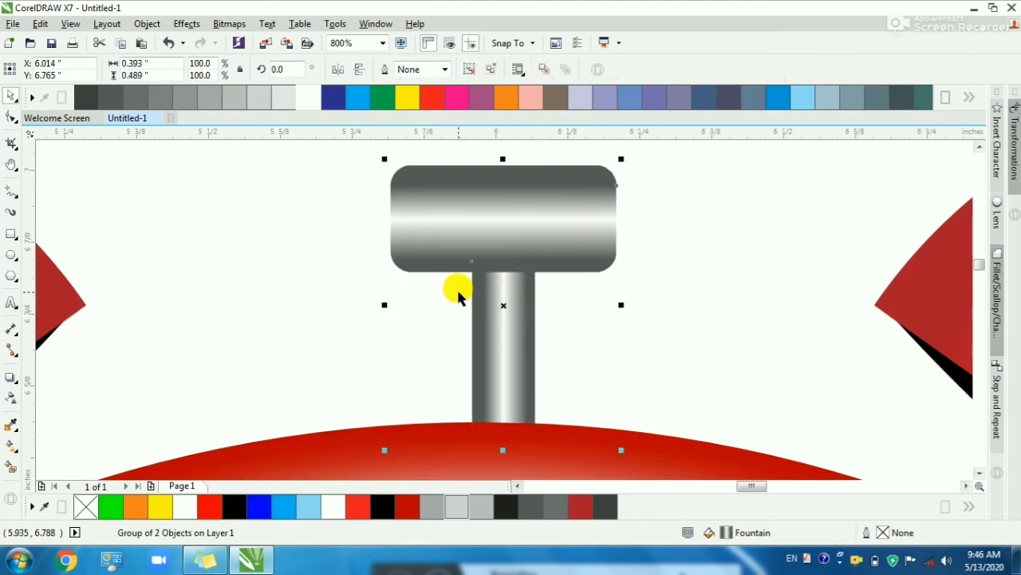
shift+click(349, 450)
key(c)
key(Escape)
Step: Draw a straight horizontal line from the knob of one bell to the knob of the other
key(F4)
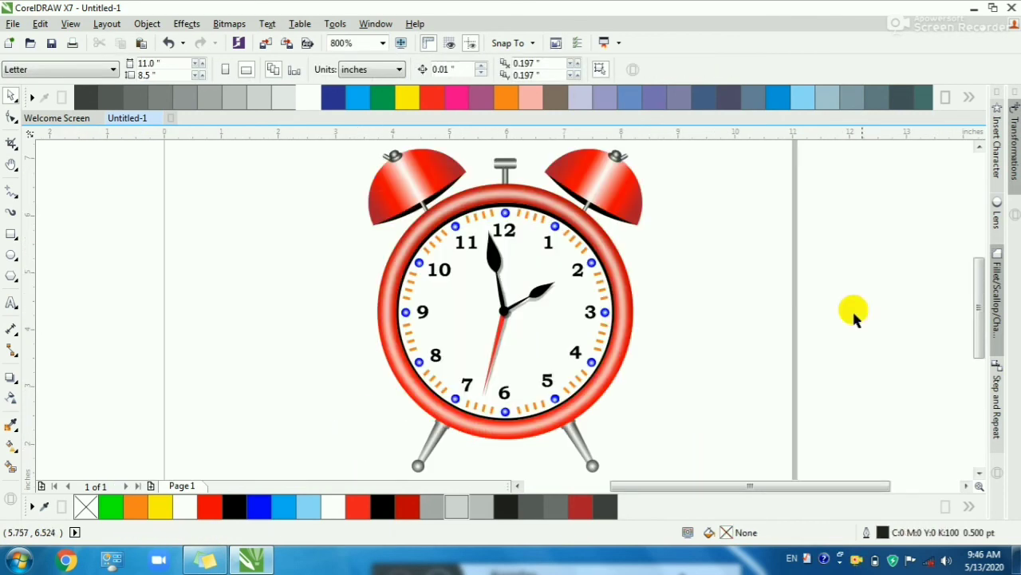
key(F2)
drag(702, 279, 310, 130)
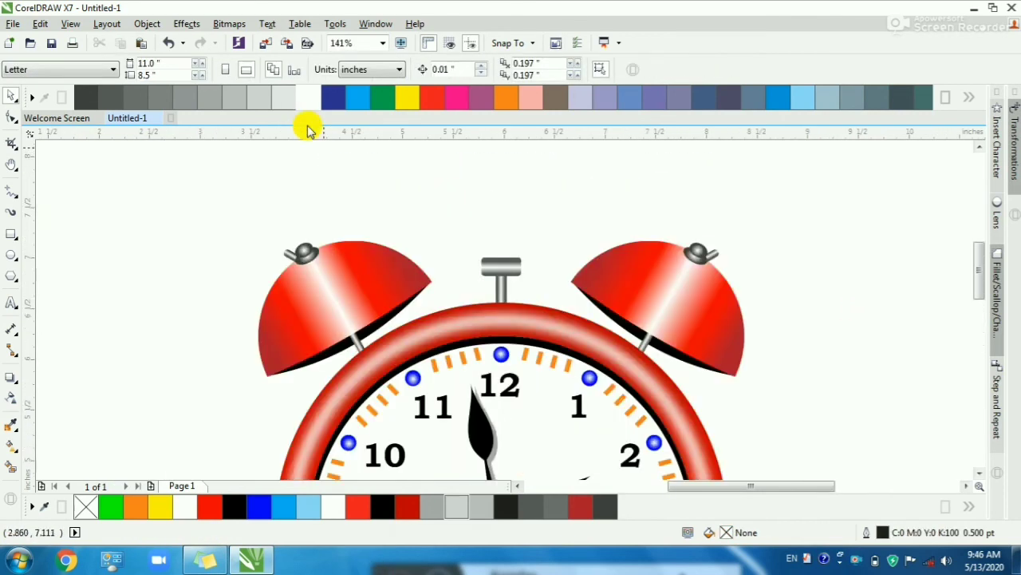
click(10, 206)
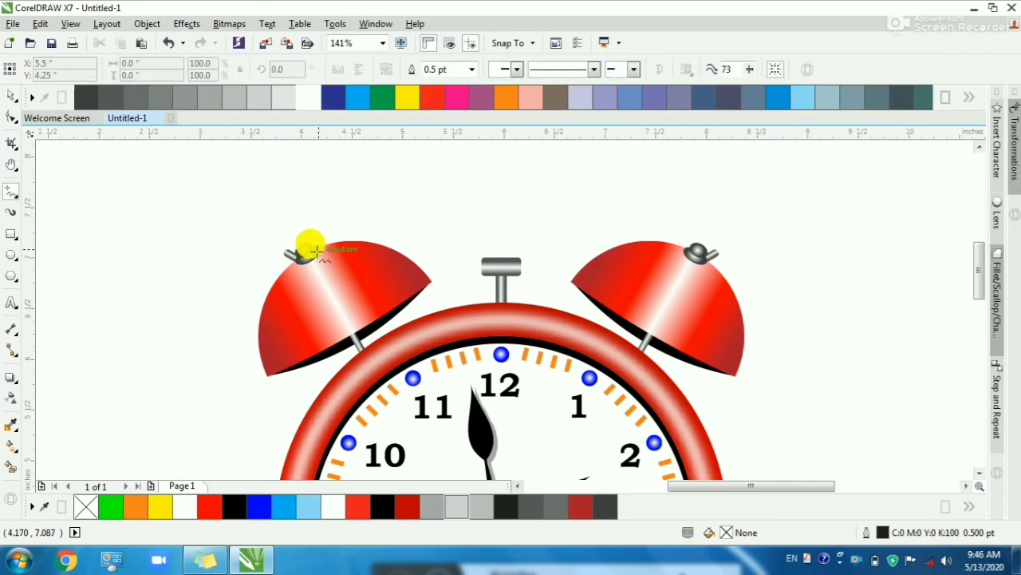
drag(303, 244, 680, 241)
Step: Bend the line upward into an arched handle about 3.667 in wide and 0.625 in high, evening out both sides
click(15, 117)
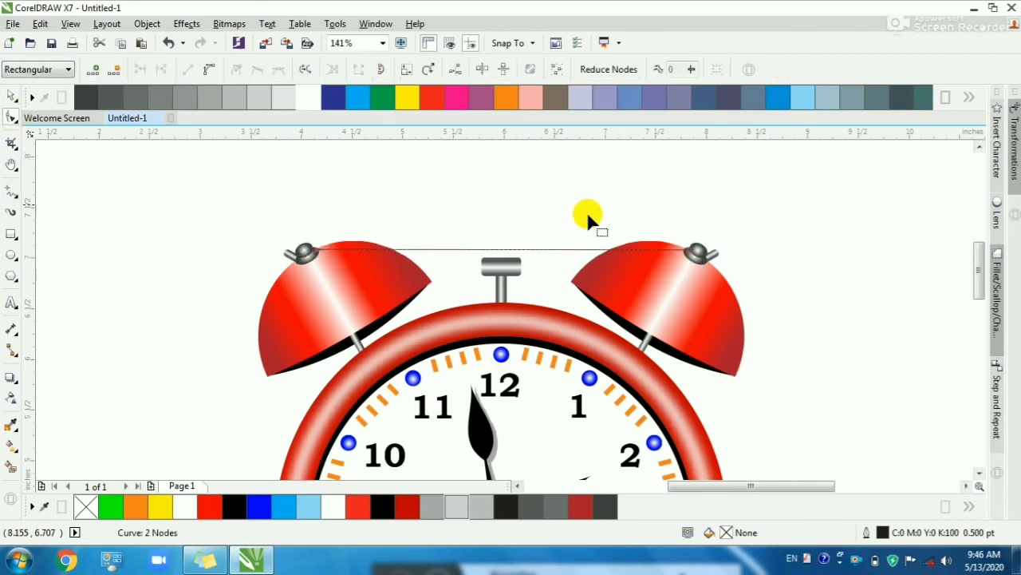
drag(499, 254, 453, 209)
drag(302, 237, 343, 271)
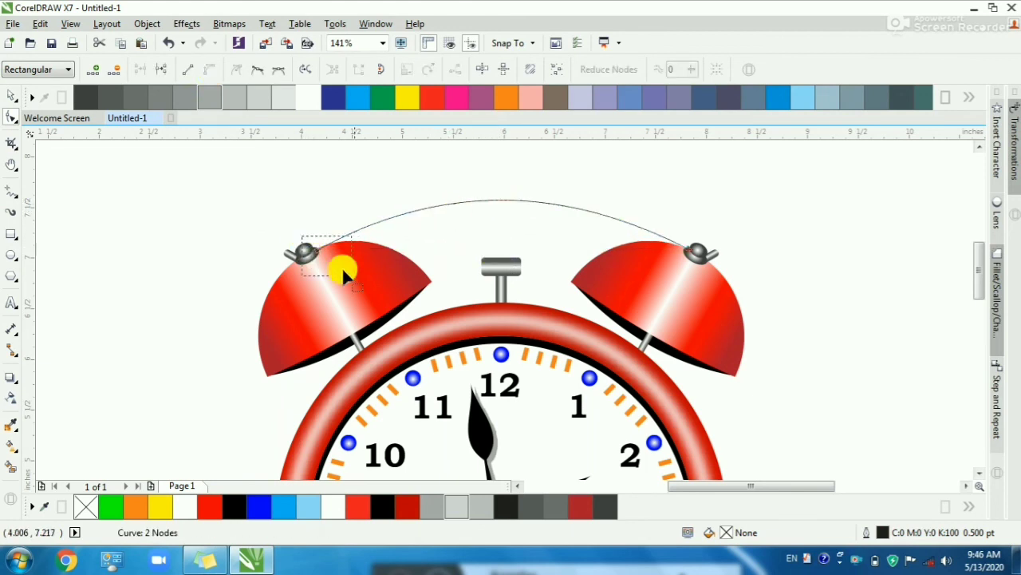
drag(435, 183, 441, 176)
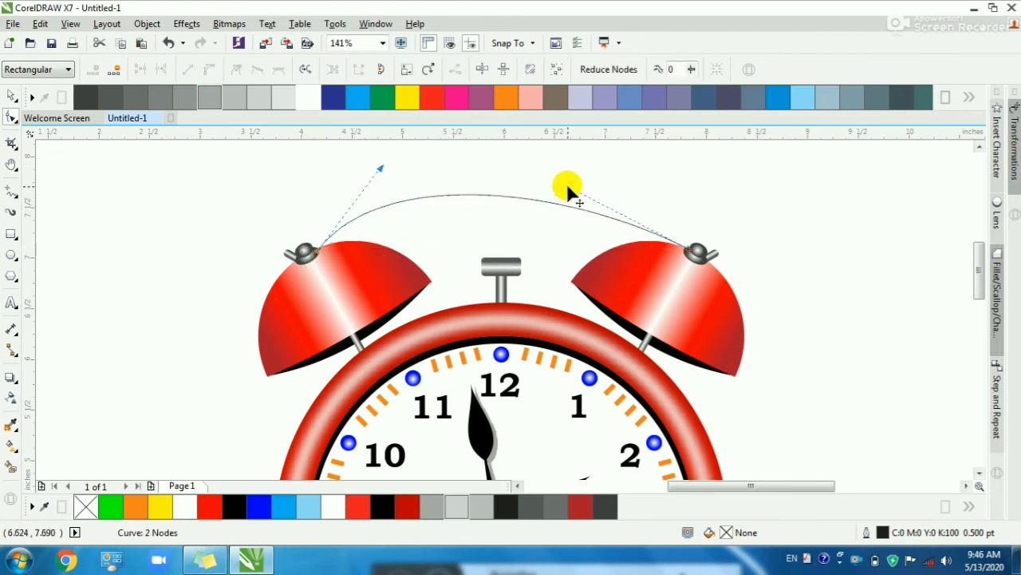
drag(623, 170, 624, 169)
drag(379, 166, 372, 160)
Step: Try outline widths of 5 pt and 8 pt on the arched handle
key(space)
drag(448, 71, 158, 82)
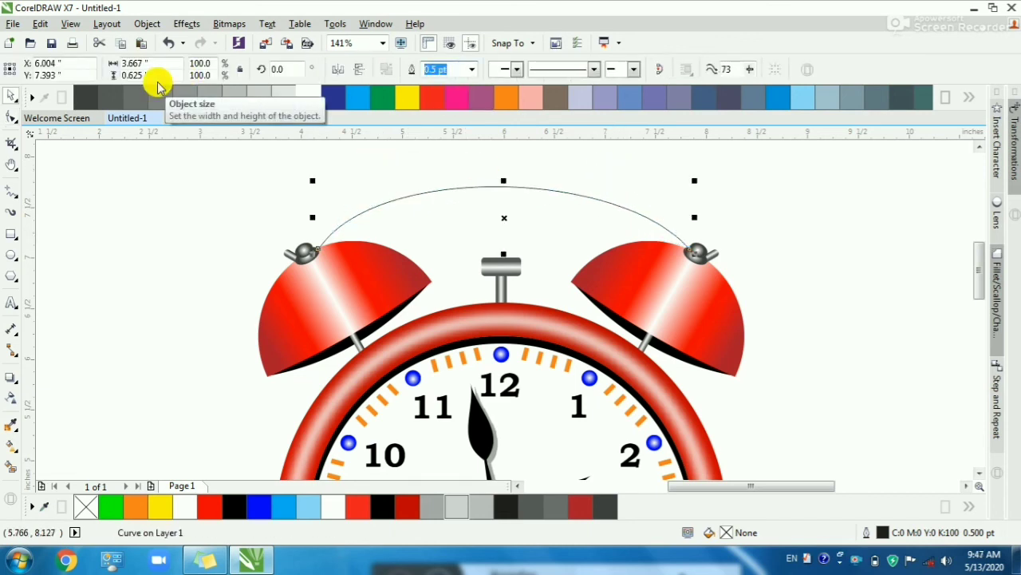
text(5)
key(Return)
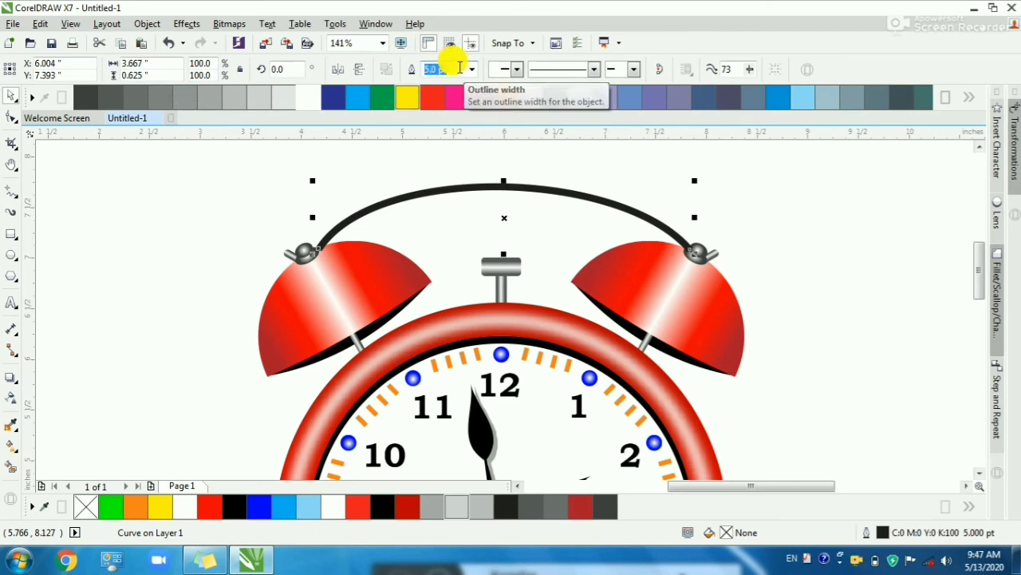
drag(449, 69, 375, 79)
text(8)
key(Return)
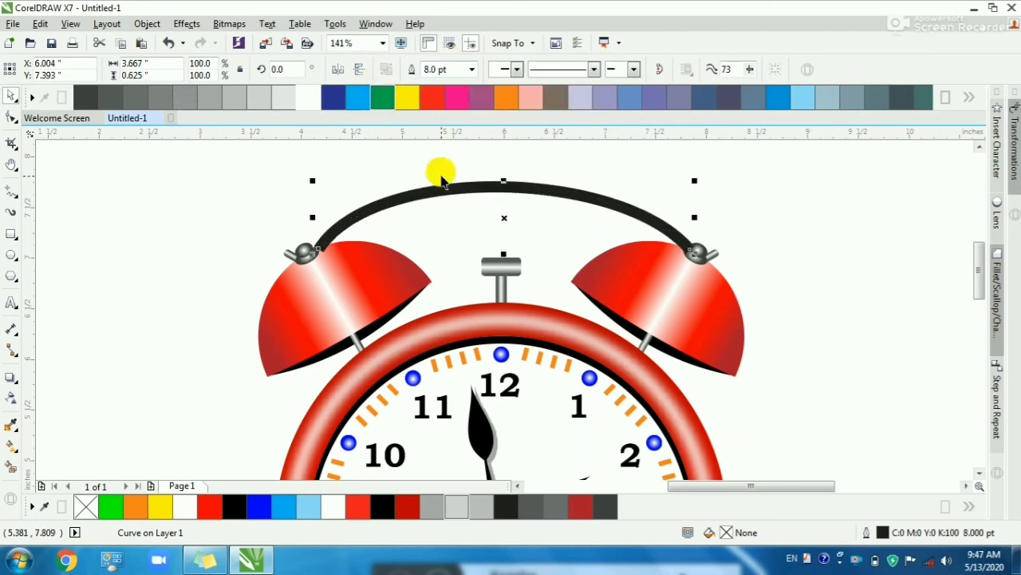
Step: Stretch the arched handle to about 3.792 in wide and 0.752 in high so its ends reach into the bell knobs
scroll(465, 195, up, 3)
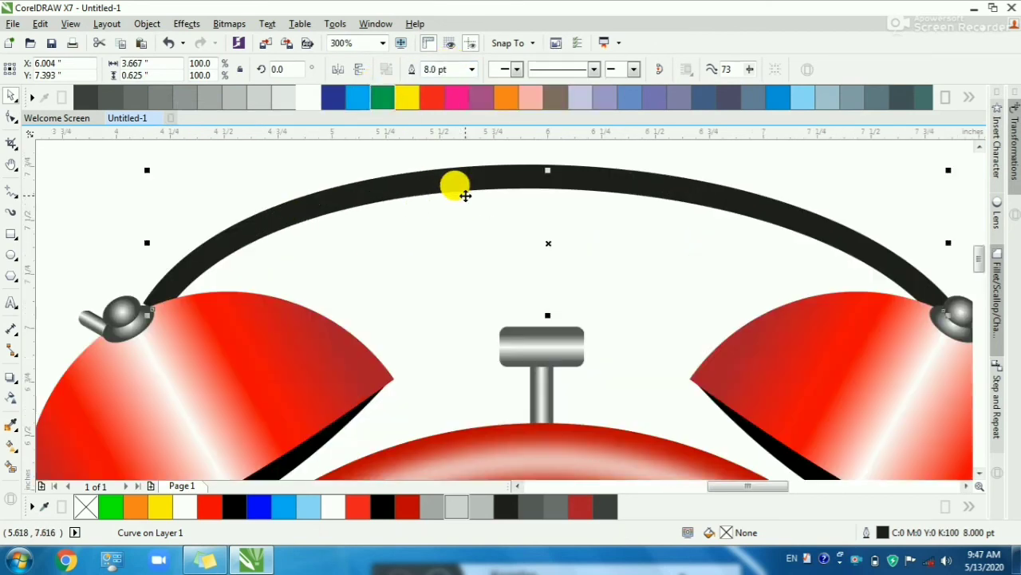
drag(548, 315, 547, 342)
drag(146, 259, 133, 257)
scroll(133, 257, down, 2)
scroll(133, 257, up, 2)
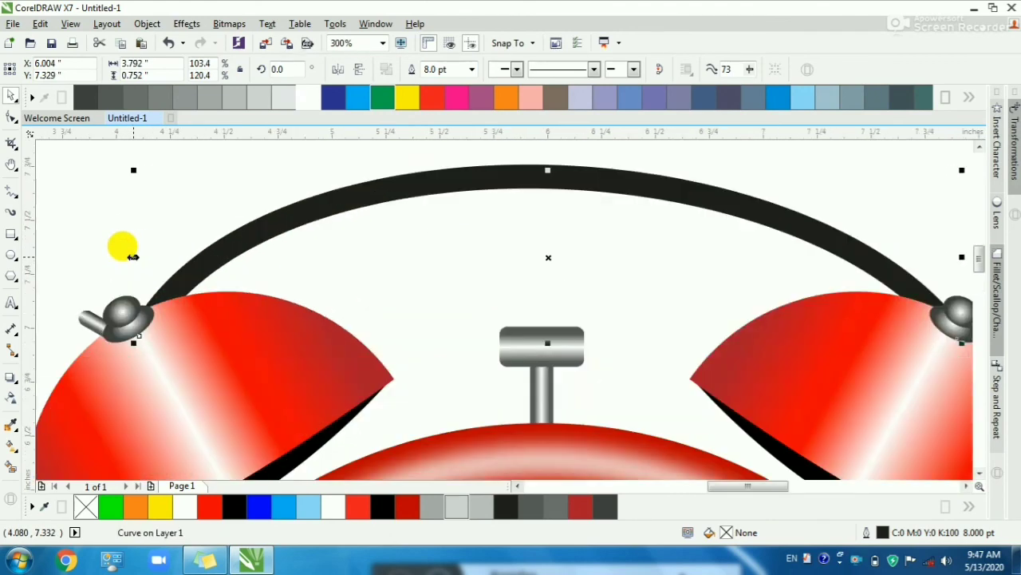
scroll(364, 260, down, 2)
Step: Reshape the arch with its curve handles for a more even bend, about 0.772 in high
key(F10)
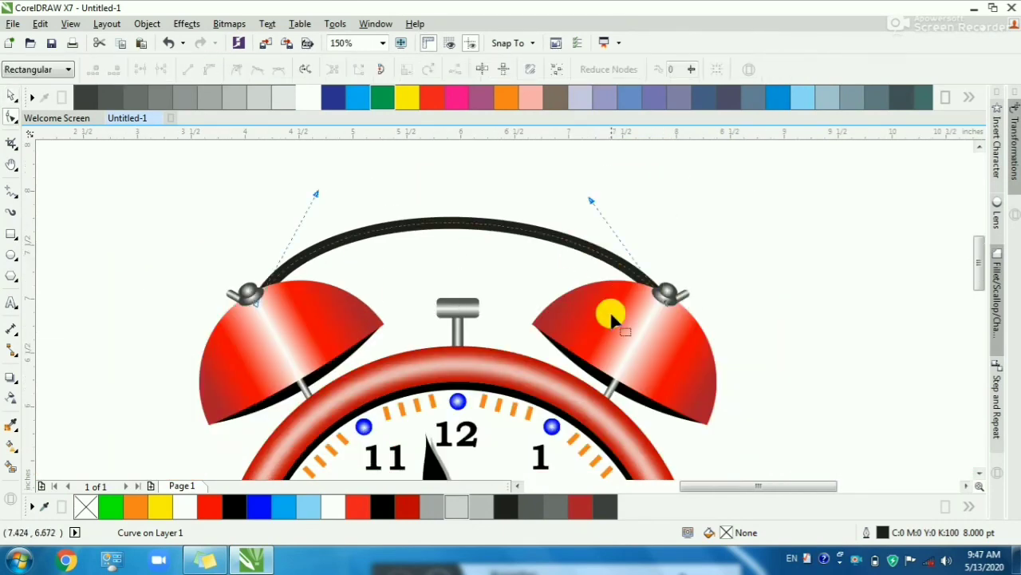
scroll(576, 192, up, 2)
drag(576, 191, 616, 191)
key(space)
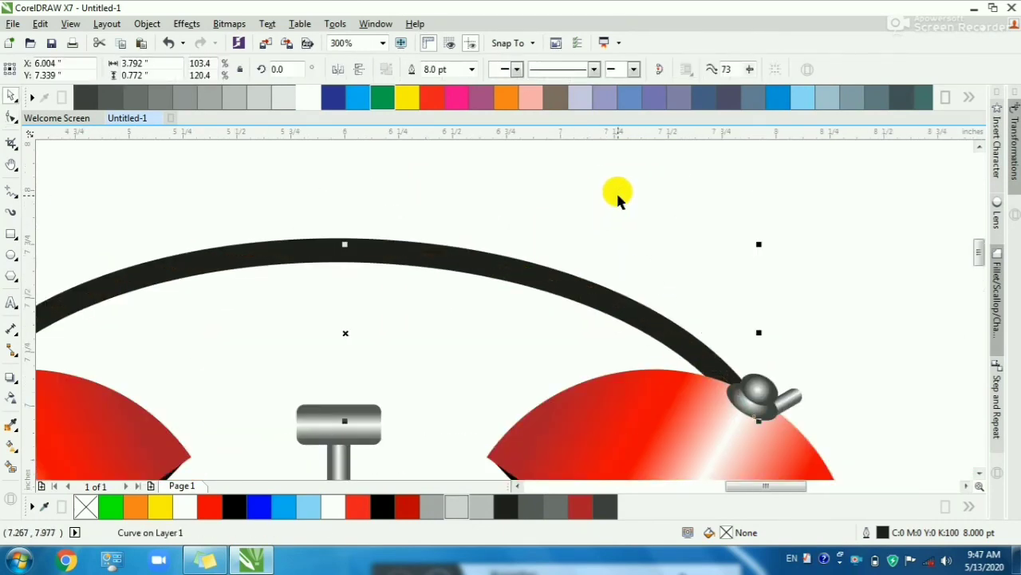
Step: Set the arched handle's outline width to 7 pt
key(F4)
key(F2)
drag(258, 145, 709, 329)
key(F2)
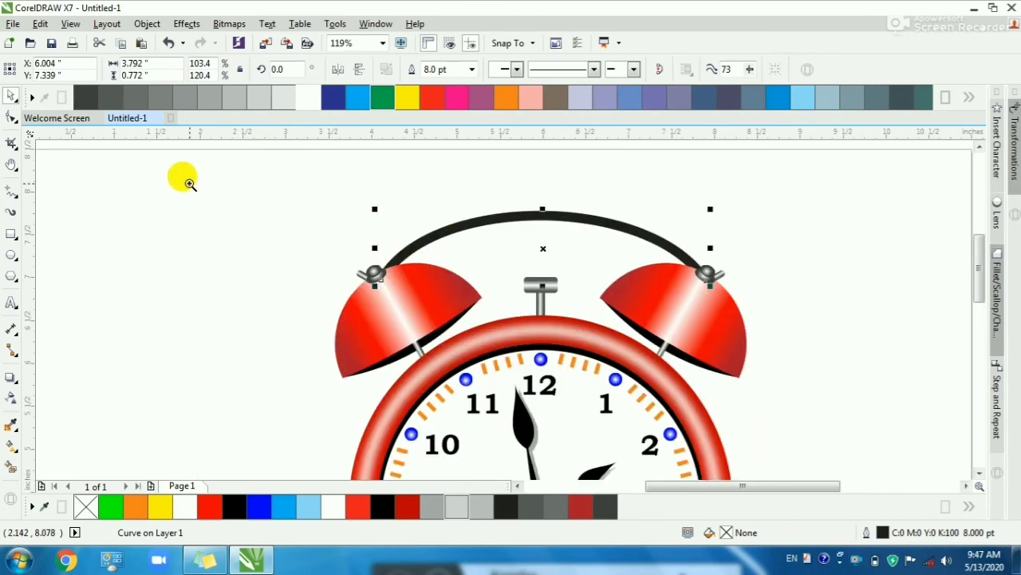
scroll(810, 367, up, 1)
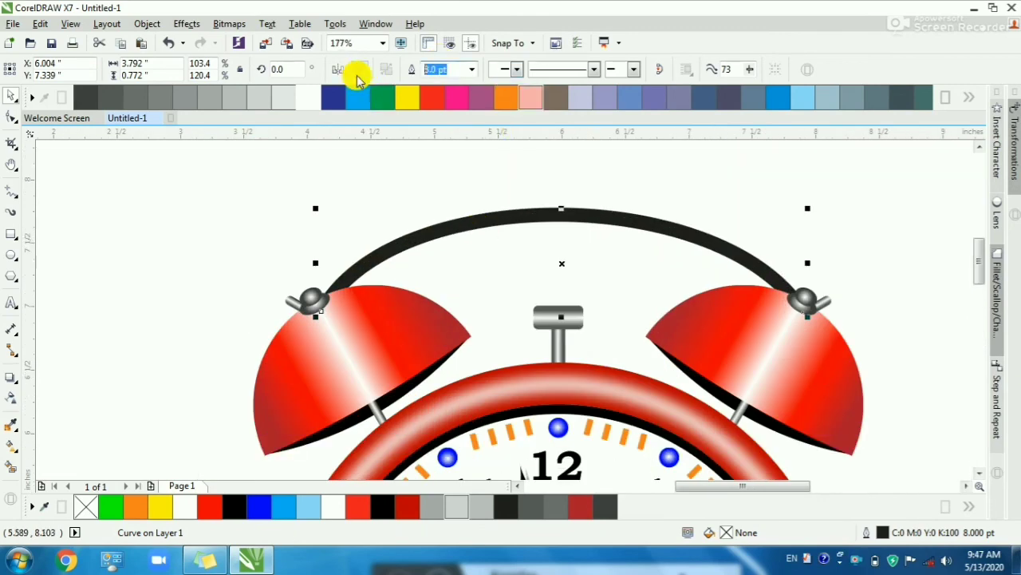
text(7)
key(Return)
Step: Convert the arched handle's outline to an object
scroll(558, 189, up, 2)
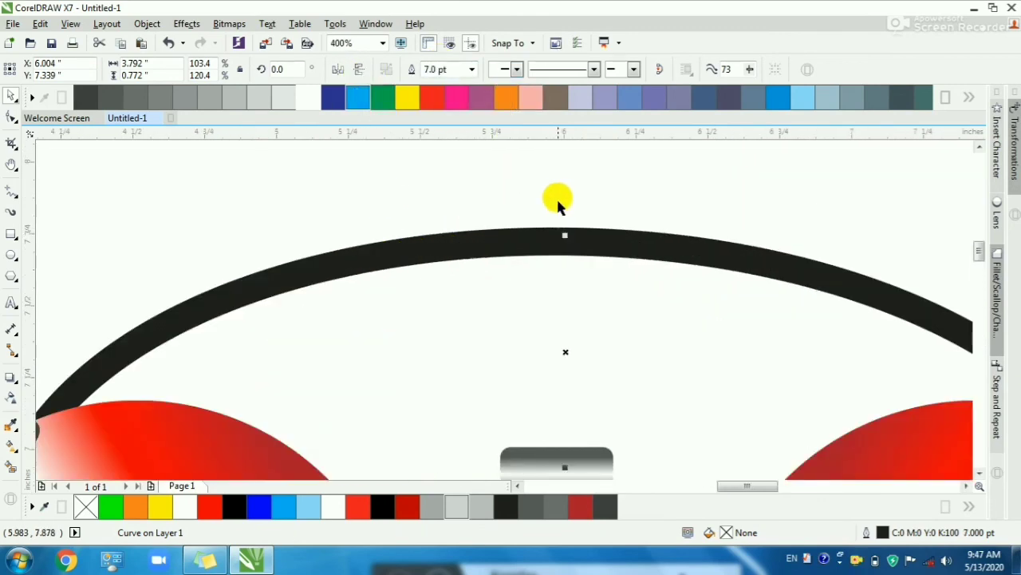
key(ctrl+shift+q)
scroll(552, 201, down, 2)
scroll(539, 211, up, 2)
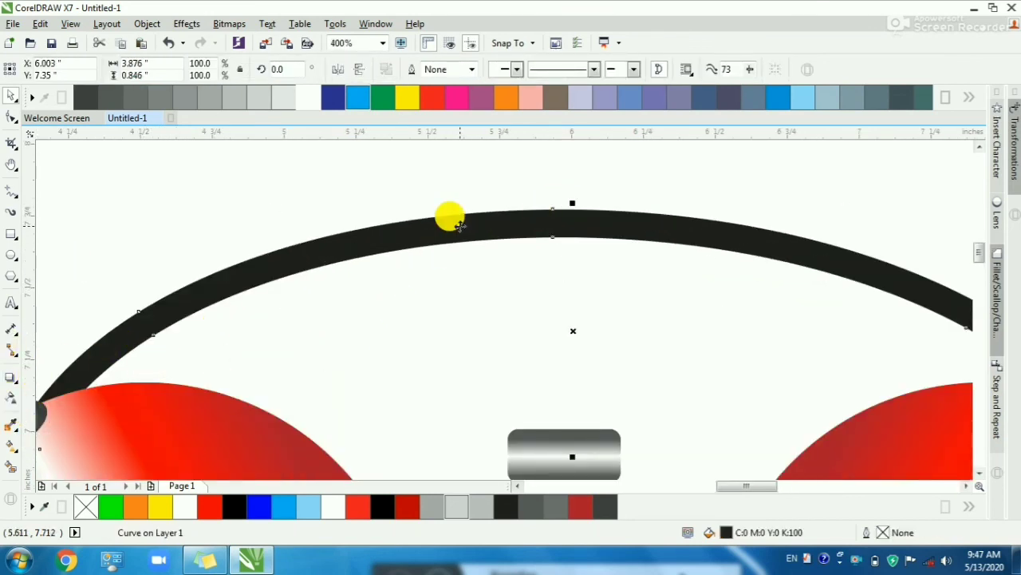
scroll(483, 210, down, 2)
scroll(495, 231, up, 2)
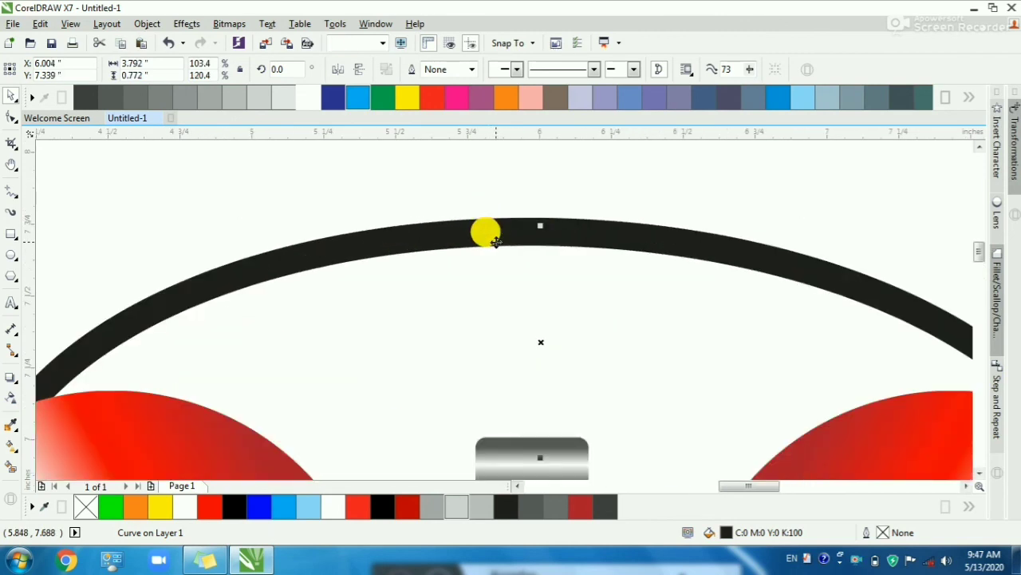
scroll(496, 239, down, 2)
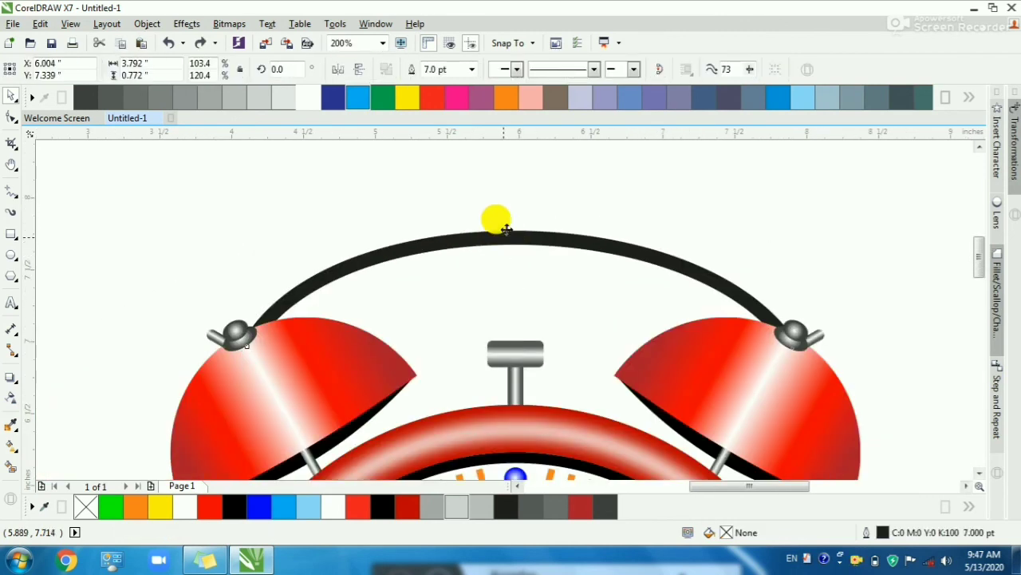
Step: Set the outline width of the arch's centre curve to 3 pt
click(505, 229)
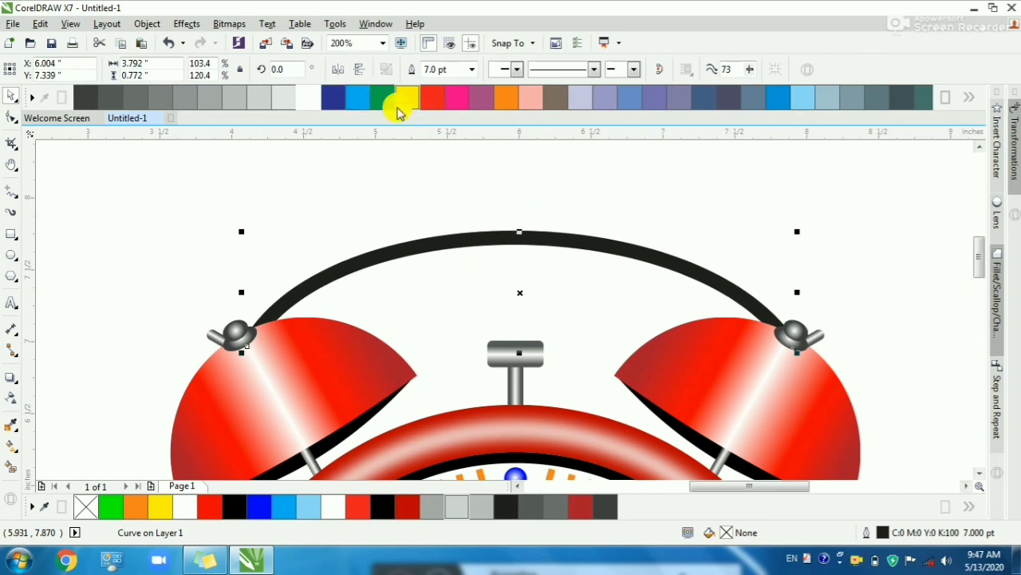
click(436, 69)
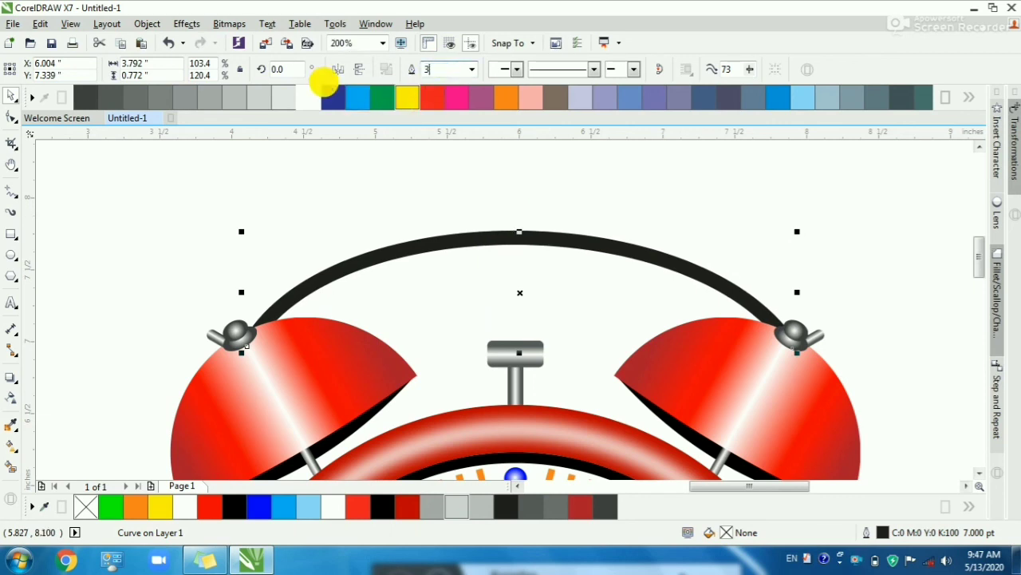
text(3)
key(Return)
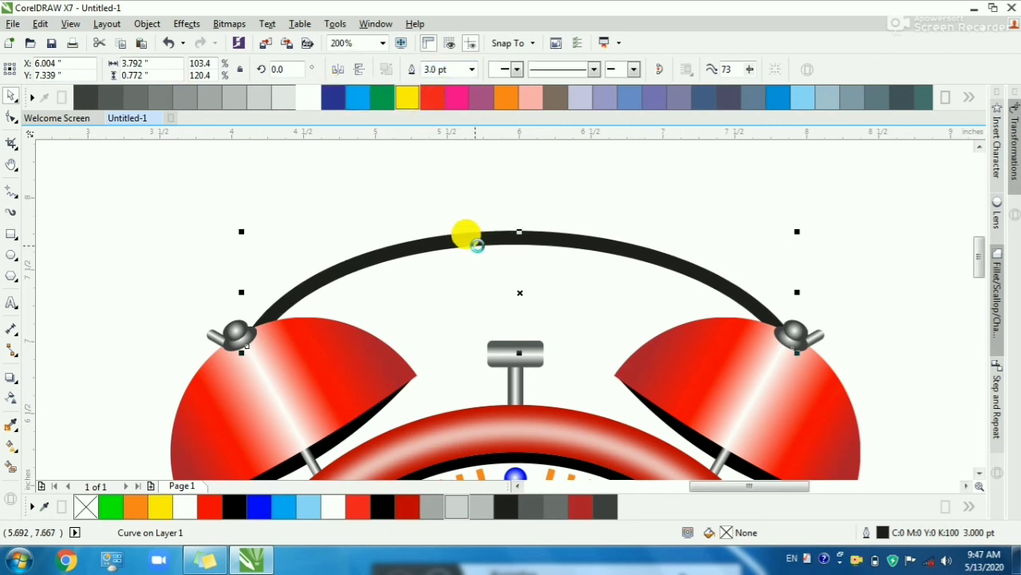
key(ctrl+z)
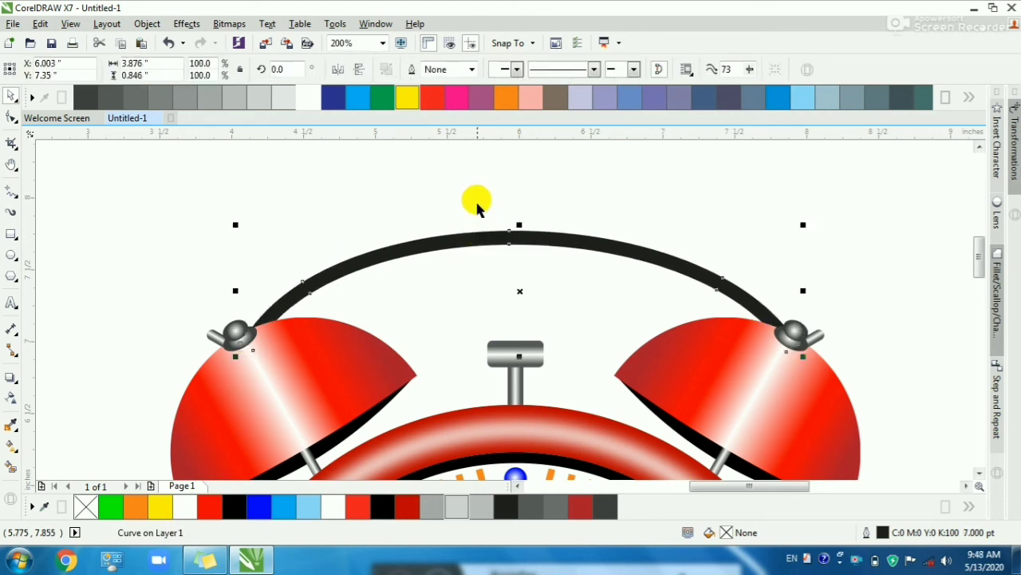
key(ctrl+y)
Step: Make the arch's centre curve a white 1 pt highlight line
right_click(405, 101)
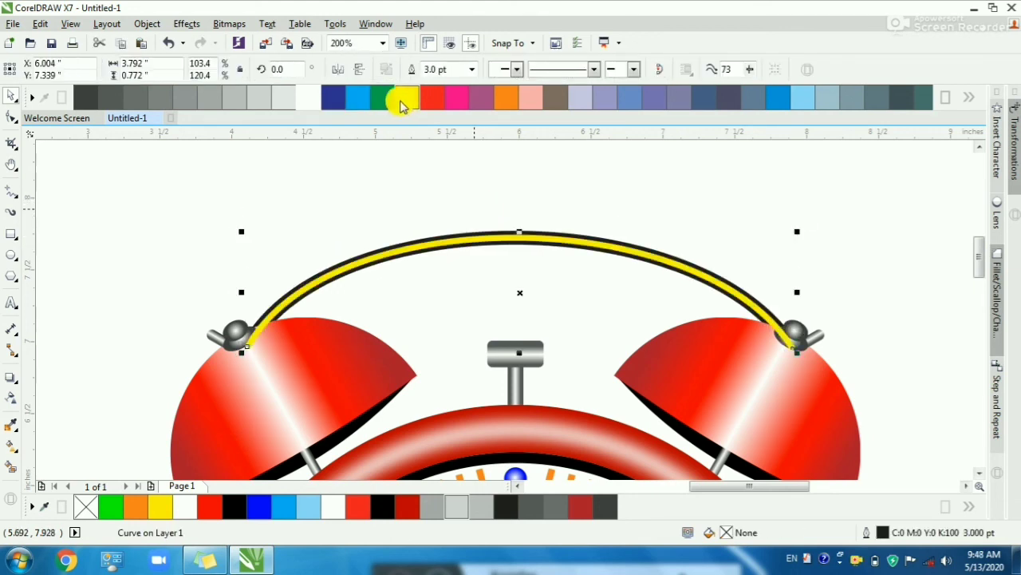
right_click(305, 99)
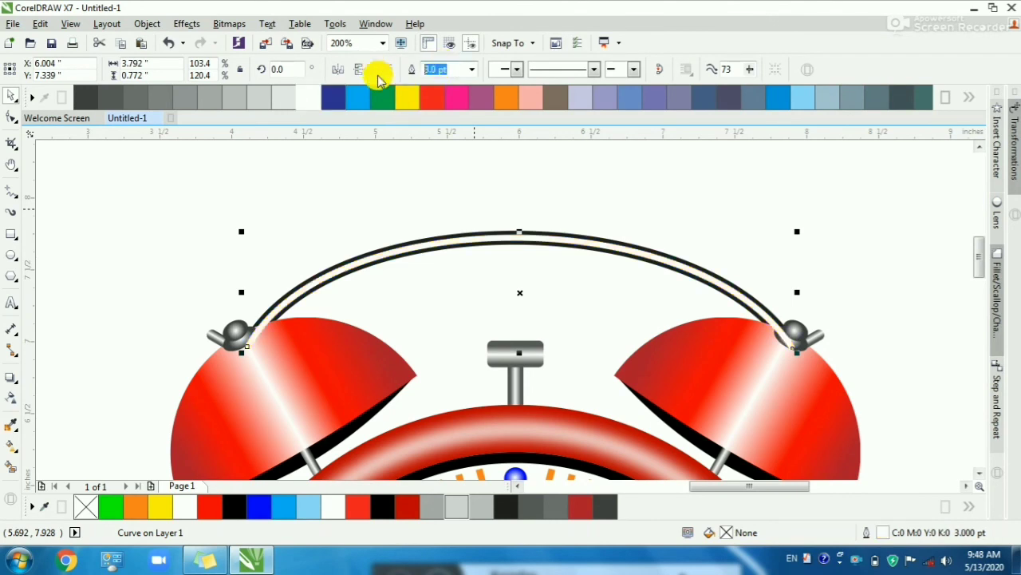
key(Return)
scroll(506, 227, up, 2)
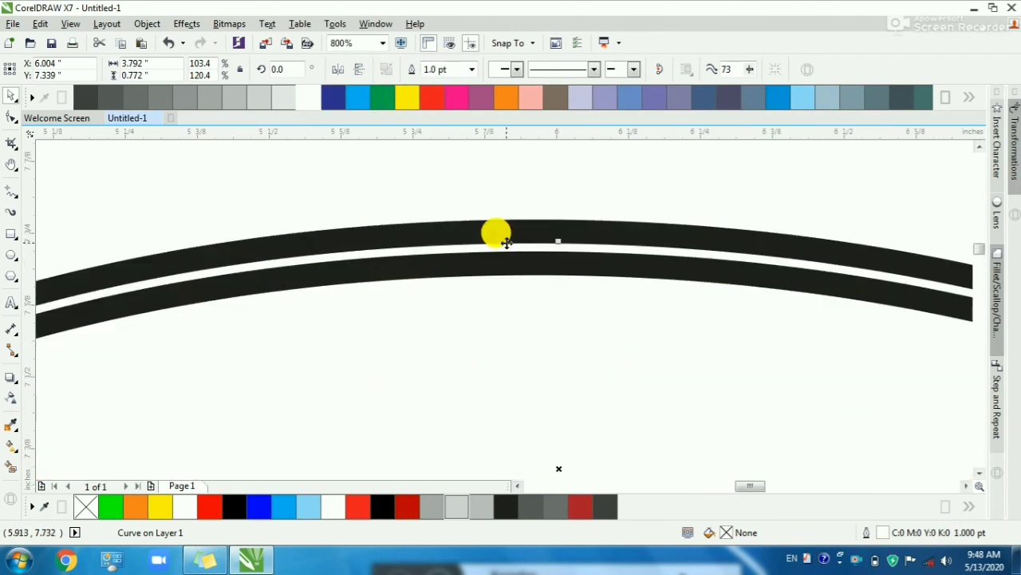
click(507, 241)
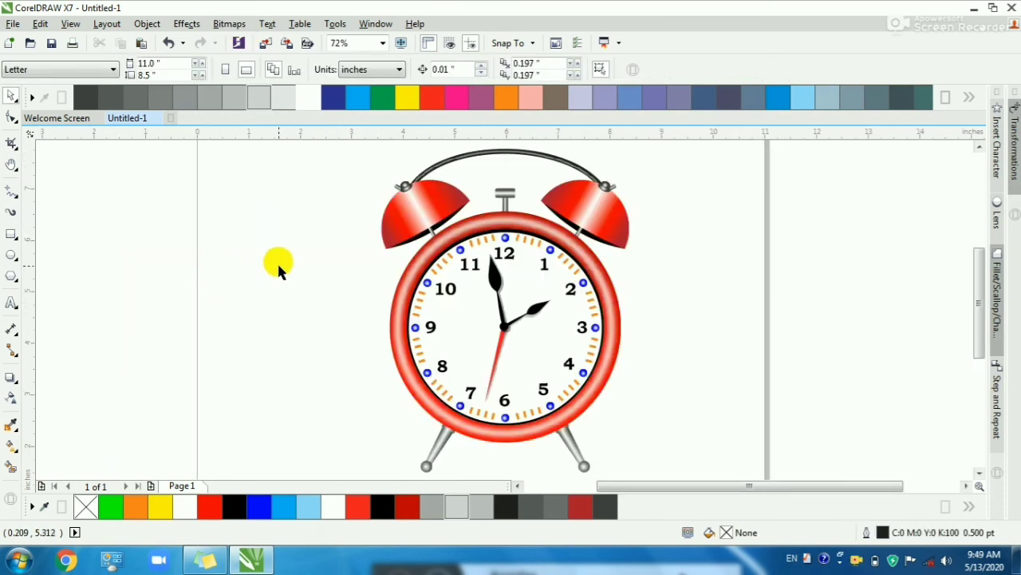
Step: Examine the finished alarm clock at different zoom levels and in full-screen preview
scroll(486, 251, down, 1)
drag(361, 182, 615, 389)
click(391, 266)
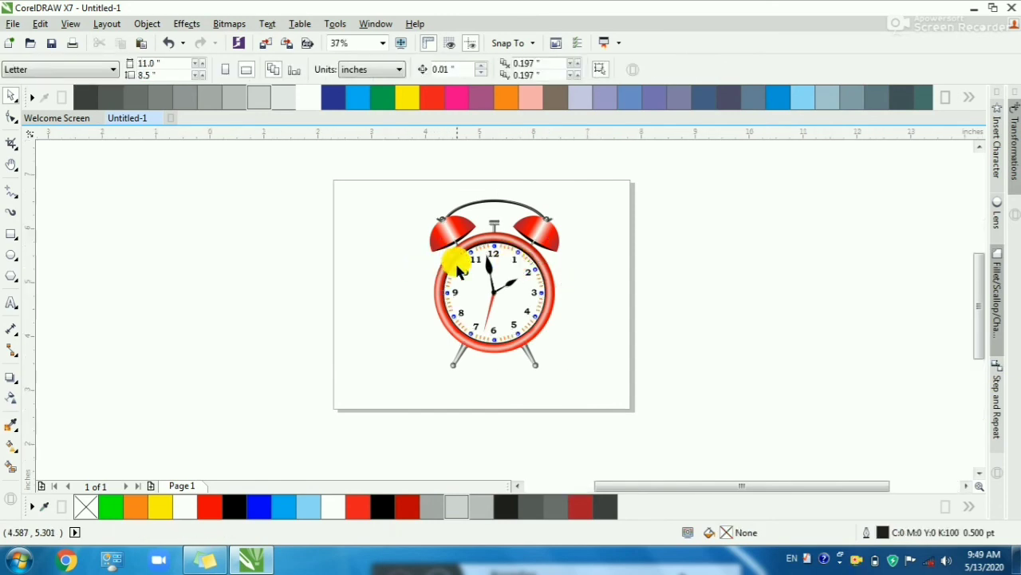
scroll(451, 263, up, 1)
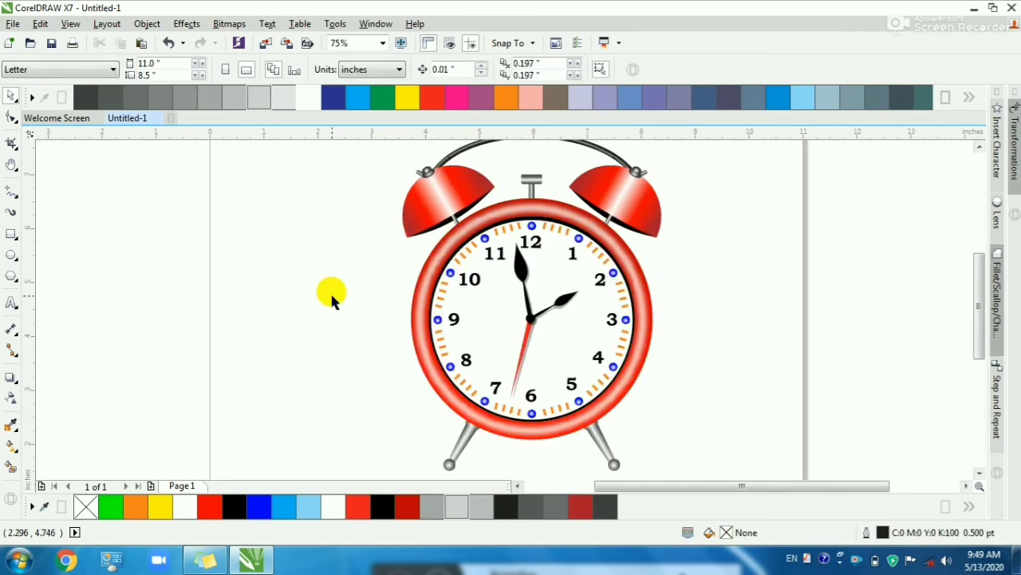
scroll(474, 289, down, 1)
click(472, 289)
click(615, 326)
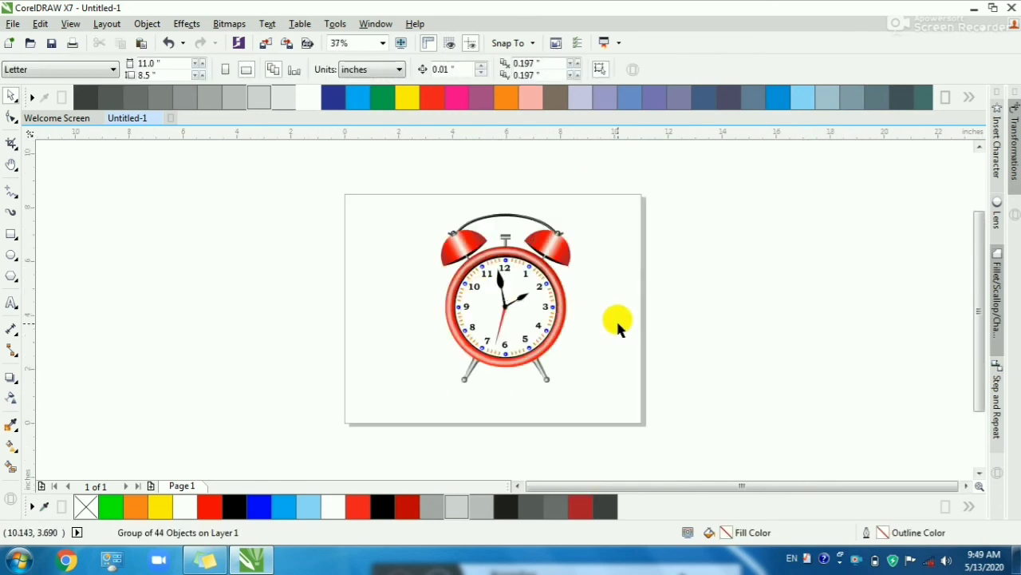
scroll(638, 326, up, 3)
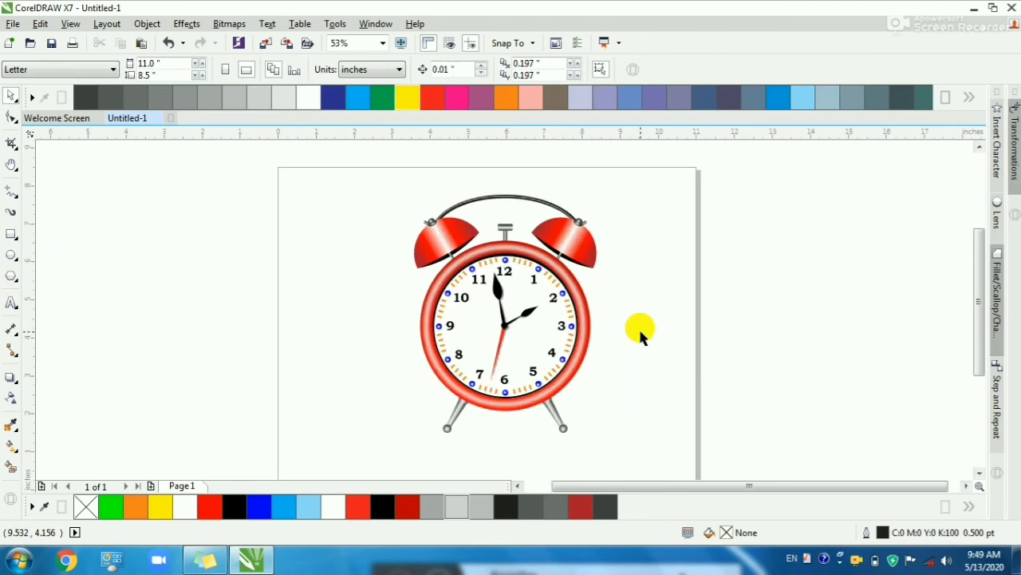
key(F9)
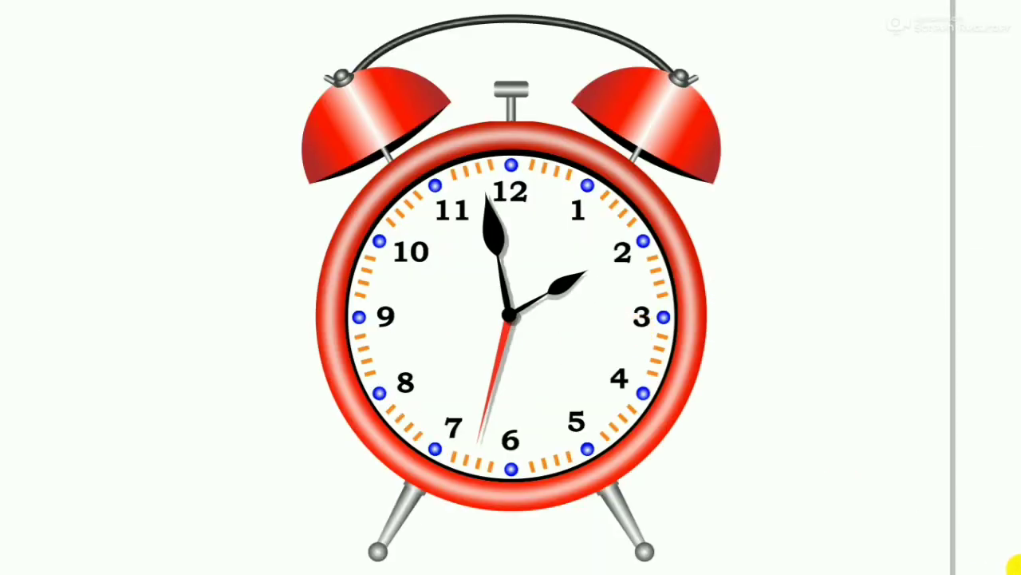